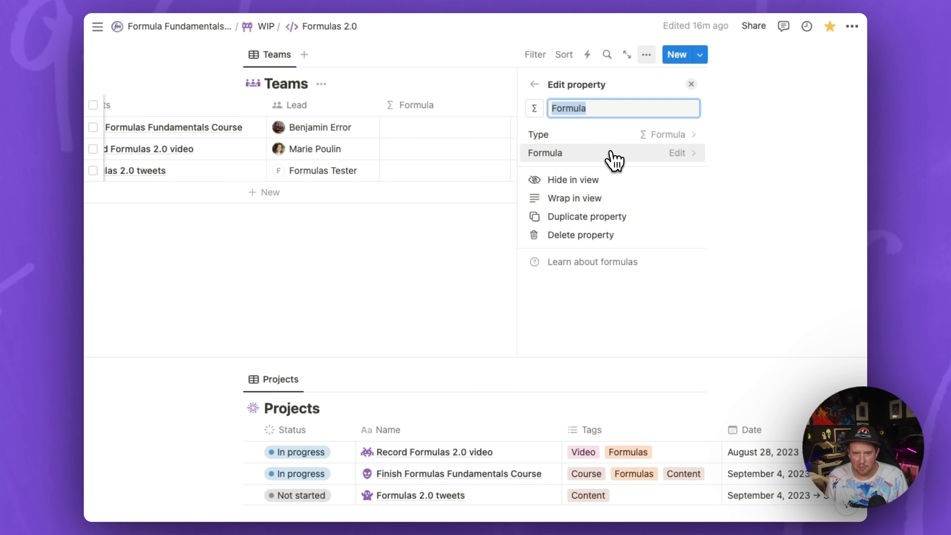
Set the Formula property of the Teams table to the formula 2 * 2
left_click(484, 92)
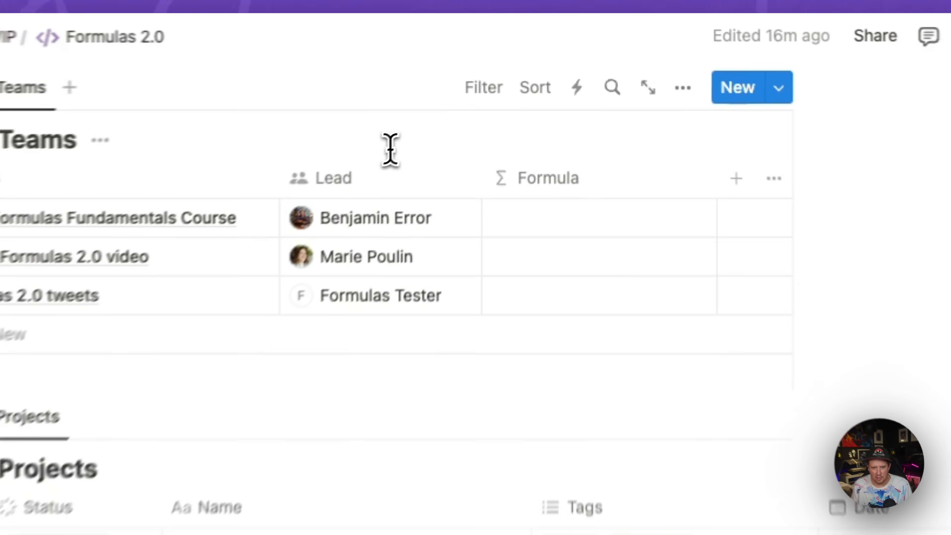
left_click(620, 226)
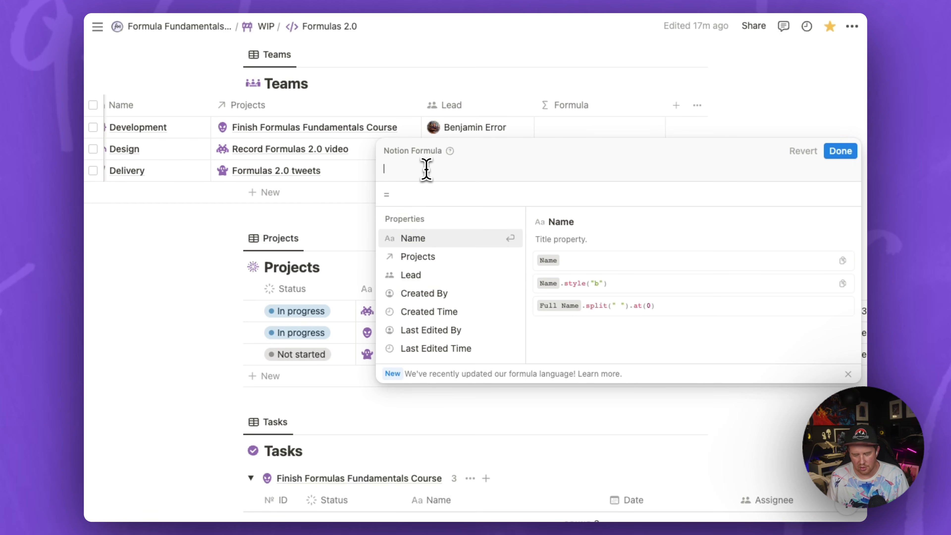
type("2 * 2")
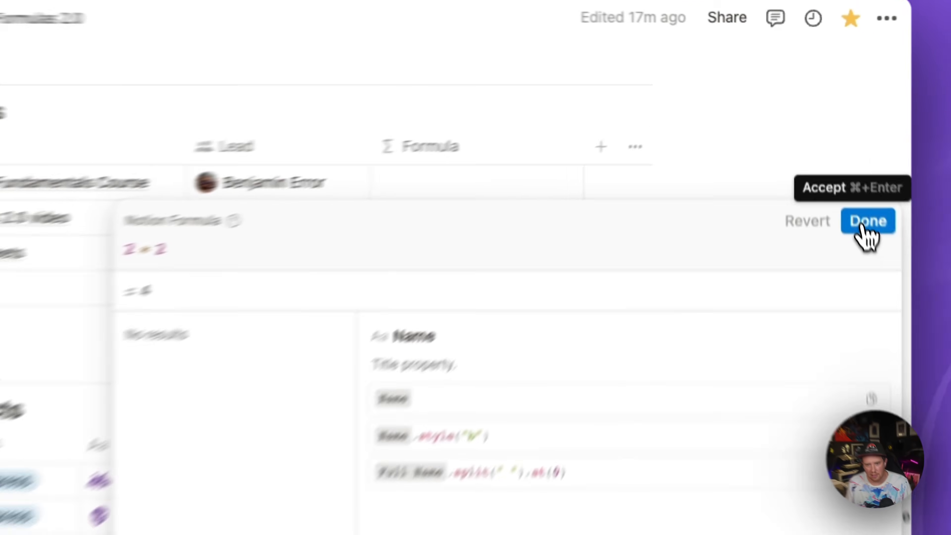
left_click(839, 152)
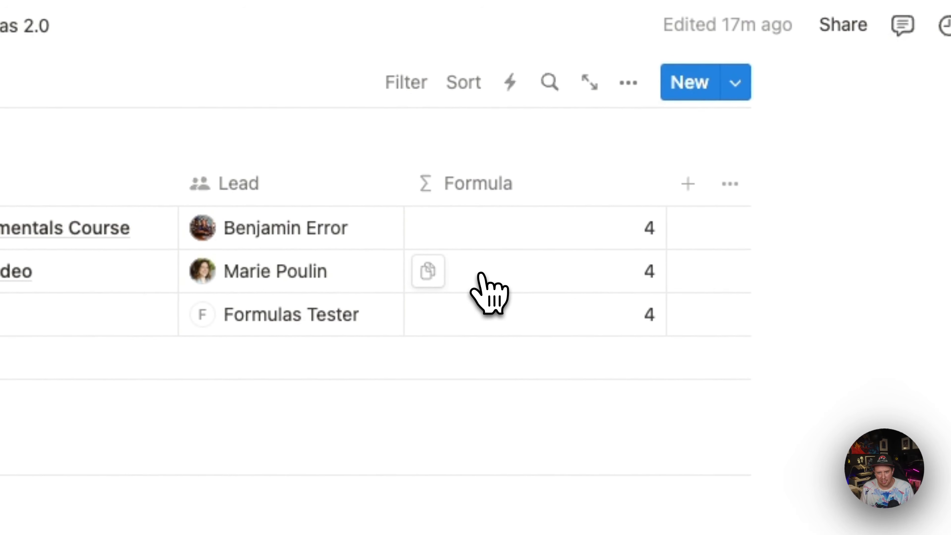
Change the Teams table's formula to 2 * 3
left_click(496, 290)
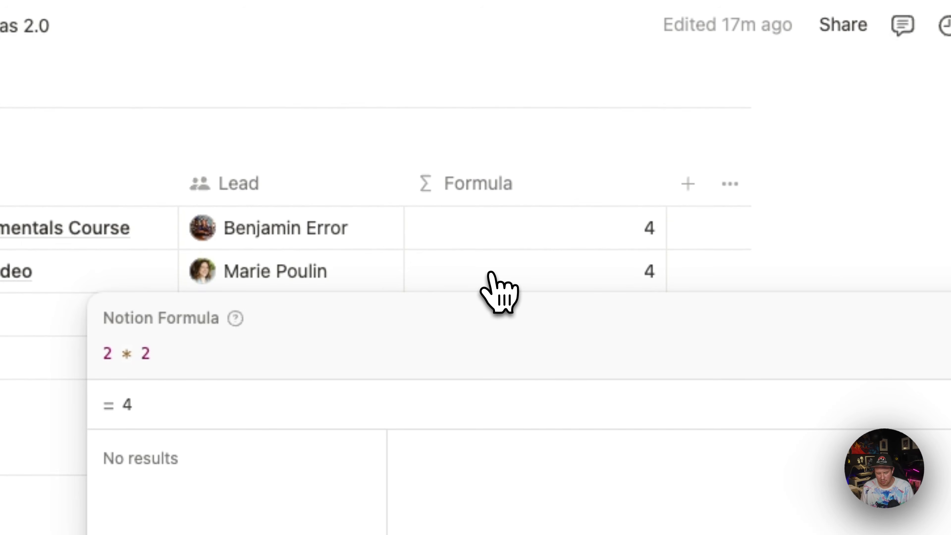
key("BackSpace")
type("3")
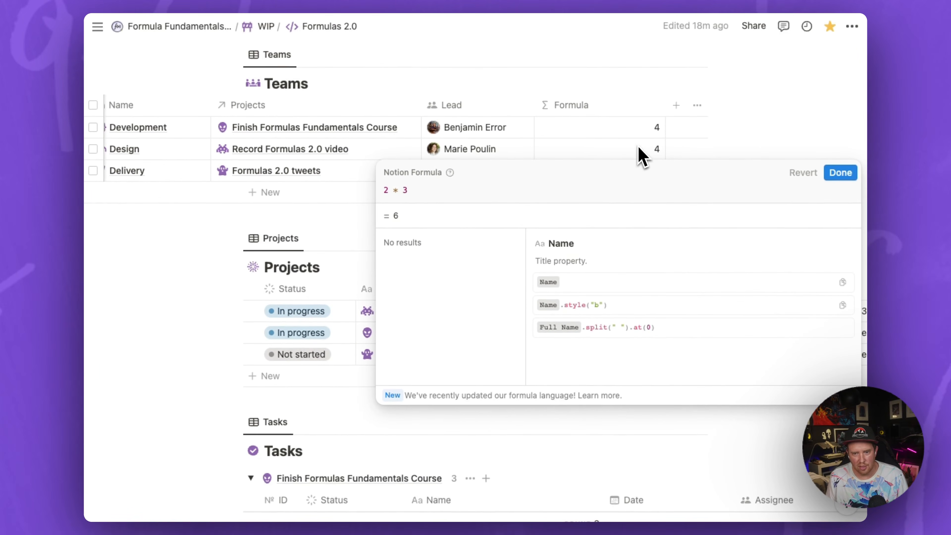
left_click(838, 176)
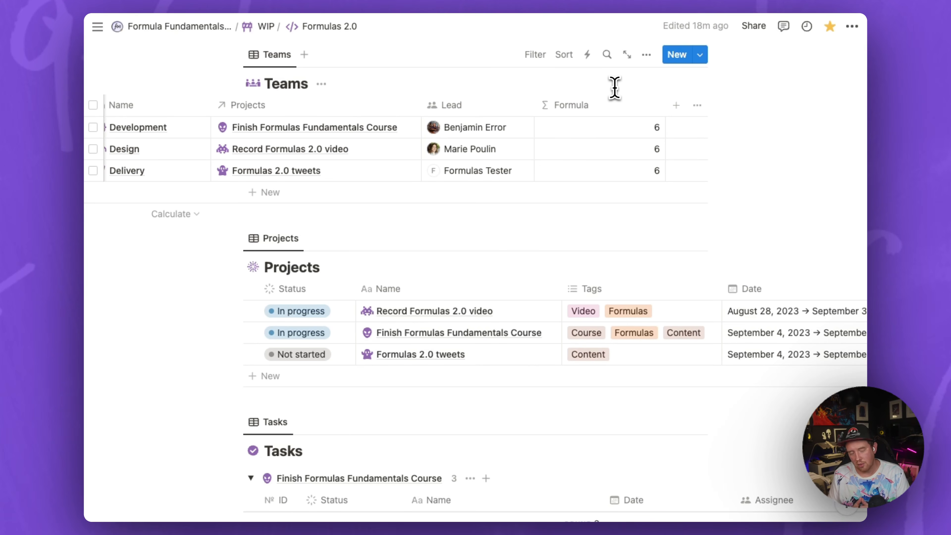
Split the Teams table's formula over three lines, with 2, * and 3 each on its own line, and save it
left_click(620, 155)
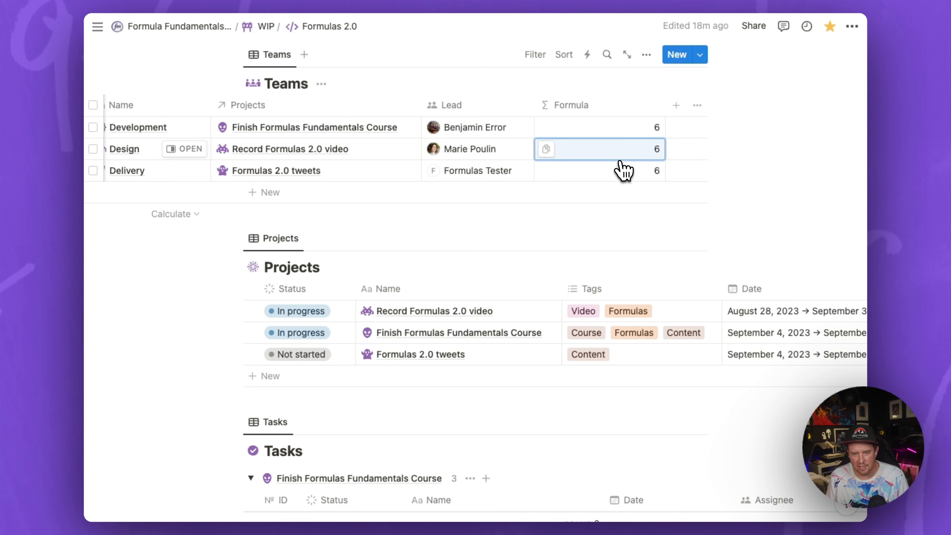
left_click(622, 164)
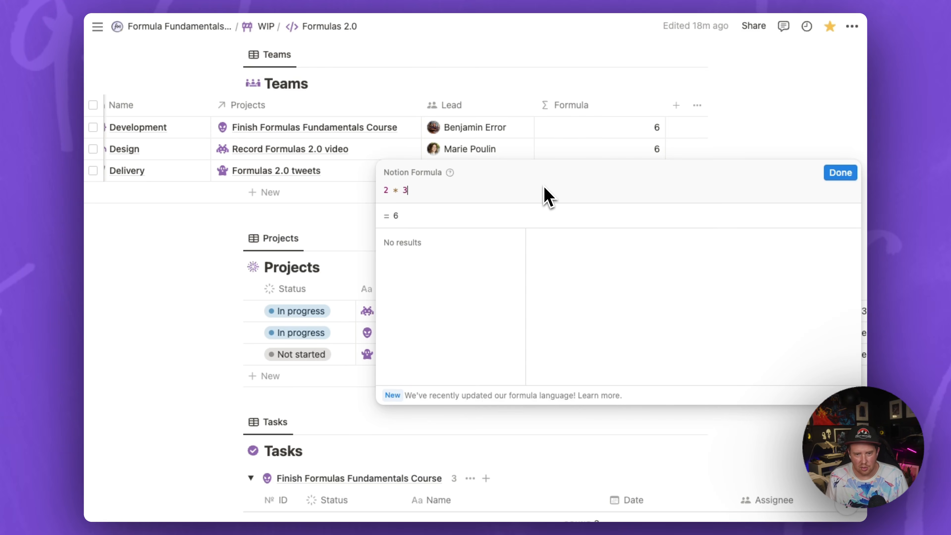
key("Left")
key("Left")
key("Left")
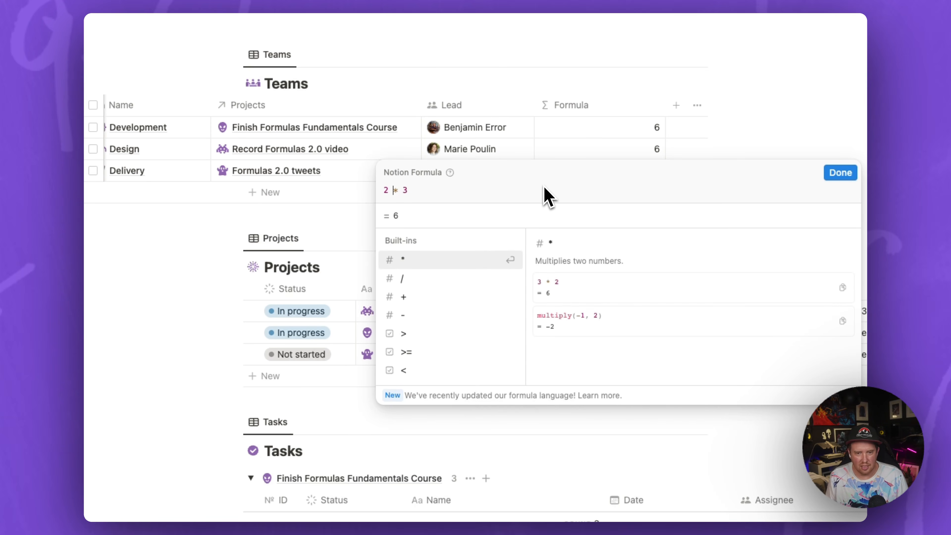
key("shift+Return")
key("Right")
key("Right")
key("shift+Return")
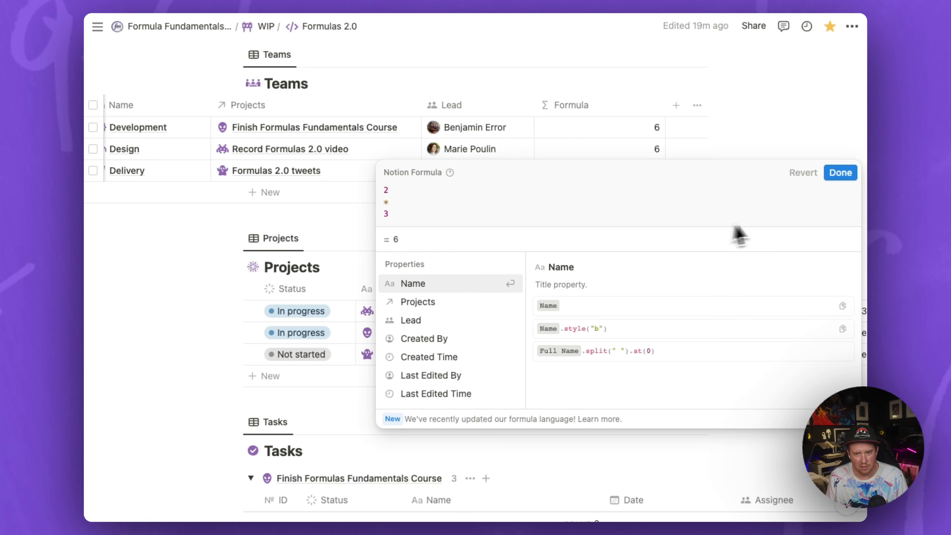
left_click(841, 179)
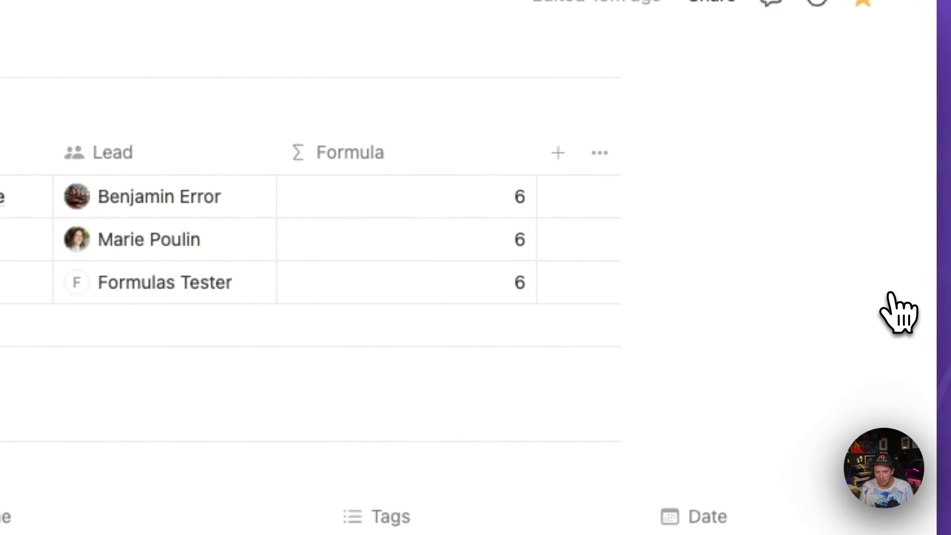
Reopen the Teams table's formula and add the comment /* Start with 2 */ after the 2
left_click(445, 240)
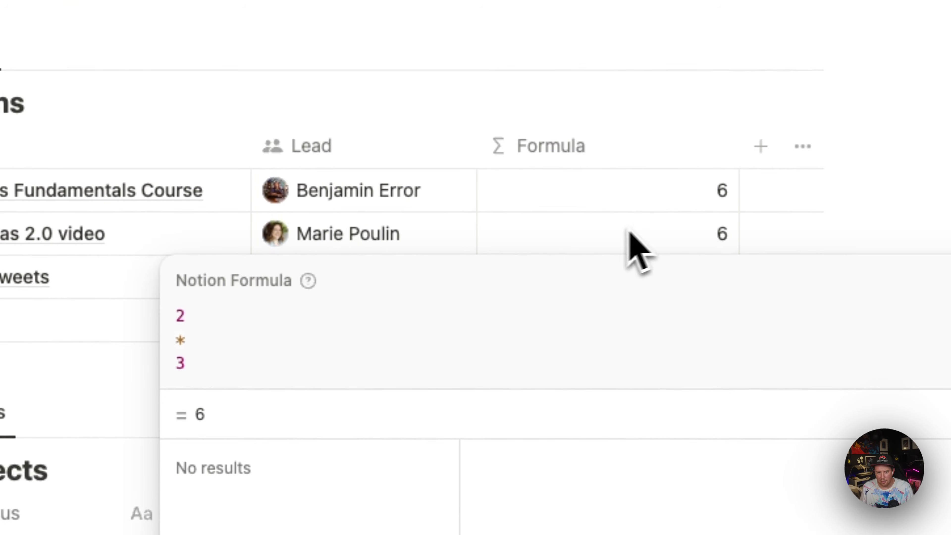
left_click(331, 310)
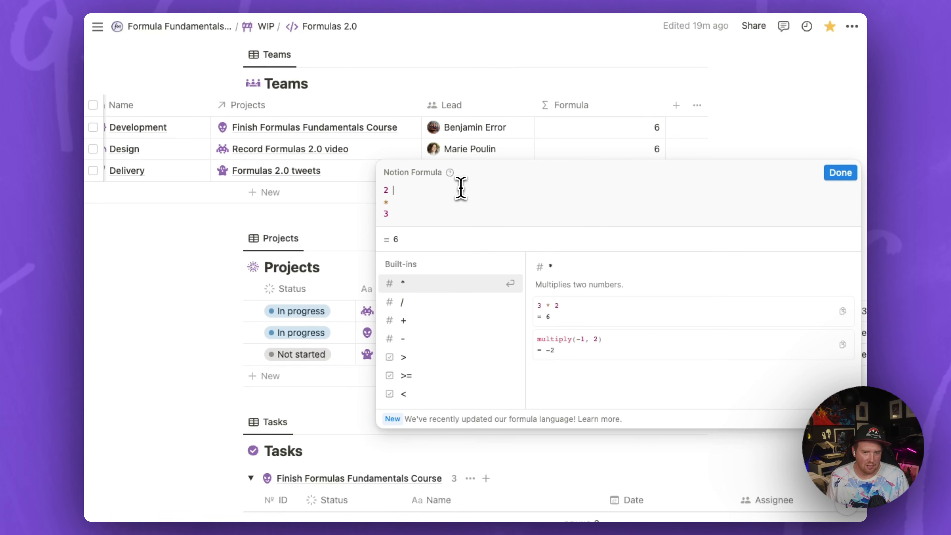
type("/")
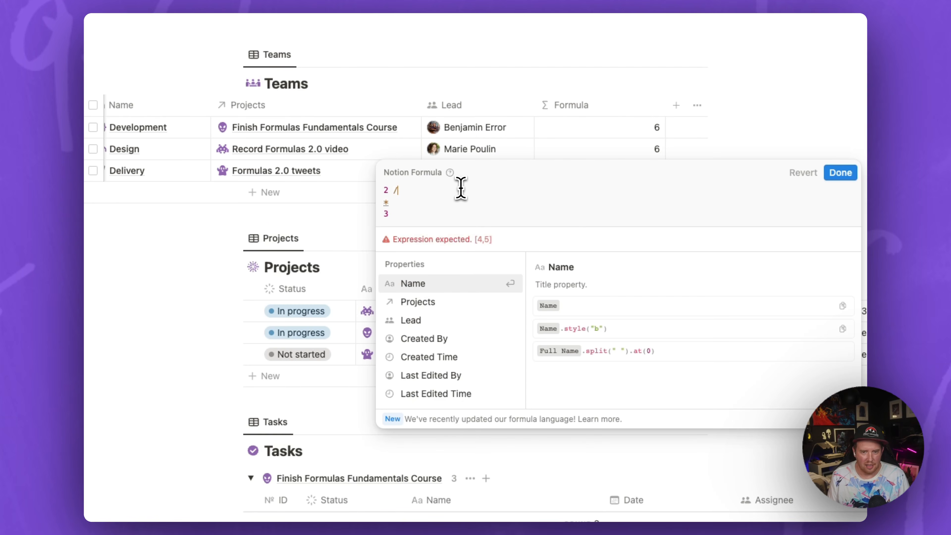
type("*")
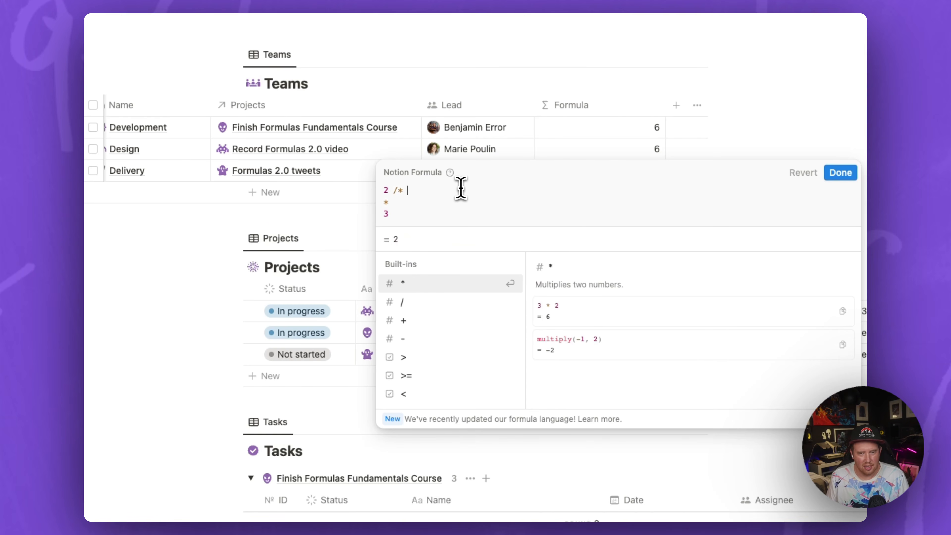
type(" Start ")
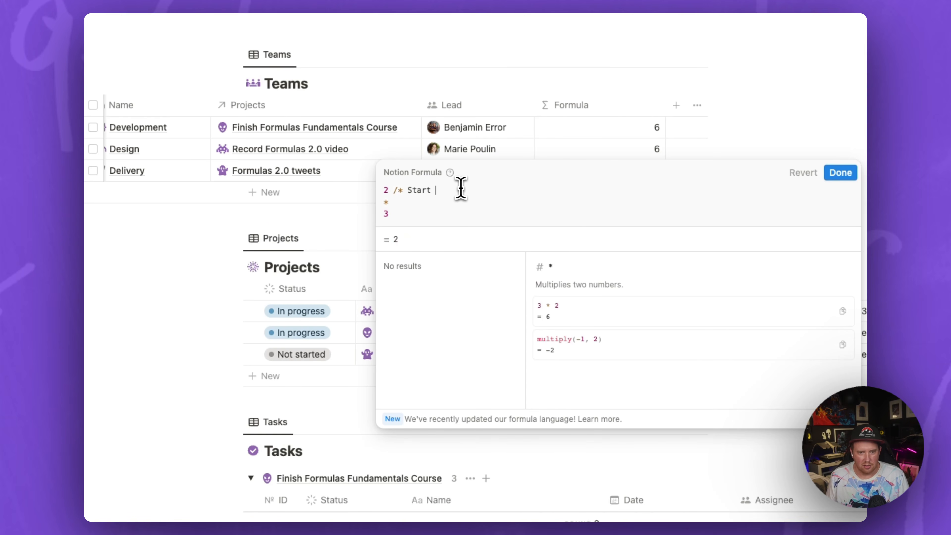
type("with 2 */")
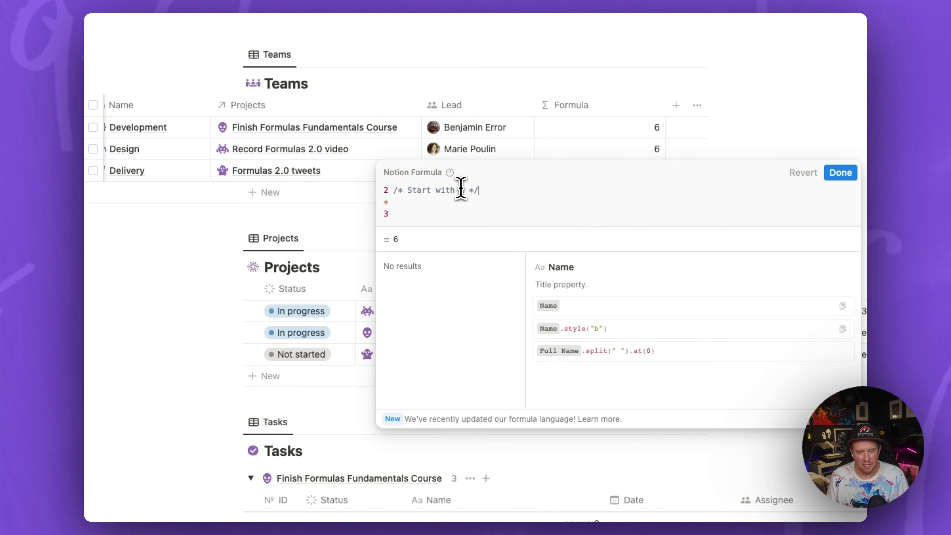
Add the comment /* End with 3 */ after the 3 on the formula's last line
key("Down")
key("Down")
left_click(434, 213)
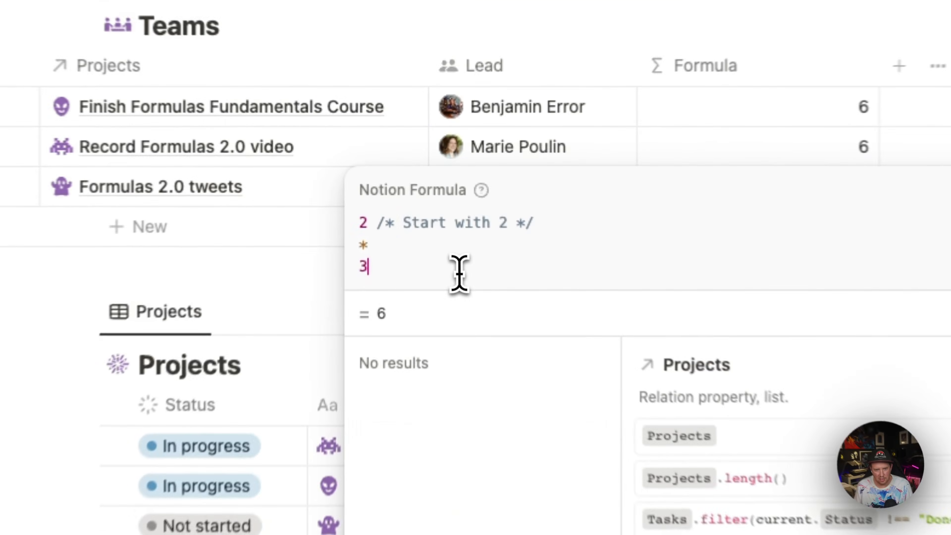
type("/* End")
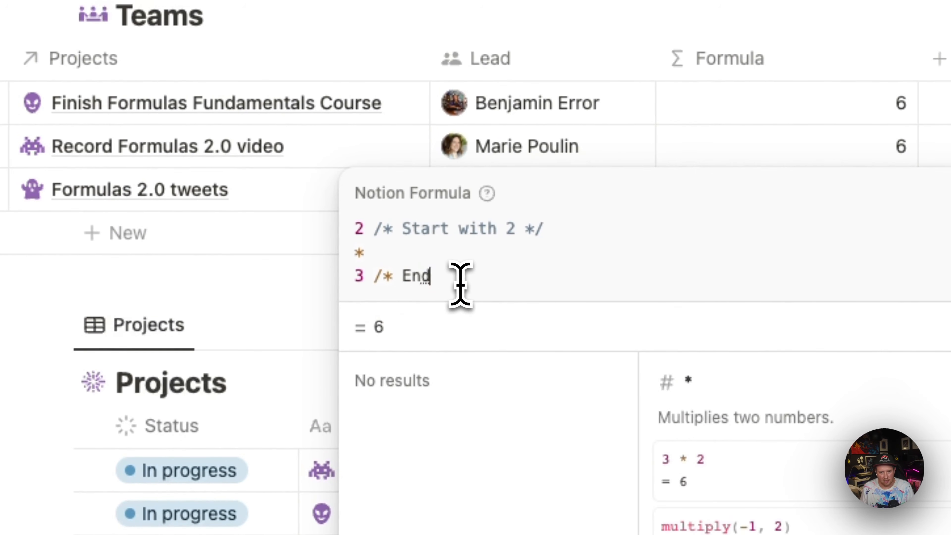
type(" with 3 */")
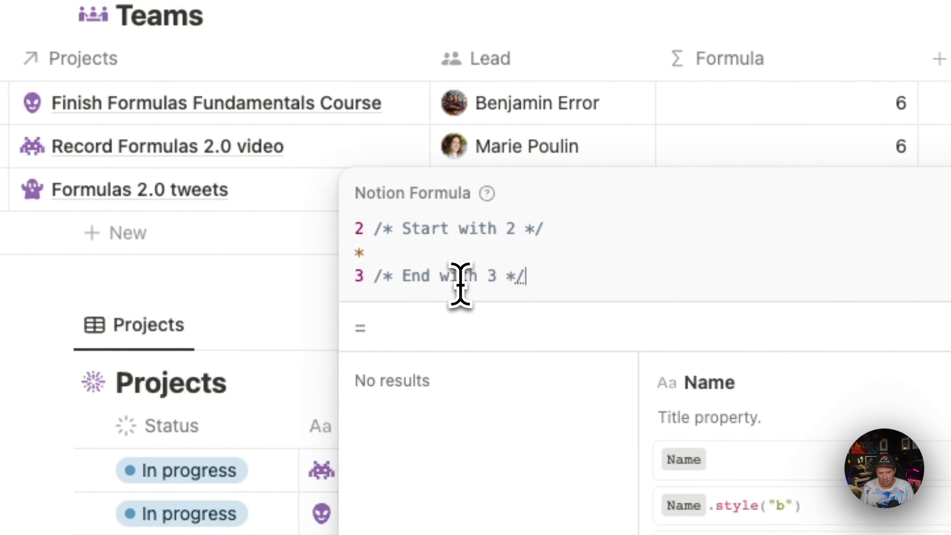
Add the comment /* multiply */ after the asterisk on the formula's middle line
left_click(433, 255)
type("/* multi")
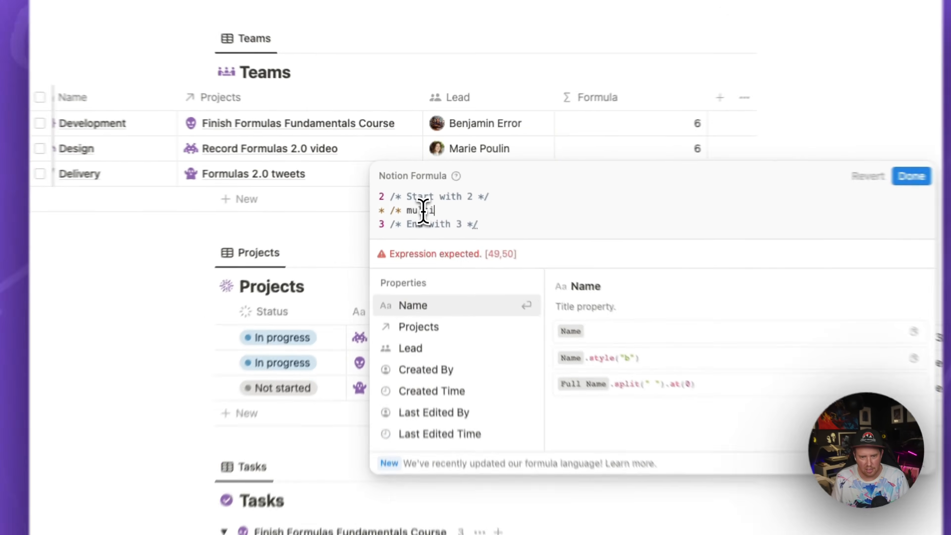
type("ply */")
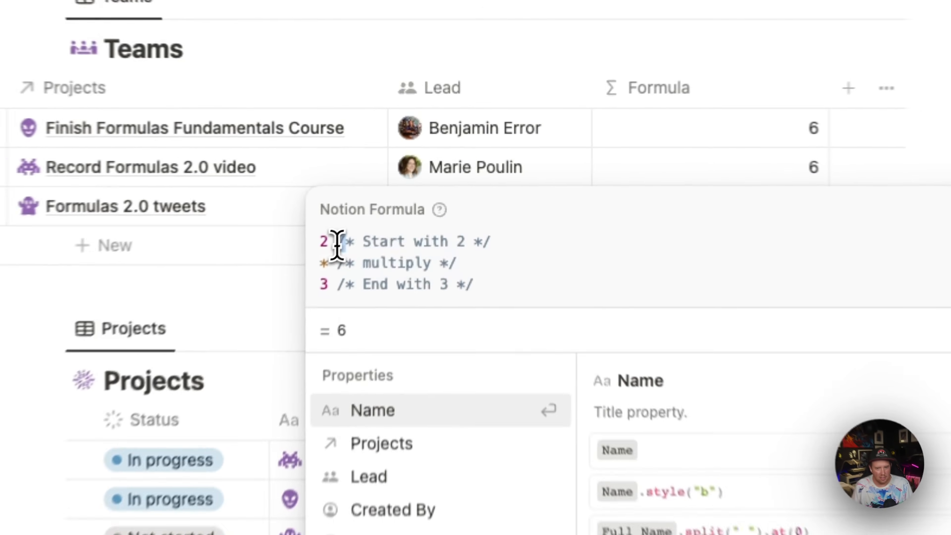
left_click_drag(394, 190, 483, 190)
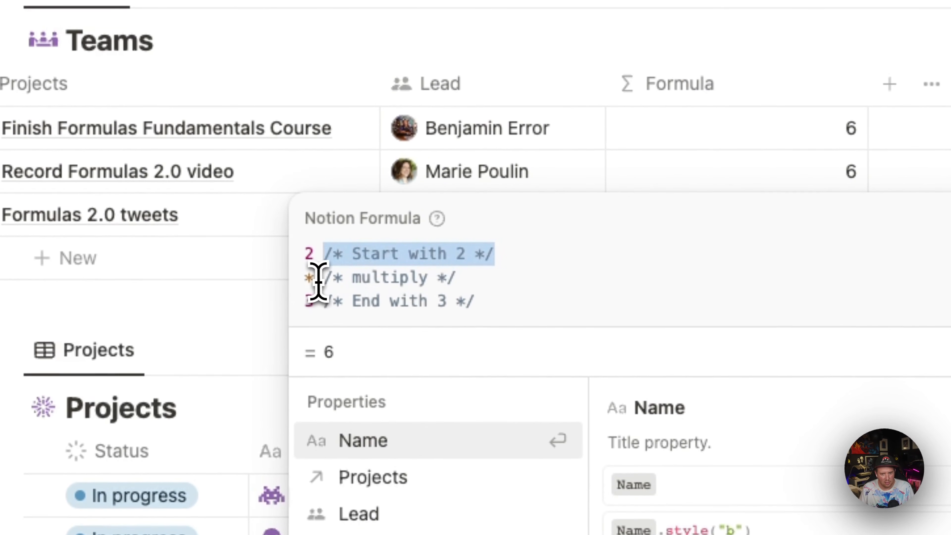
left_click_drag(316, 276, 511, 280)
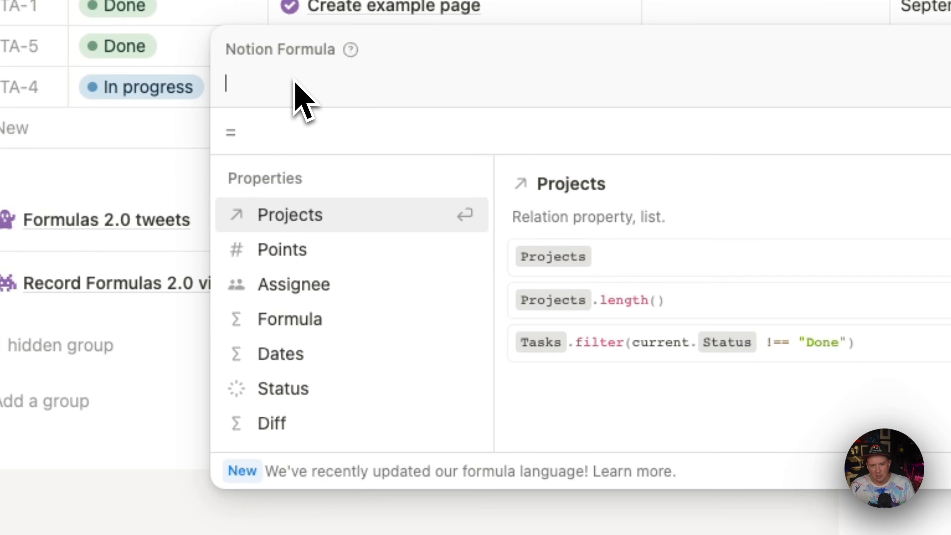
Insert the Name property into the empty formula of the Tasks table and examine its preview result
type("Name")
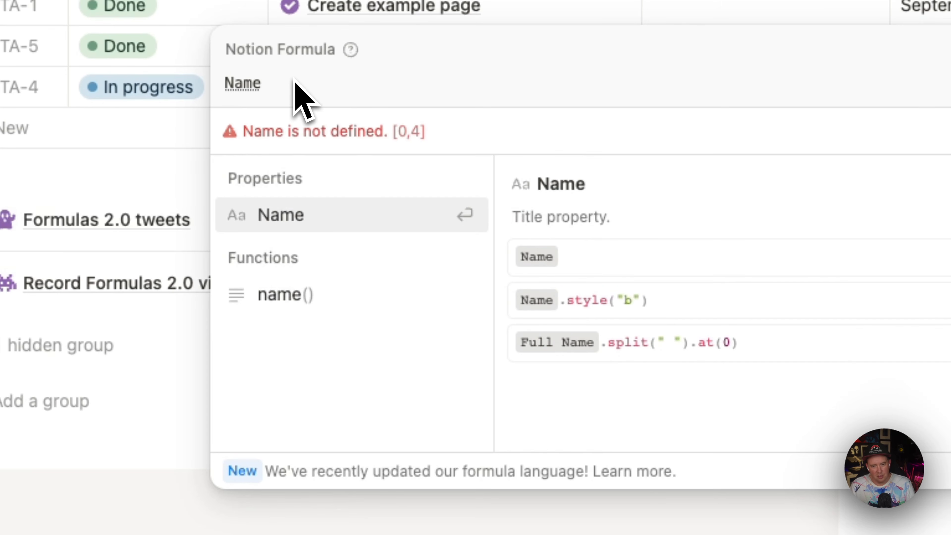
key("Return")
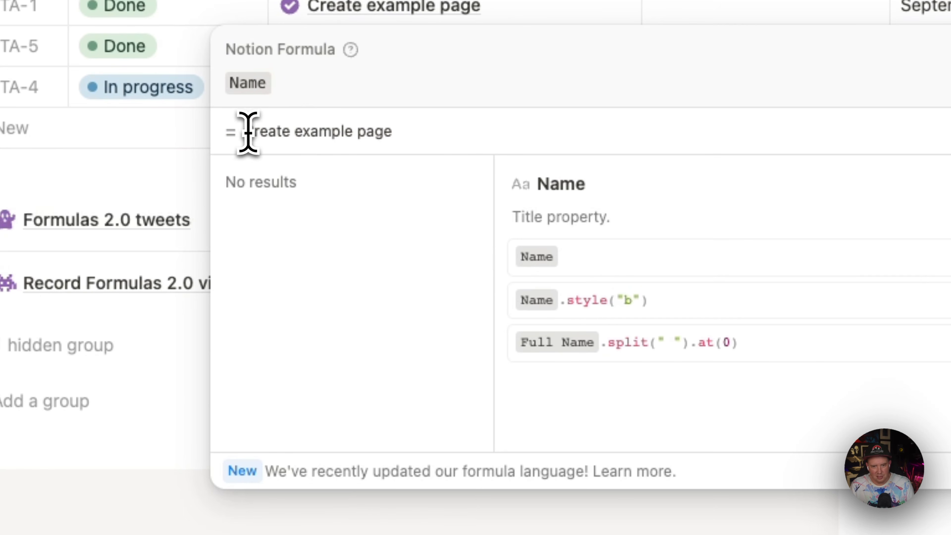
left_click_drag(245, 131, 423, 141)
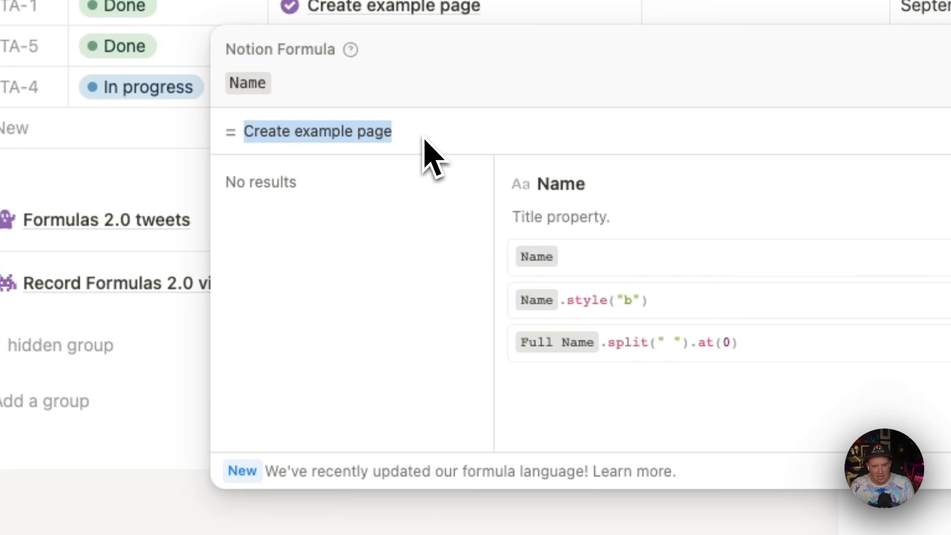
Replace the whole Tasks formula with prop("Name")
left_click(277, 83)
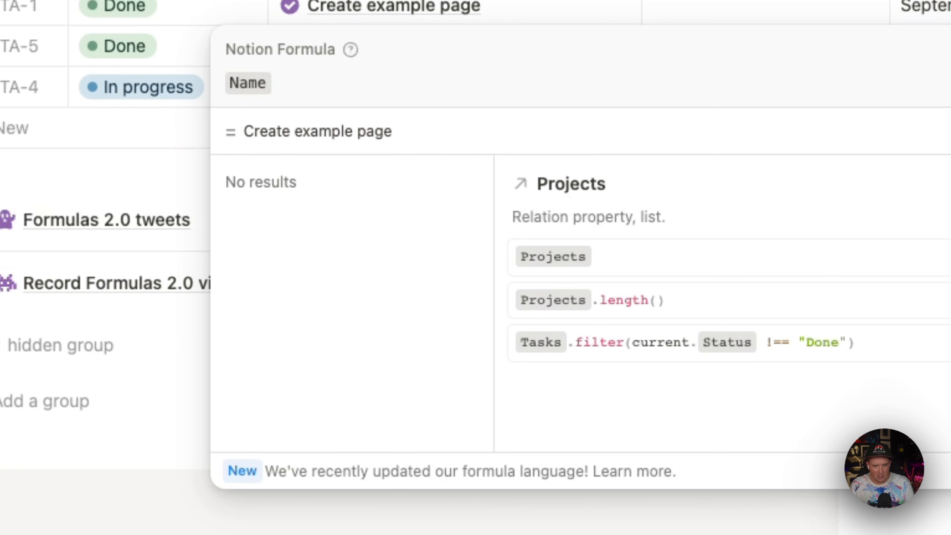
key("super+a")
type("prop(")
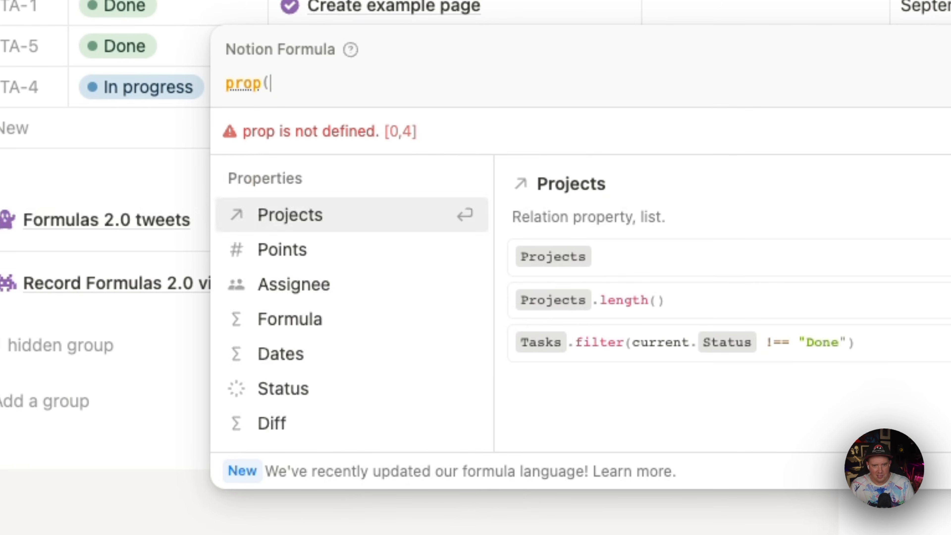
type("\"Name\"")
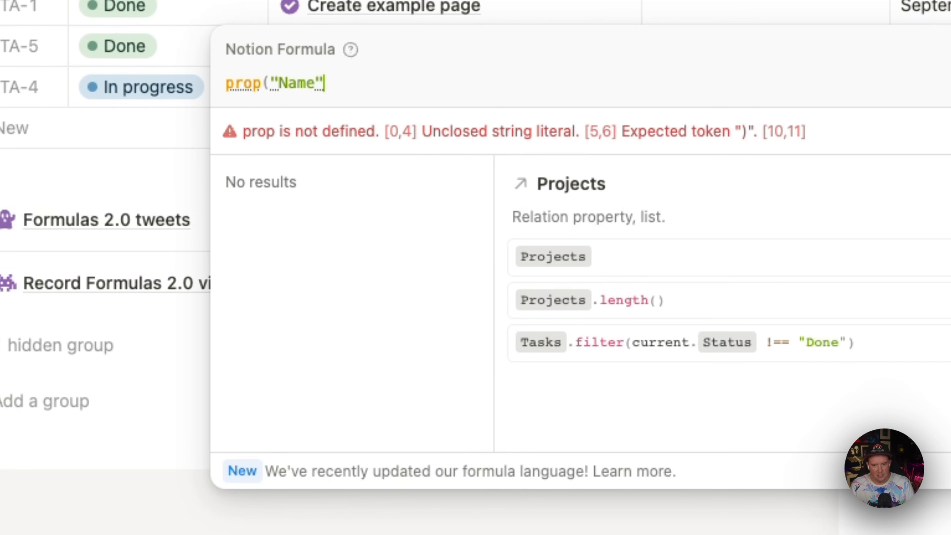
type(")")
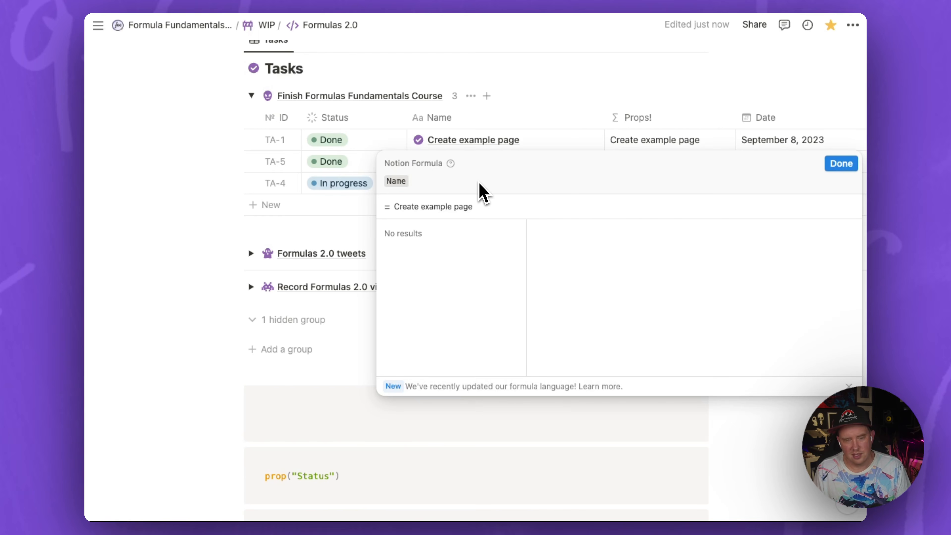
Copy the Props! formula, close the formula editor, and paste it into the empty code block below the Tasks table
key("super+a")
key("super+c")
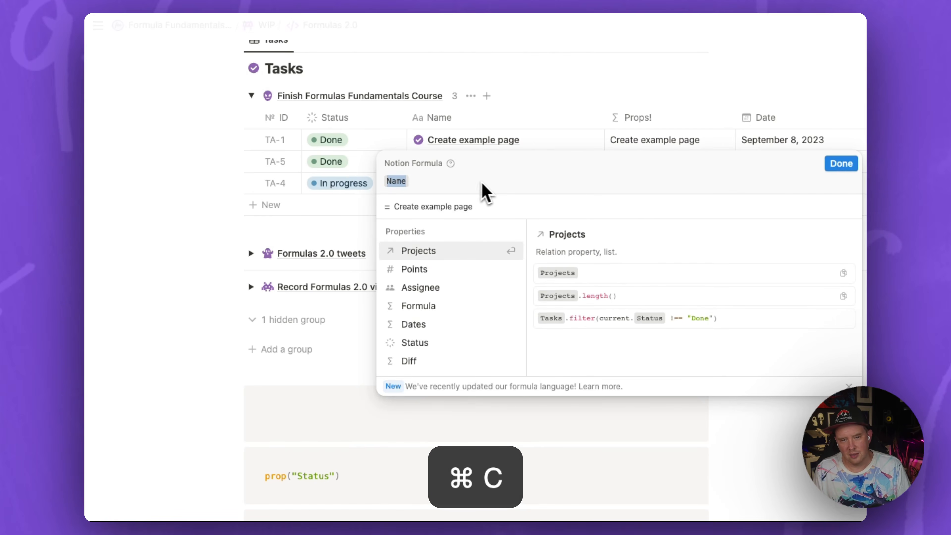
left_click(841, 165)
left_click(339, 418)
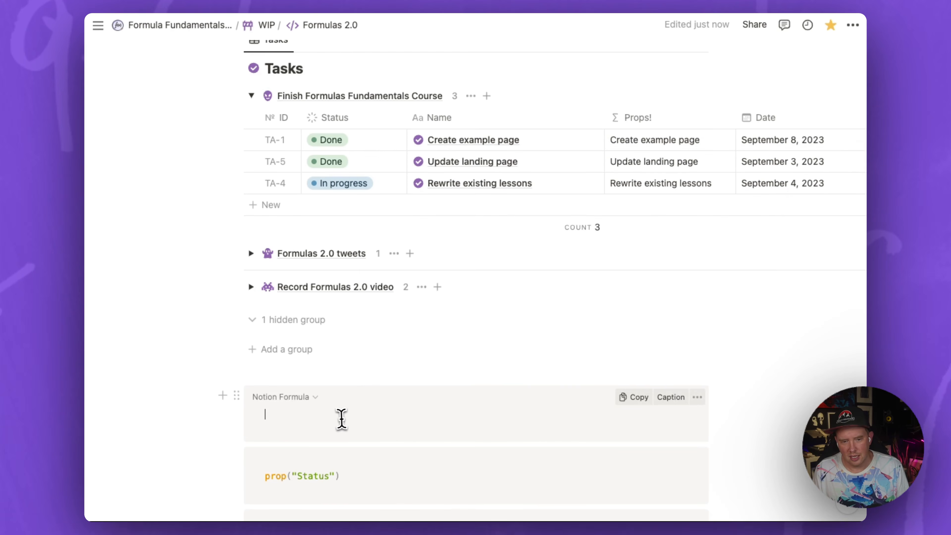
key("super+v")
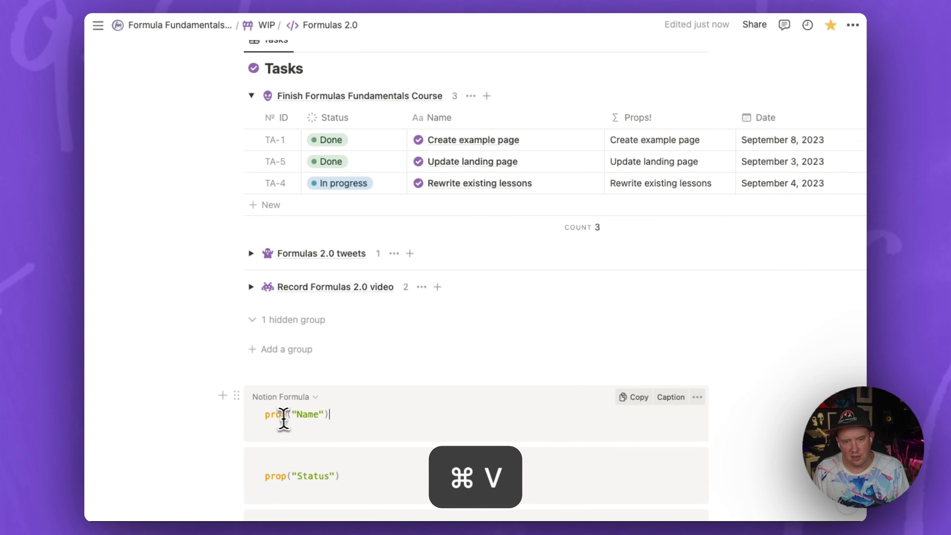
Copy prop("Name") from the first code block, paste it into the Props! formula, and close the formula editor
left_click_drag(266, 415, 329, 415)
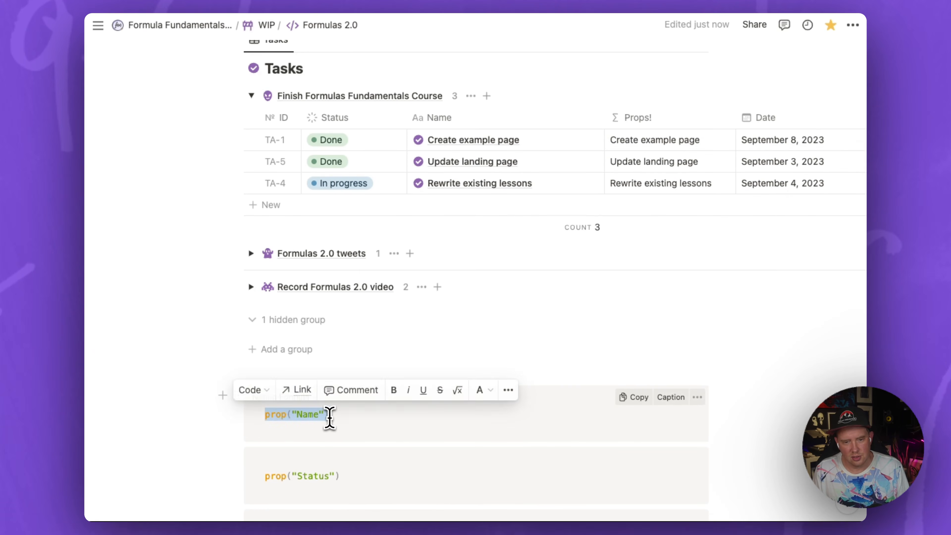
left_click(333, 416)
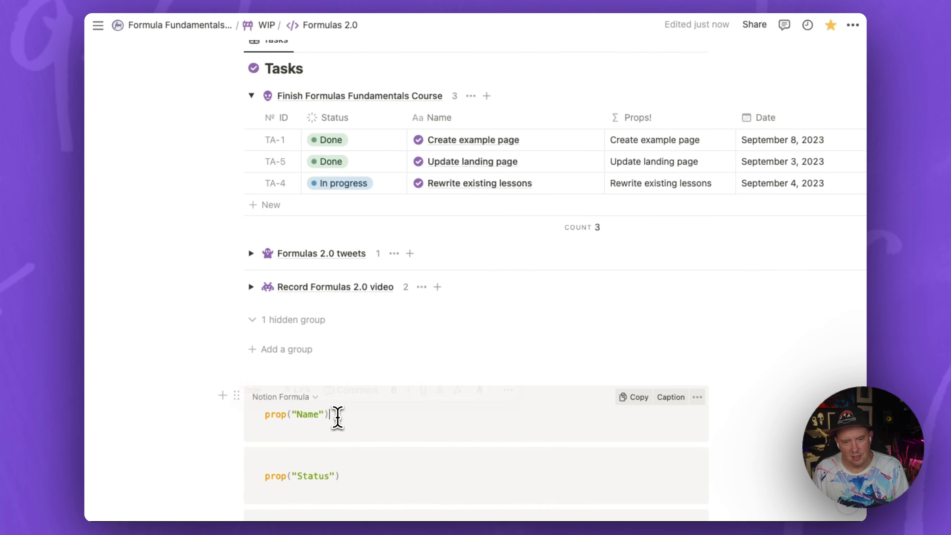
key("super+a")
key("super+c")
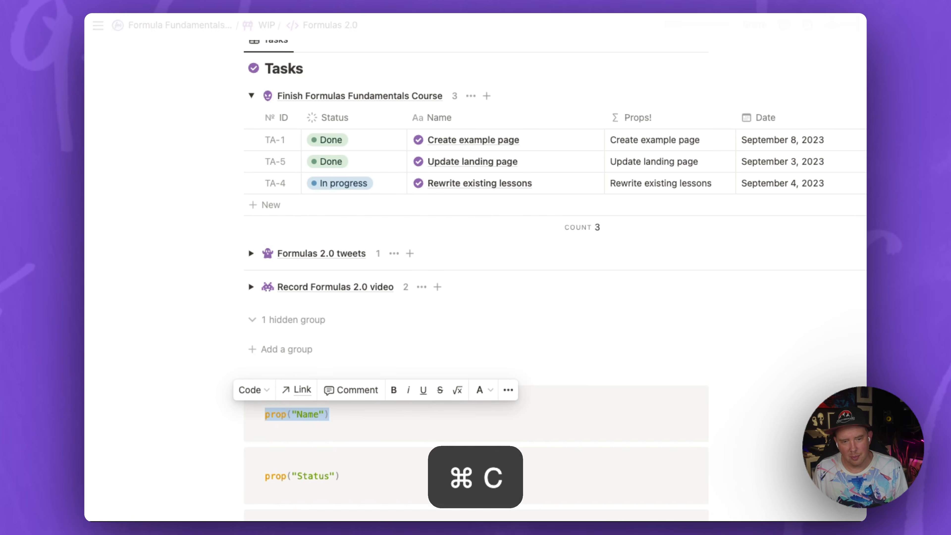
left_click(630, 144)
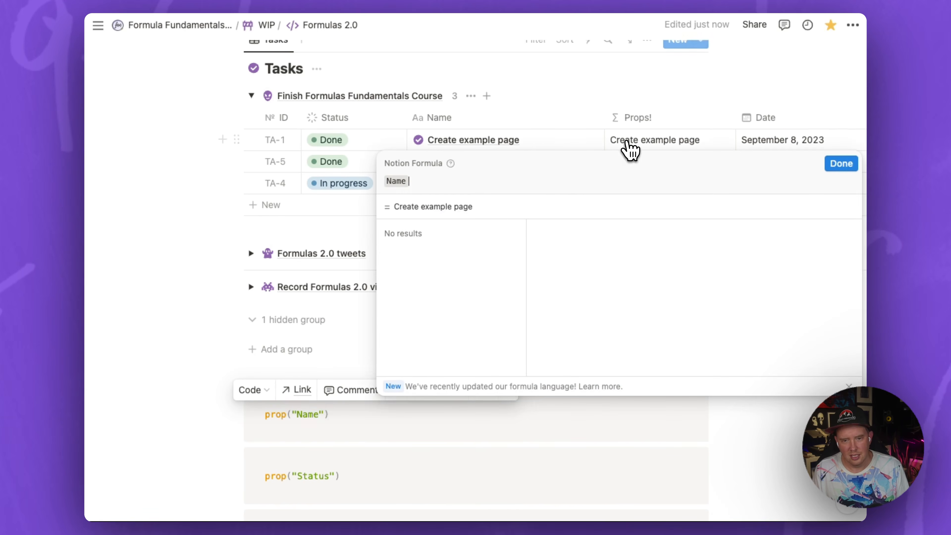
left_click(558, 186)
key("super+v")
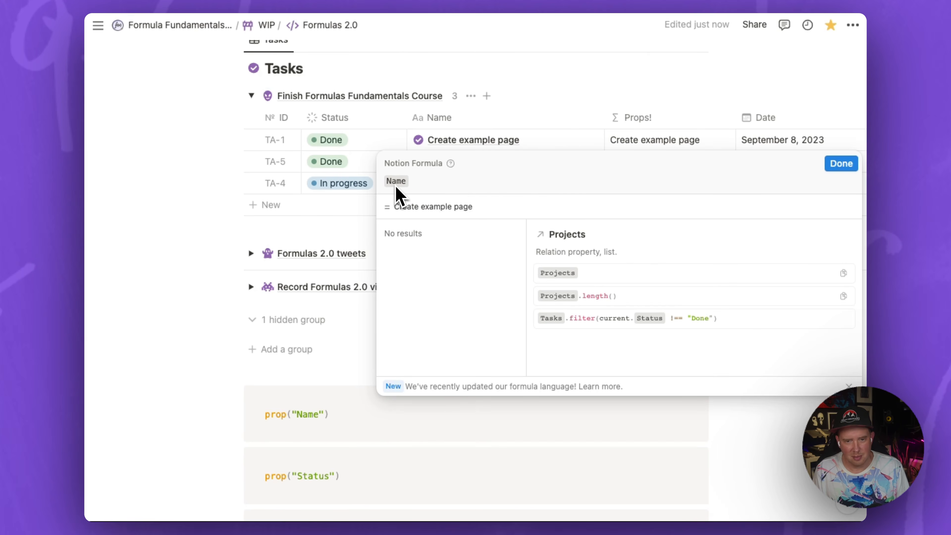
left_click(366, 330)
Replace the entire Props! formula with prop("Status") copied from the second code block
left_click(340, 469)
key("super+a")
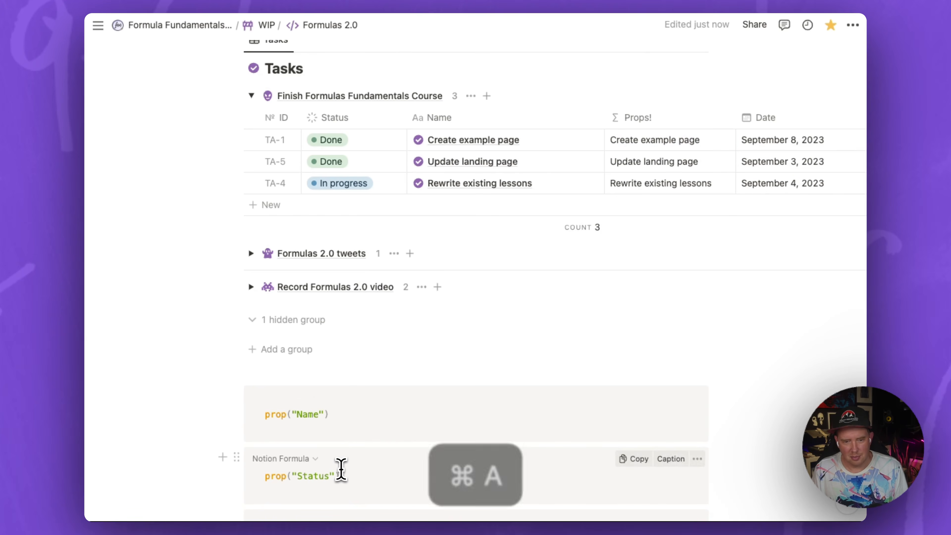
key("super+c")
left_click(657, 144)
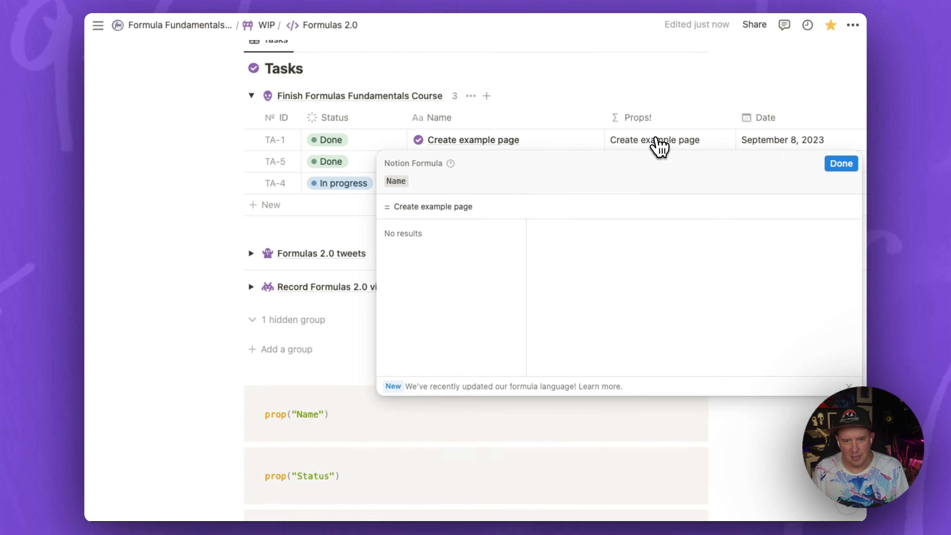
key("super+a")
key("super+v")
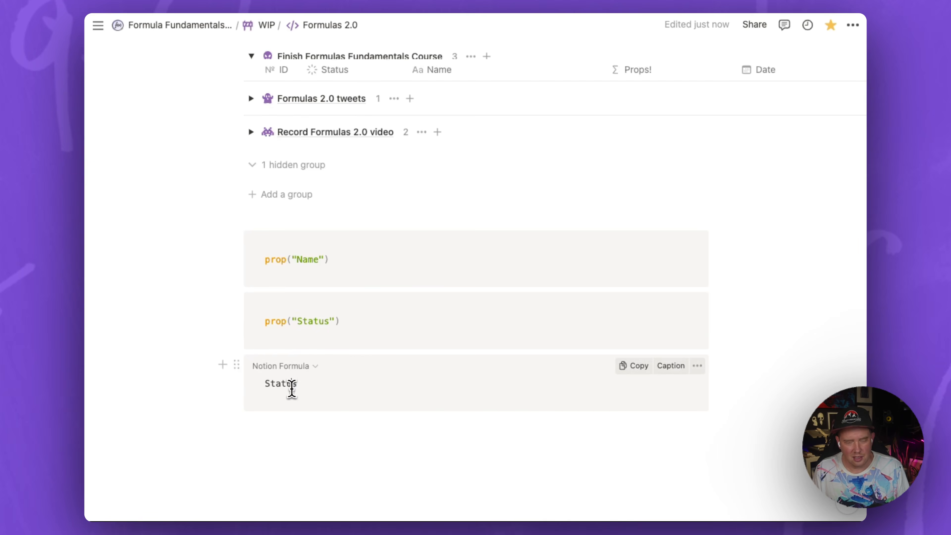
Paste the plain text Status from the third code block into the Props! formula and convert it to the Status property
double_click(292, 383)
key("super+c")
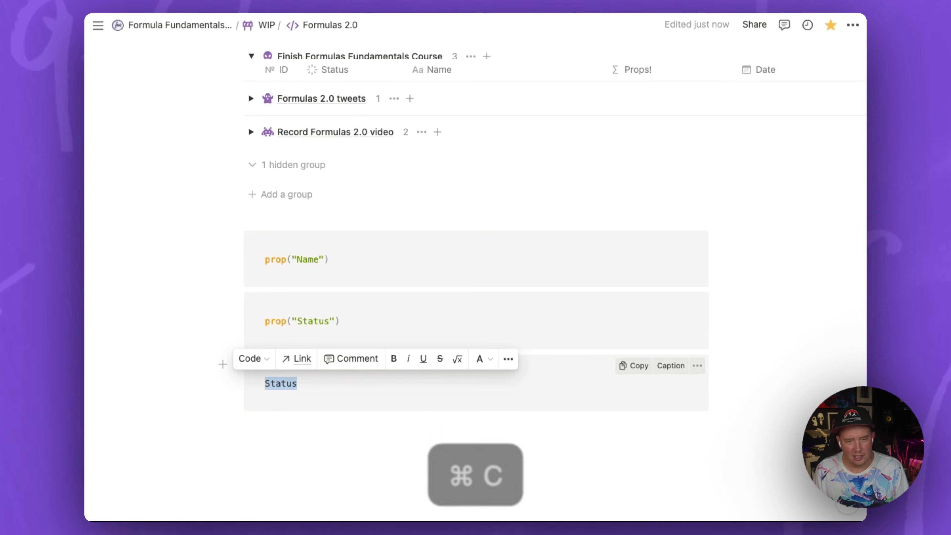
left_click(314, 387)
scroll(416, 367, "up", 5)
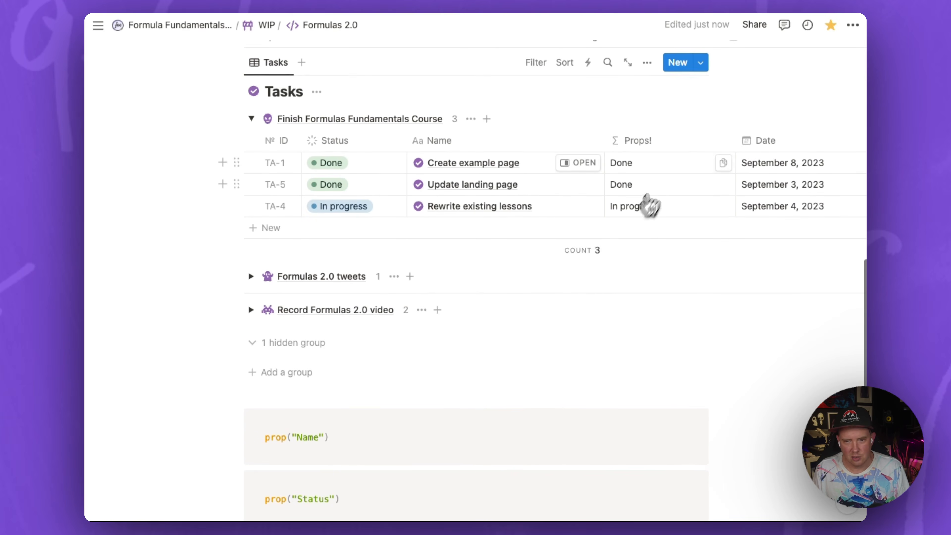
left_click(669, 169)
key("super+v")
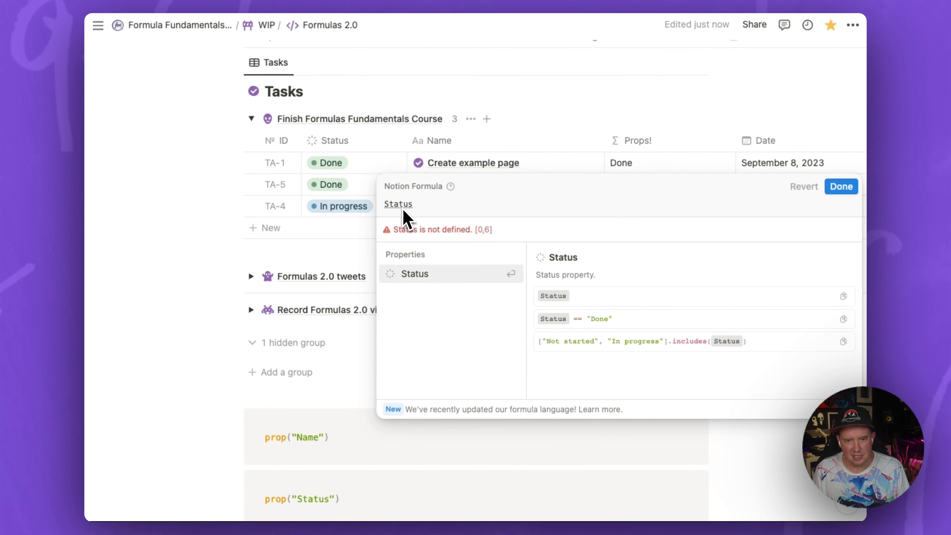
left_click(415, 280)
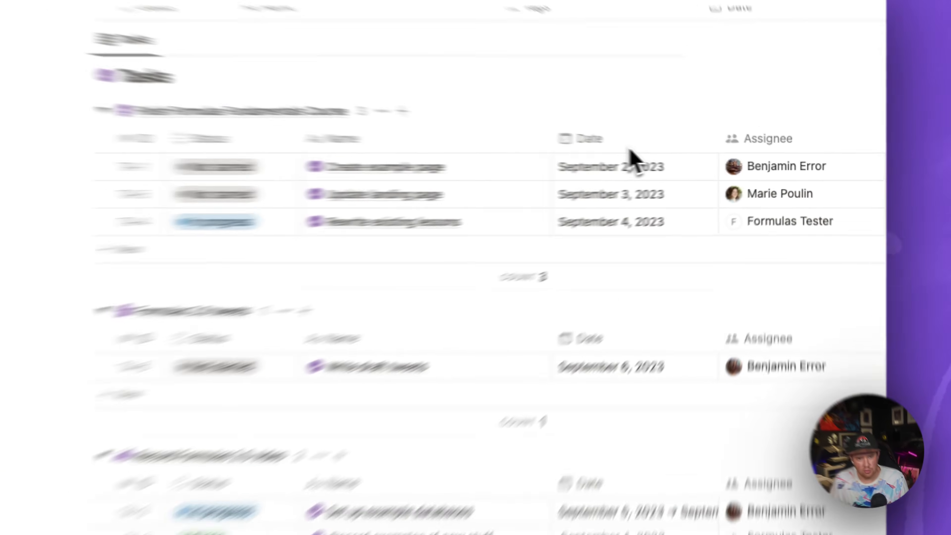
Duplicate the Date property of the Tasks table and turn the copy into a Formula property named Next Week
left_click(671, 146)
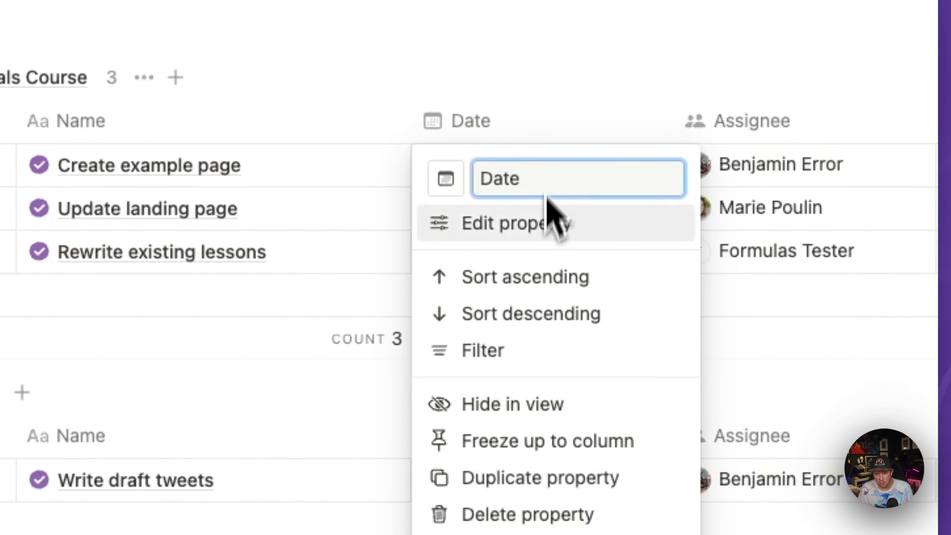
left_click(577, 480)
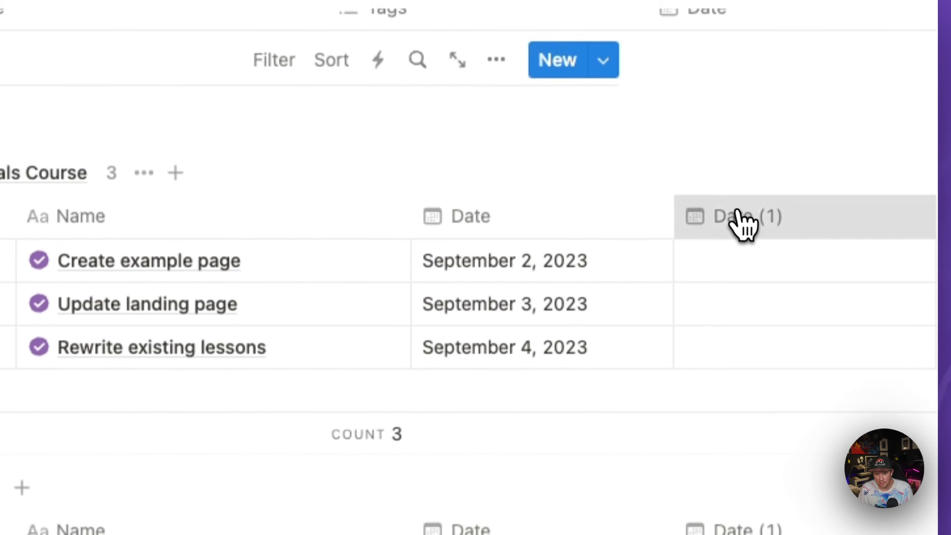
left_click(745, 112)
key("super+a")
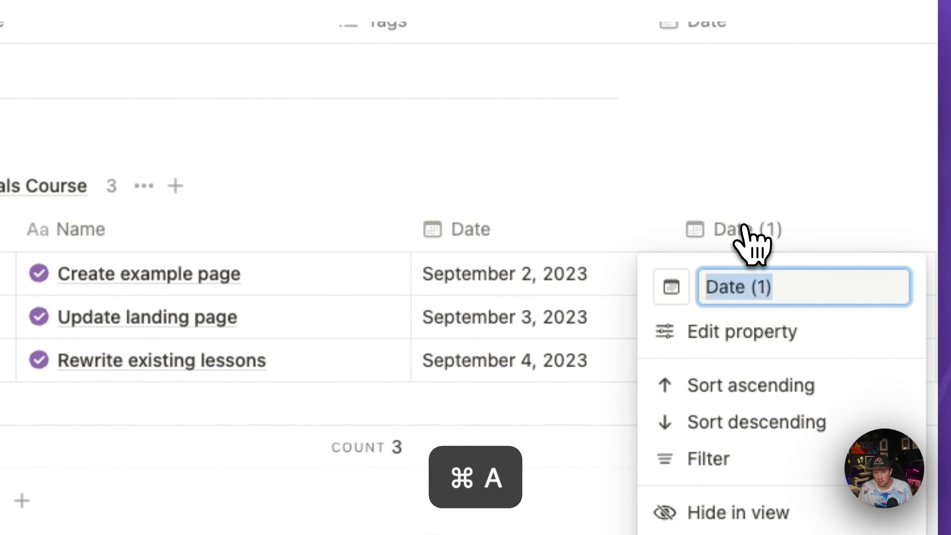
type("Next Week")
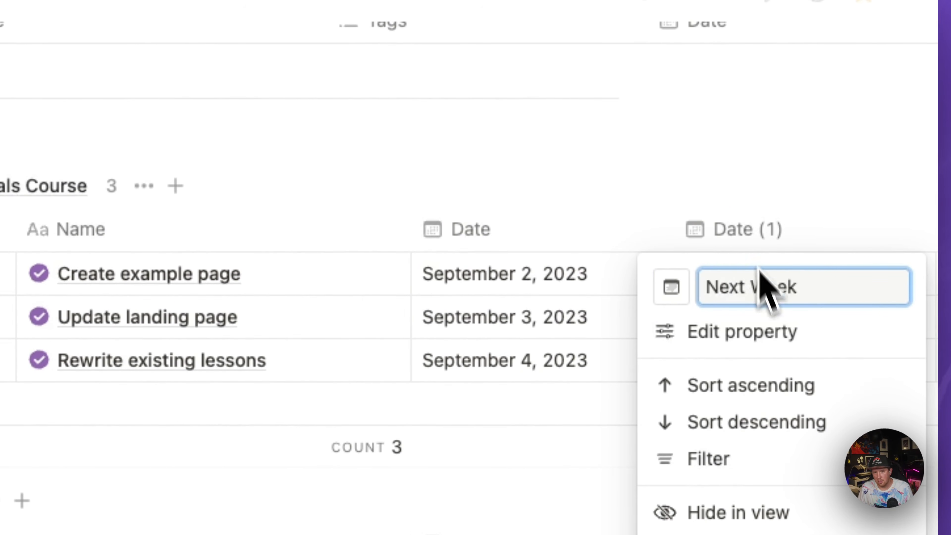
left_click(760, 331)
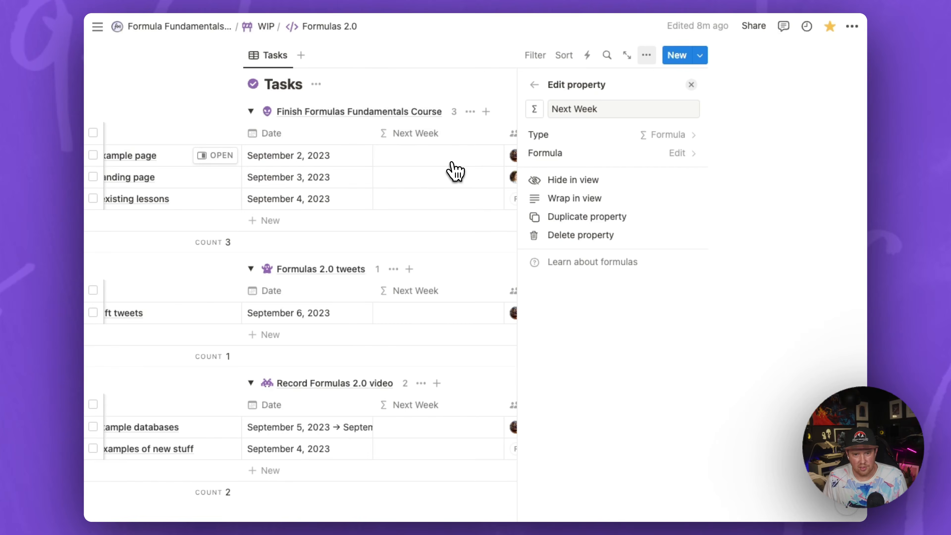
Enter dateAdd(Date, 1, "weeks") as the Next Week formula, using the Date property as its first argument
left_click(452, 169)
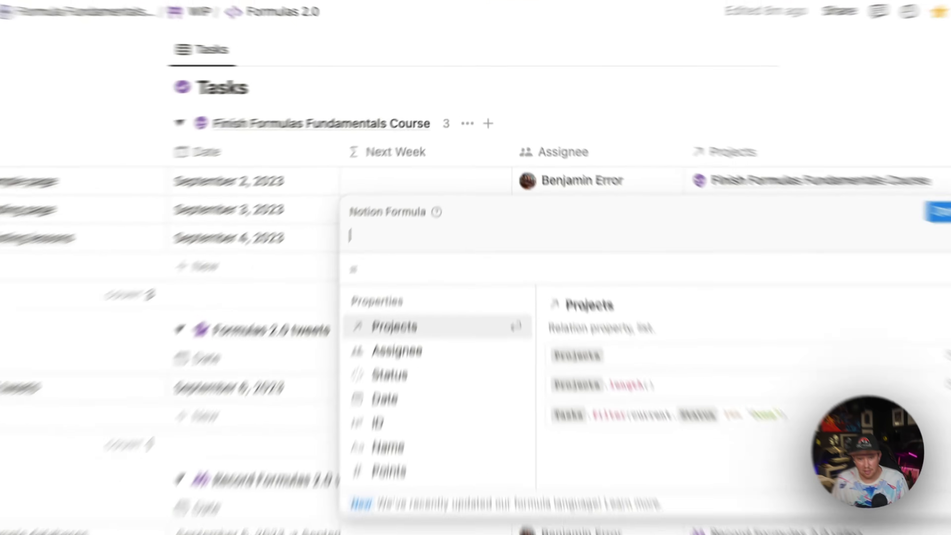
type("dateAdd")
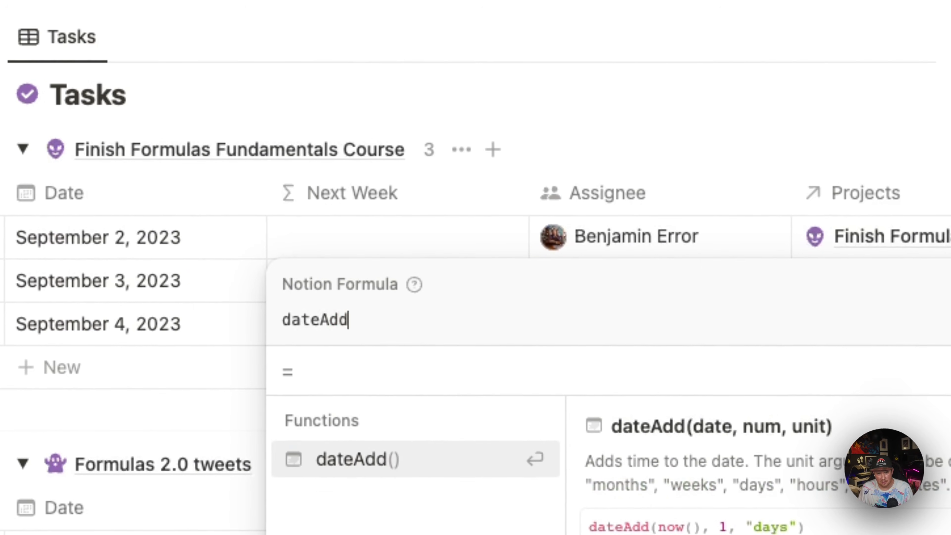
key("Return")
type("Da")
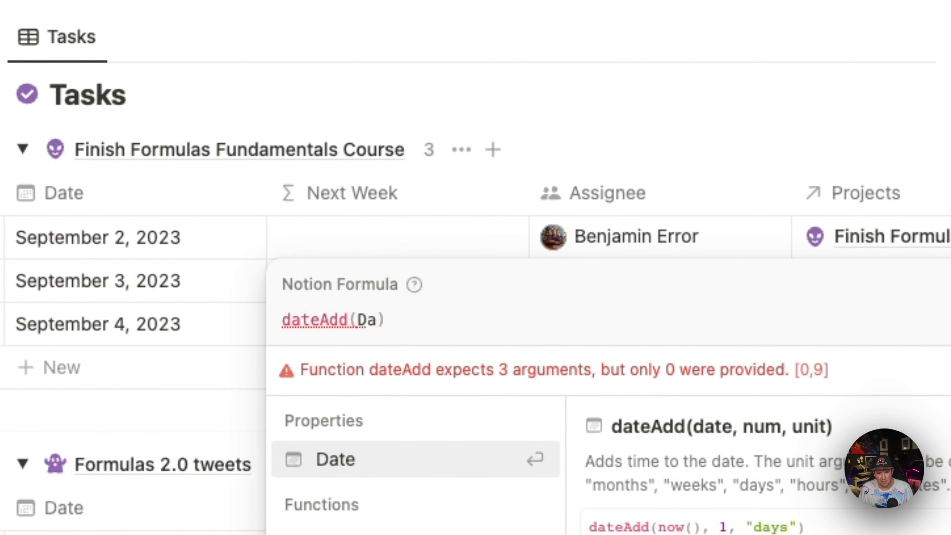
key("Return")
type(", 1, w")
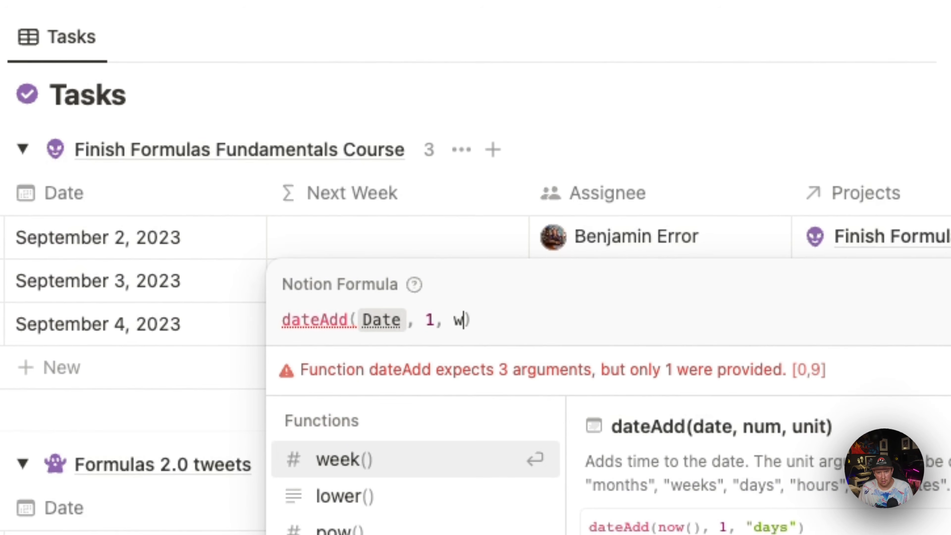
key("BackSpace")
type("\"weeks\"")
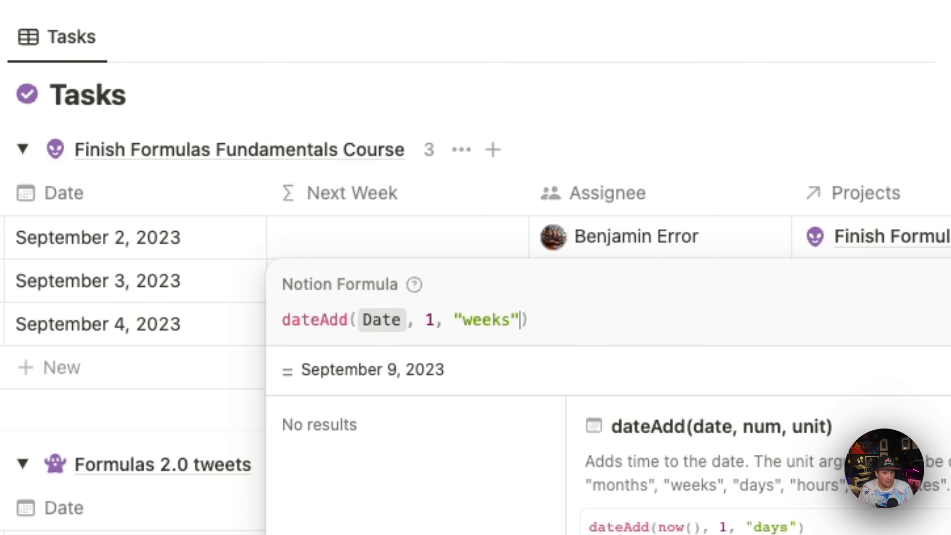
Wrap the dateAdd expression in formatDate with the format "YYYY-MM" and save the Next Week formula
key("super+Left")
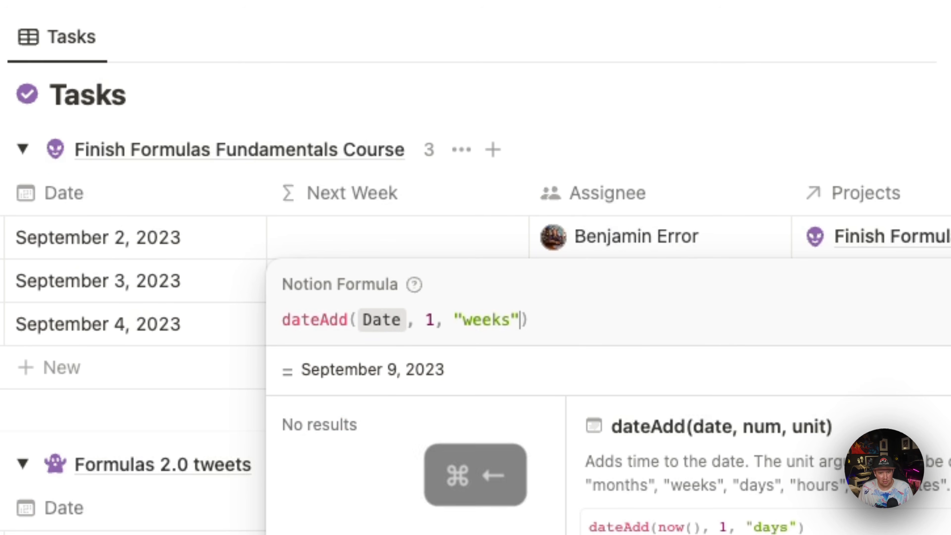
type("format")
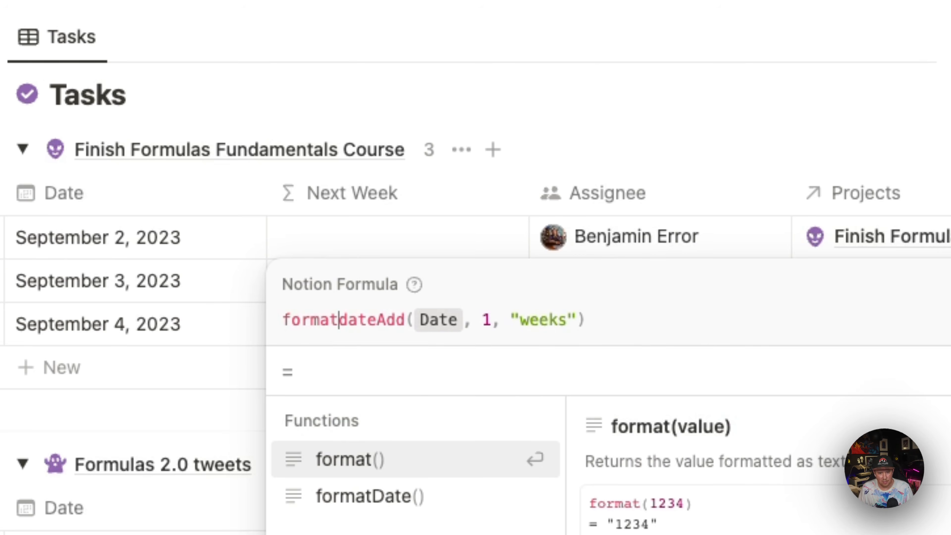
key("Down")
key("Return")
key("Delete")
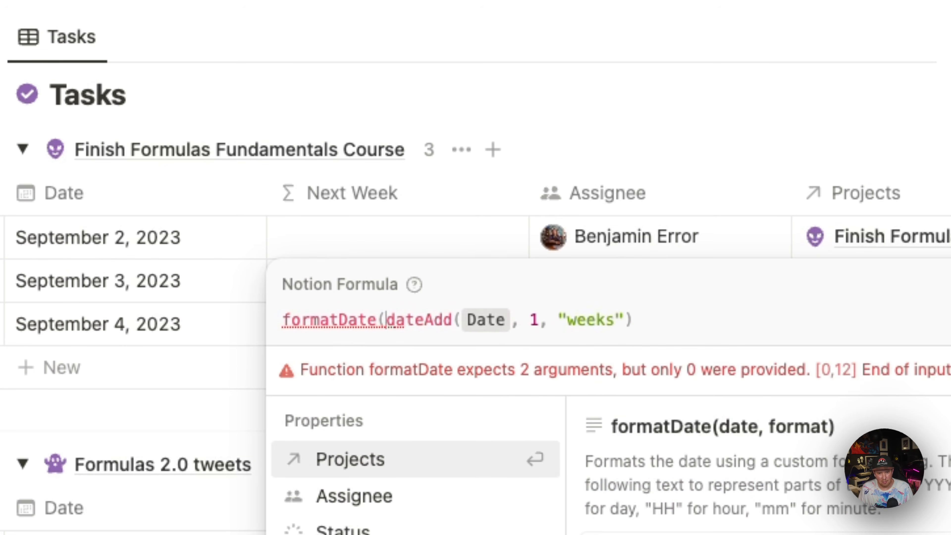
key("super+Right")
type(", \"")
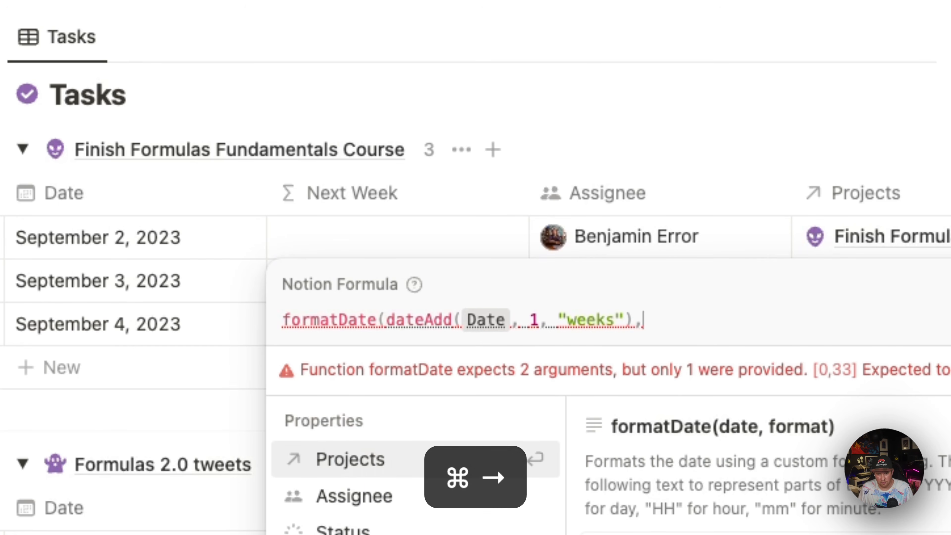
type("YYYY")
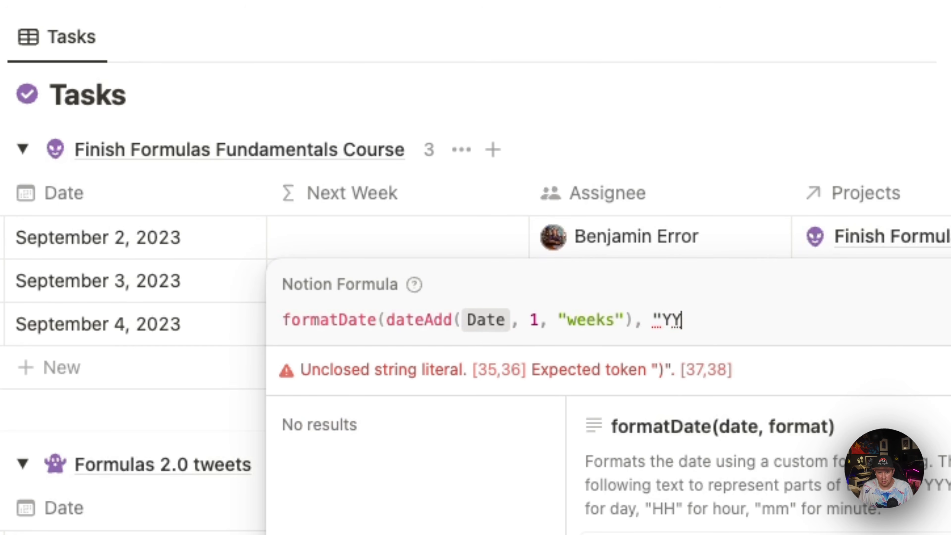
type("-MM\")")
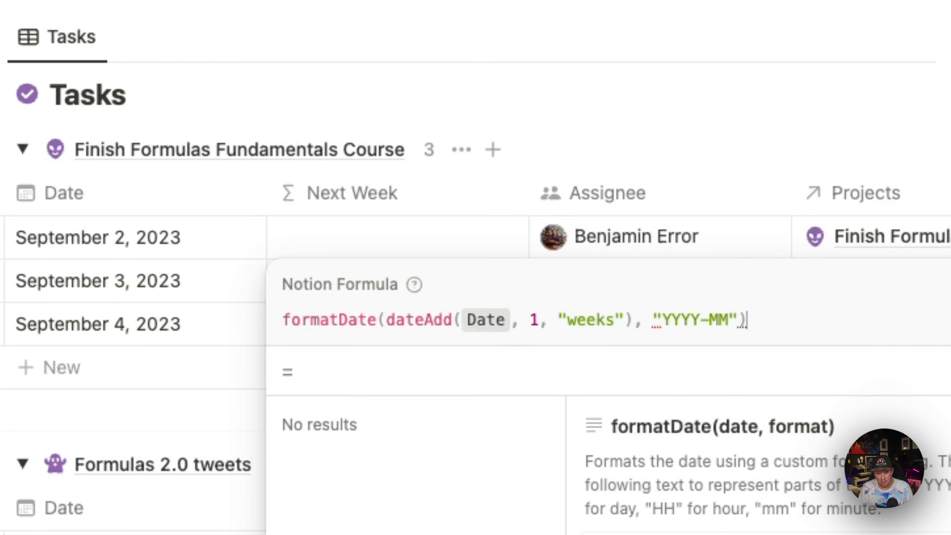
left_click(880, 281)
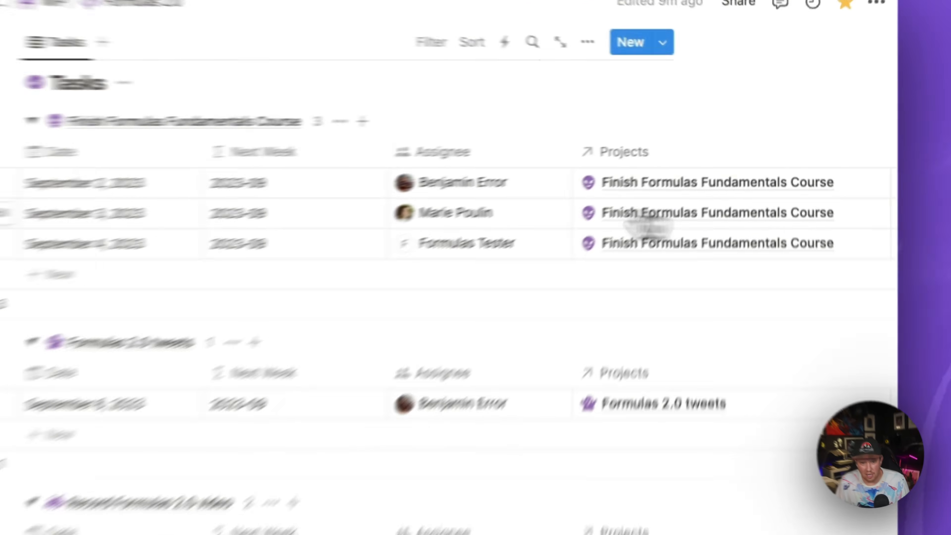
Extend the date format in the Next Week formula to "YYYY-MM-DD" and save it
left_click(299, 183)
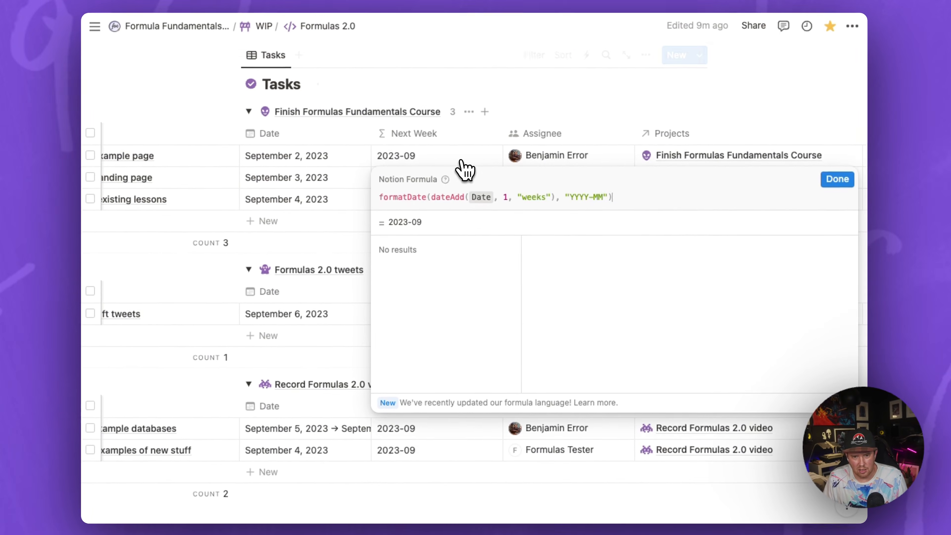
type("-DD")
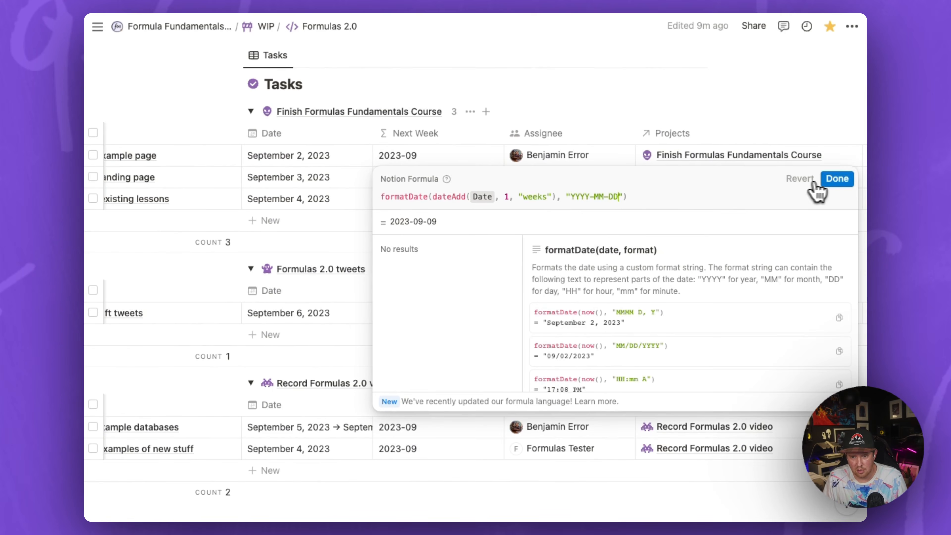
left_click(830, 180)
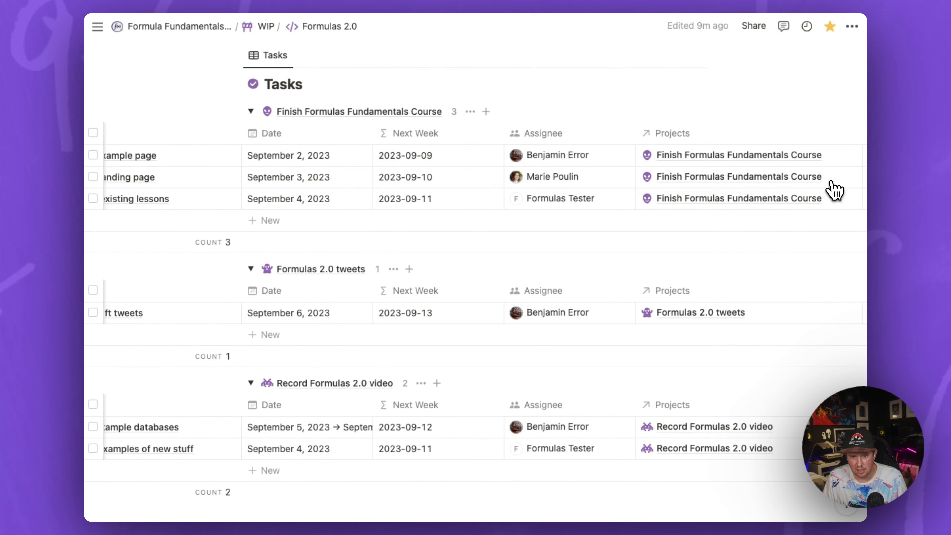
Reopen the Next Week formula and highlight its formatDate function to examine how it wraps dateAdd
left_click(435, 159)
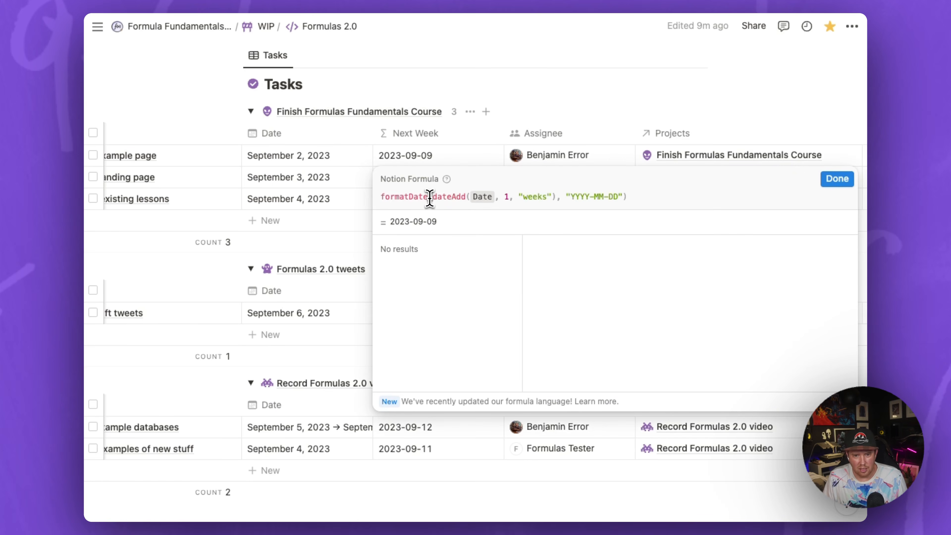
left_click_drag(430, 197, 495, 198)
left_click(409, 198)
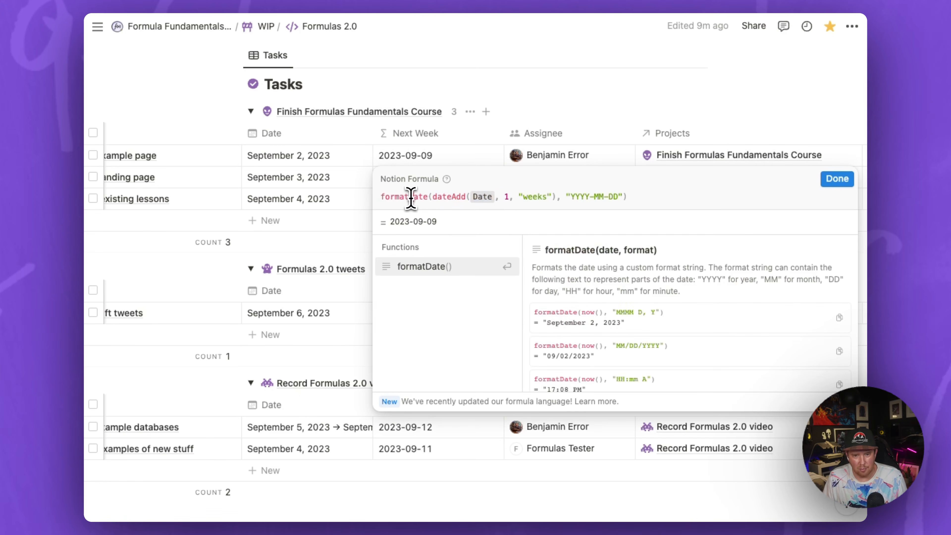
double_click(410, 198)
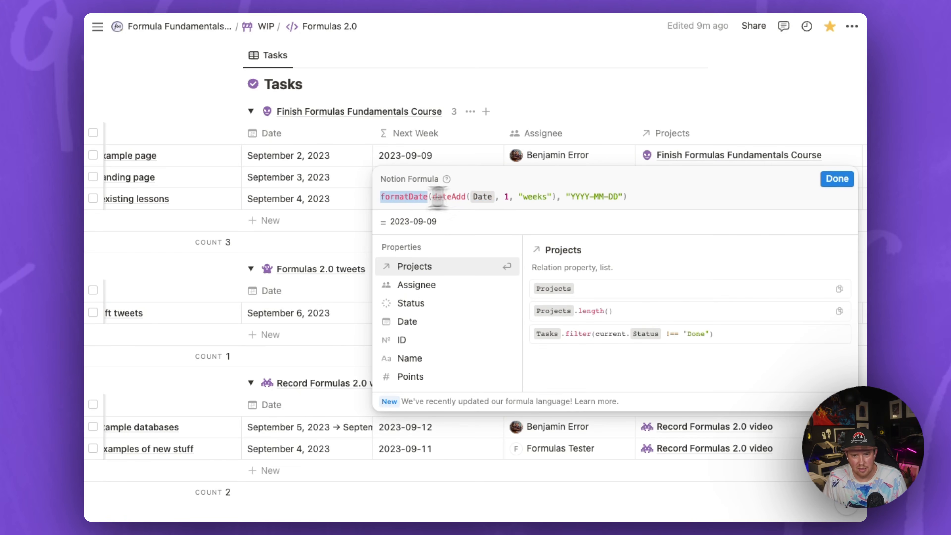
Replace the whole Next Week formula with the dot-notation expression Date.dateAdd(1, "weeks")
left_click(630, 197)
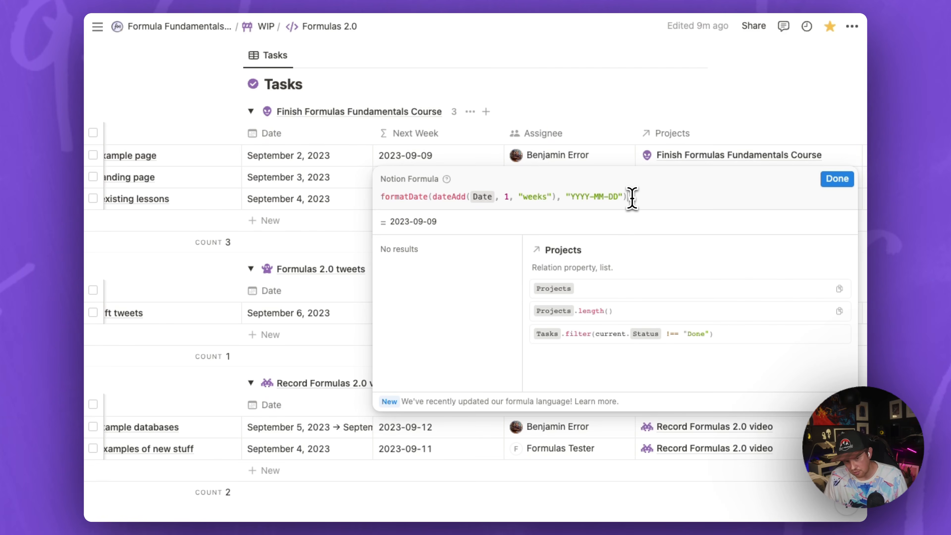
key("super+a")
key("BackSpace")
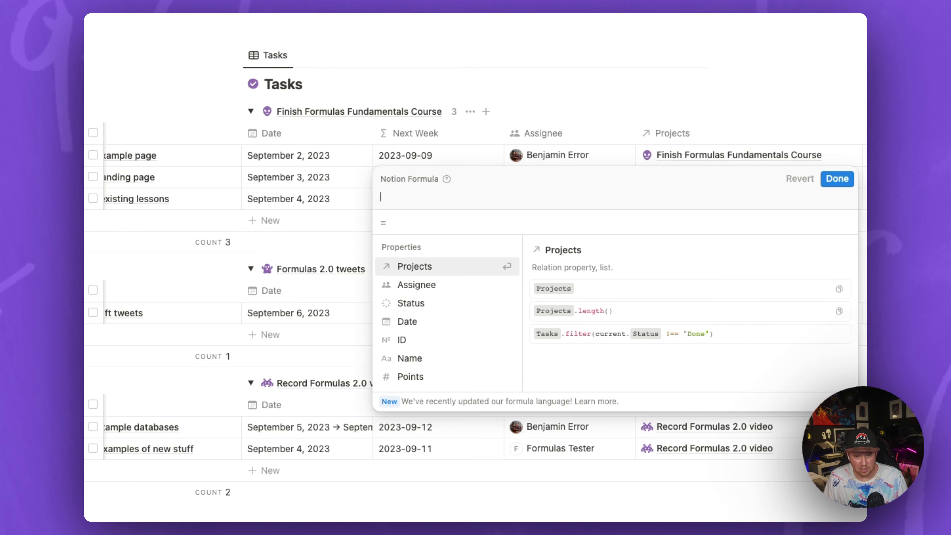
type("Date.")
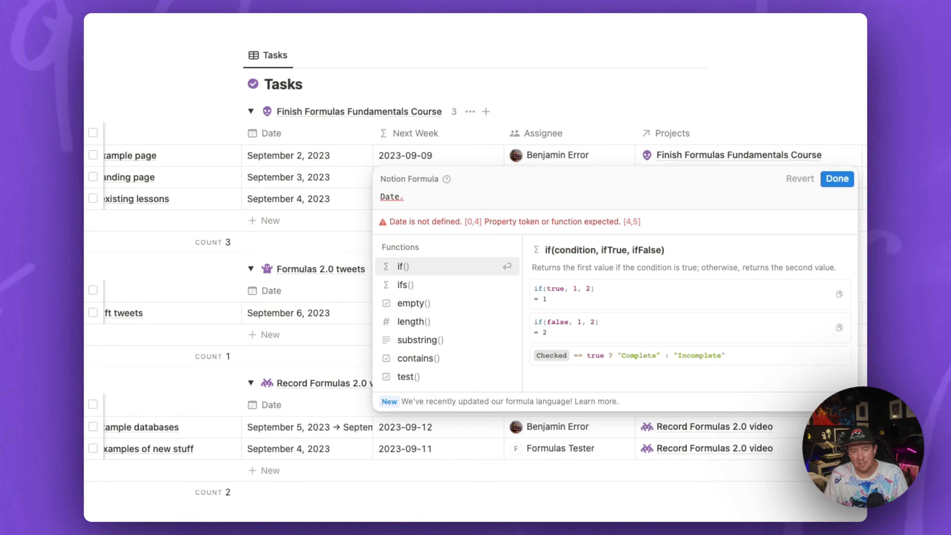
type("dateAdd")
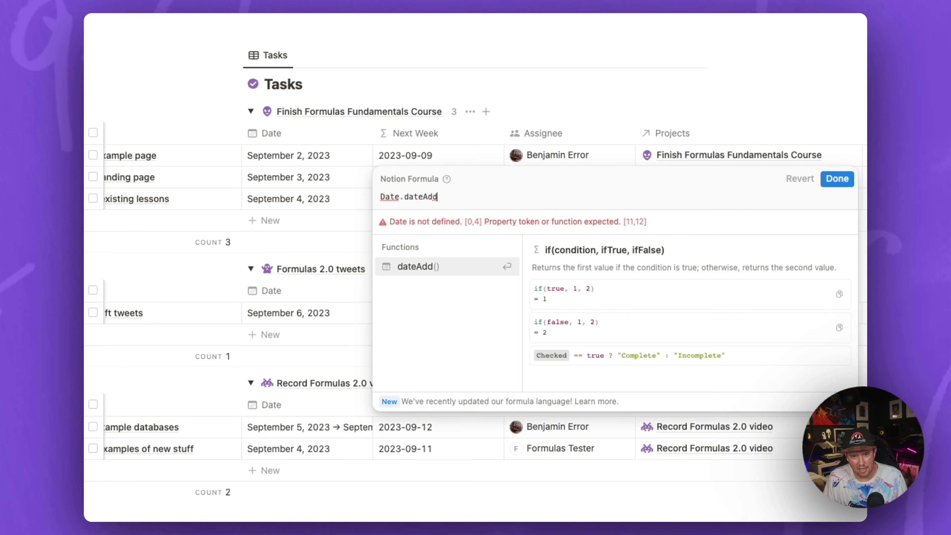
type("(")
type("1, ")
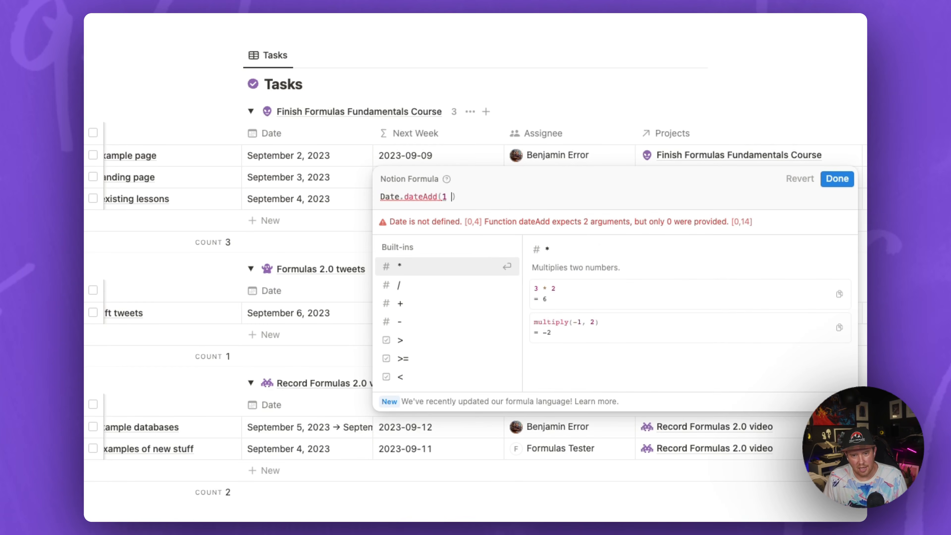
type("\"weeks")
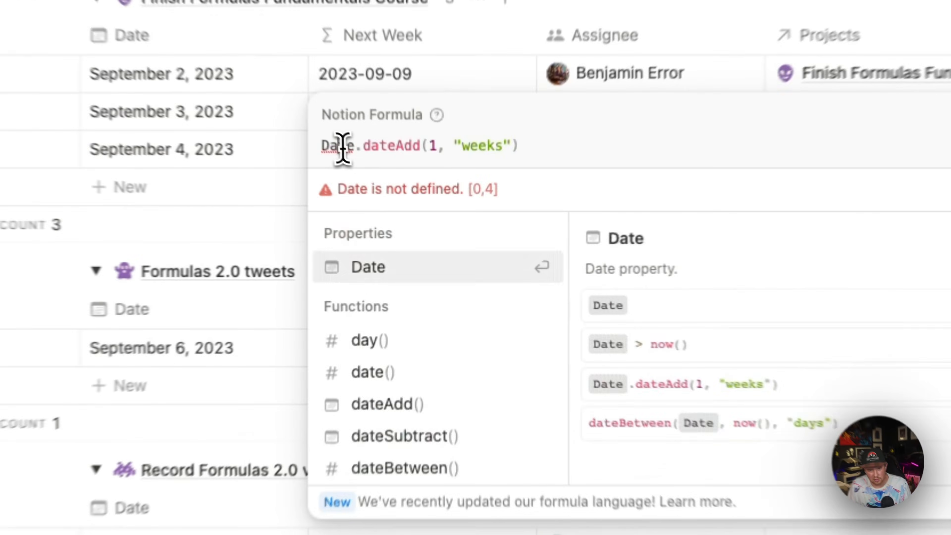
Replace the plain-text Date in the formula with a reference to the Date property
double_click(389, 196)
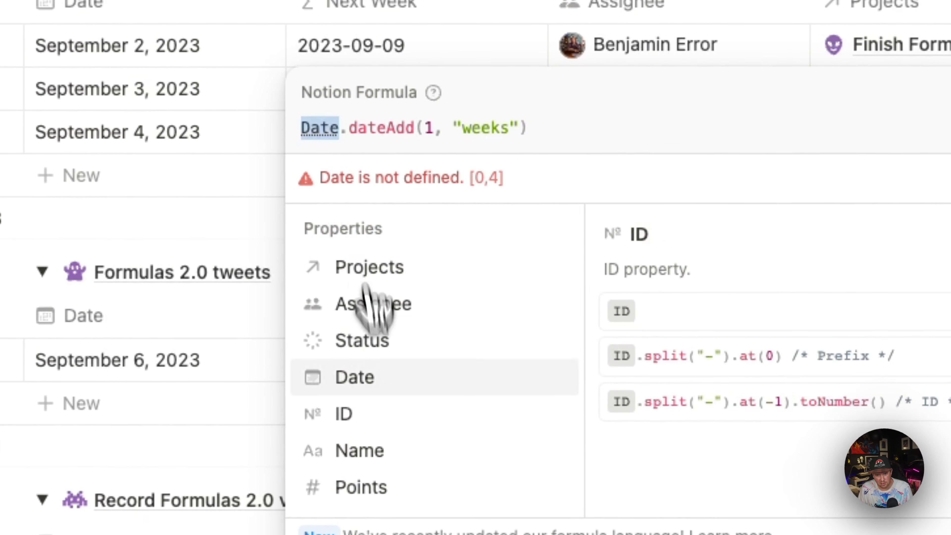
left_click(380, 384)
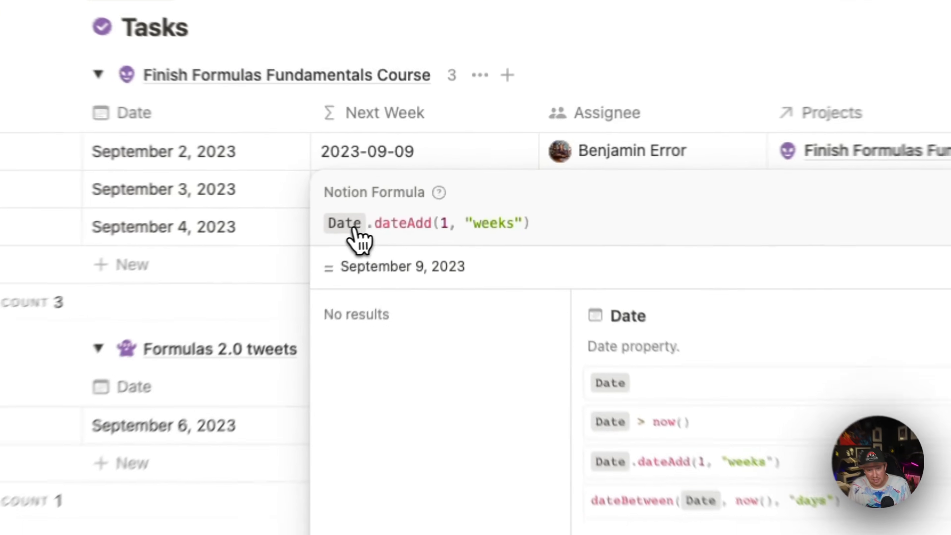
left_click(392, 196)
left_click(428, 198)
Chain the formatDate function in dot notation onto the end of the dateAdd expression
left_click(557, 234)
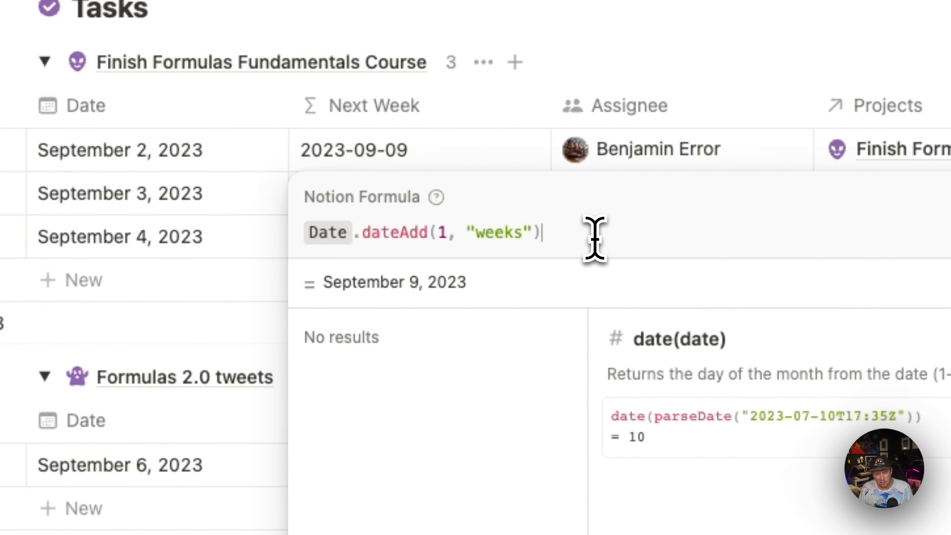
type(".")
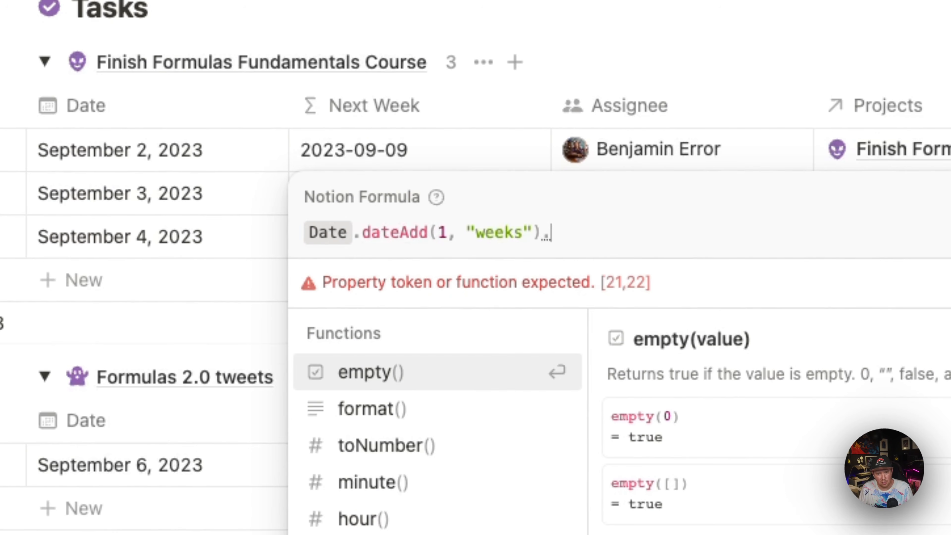
type("fo")
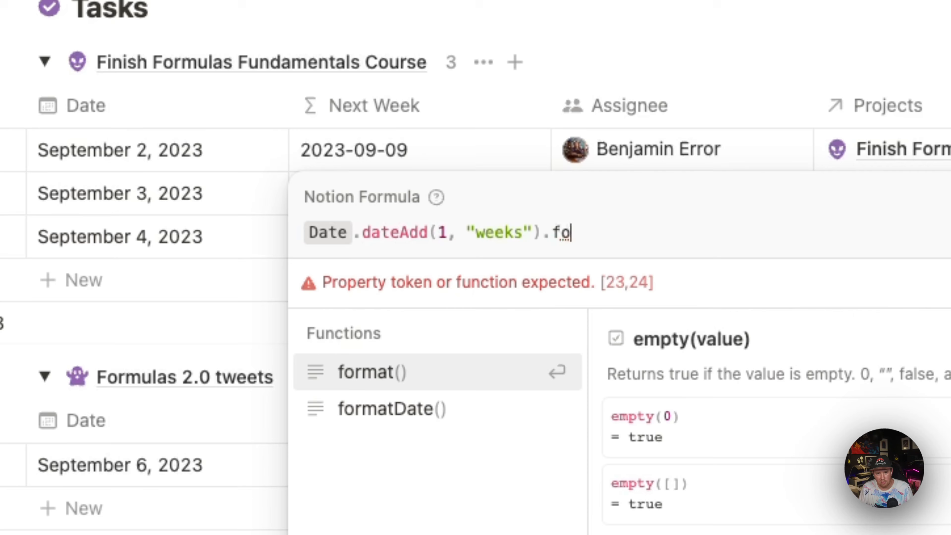
key("BackSpace")
key("BackSpace")
type("for")
key("Down")
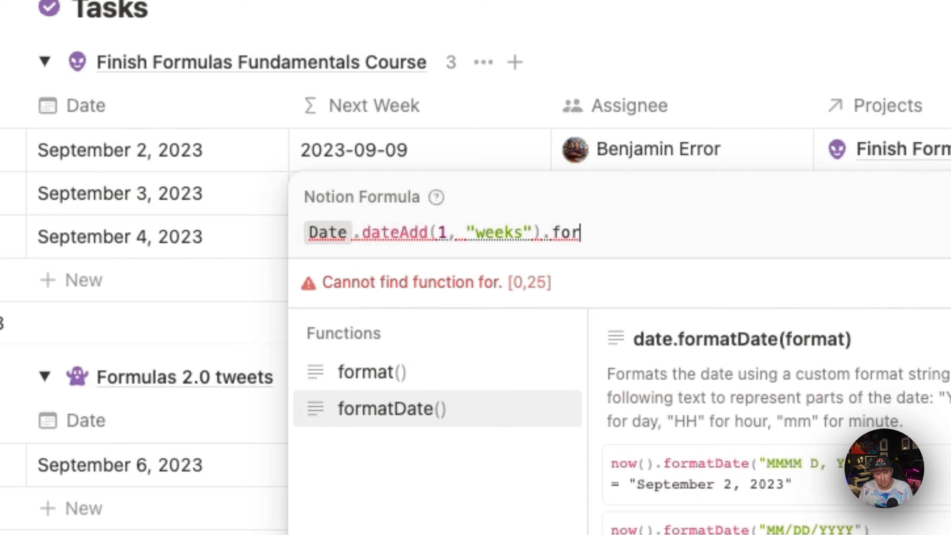
key("Return")
Set the format argument of the chained formatDate function to "YYYY-MM-DD"
type("\"YYYY")
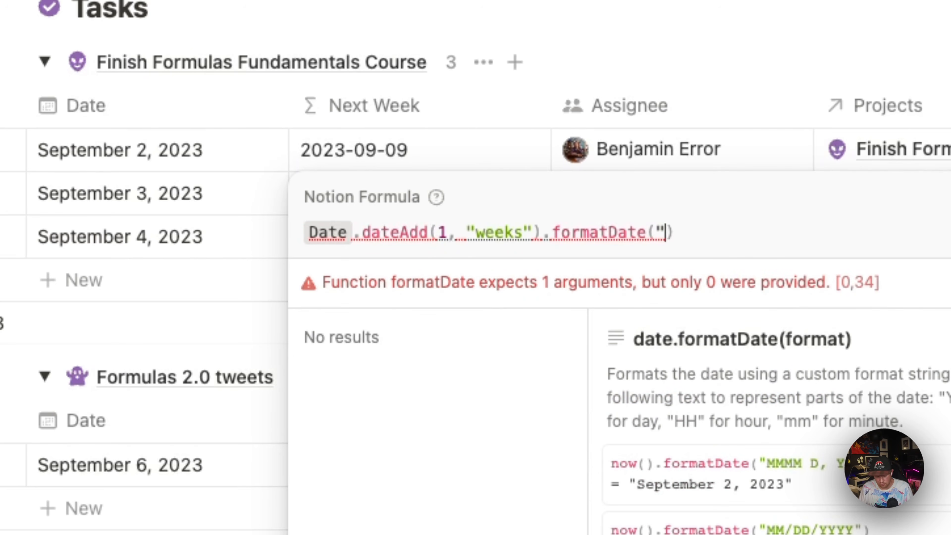
type("-")
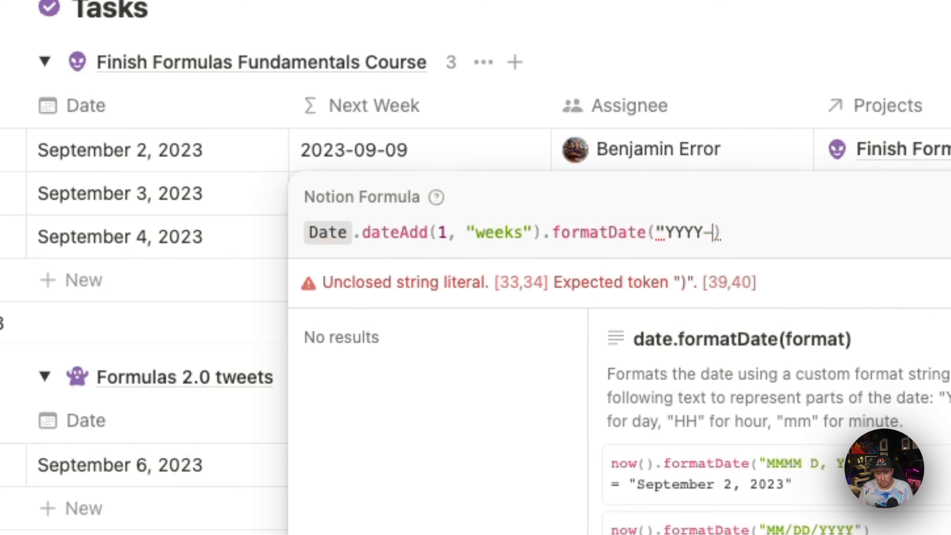
type("\"")
type("M")
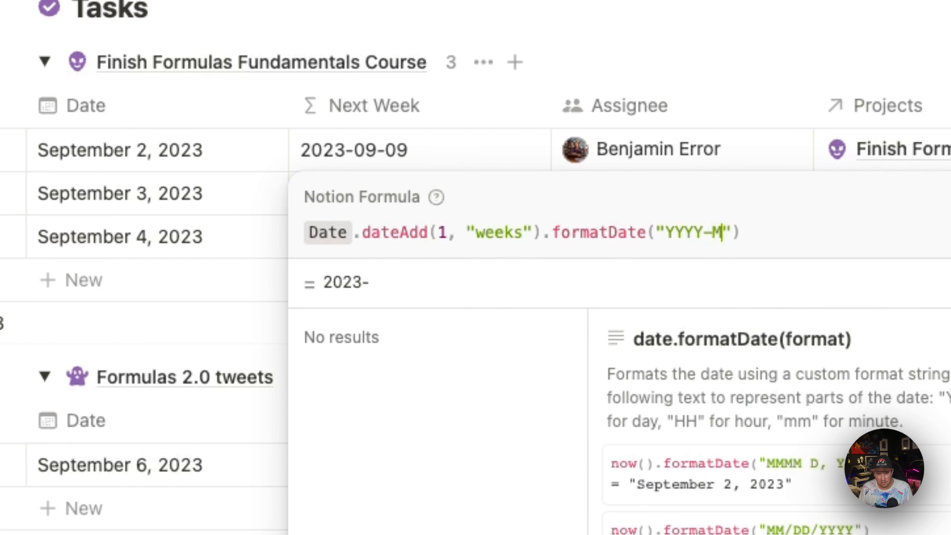
type("M-DD")
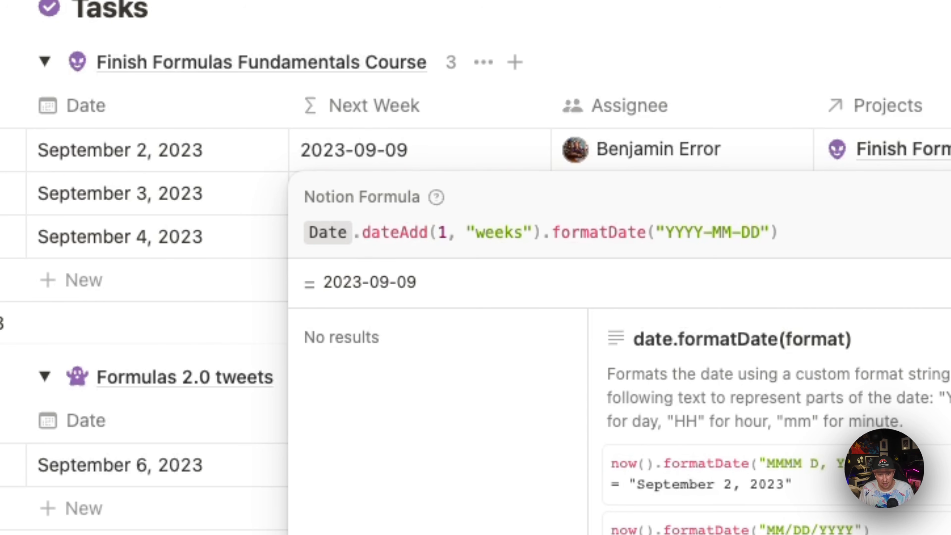
Split the Next Week formula so dateAdd and formatDate each sit on their own indented line below Date
key("shift+Return")
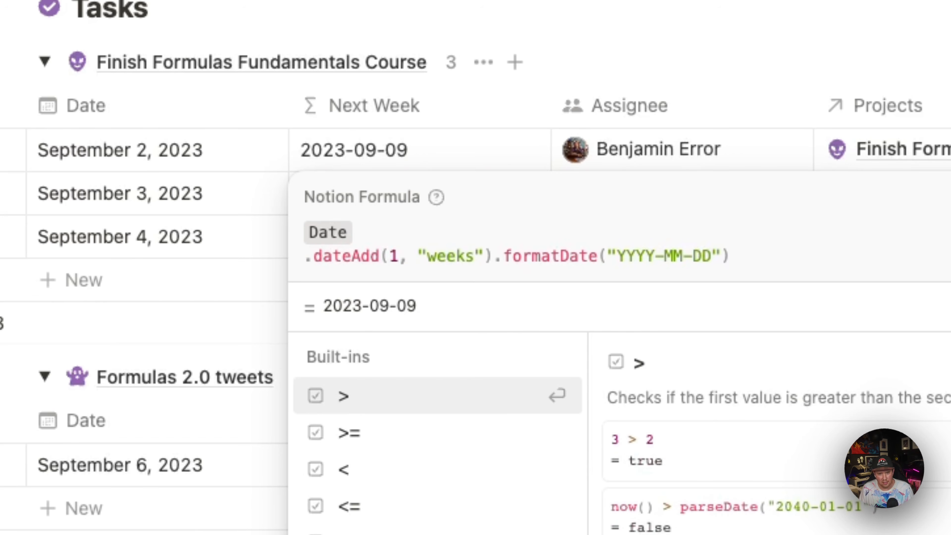
key("Tab")
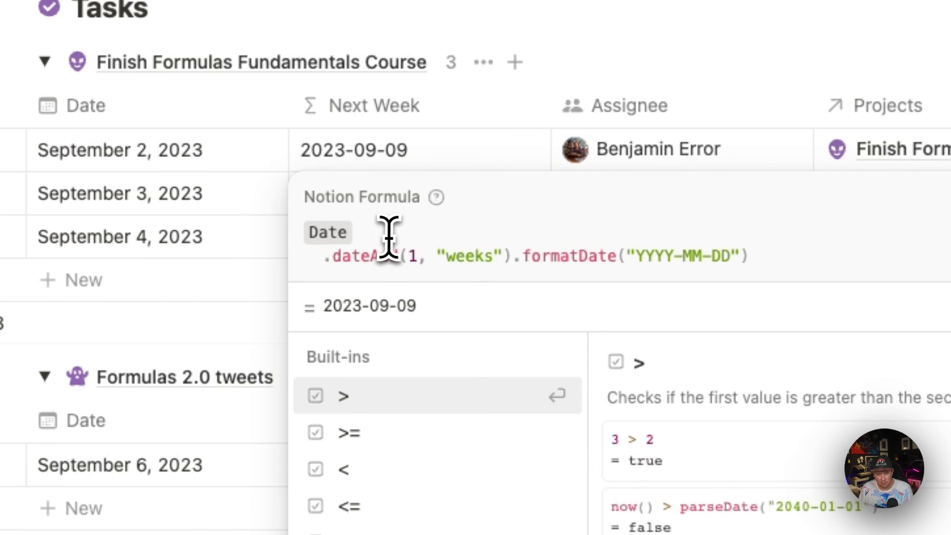
left_click(511, 261)
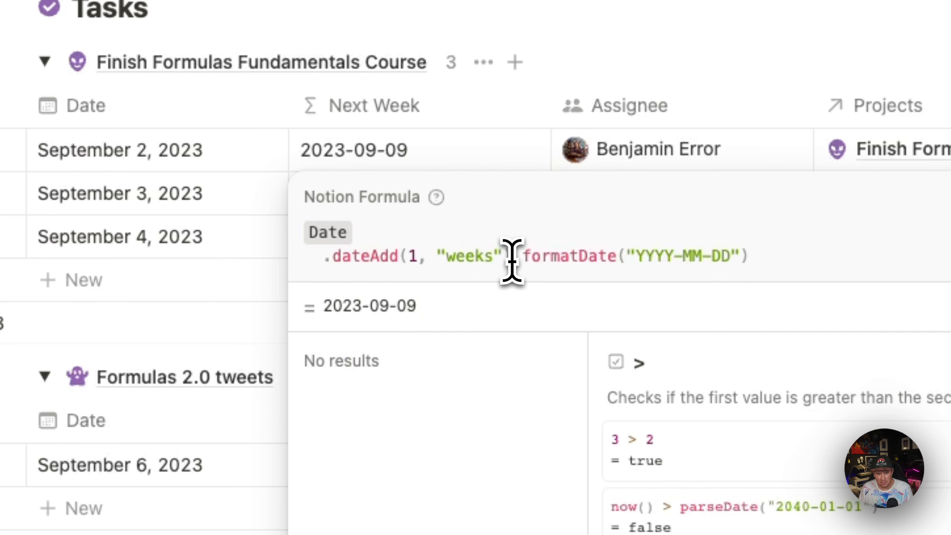
key("shift+Return")
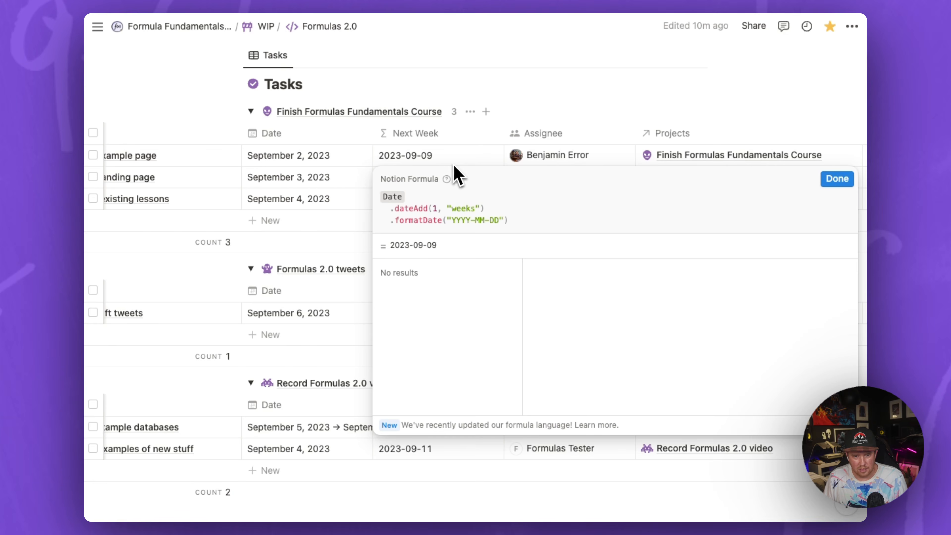
Add the comment /* Add week */ after the dateAdd call in the Next Week formula
left_click(499, 208)
type("/")
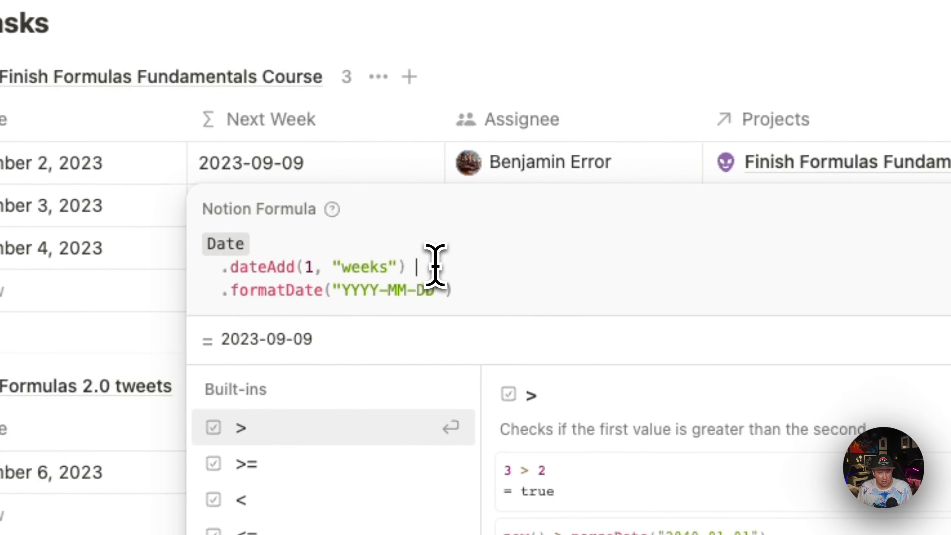
type("* ")
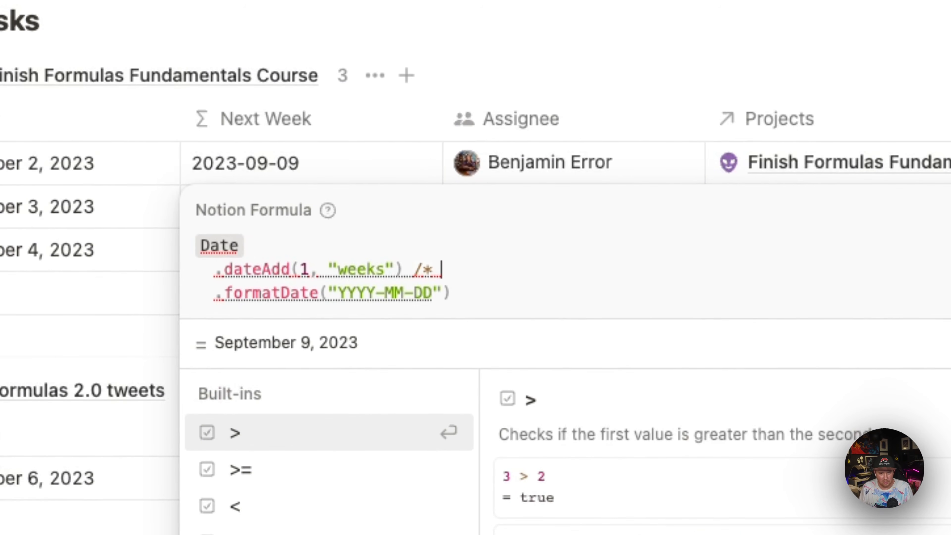
type("Adda ")
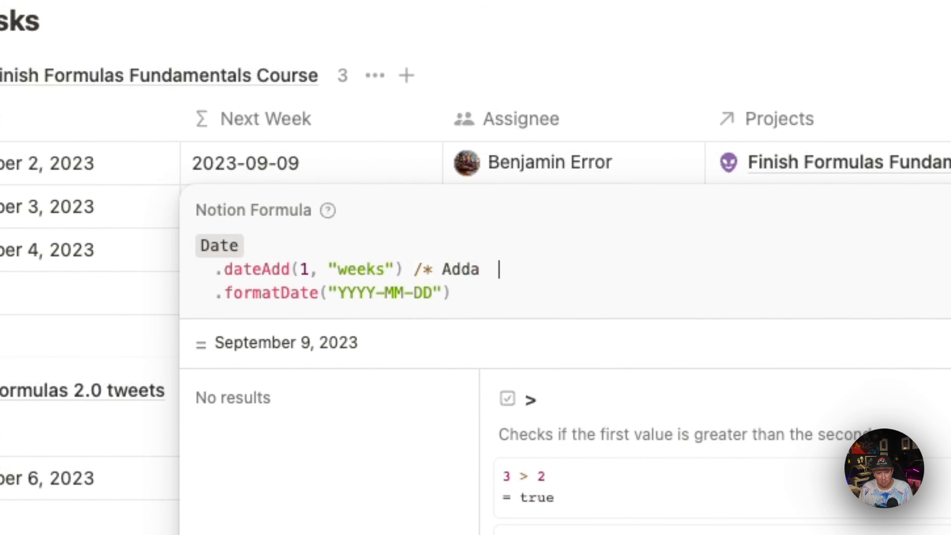
key("BackSpace")
key("BackSpace")
type(" weeke")
key("BackSpace")
type("*")
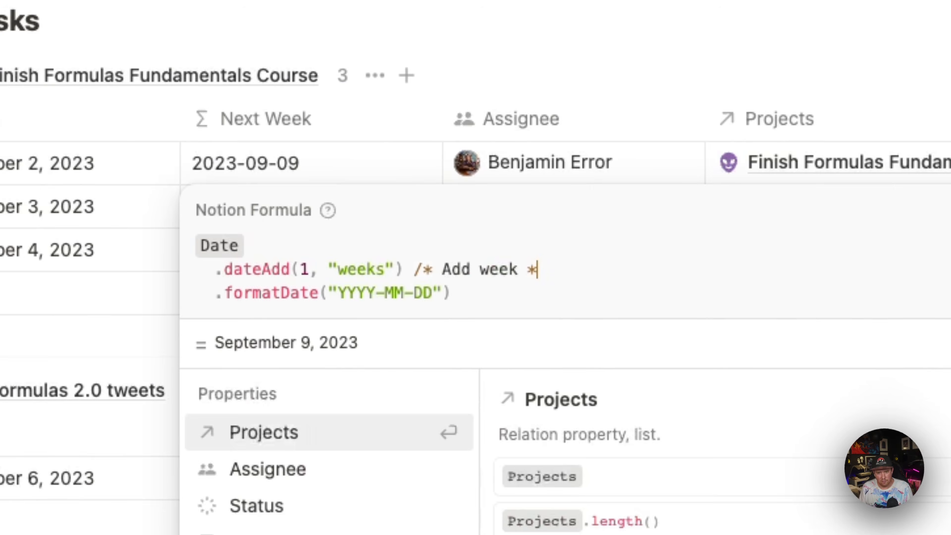
type("/")
Add the comment /* We want the dates like this */ after the formatDate call
left_click(463, 292)
type("/* We")
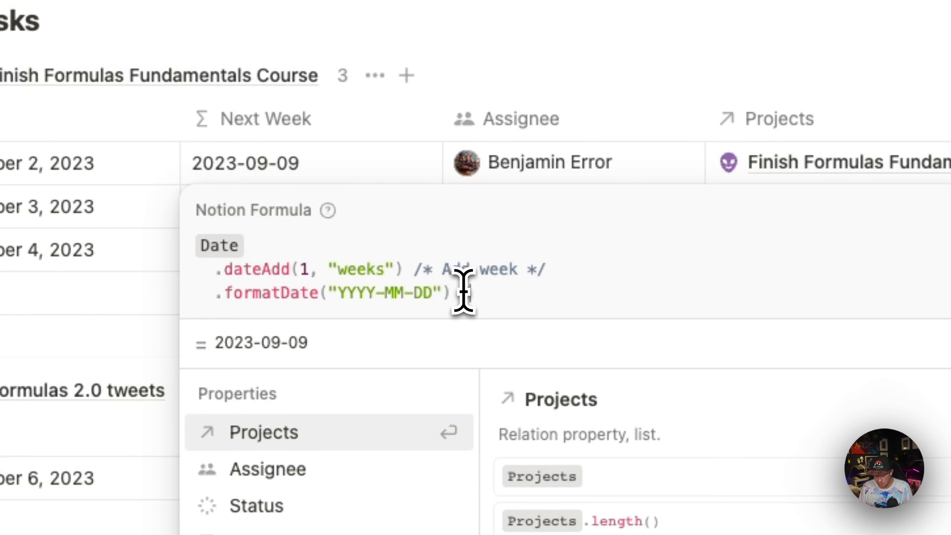
type(" want ")
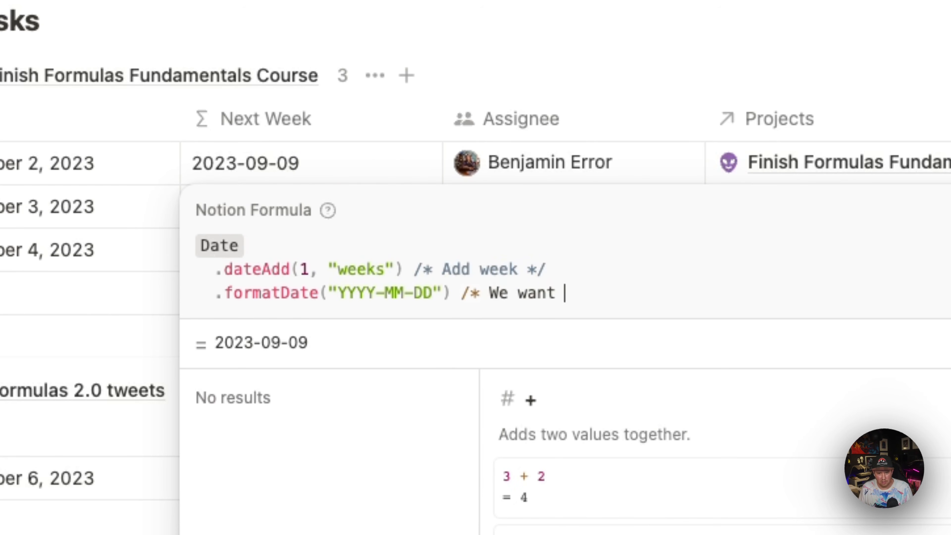
type("the date")
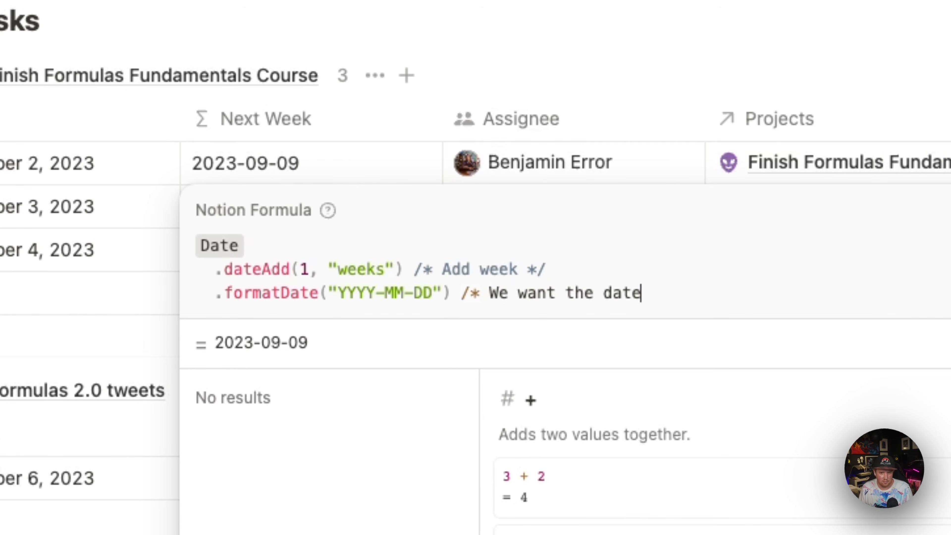
type("s like this */")
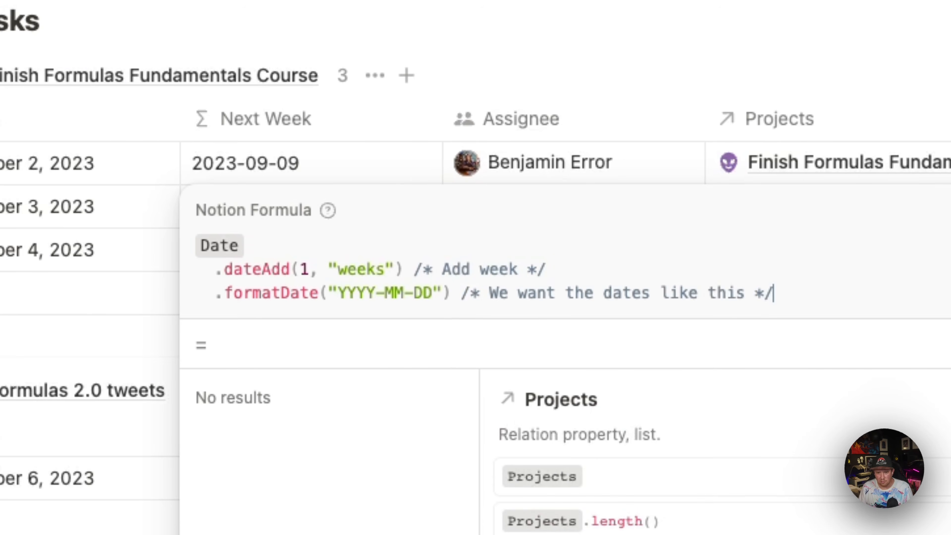
Insert an indented blank line between the dateAdd and formatDate lines of the formula
left_click(597, 268)
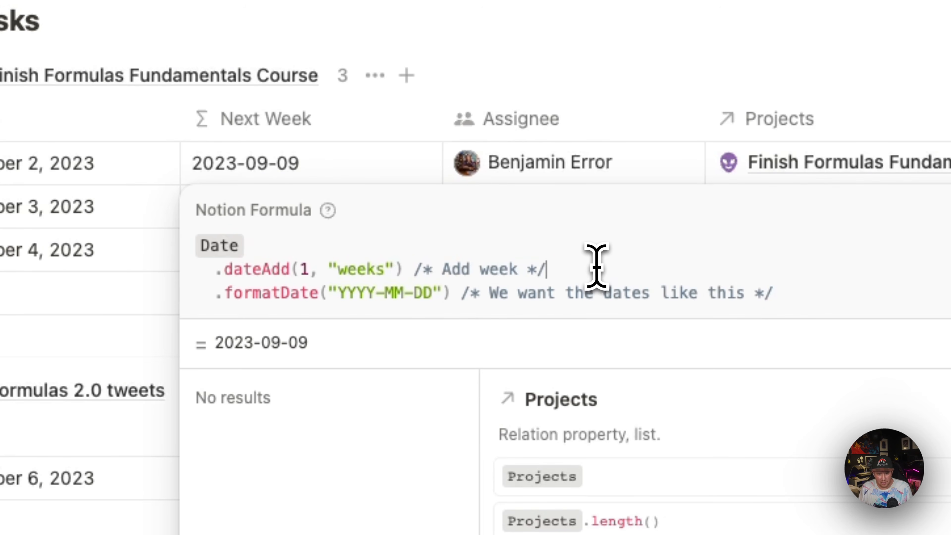
key("shift+Return")
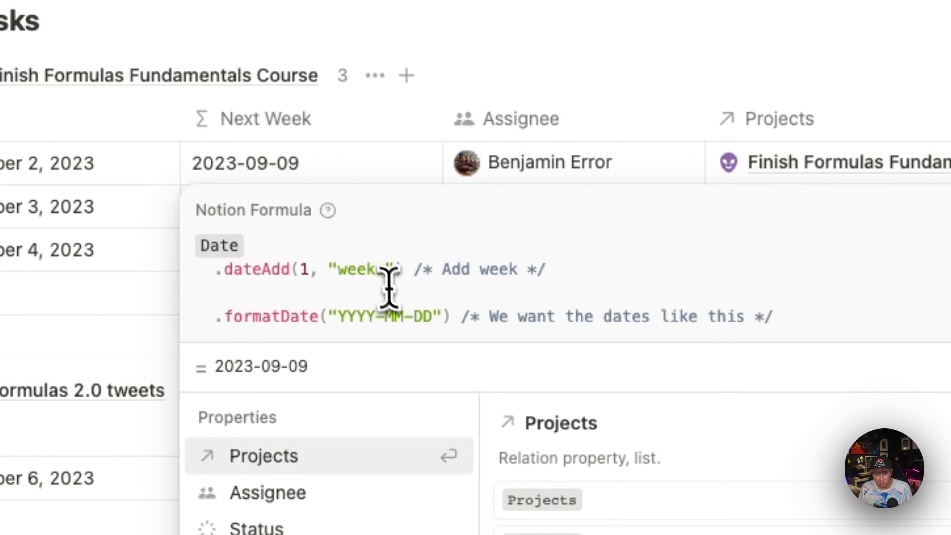
key("Tab")
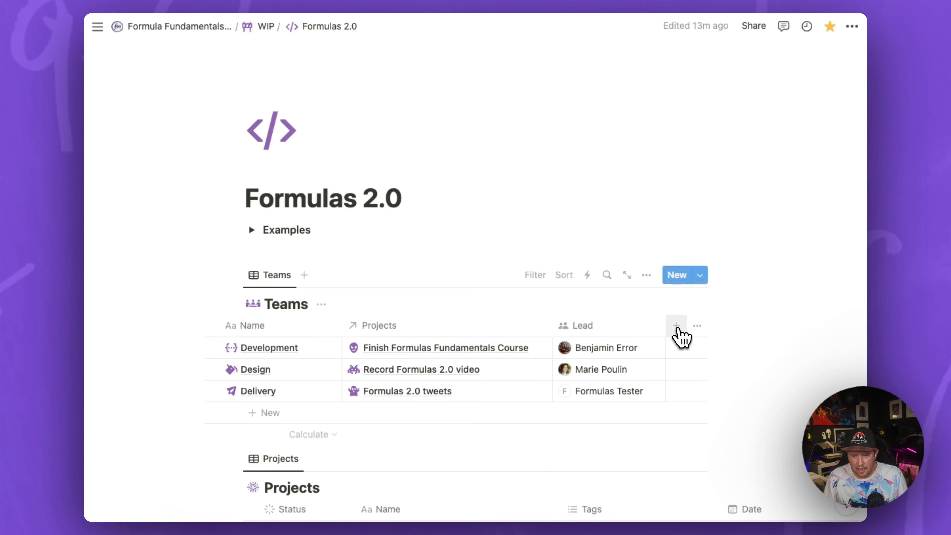
Add a new property of type Formula to the Teams database
left_click(678, 331)
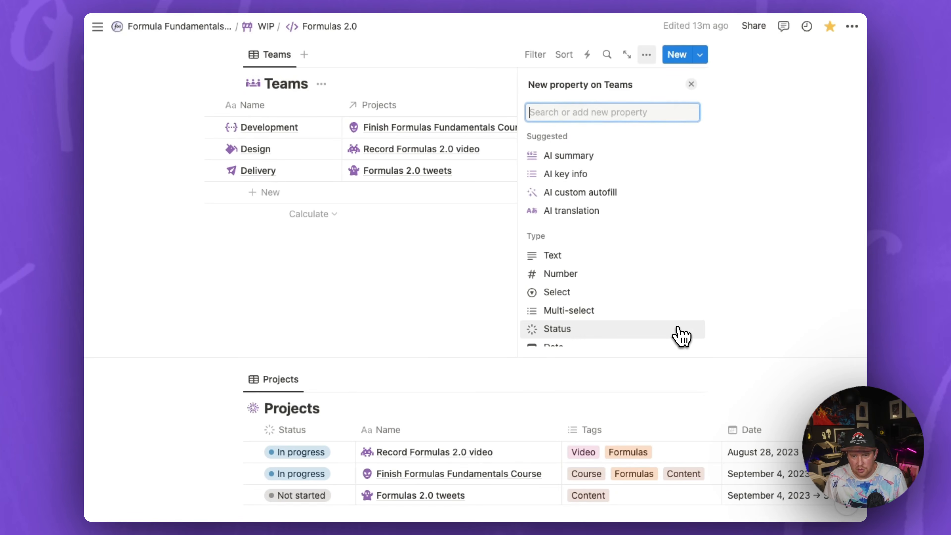
type("Form")
left_click(564, 156)
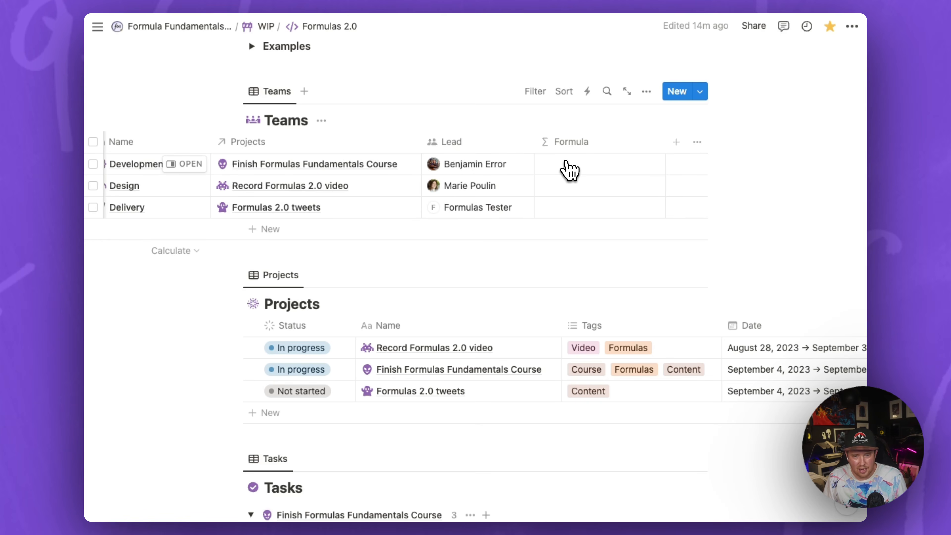
Open the new Teams formula from the Development row and insert a reference to the Lead property
left_click(566, 165)
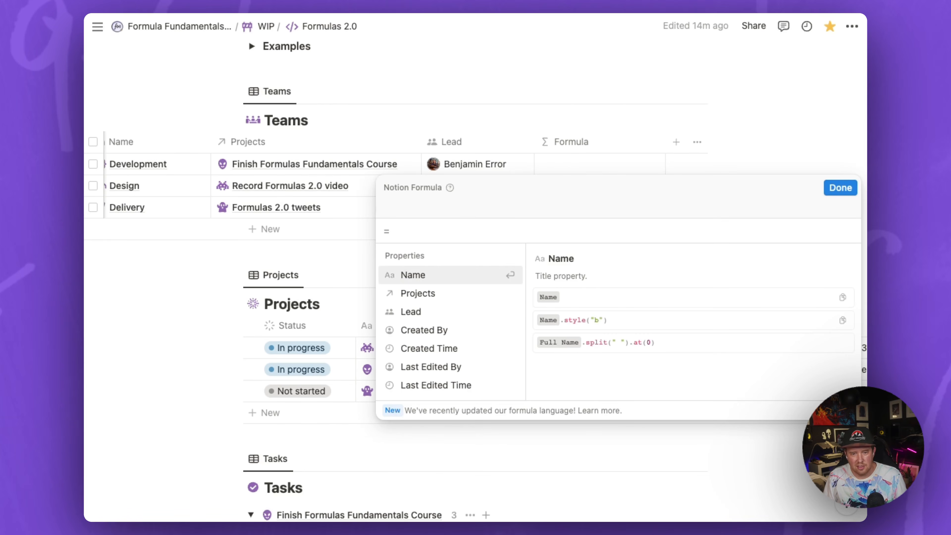
key("Down")
key("Down")
key("Return")
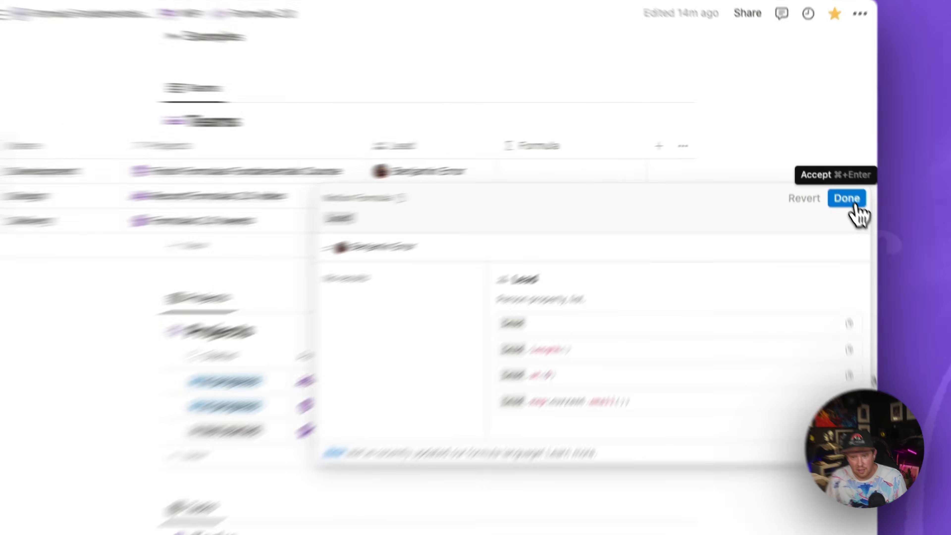
Save the Lead formula, adding a second person as Lead of the Development team and widening the Formula column
left_click(841, 188)
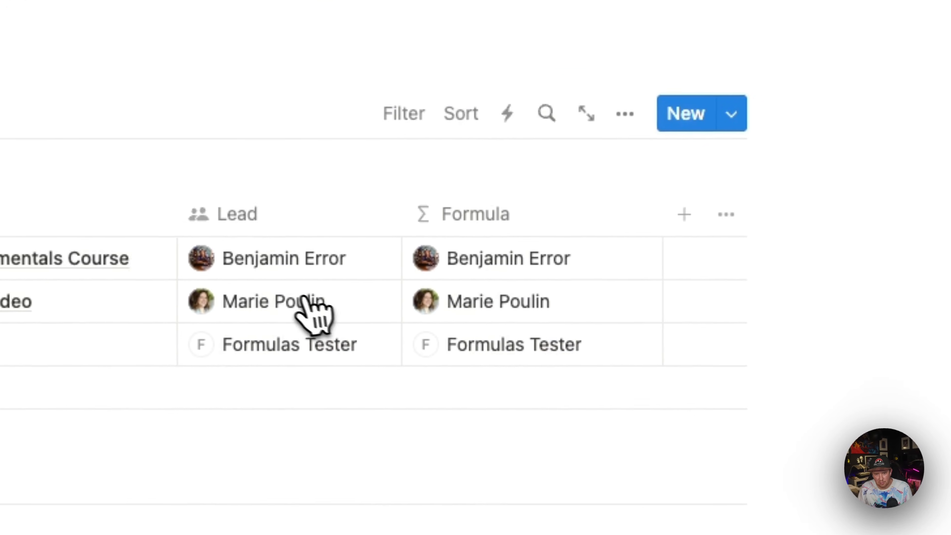
left_click(494, 165)
left_click(360, 400)
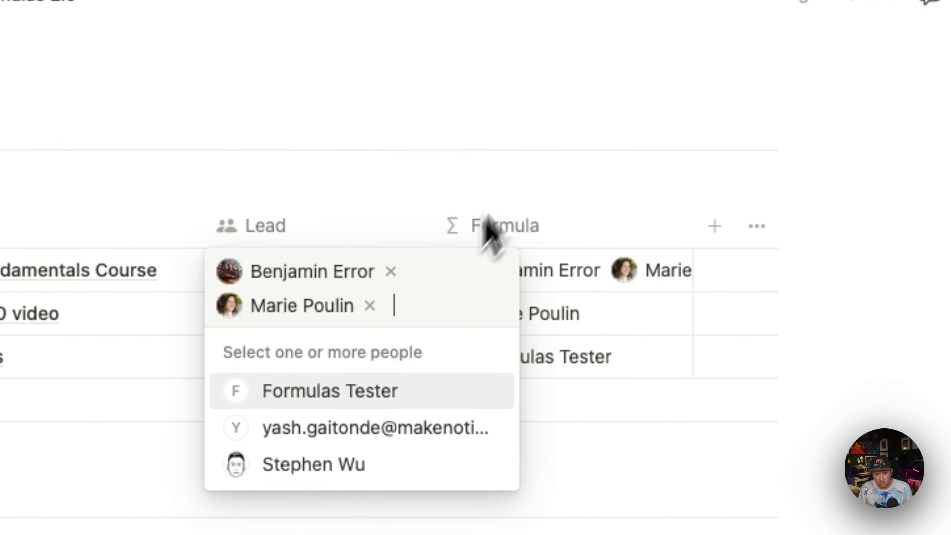
key("Escape")
left_click_drag(685, 218, 877, 225)
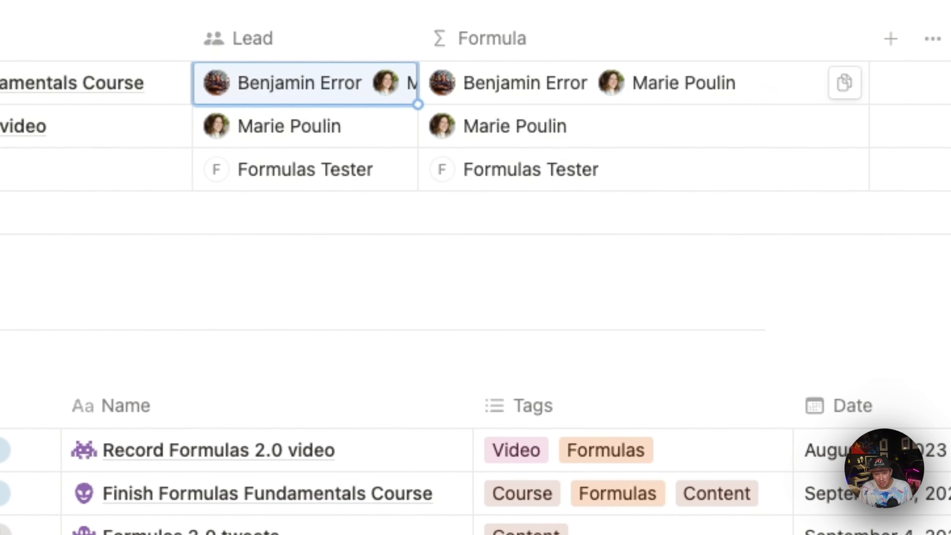
Apply first() to Lead in the Development row's formula, and replace that function with last()
left_click(772, 83)
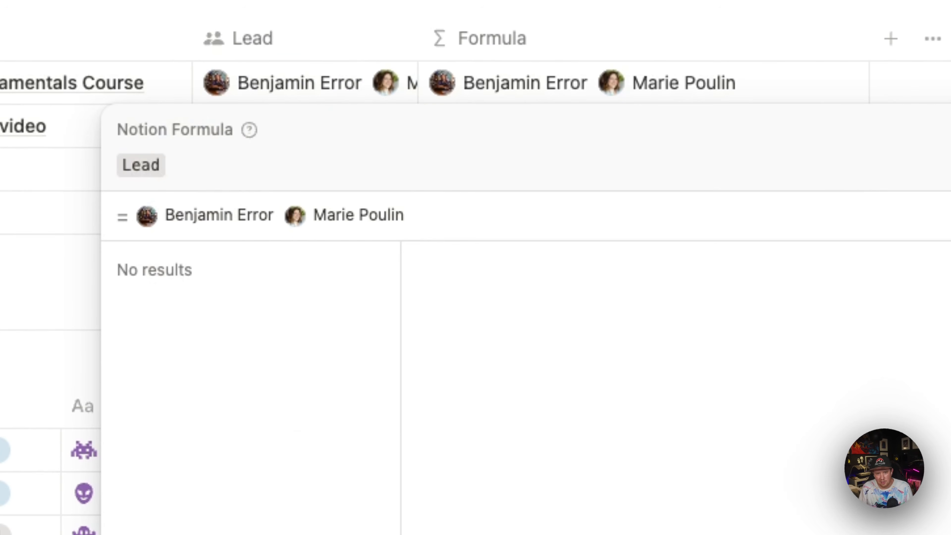
type(".first(")
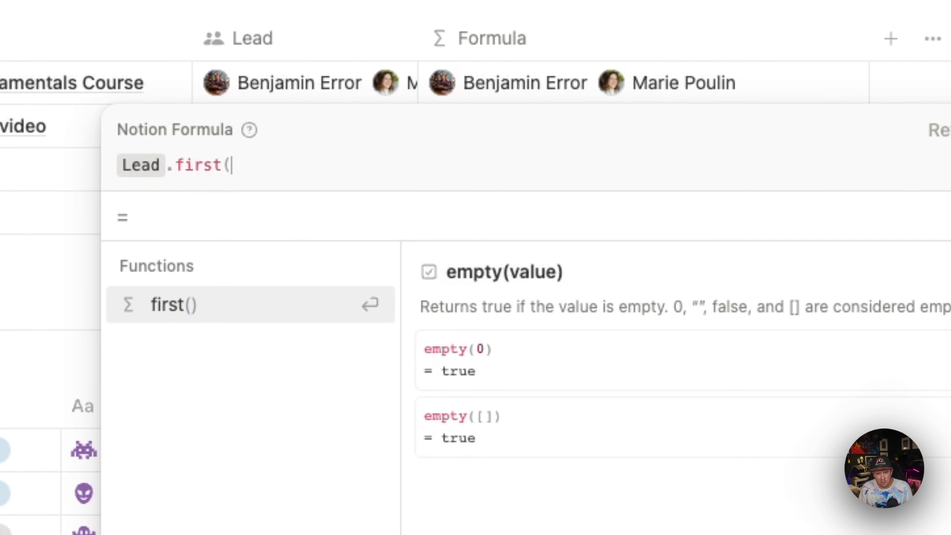
type(")")
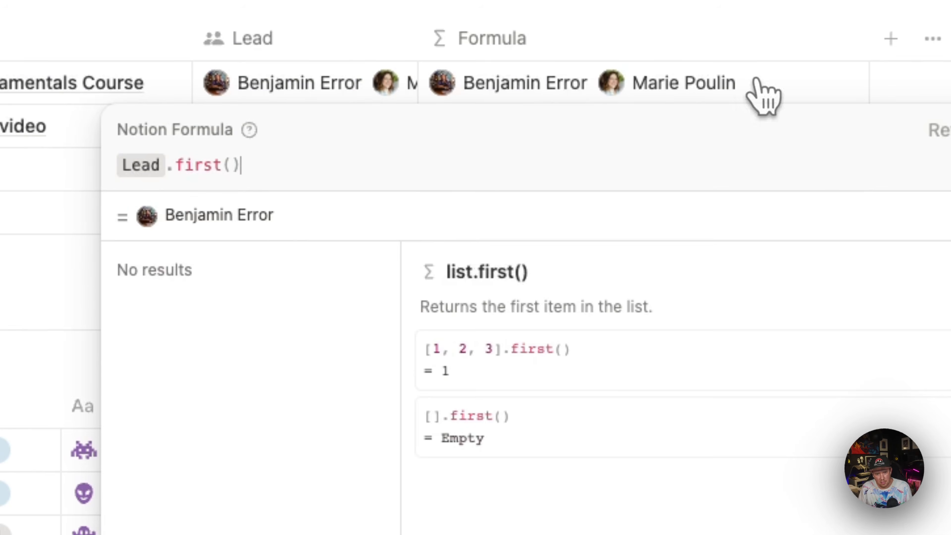
double_click(197, 169)
type("last")
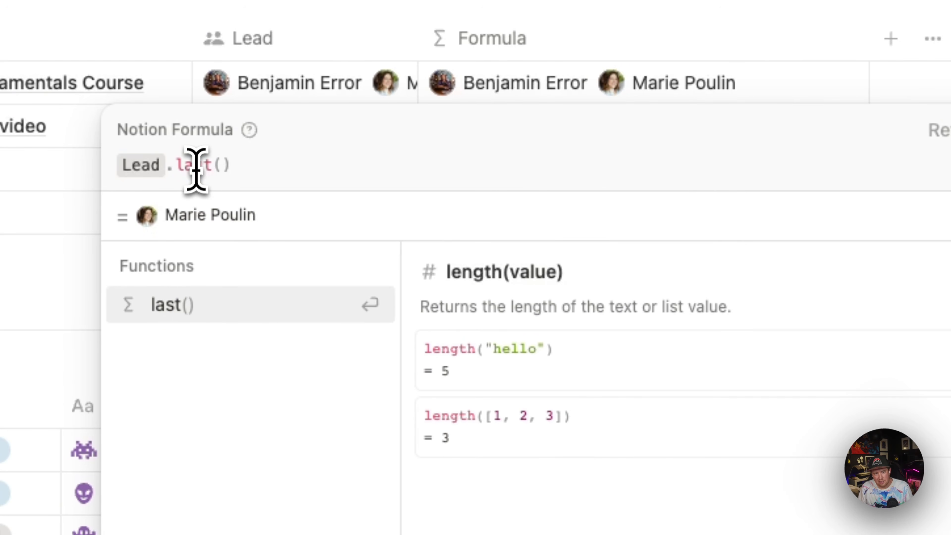
Replace last() in the formula with at(1) so it reads Lead.at(1)
key("BackSpace")
key("BackSpace")
key("BackSpace")
key("BackSpace")
key("BackSpace")
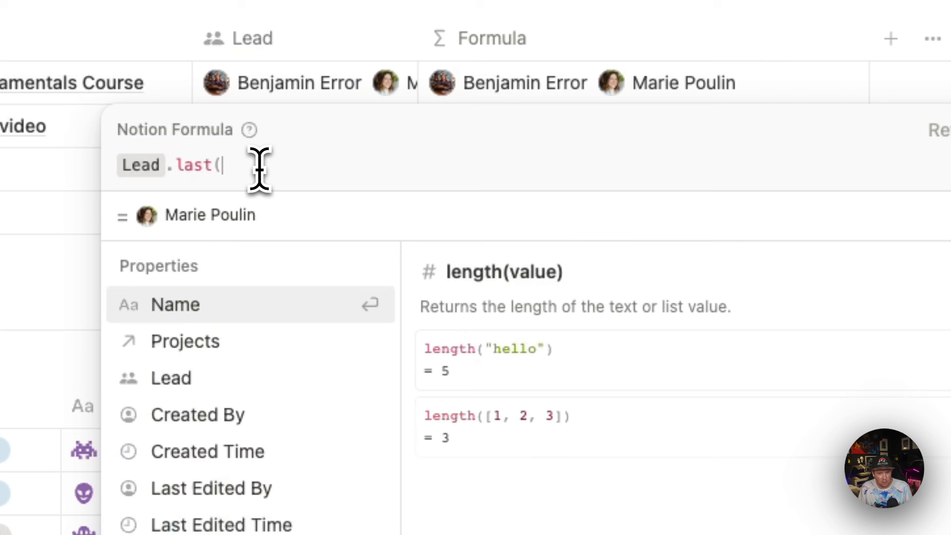
key("BackSpace")
type("at")
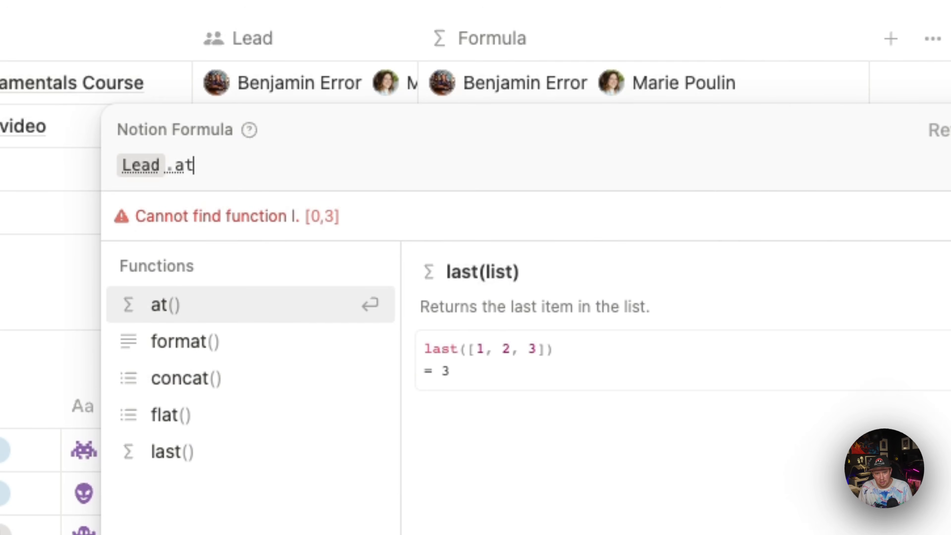
type("(1)")
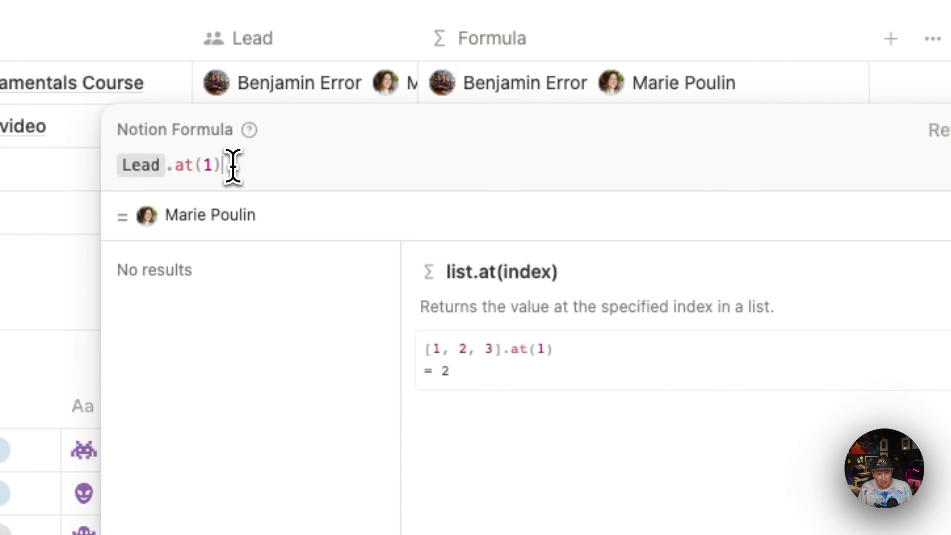
Change the index in the formula's at() function to 0
left_click_drag(233, 165, 112, 171)
left_click(201, 166)
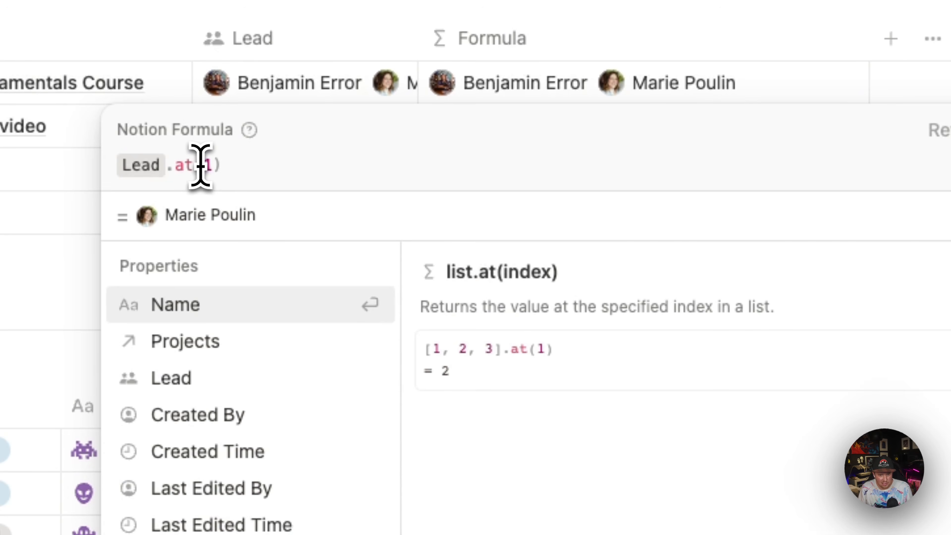
key("Delete")
type("0")
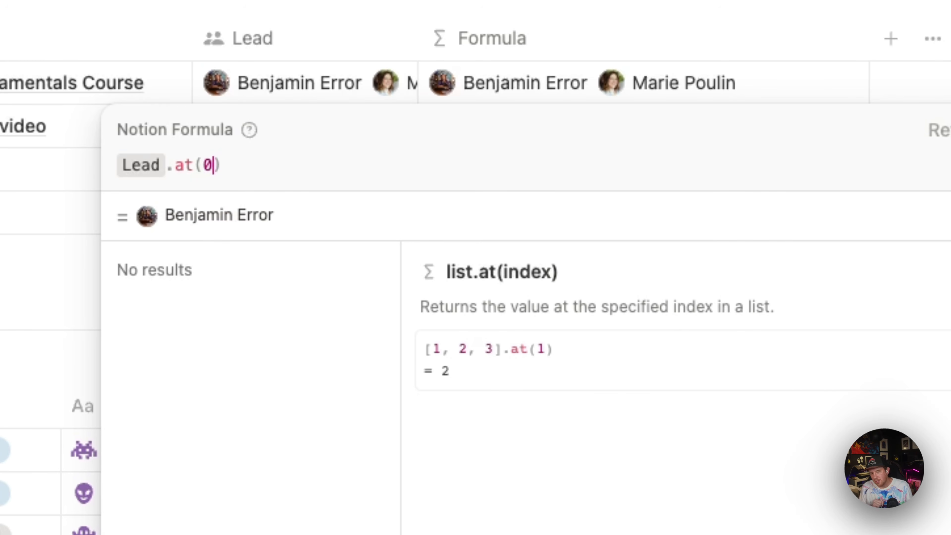
Replace the whole formula with a reference to the Projects property and close the formula editor
key("super+a")
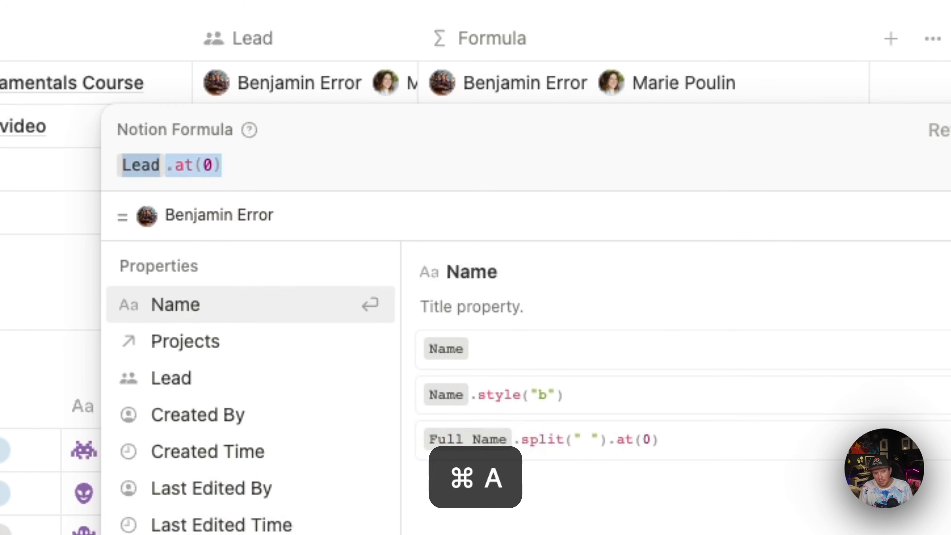
type("Pr")
key("Return")
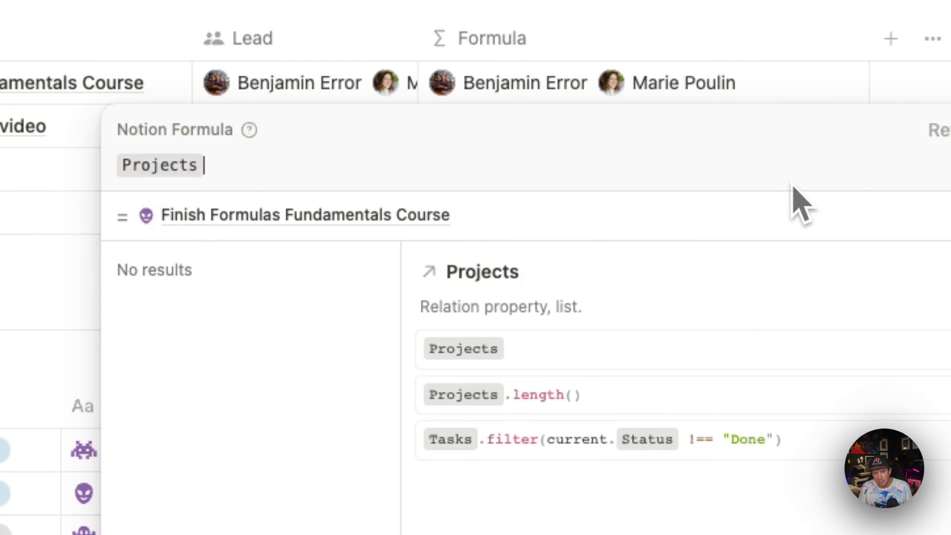
key("Escape")
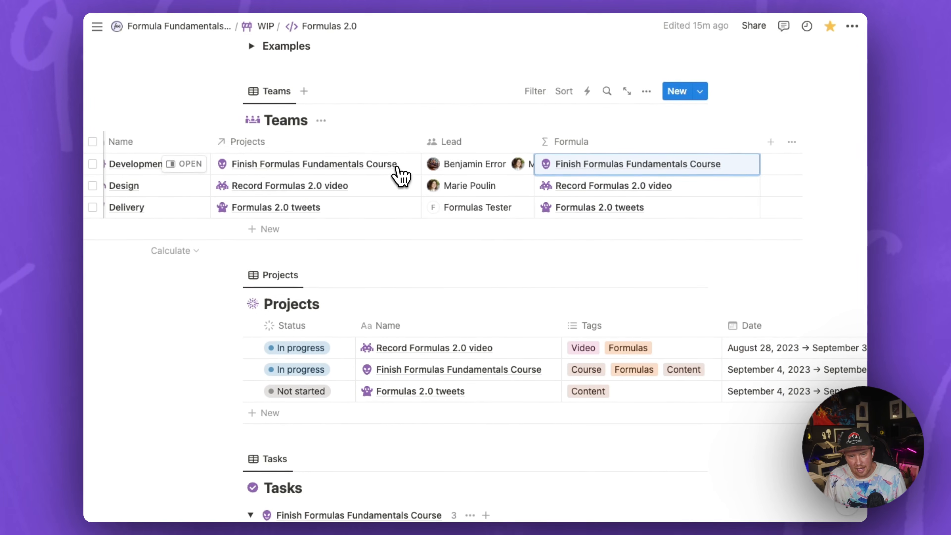
Link Formulas 2.0 tweets and Record Formulas 2.0 video to the Development team and turn on wrapping for the Formula column
left_click(376, 157)
left_click(458, 252)
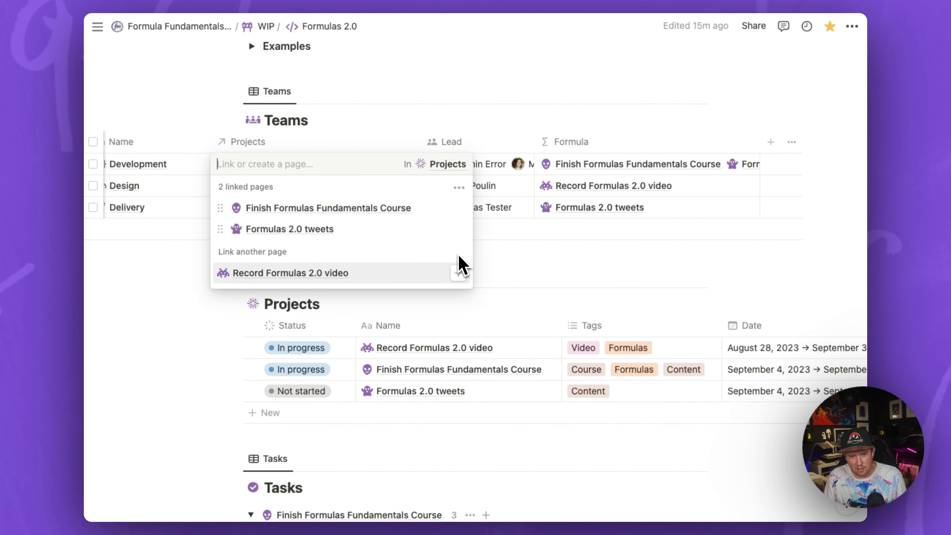
left_click(458, 272)
key("Escape")
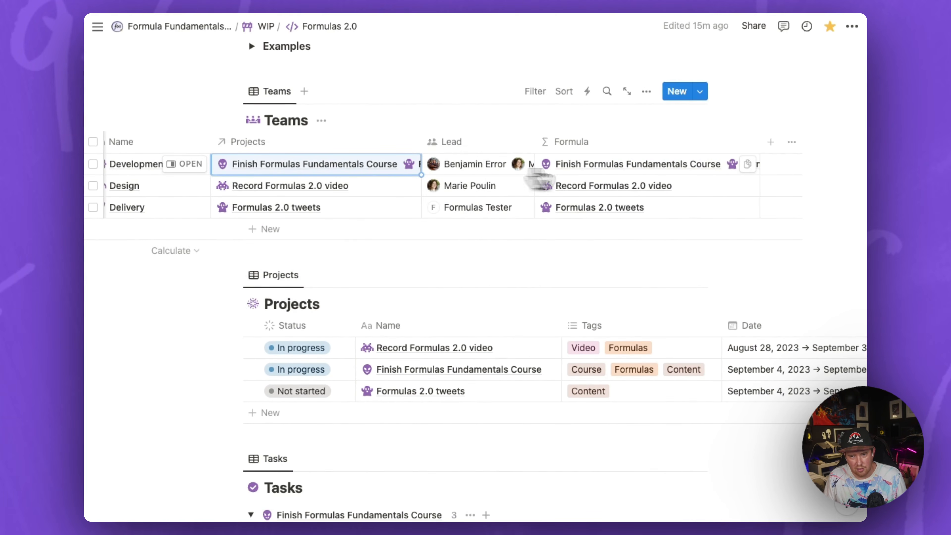
left_click(760, 147)
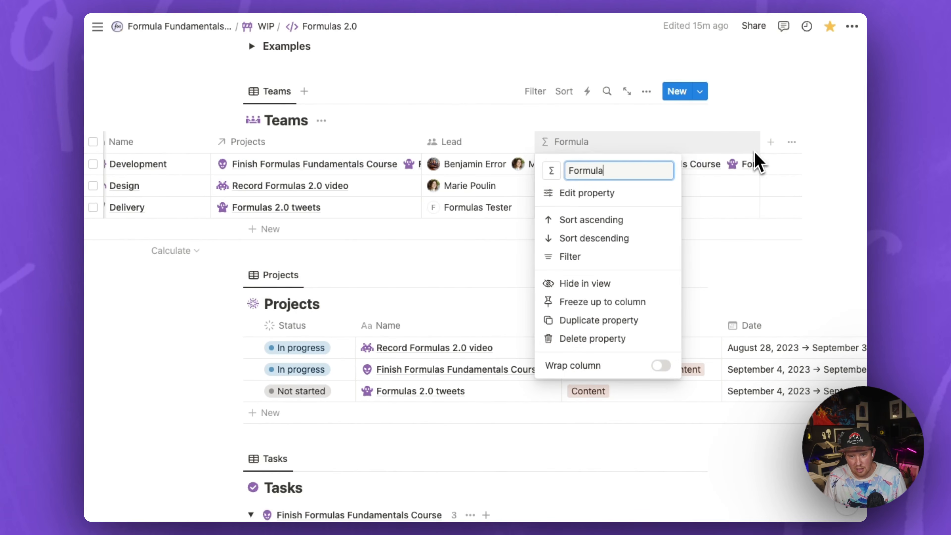
left_click(662, 366)
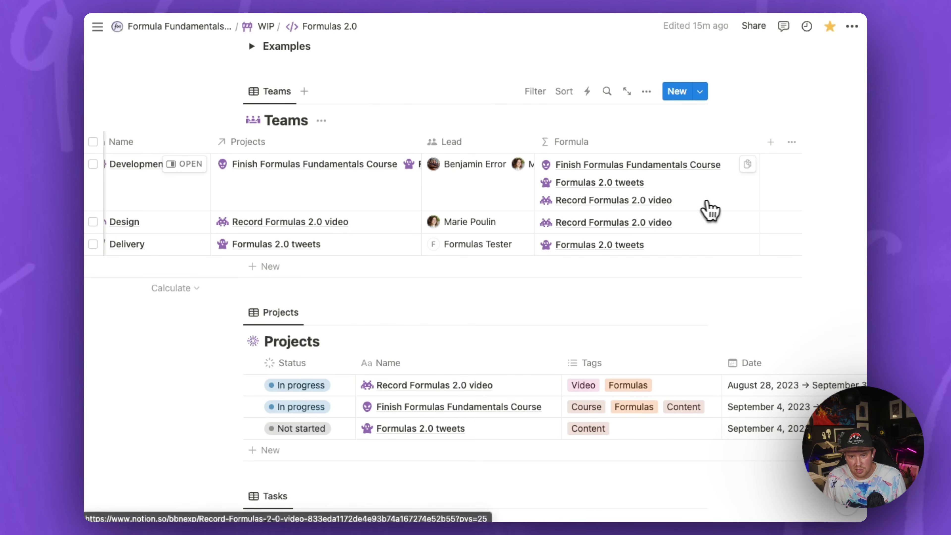
Extend the Teams formula to Projects.filter(current.Status != "Not started") and save it
left_click(718, 209)
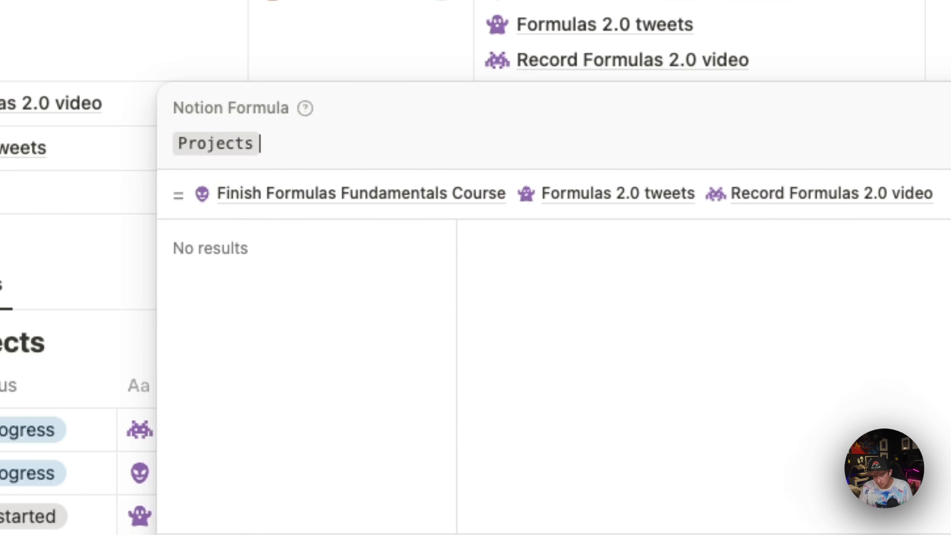
type(".filter")
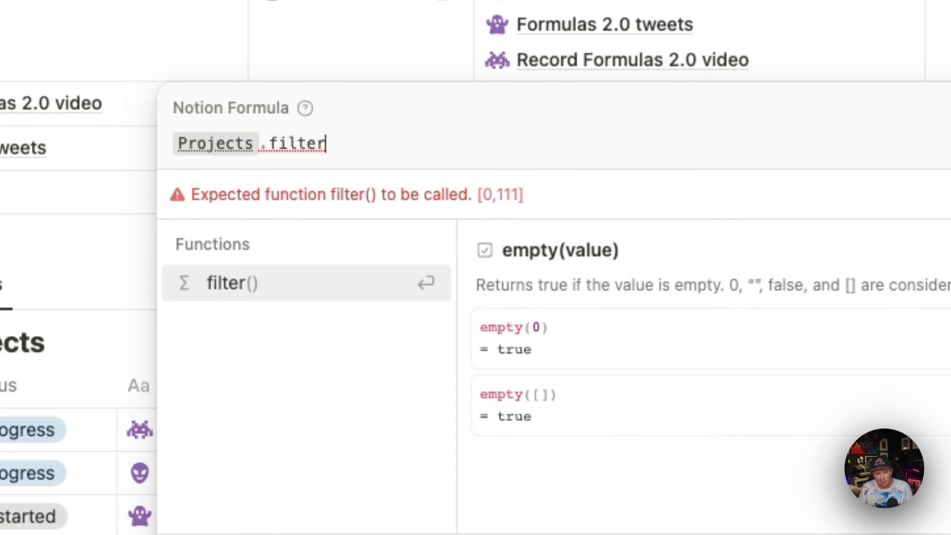
type("(")
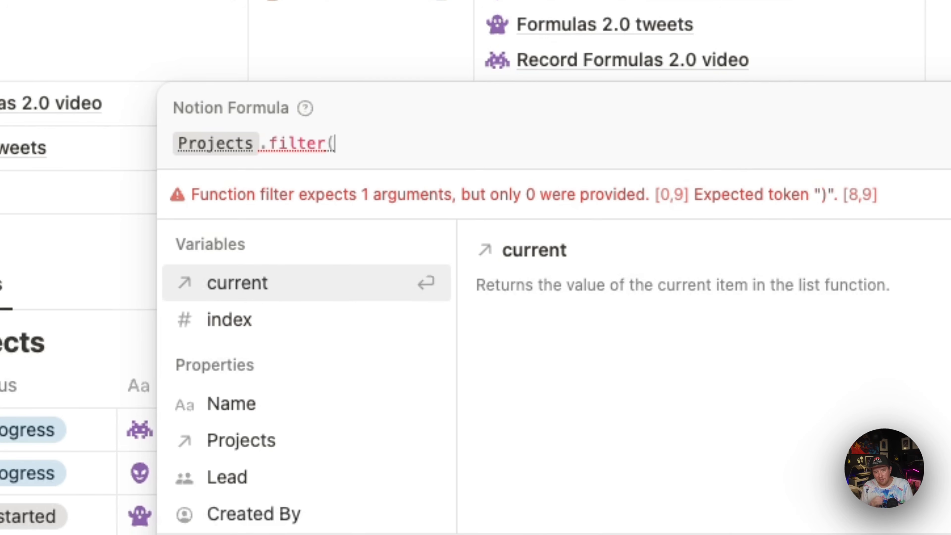
key("Return")
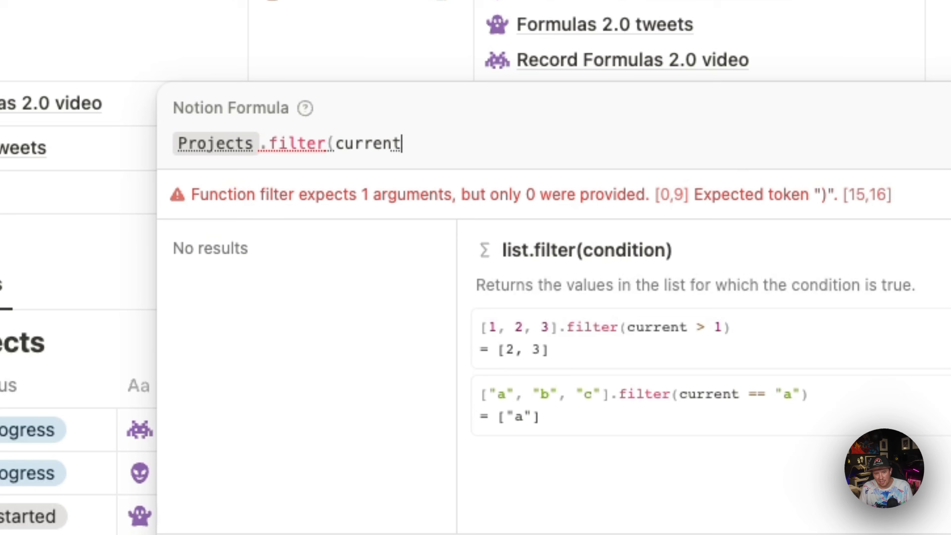
type(".")
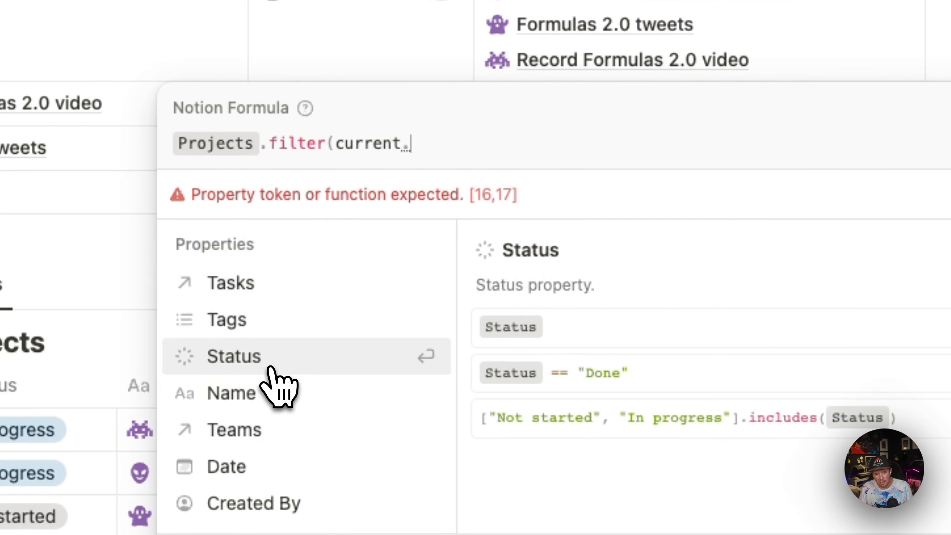
left_click(284, 367)
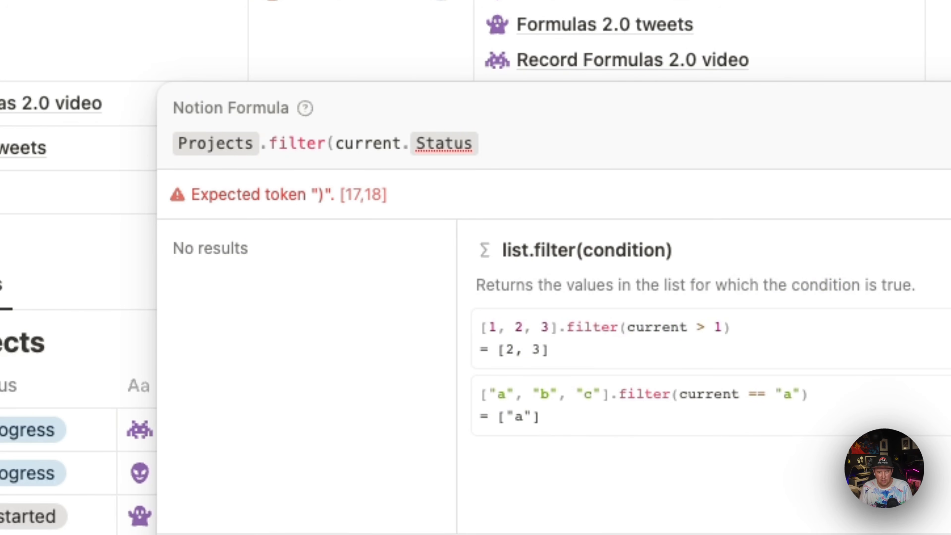
type("!=")
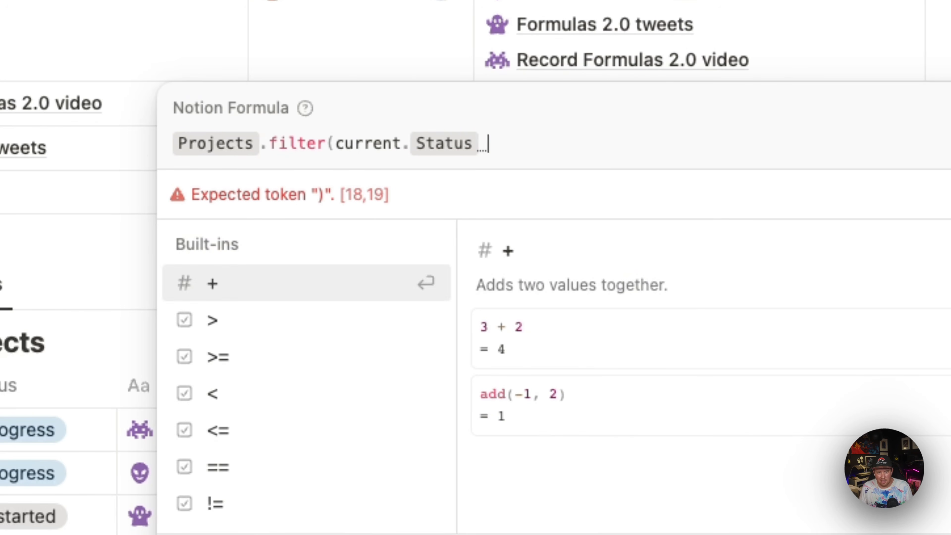
type(" \"N")
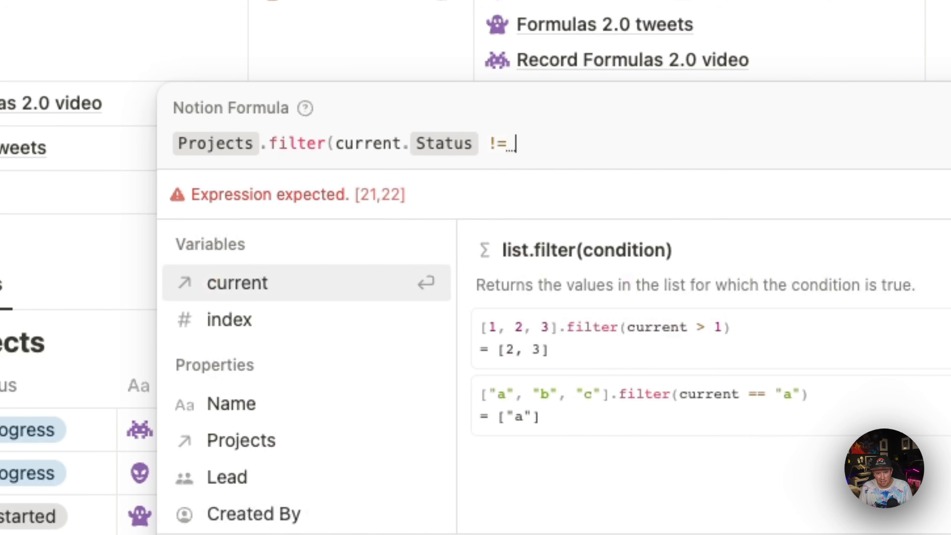
type("ot started\"")
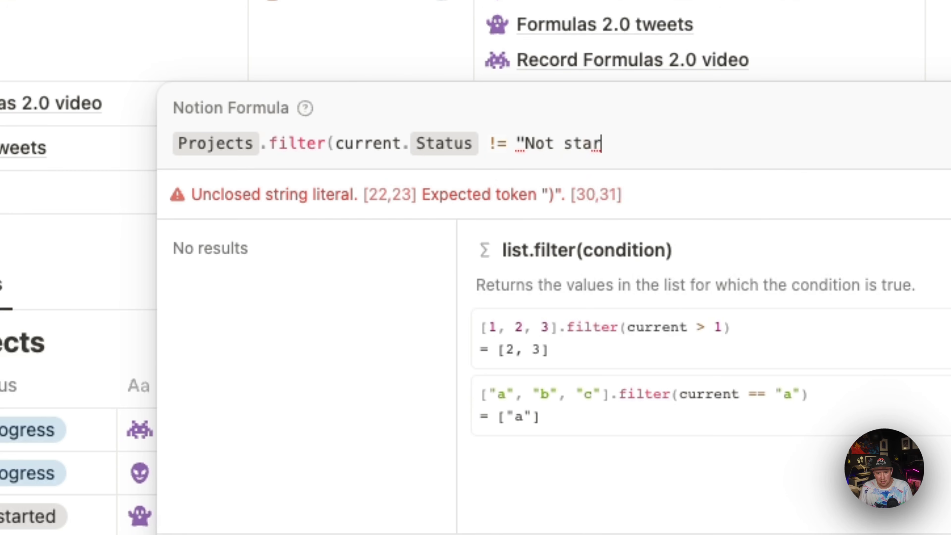
type(")")
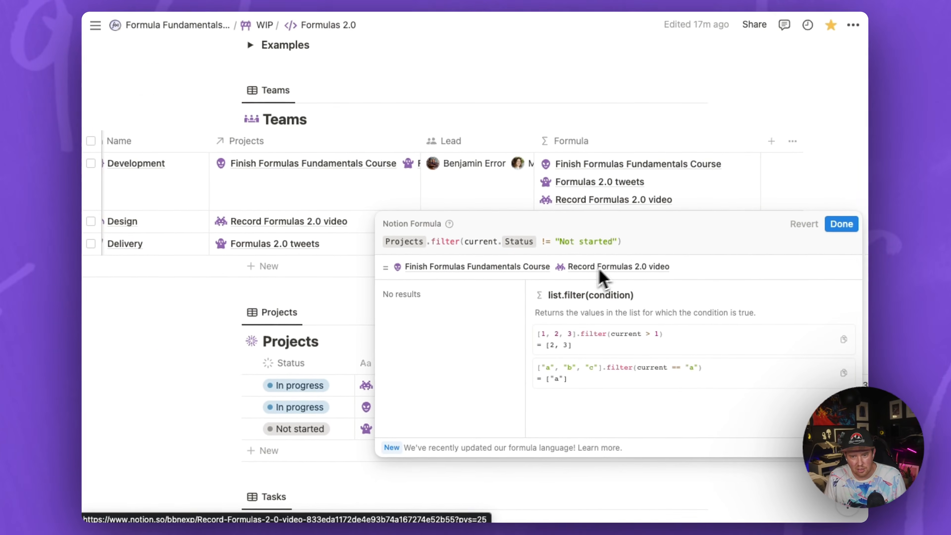
left_click(838, 229)
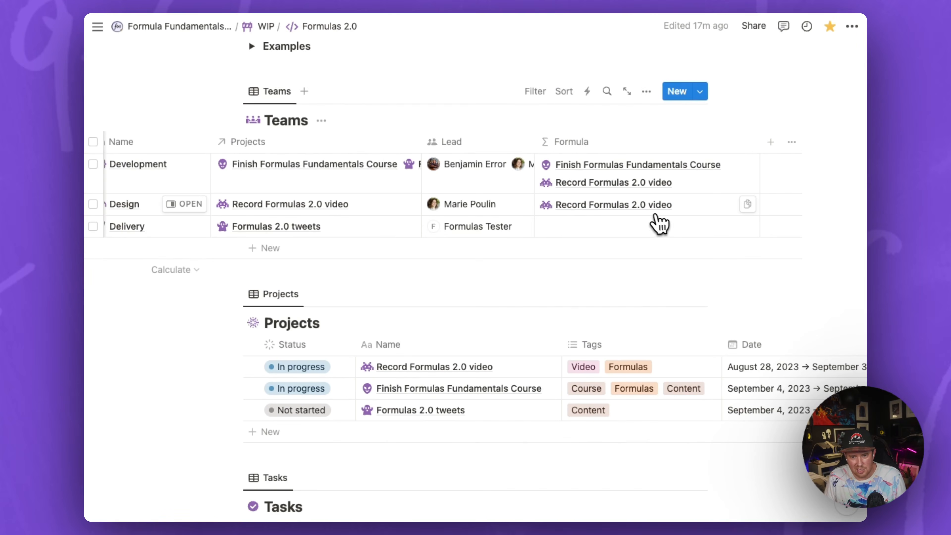
Open the Record Formulas 2.0 video page from the Development row's formula result to view its properties, and close it
left_click(642, 184)
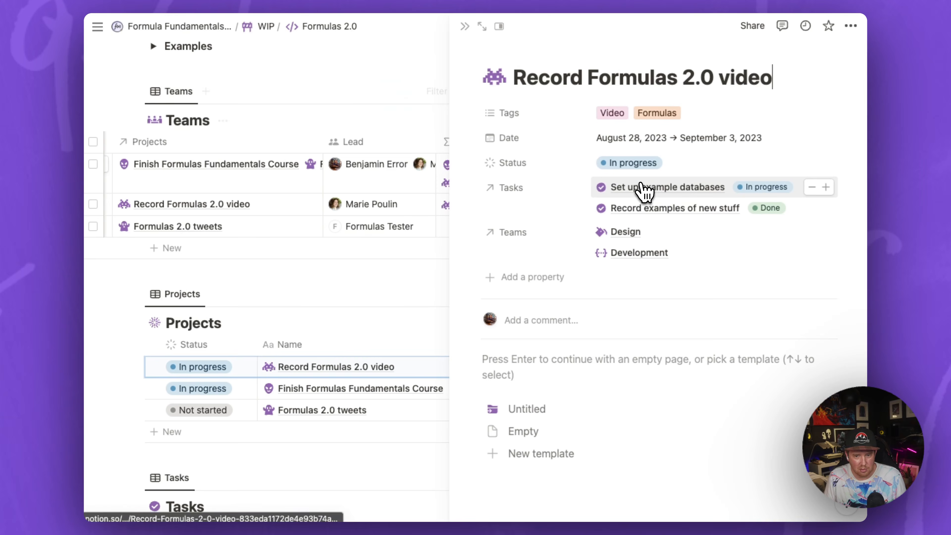
left_click(465, 27)
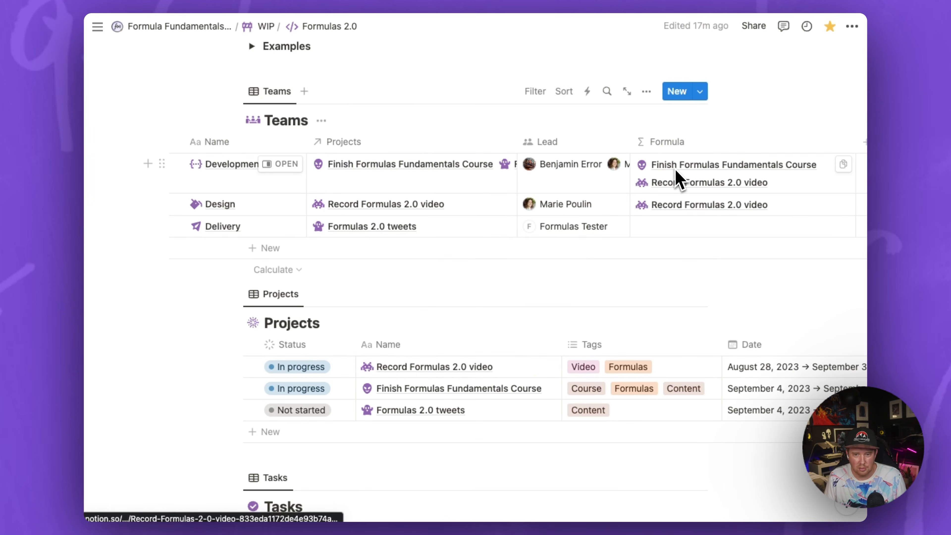
Reopen the Development row's formula and delete the entire filter expression
left_click(777, 194)
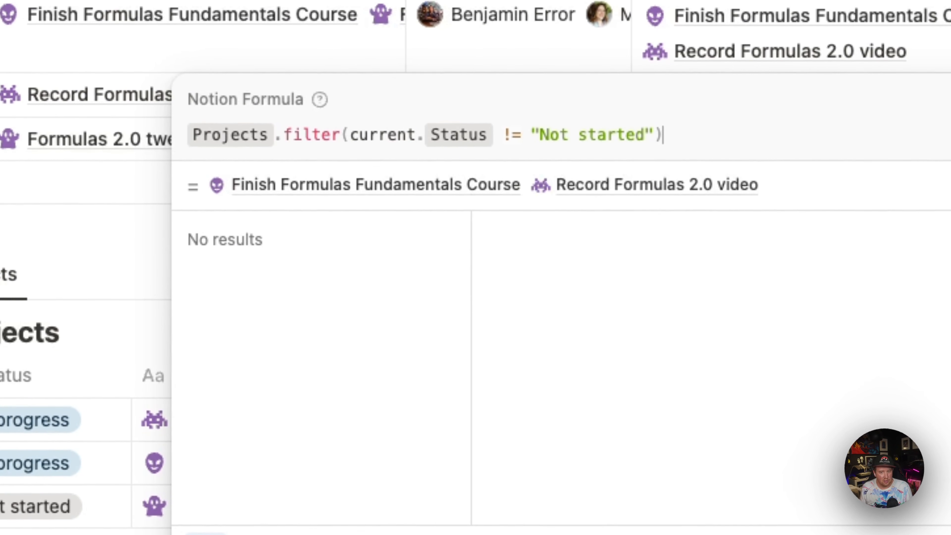
key("super+a")
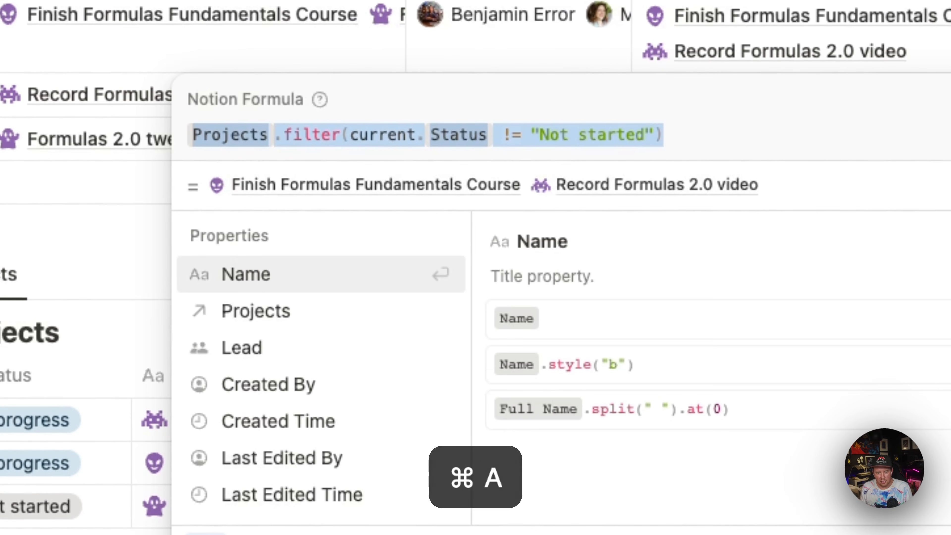
key("BackSpace")
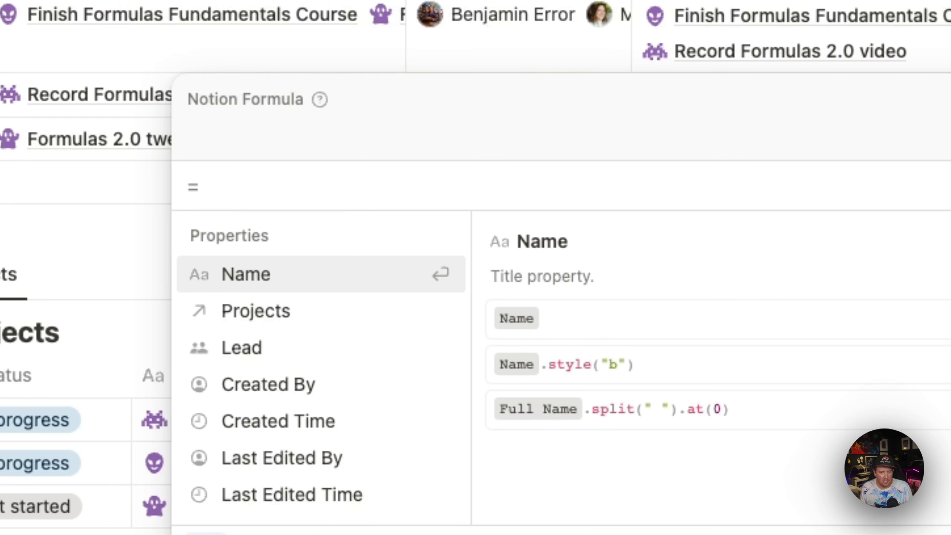
Write the formula [1, 2, 3].length() in the empty Teams formula editor
type("[]")
key("Left")
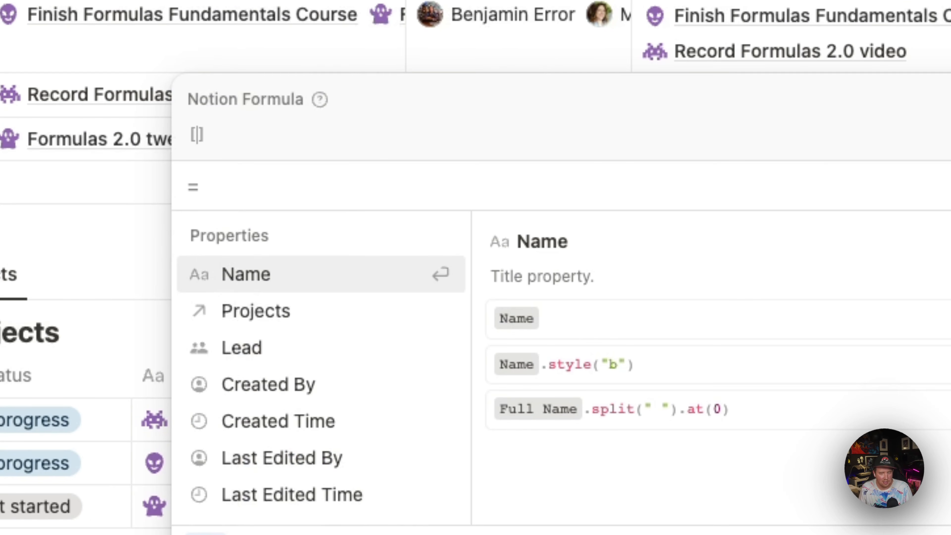
type("1, 2, ")
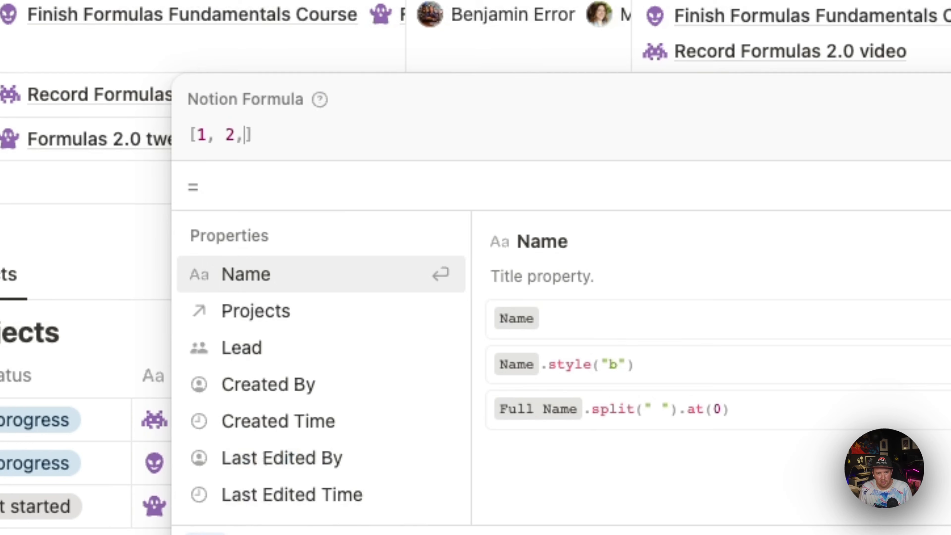
type("3")
left_click(557, 144)
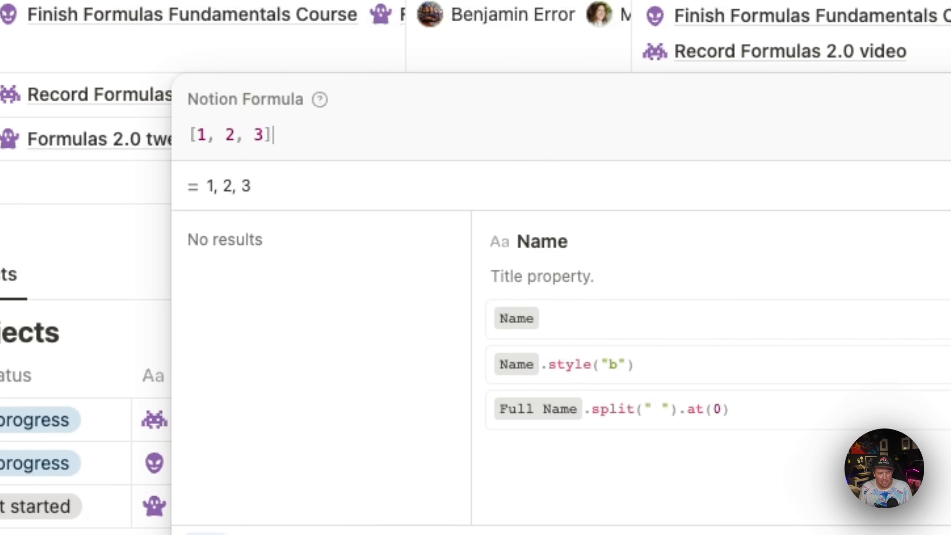
type(".lengt")
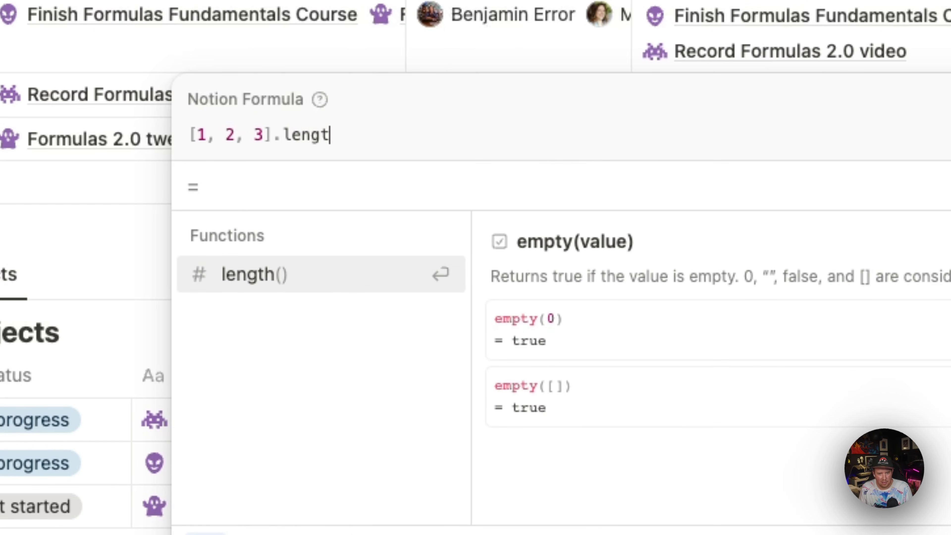
type("h")
key("Return")
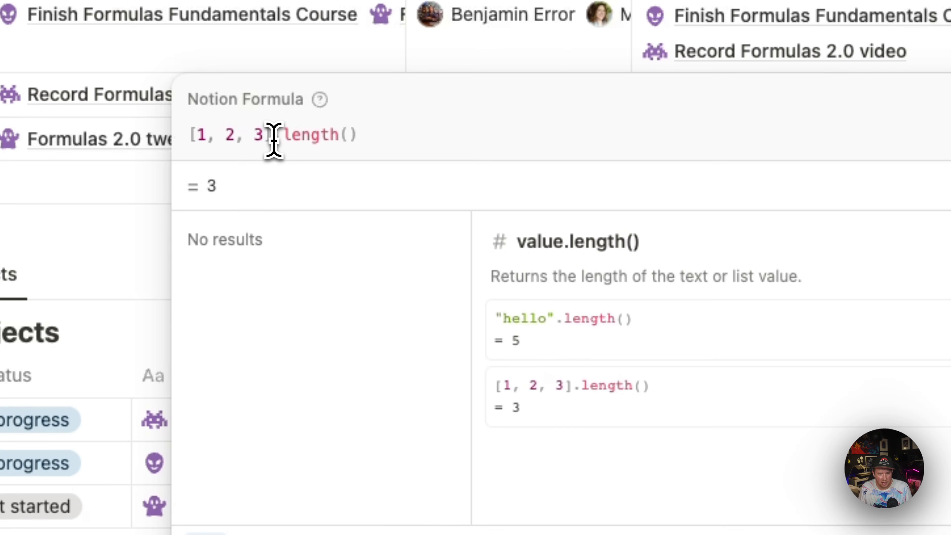
Rewrite the formula without dot notation, wrapping the list as length([1, 2, 3])
left_click_drag(272, 137, 449, 139)
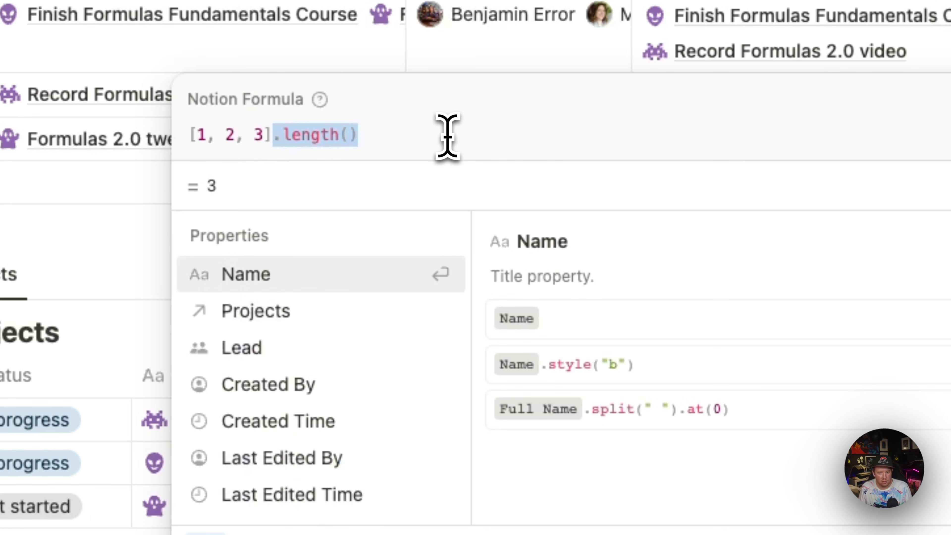
key("BackSpace")
key("super+Left")
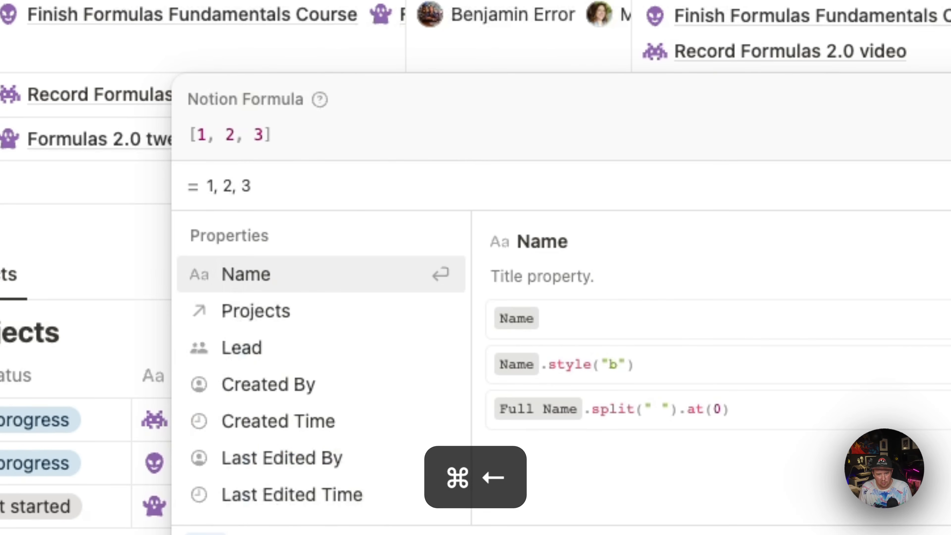
type("length(")
key("super+Right")
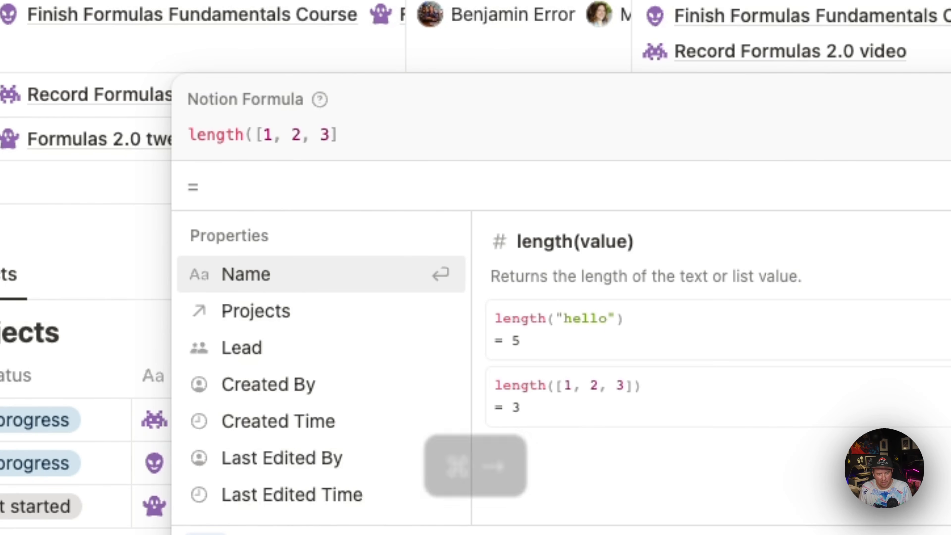
type(")")
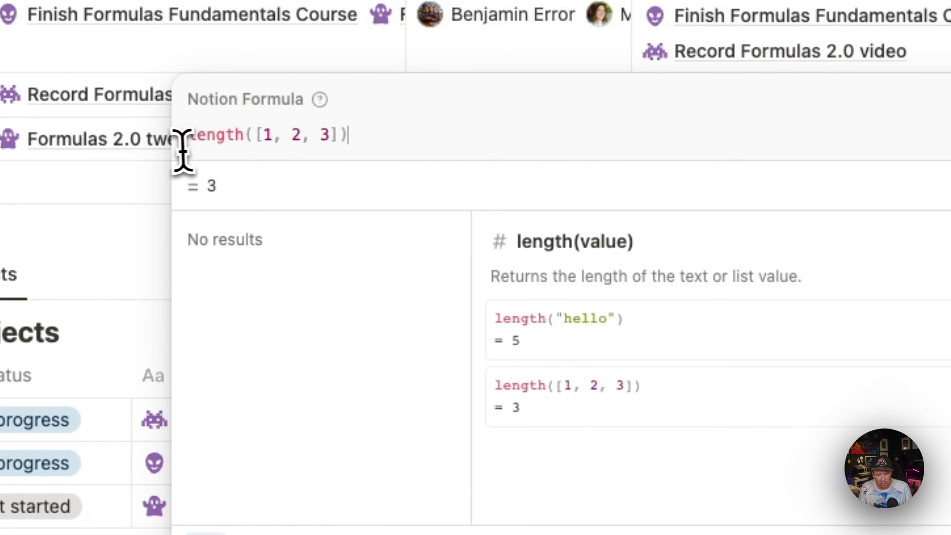
Replace the wrapped length expression with the plain list [1, 2, 3]
key("super+a")
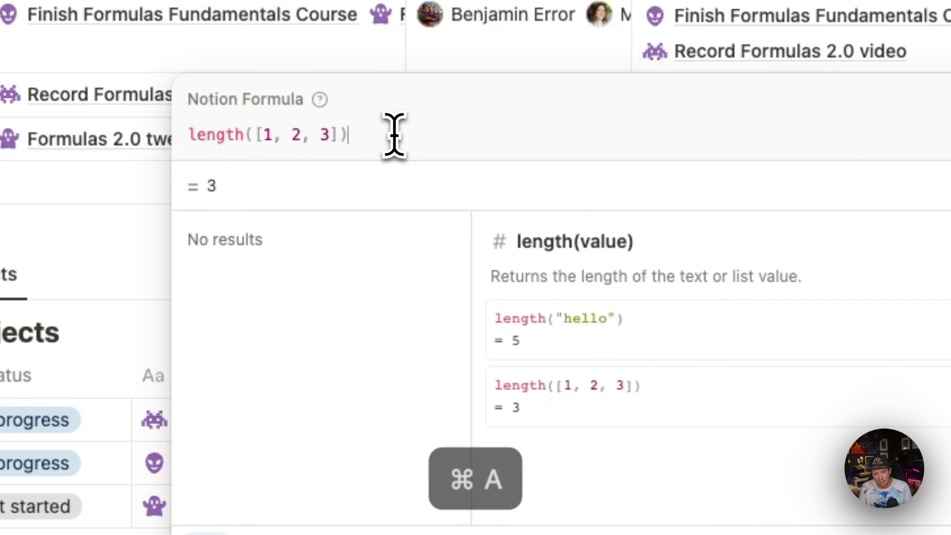
type("[1, 2, ")
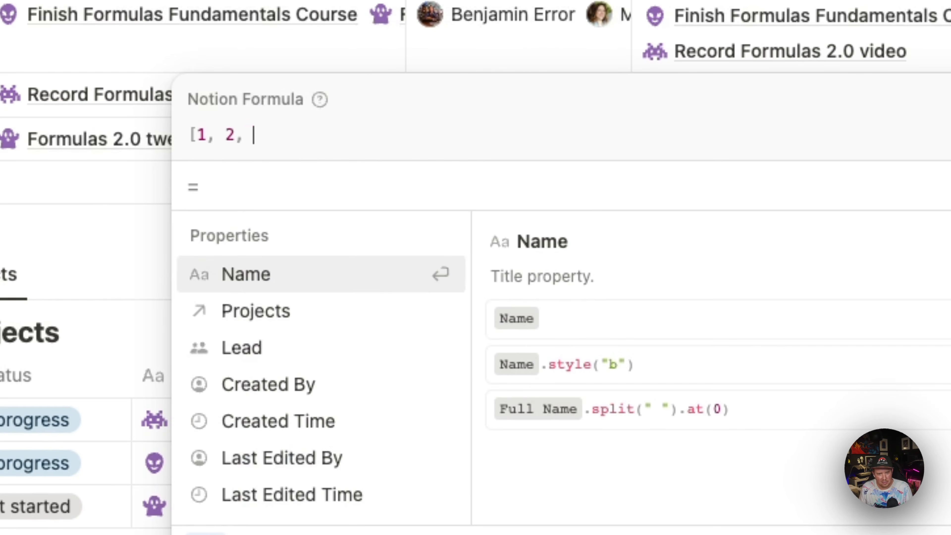
type("3].length")
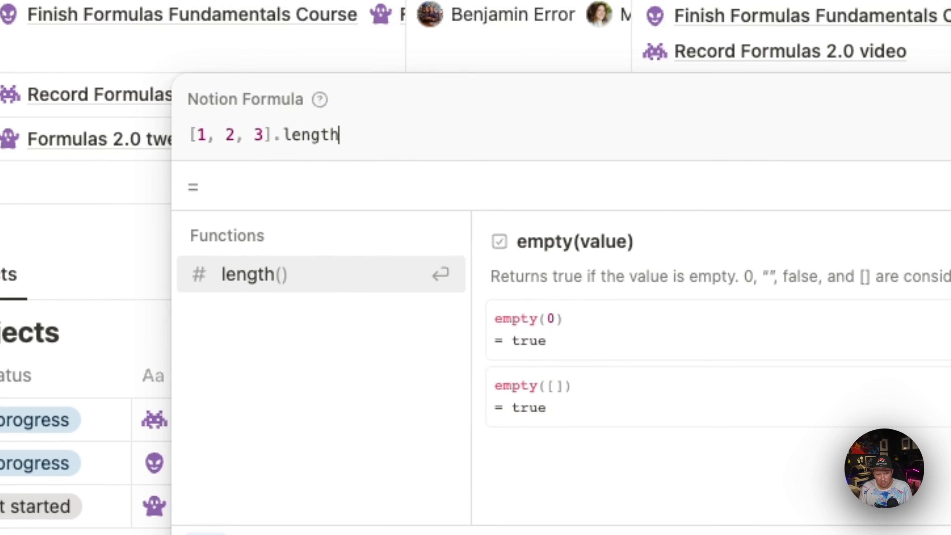
key("BackSpace")
key("BackSpace")
key("BackSpace")
key("BackSpace")
key("BackSpace")
key("BackSpace")
key("BackSpace")
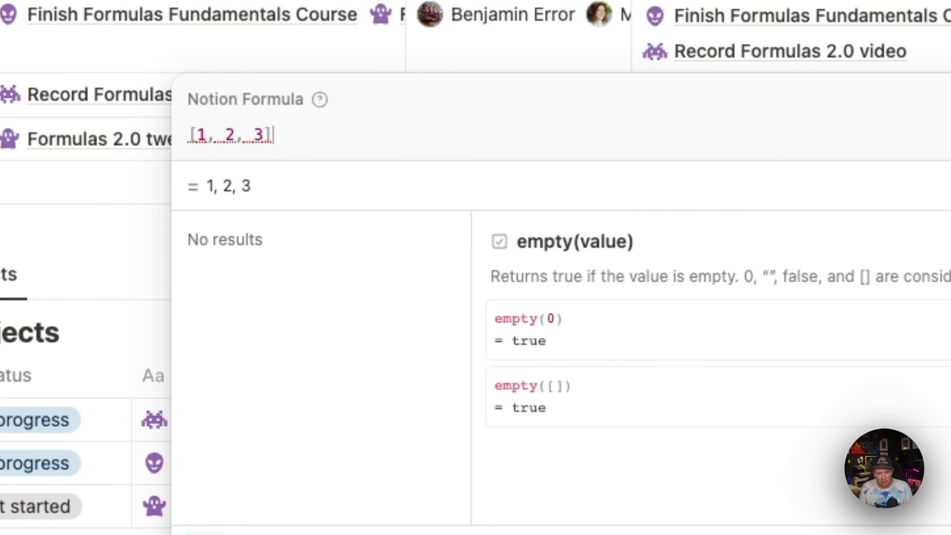
Chain max() onto the list [1, 2, 3], and swap the function for min()
type(".")
key("Down")
key("Down")
key("Down")
key("Down")
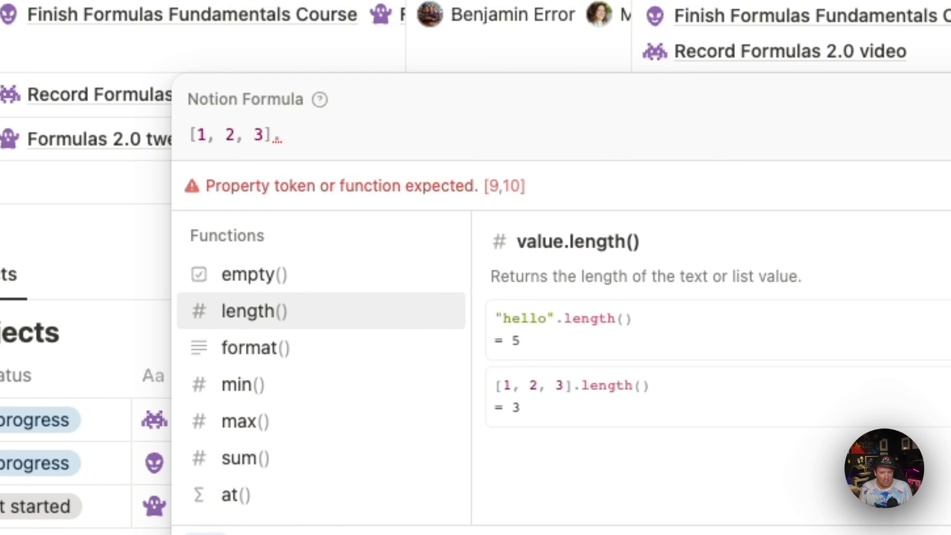
key("Return")
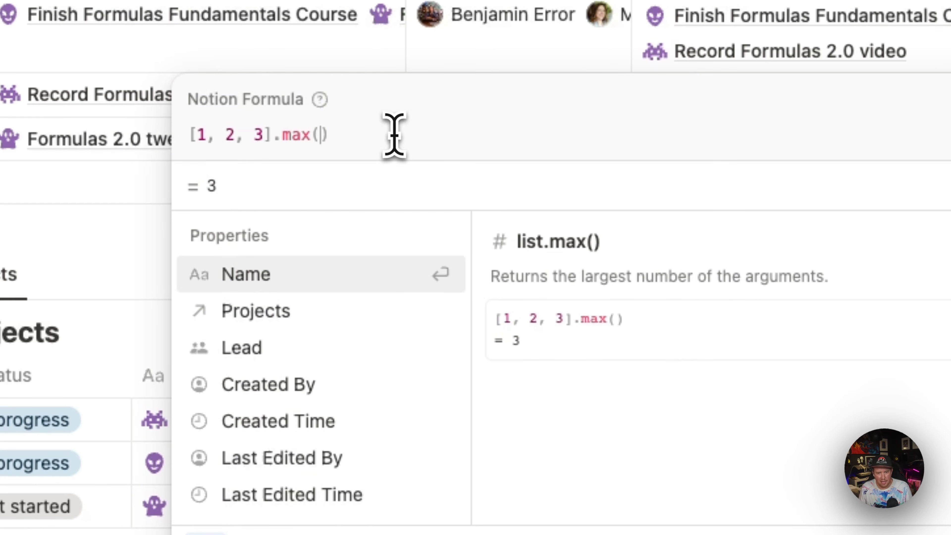
double_click(289, 145)
type("min")
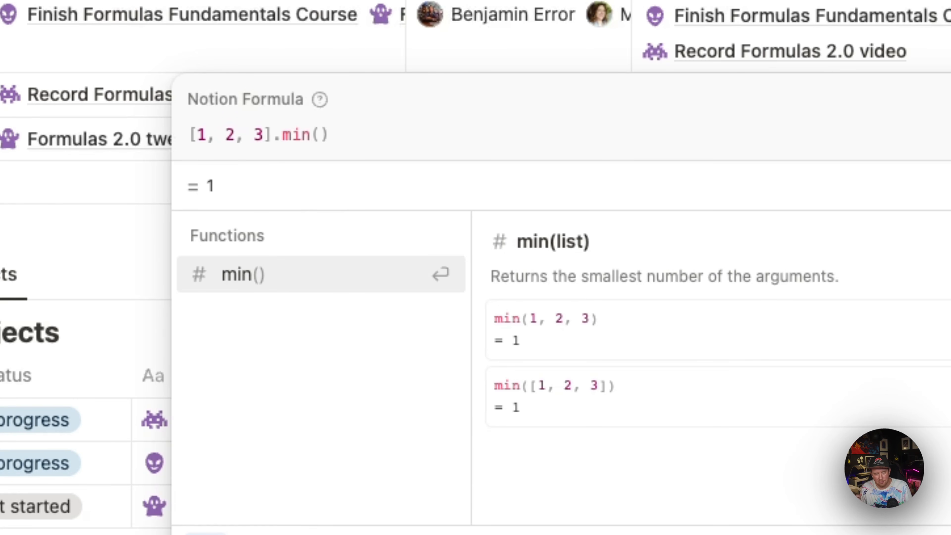
Replace min() with map(current * 2) on the list [1, 2, 3] and save the formula
left_click_drag(272, 142, 407, 144)
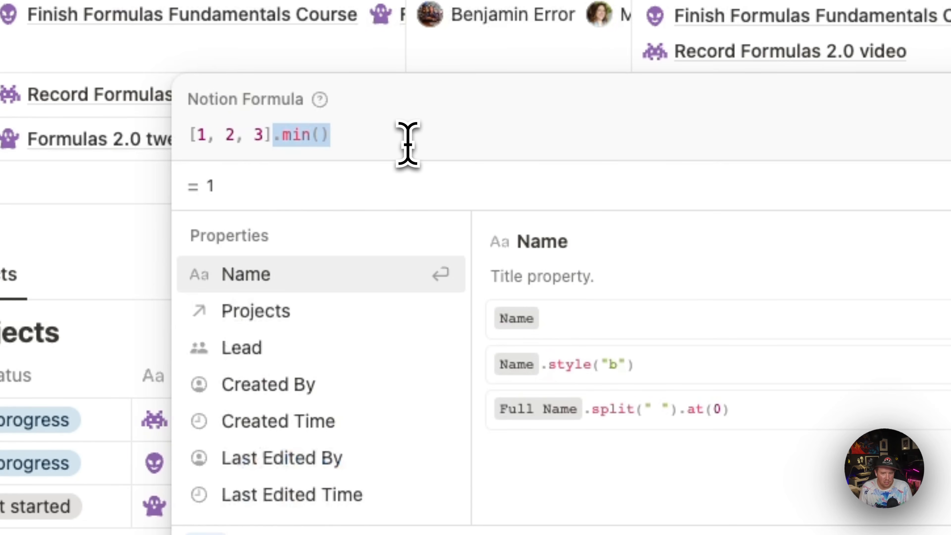
key("BackSpace")
type(".")
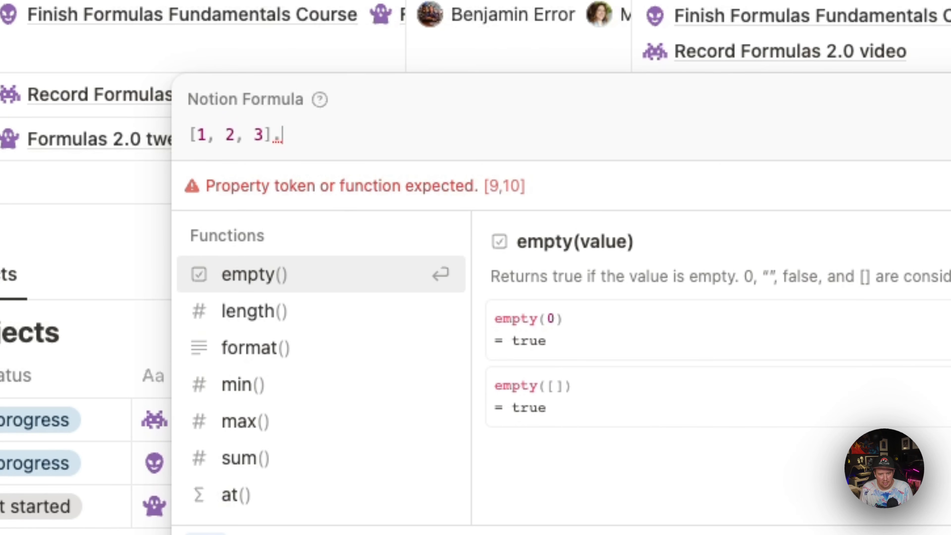
type("map(")
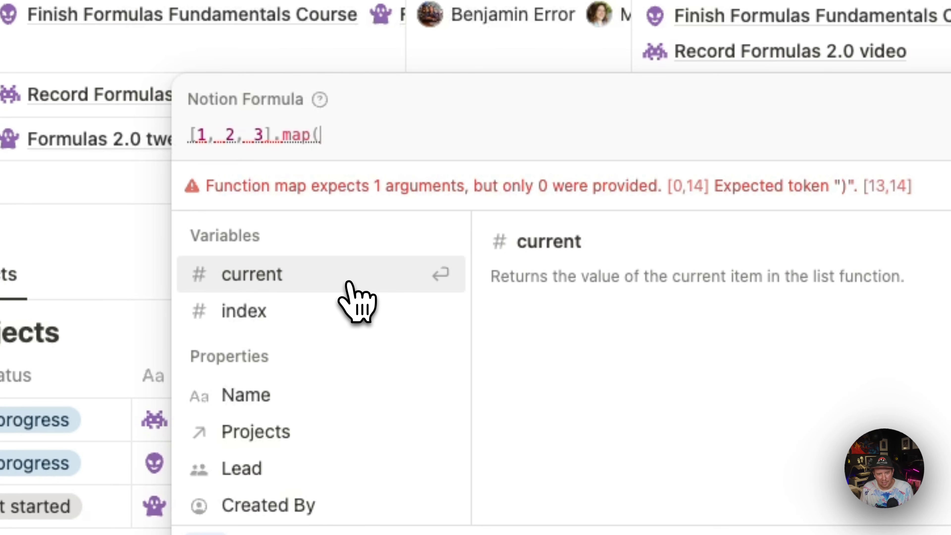
left_click(324, 266)
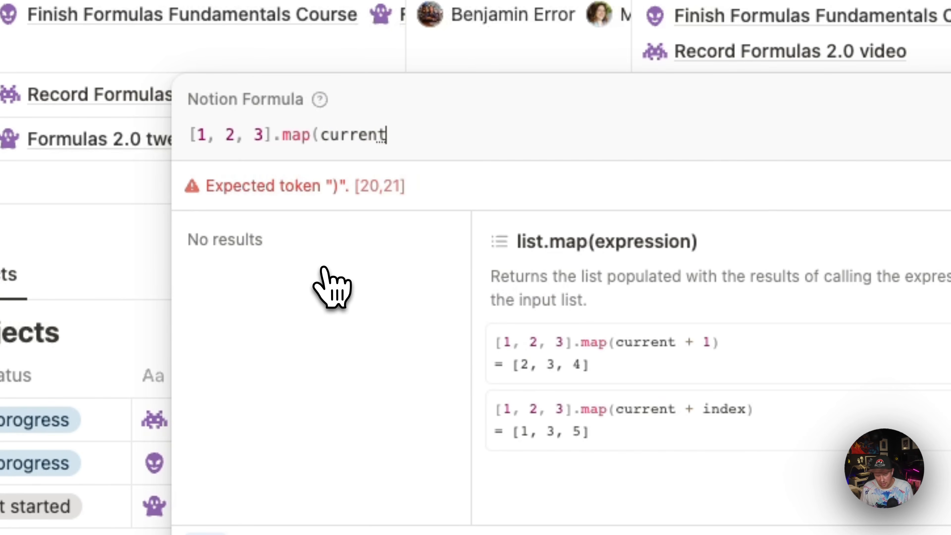
type("*")
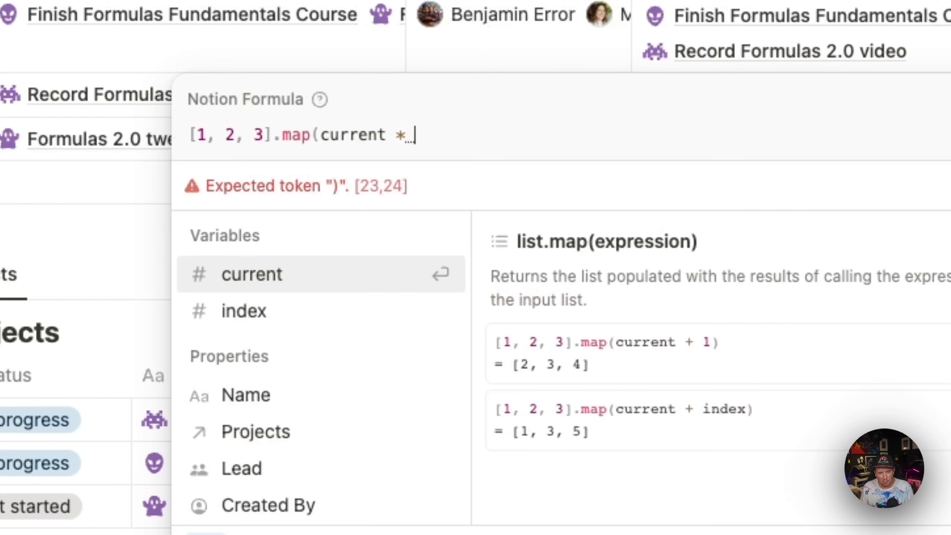
type(" 2)")
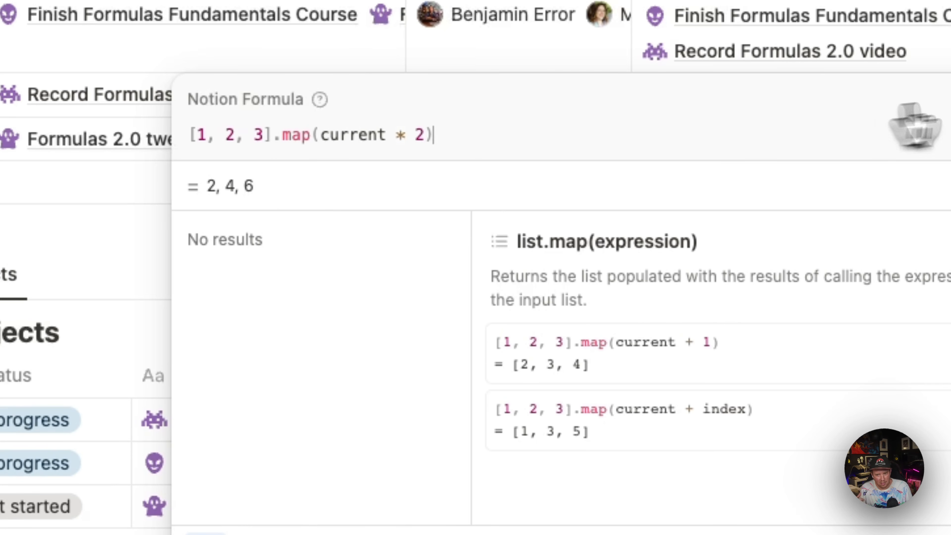
left_click(948, 155)
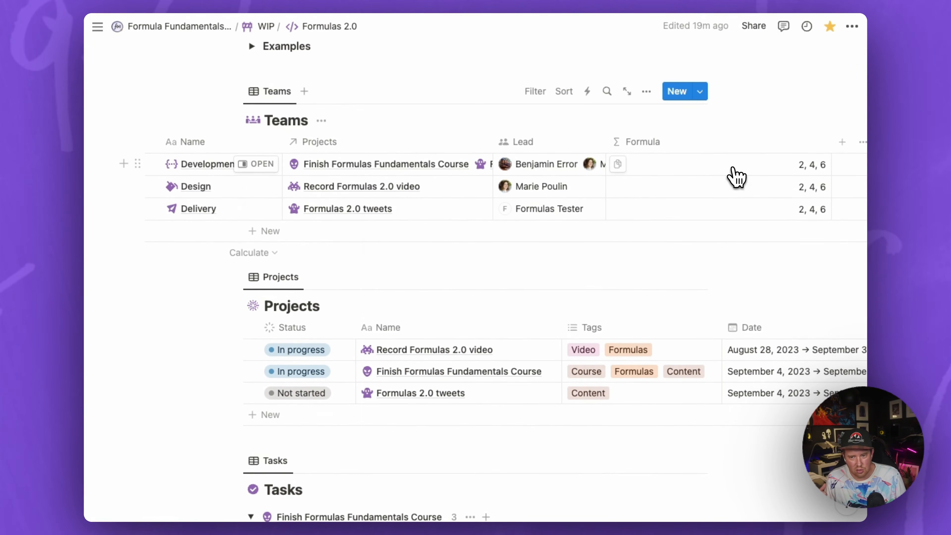
Reopen the Development row's formula and replace the whole expression with [1, 2, 3].sum()
left_click(733, 176)
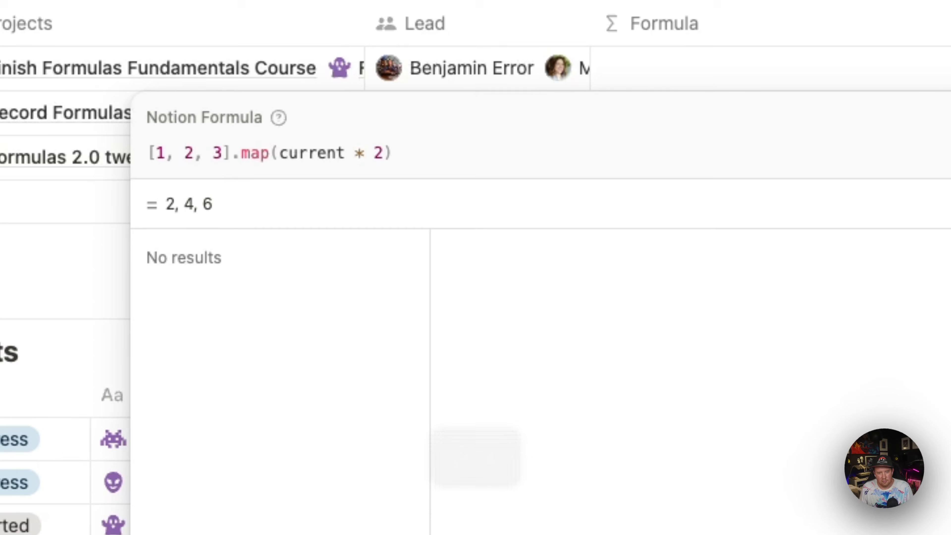
key("super+a")
key("BackSpace")
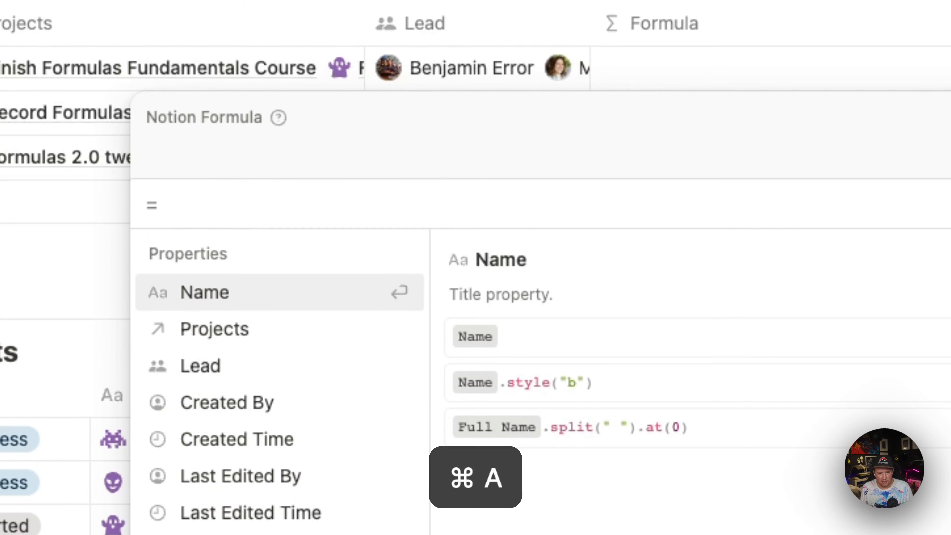
type("[1, ")
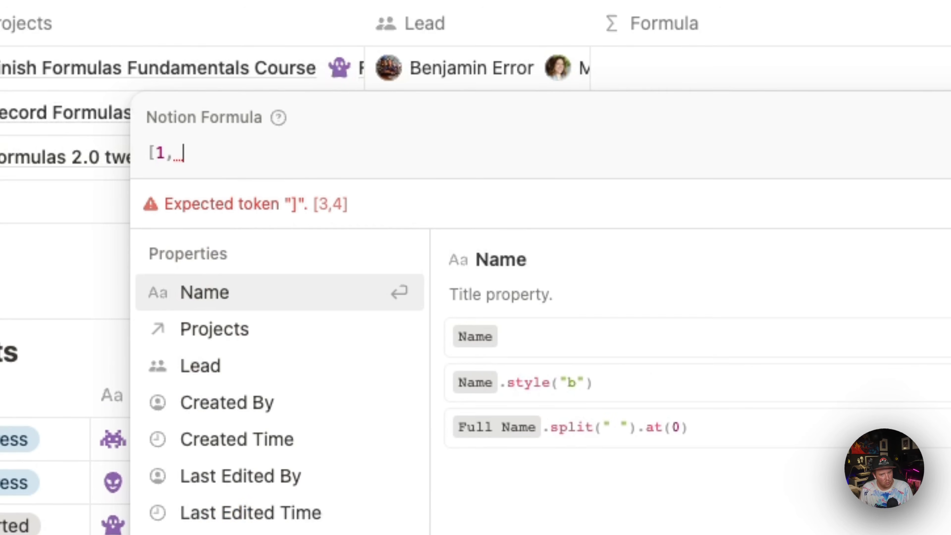
type("2, 3]")
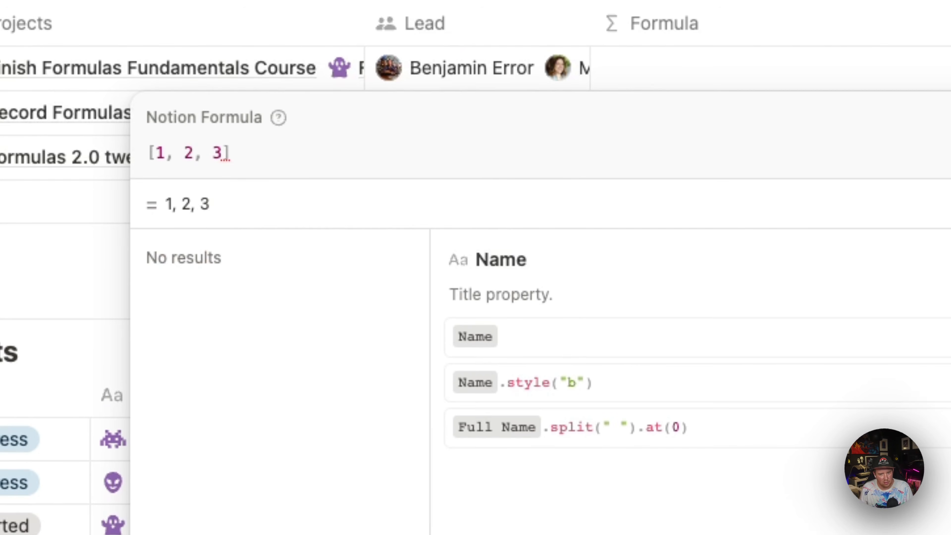
type(".")
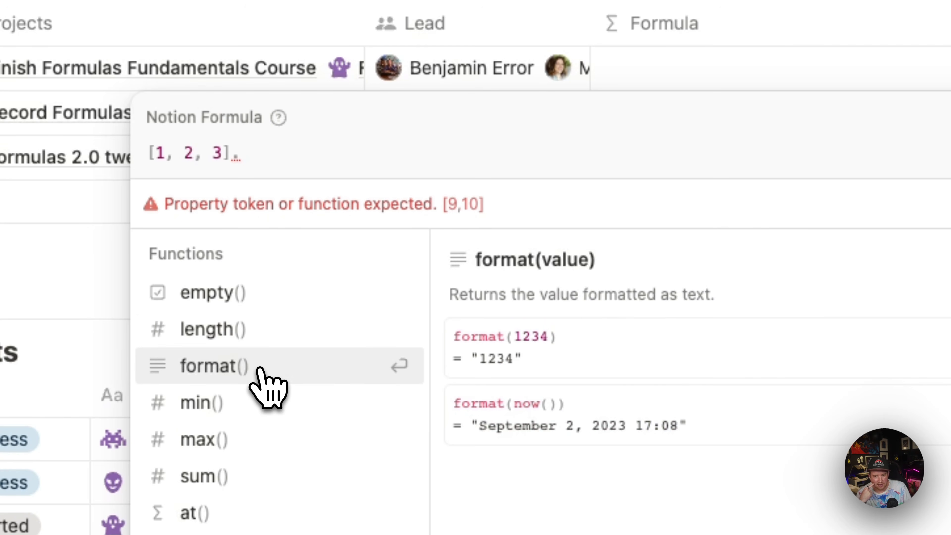
scroll(260, 369, "down", 1)
scroll(260, 375, "down", 1)
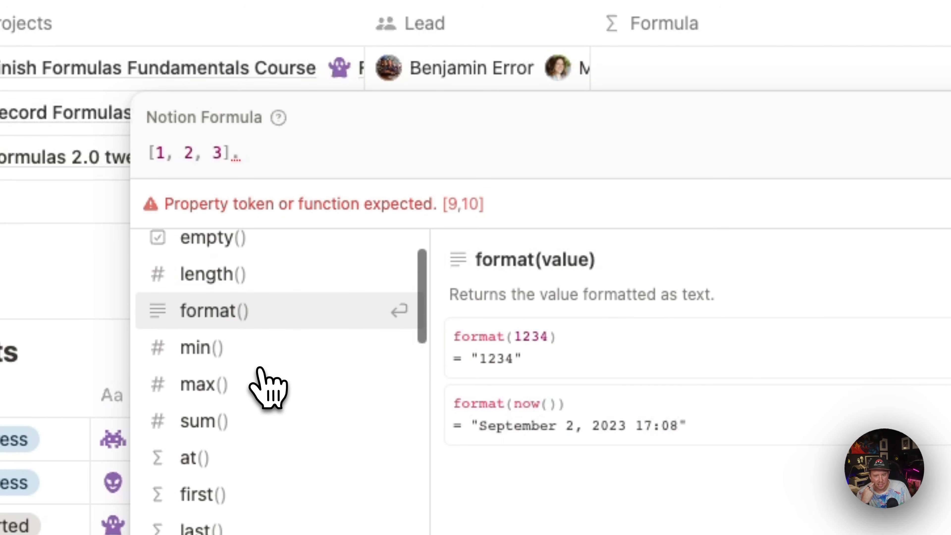
left_click(254, 425)
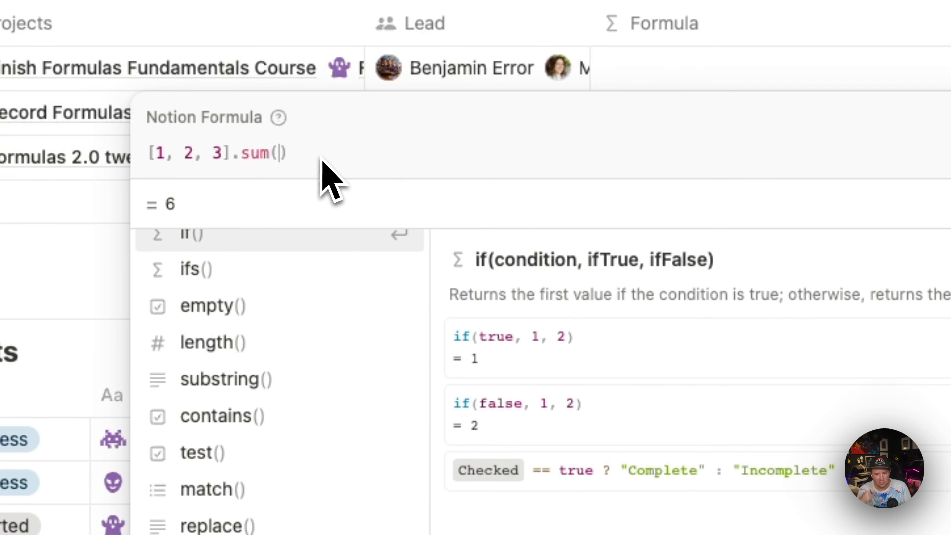
Replace sum() with the reverse() function on the list [1, 2, 3]
key("BackSpace")
key("BackSpace")
key("BackSpace")
key("BackSpace")
key("Delete")
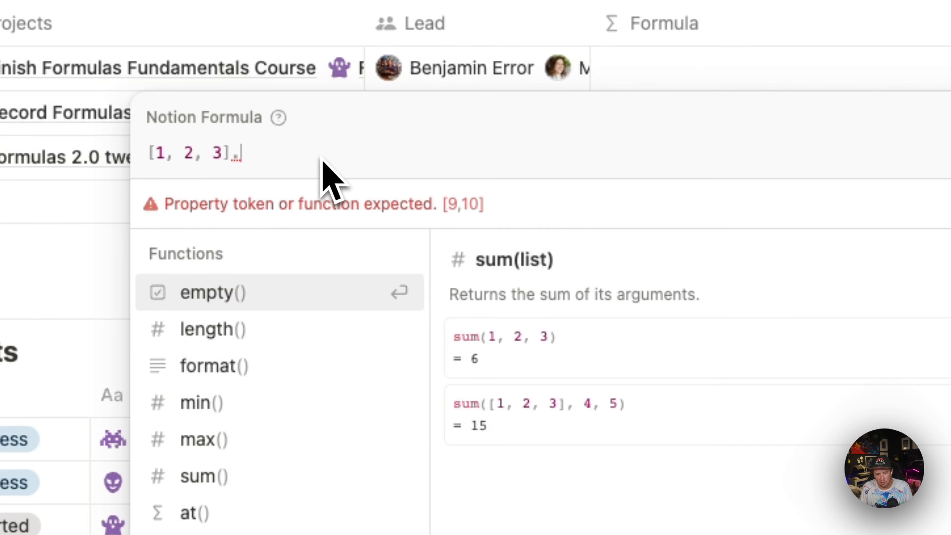
scroll(286, 458, "down", 1)
scroll(286, 464, "down", 4)
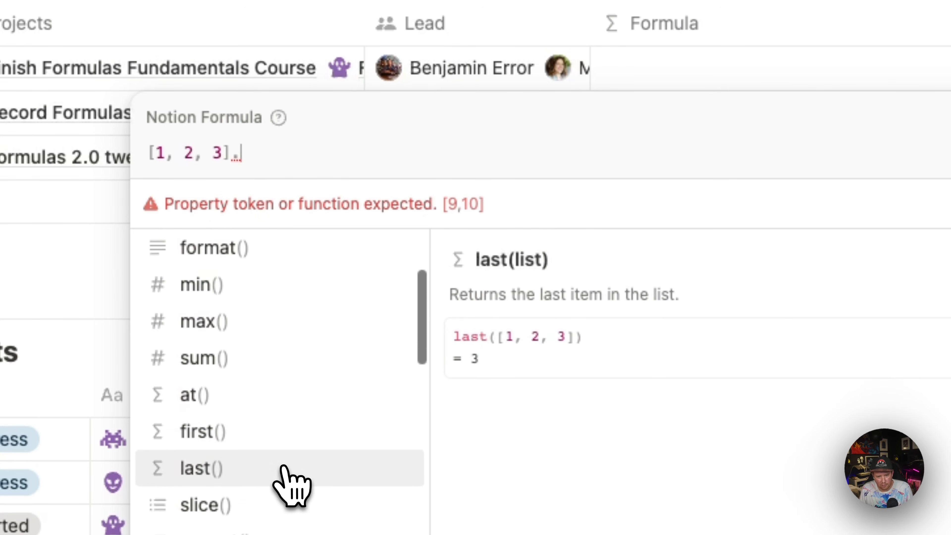
scroll(287, 468, "down", 3)
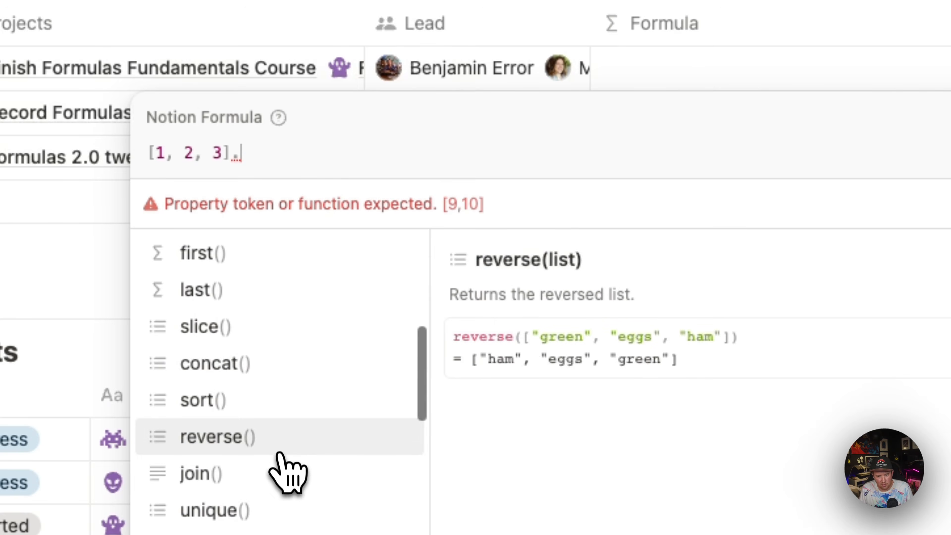
left_click(268, 436)
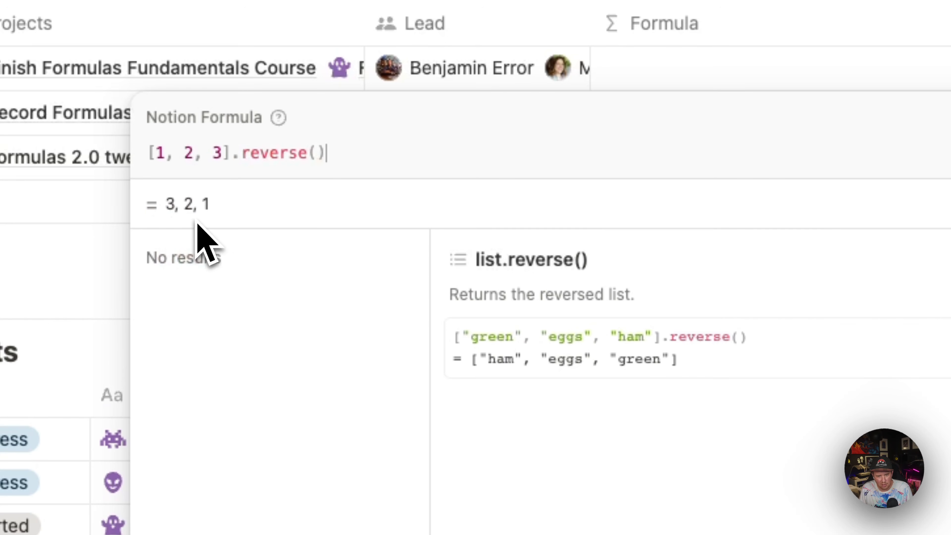
Replace reverse() with find(current > 2) on the list [1, 2, 3]
double_click(248, 154)
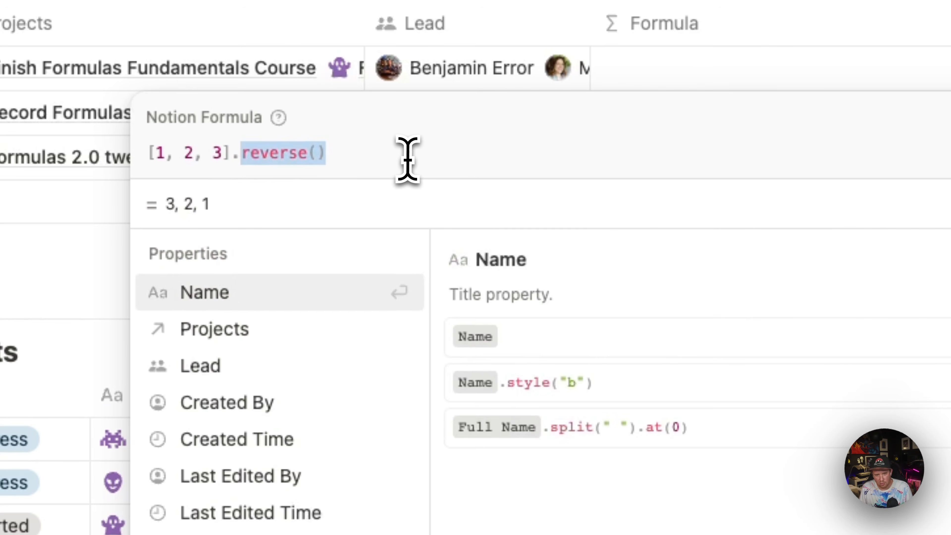
key("BackSpace")
scroll(307, 408, "down", 10)
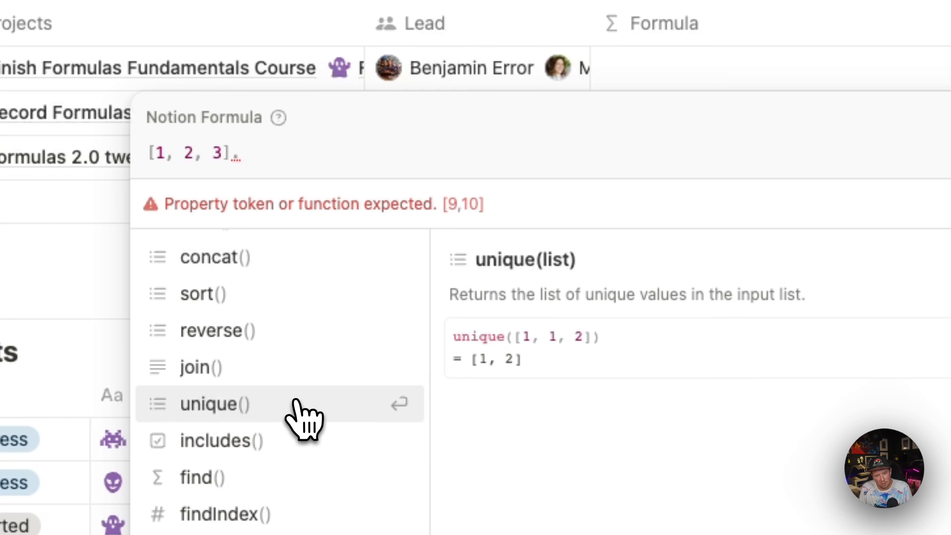
scroll(304, 420, "down", 2)
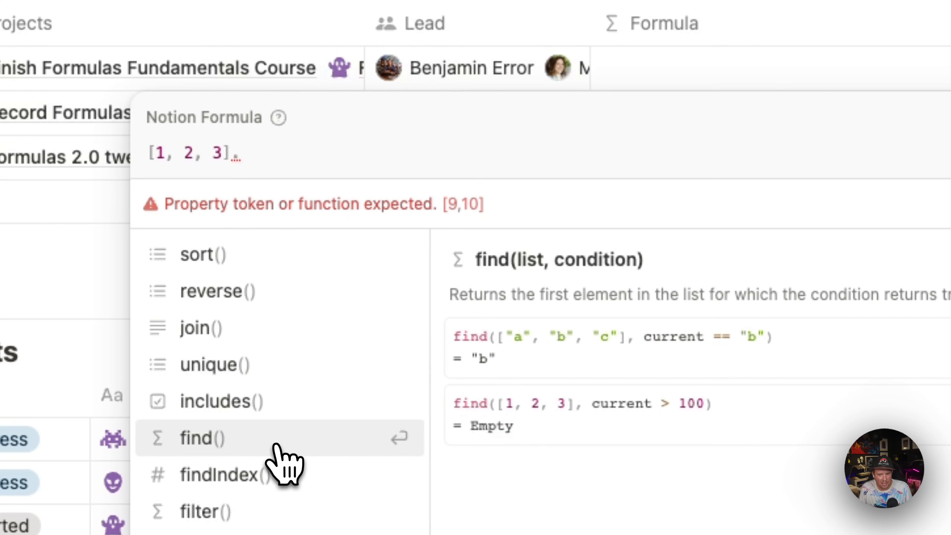
left_click(275, 444)
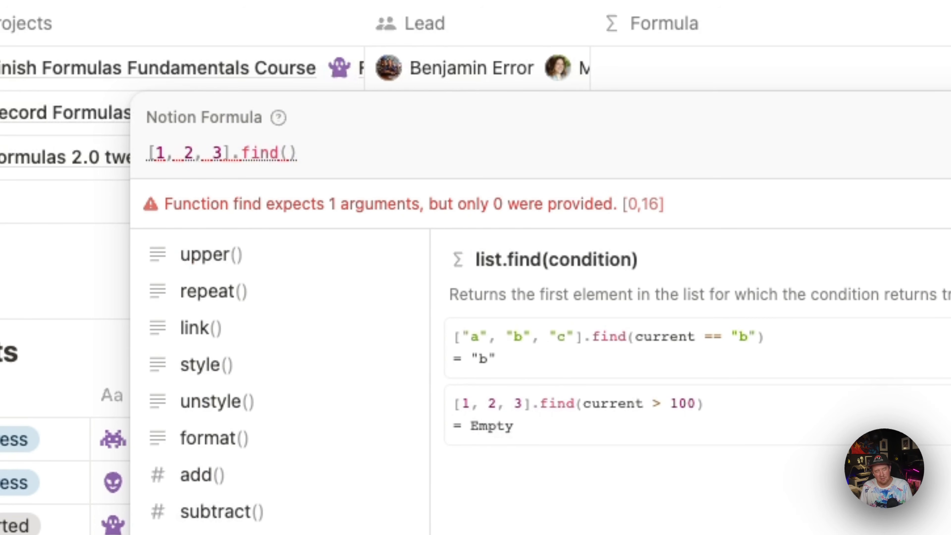
scroll(280, 414, "up", 10)
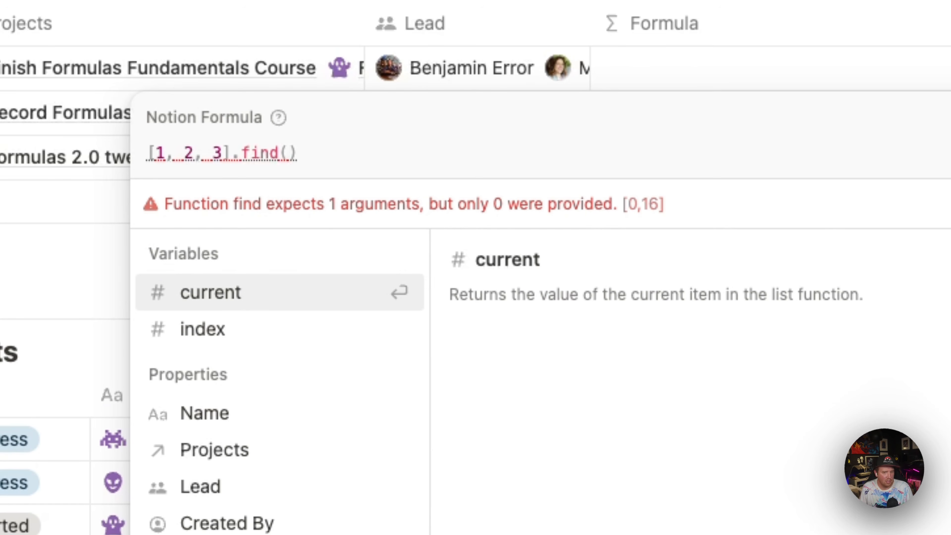
type("urren")
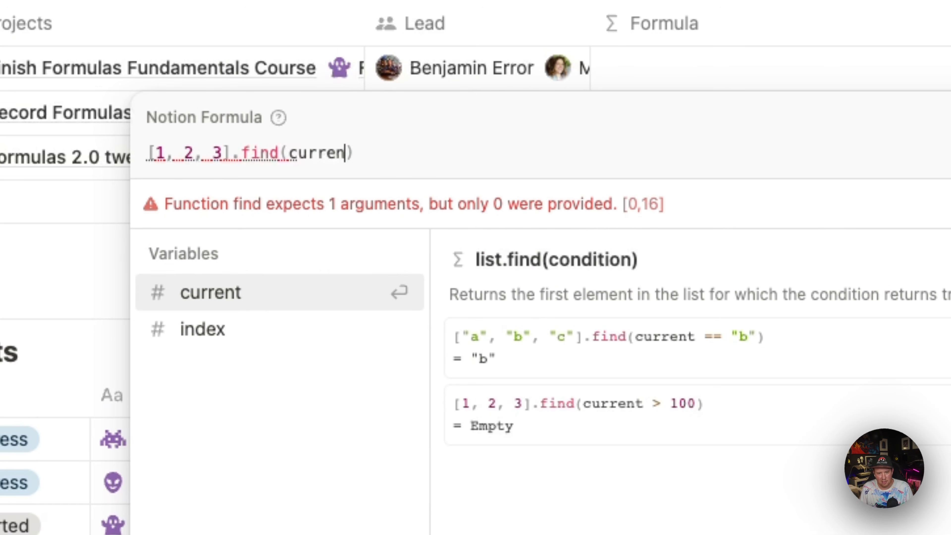
type("t > 2")
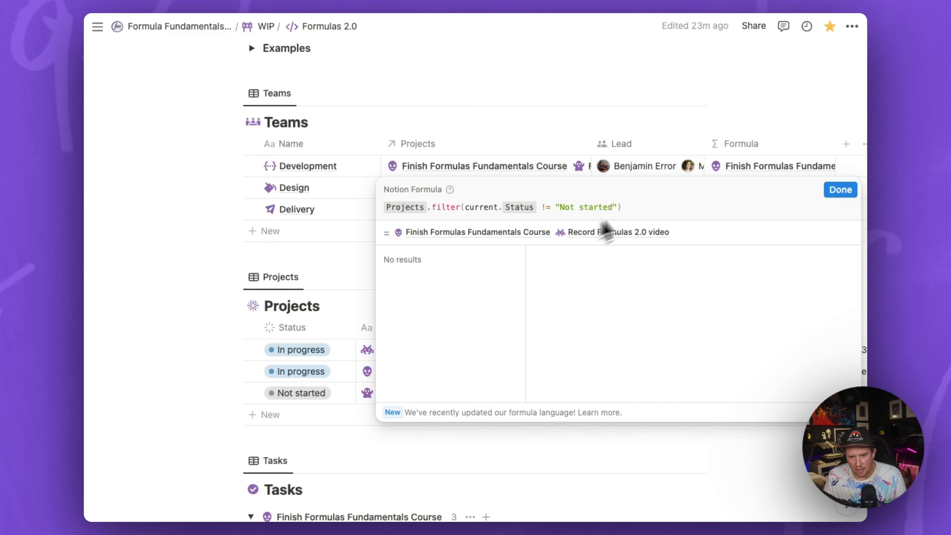
Replace the whole Projects.filter expression in the Teams table's formula with Projects.map(current.Tasks)
key("super+a")
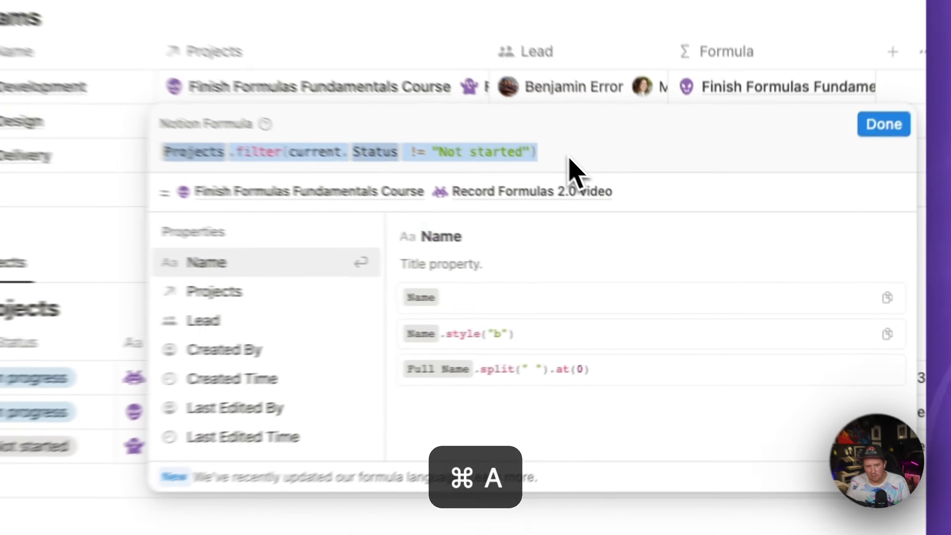
key("BackSpace")
type("Pro")
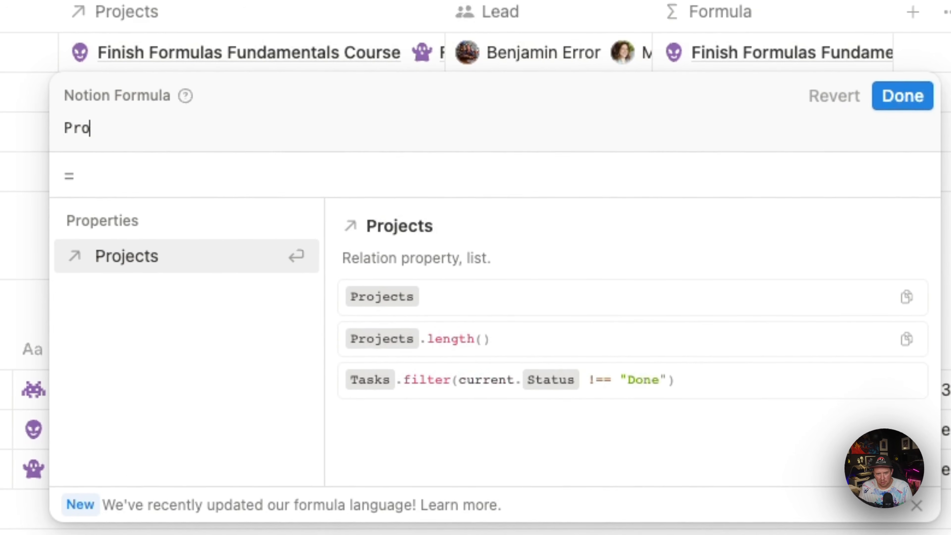
key("Return")
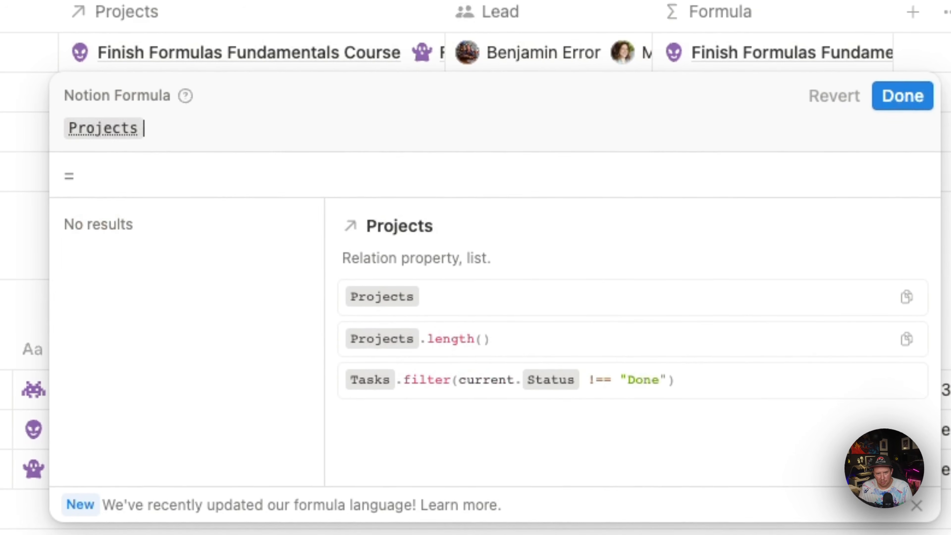
type(".")
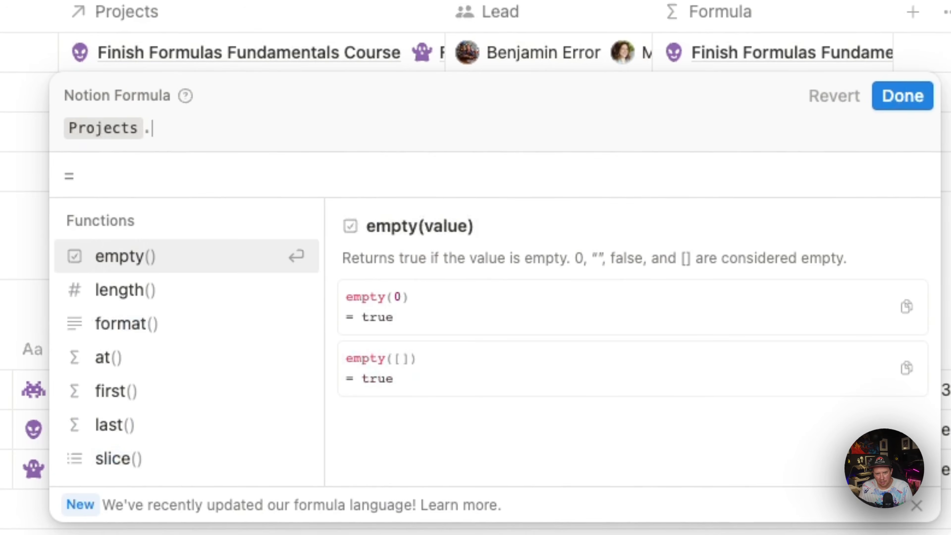
type("map(")
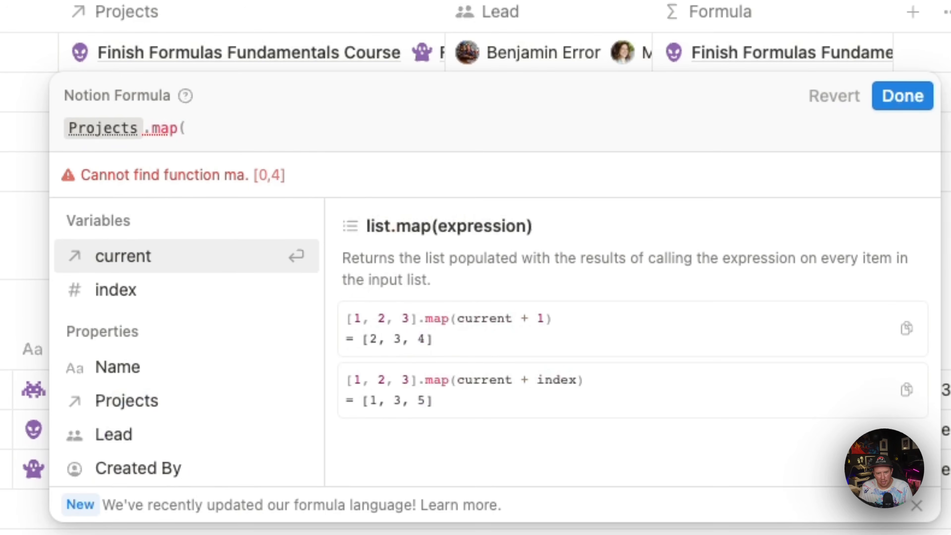
type("current")
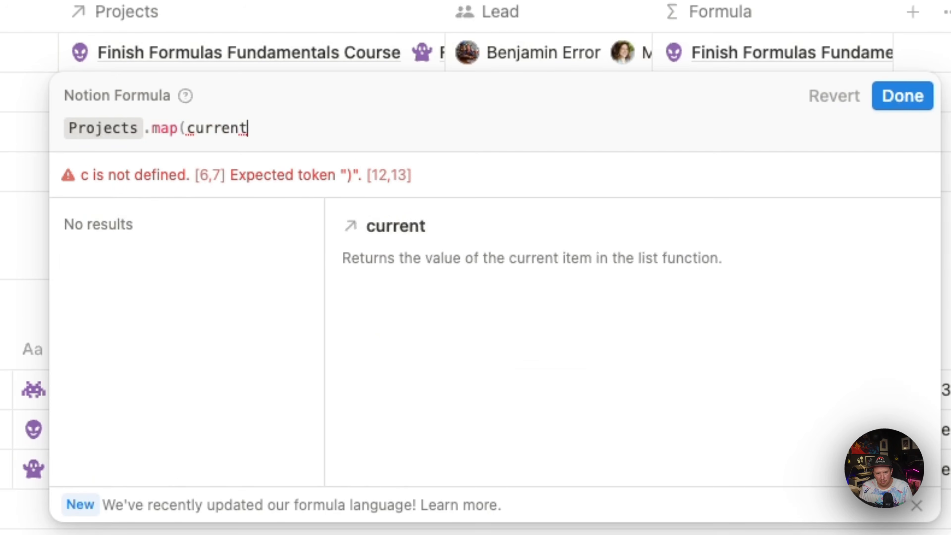
type(".T")
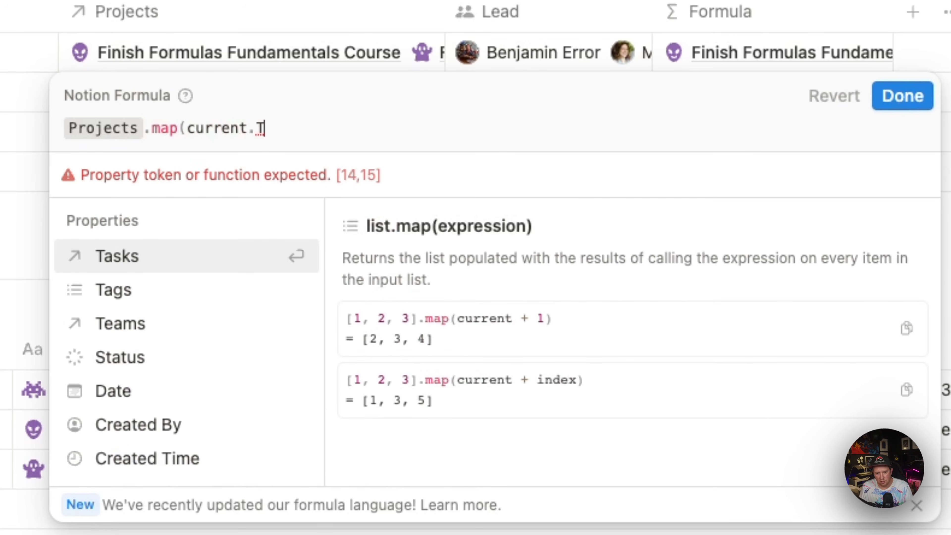
key("Return")
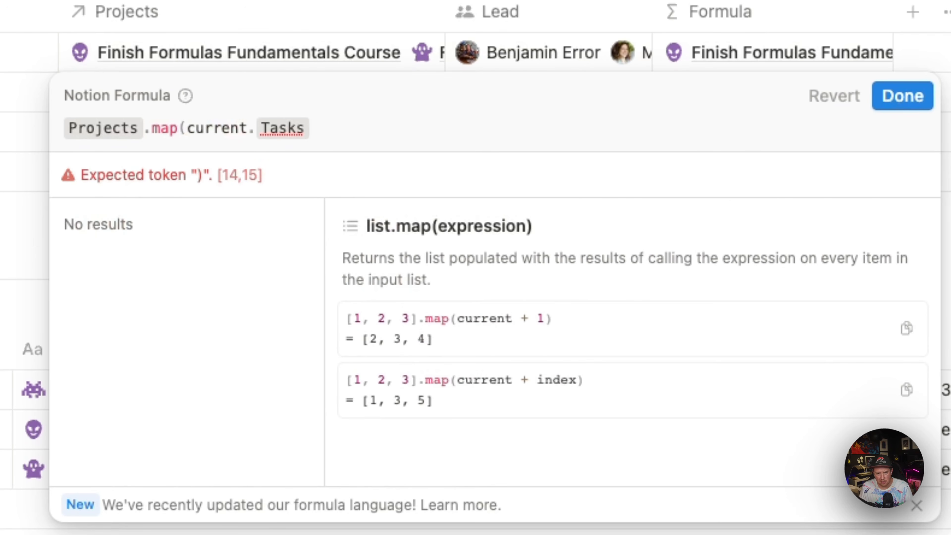
type(")")
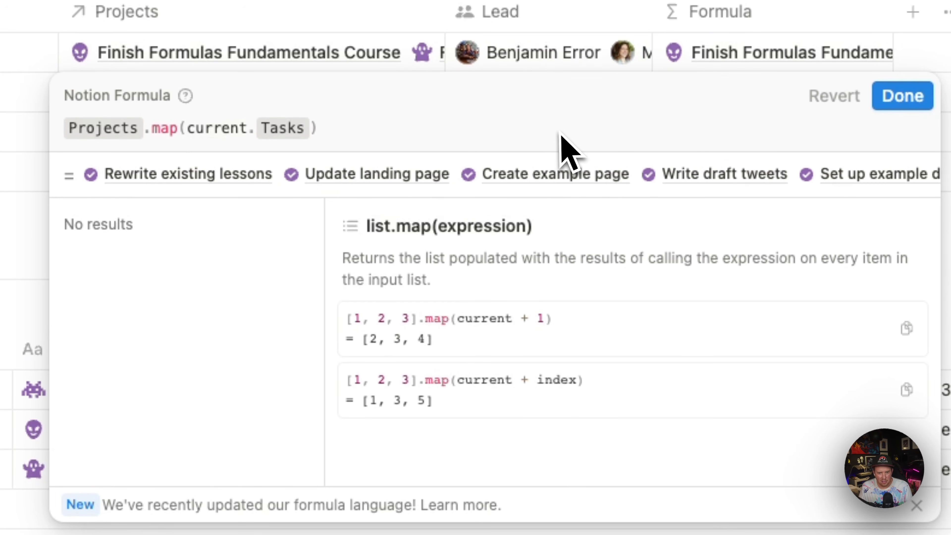
Chain flat() and length() onto the mapped project tasks and save the formula
type(".")
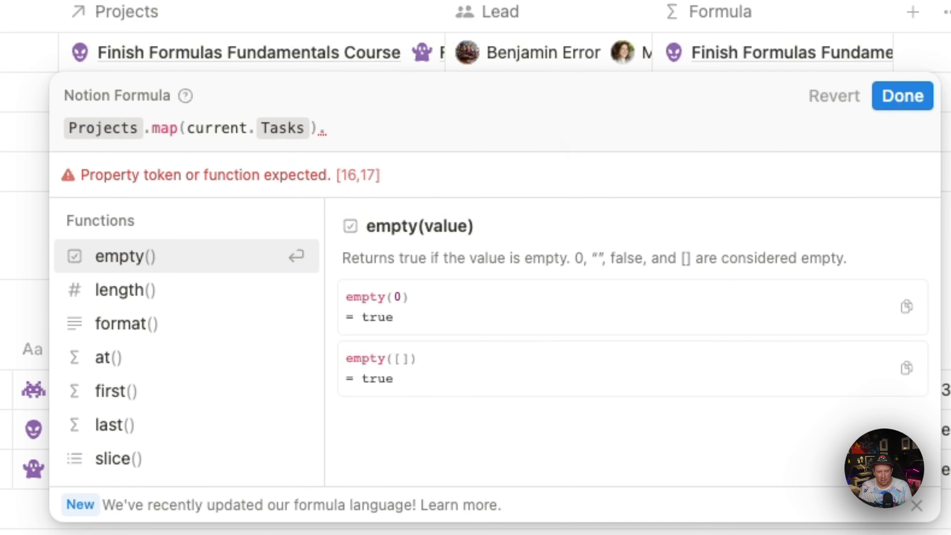
type("flat()")
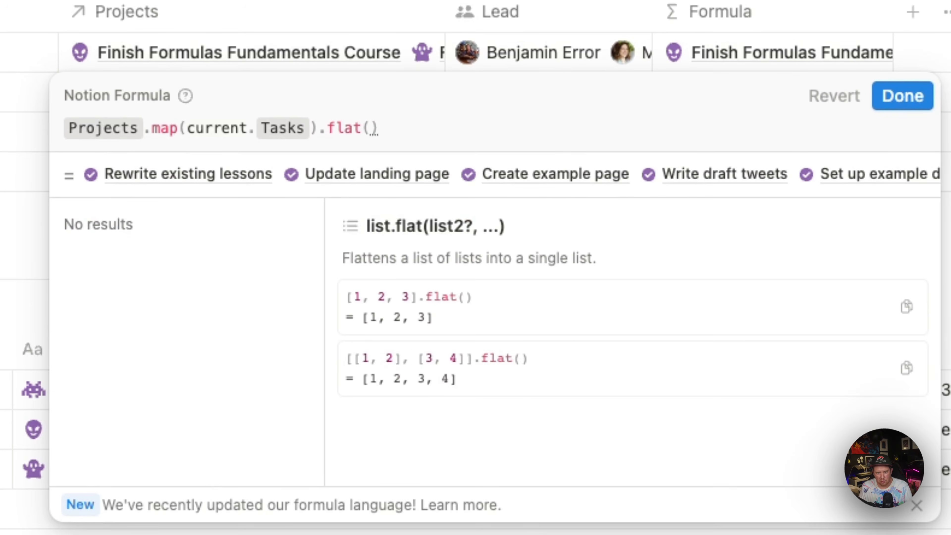
type(".length()")
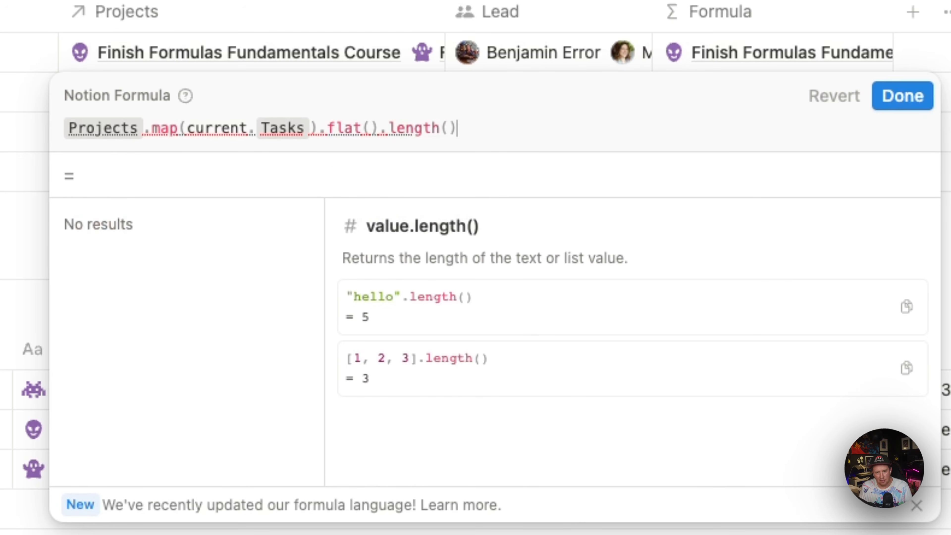
left_click(887, 98)
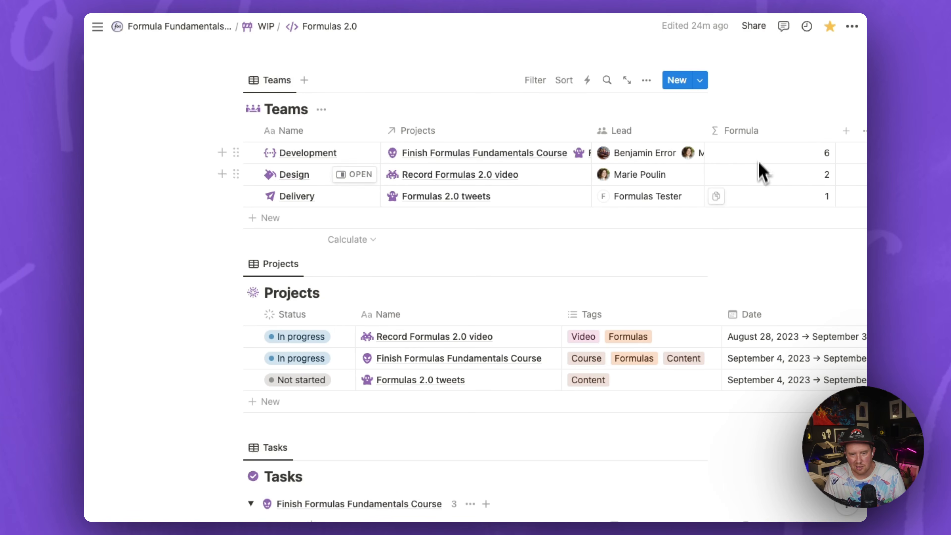
Compare the task counts in the Teams Formula column with the tasks grouped by project in the Tasks table
scroll(754, 223, "down", 1)
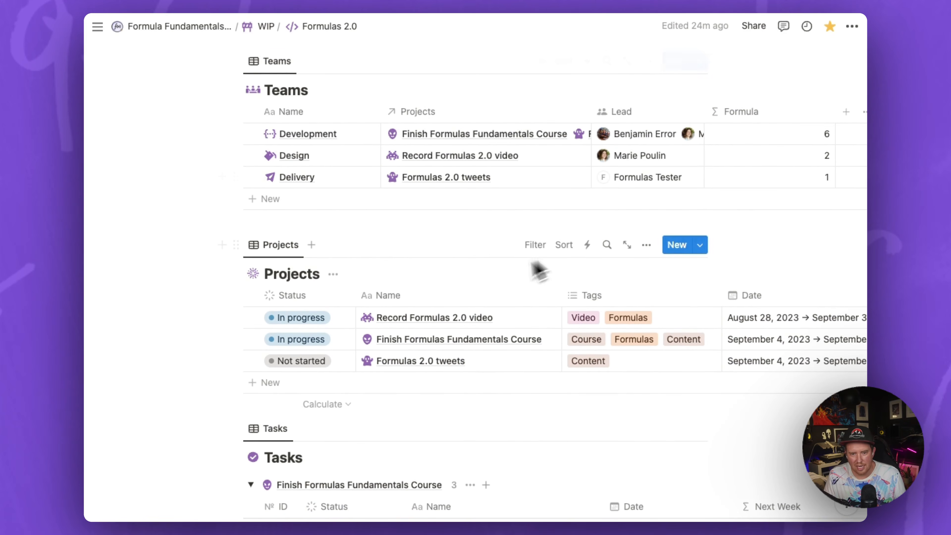
scroll(494, 285, "down", 10)
scroll(493, 285, "down", 10)
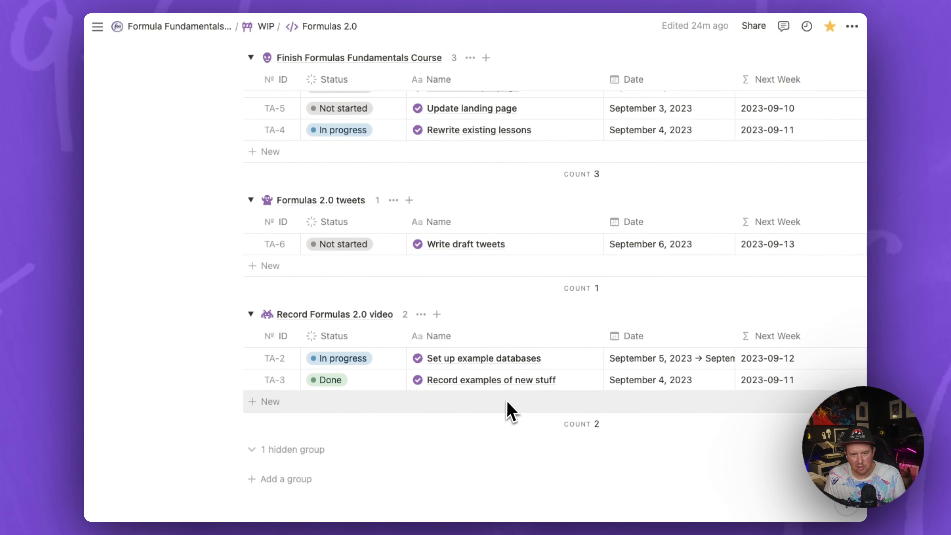
scroll(509, 410, "up", 15)
scroll(487, 280, "up", 8)
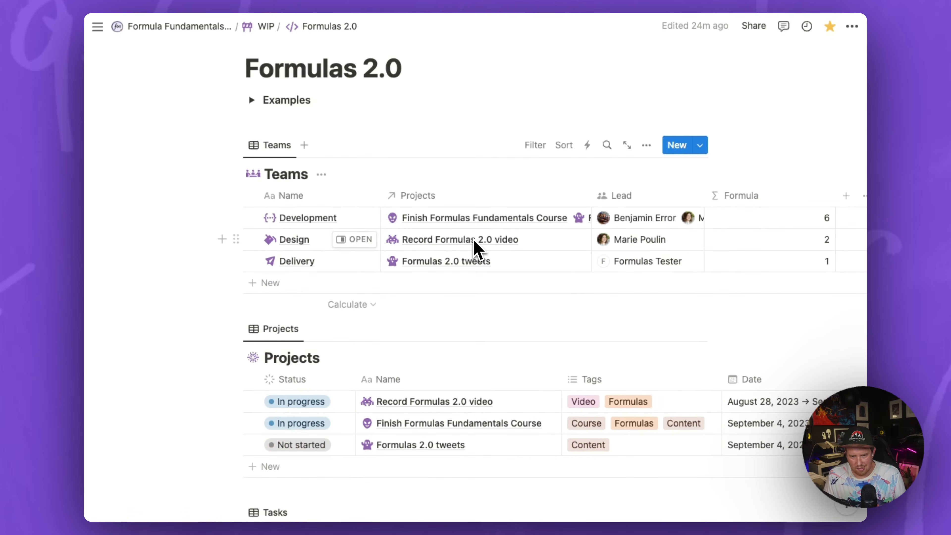
scroll(465, 239, "right", 3)
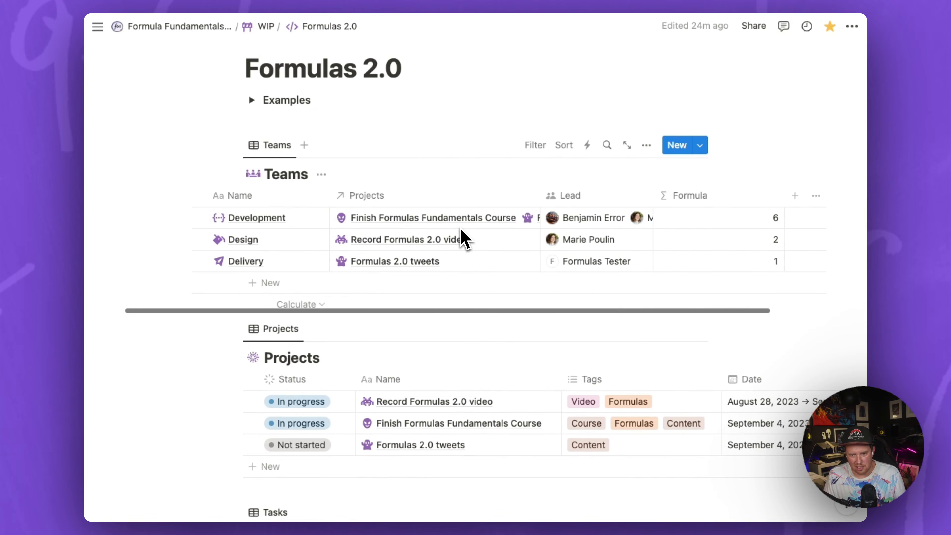
scroll(535, 323, "down", 17)
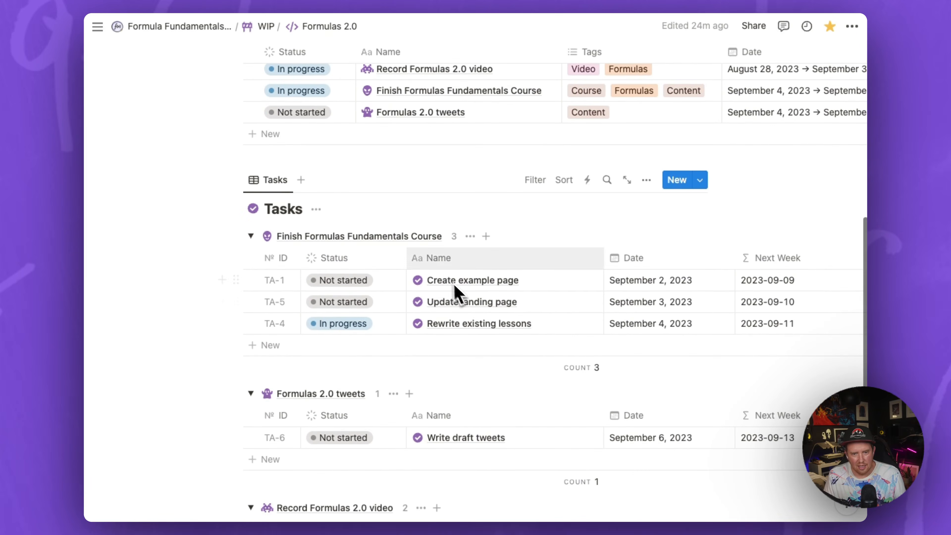
scroll(431, 315, "down", 5)
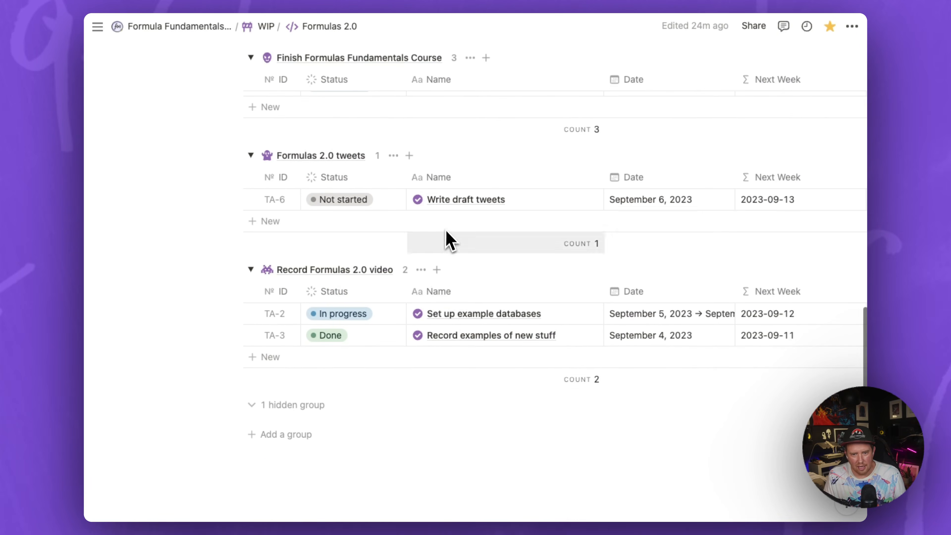
scroll(444, 379, "up", 20)
scroll(445, 382, "up", 1)
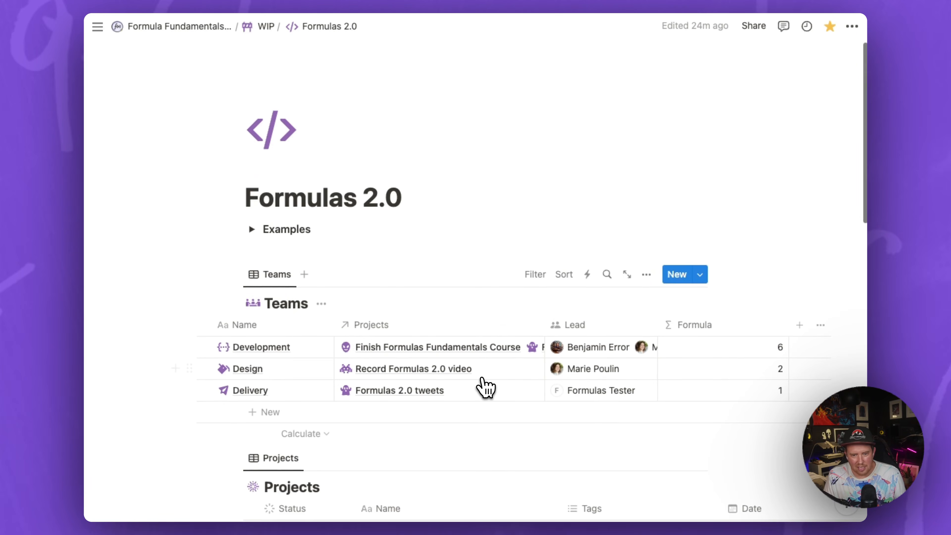
scroll(484, 388, "left", 3)
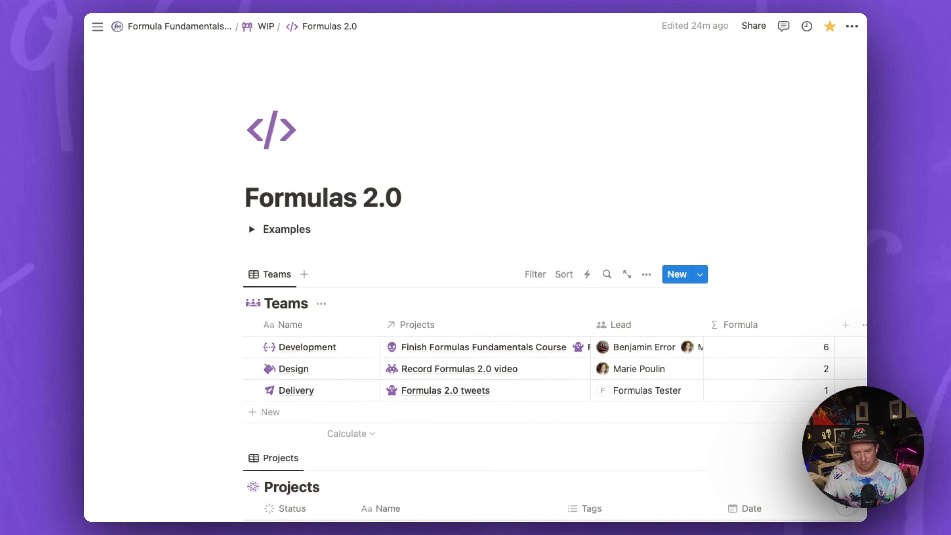
scroll(554, 285, "down", 2)
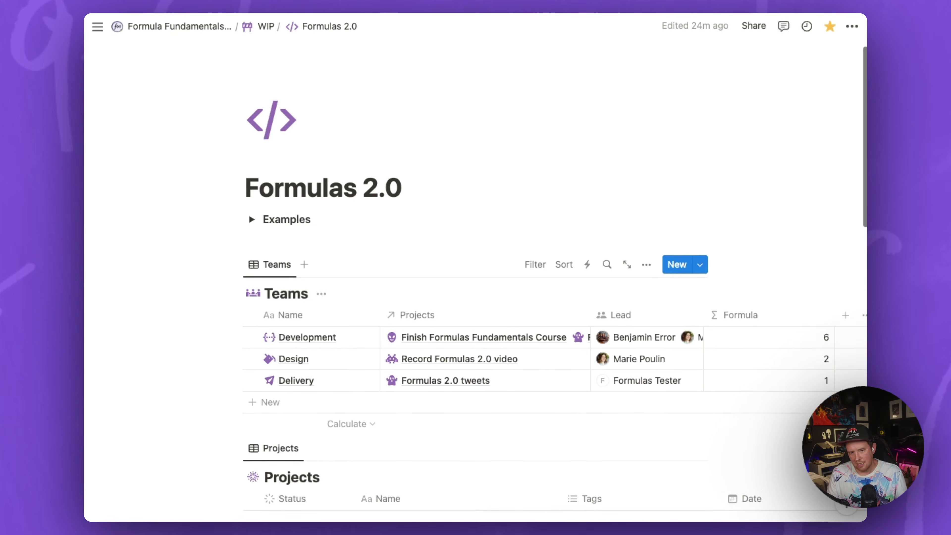
scroll(554, 284, "down", 10)
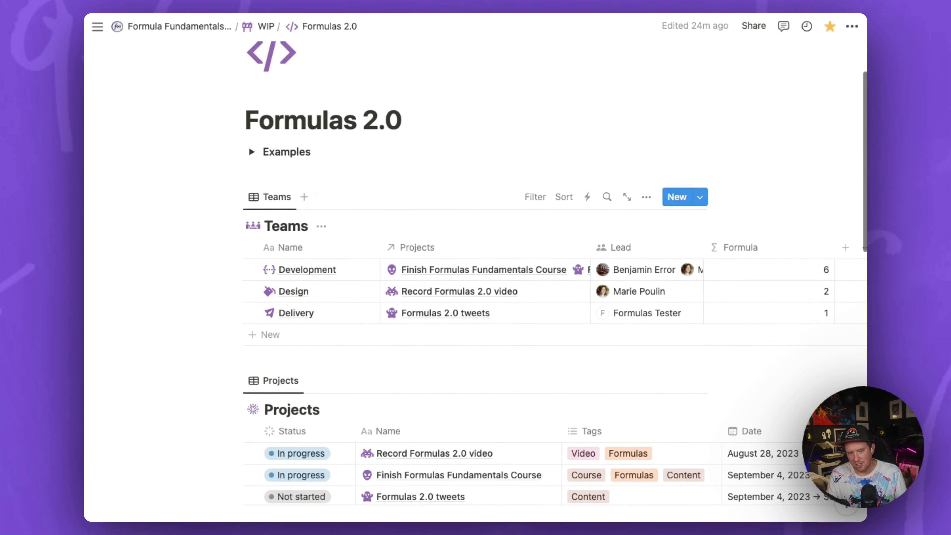
Reopen the Teams formula, remove length() so it ends with flat(), and save it
scroll(554, 285, "up", 10)
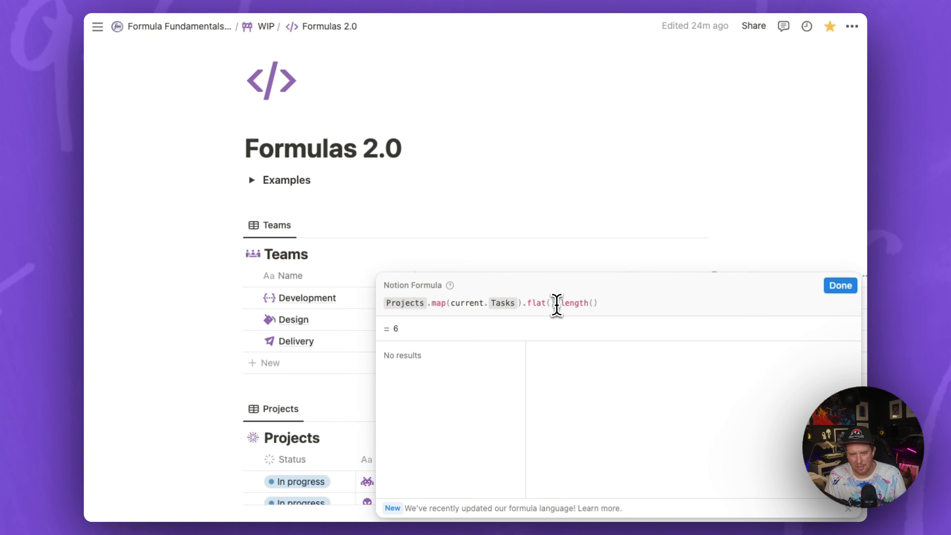
key("BackSpace")
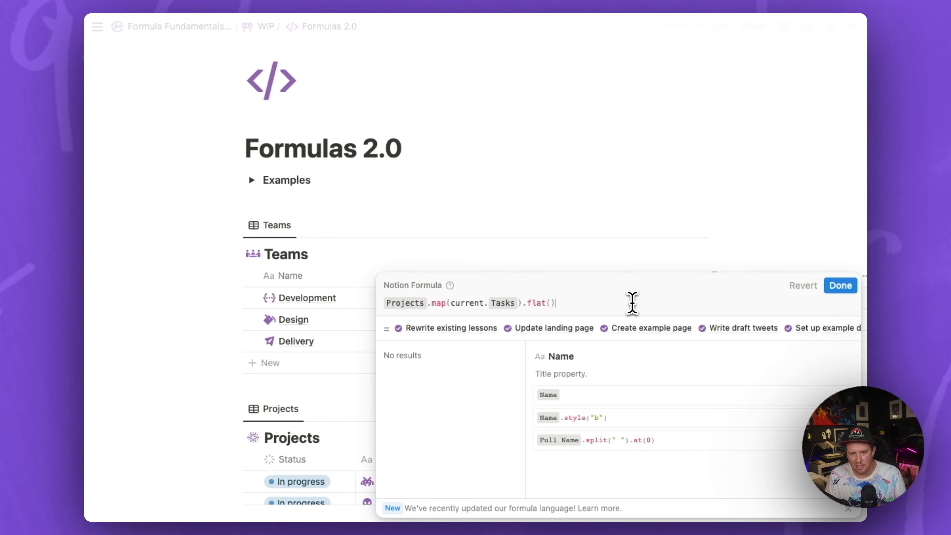
left_click(839, 287)
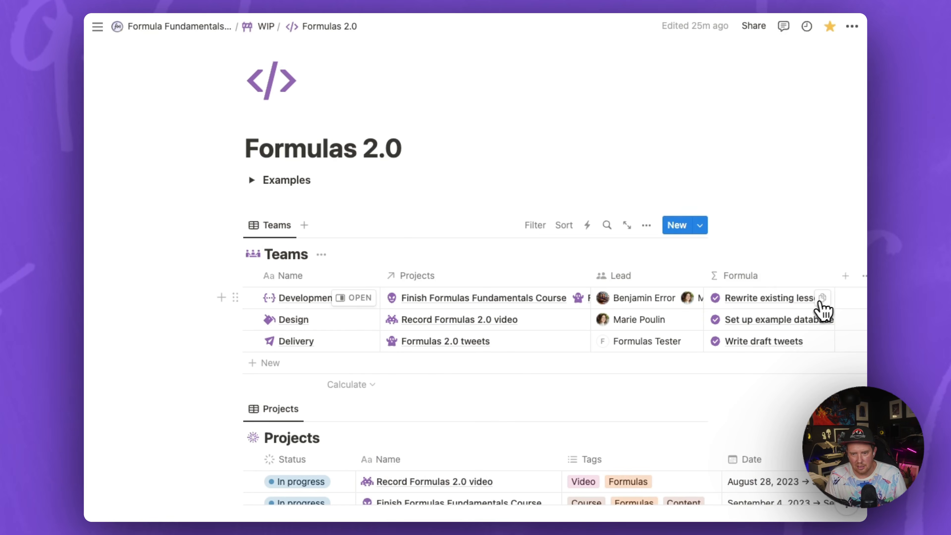
Turn on text wrapping for the Formula column of the Teams table
left_click(783, 276)
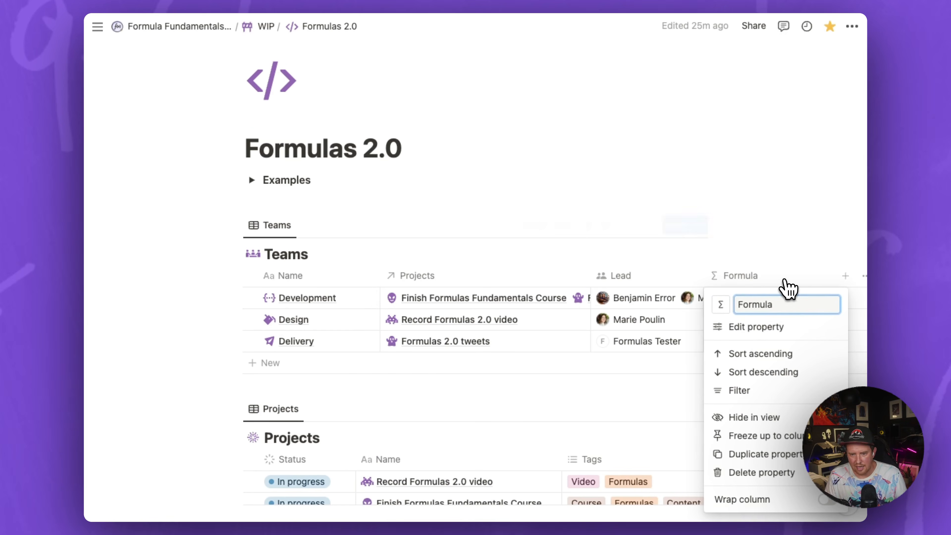
left_click(827, 499)
left_click(733, 210)
scroll(726, 341, "down", 5)
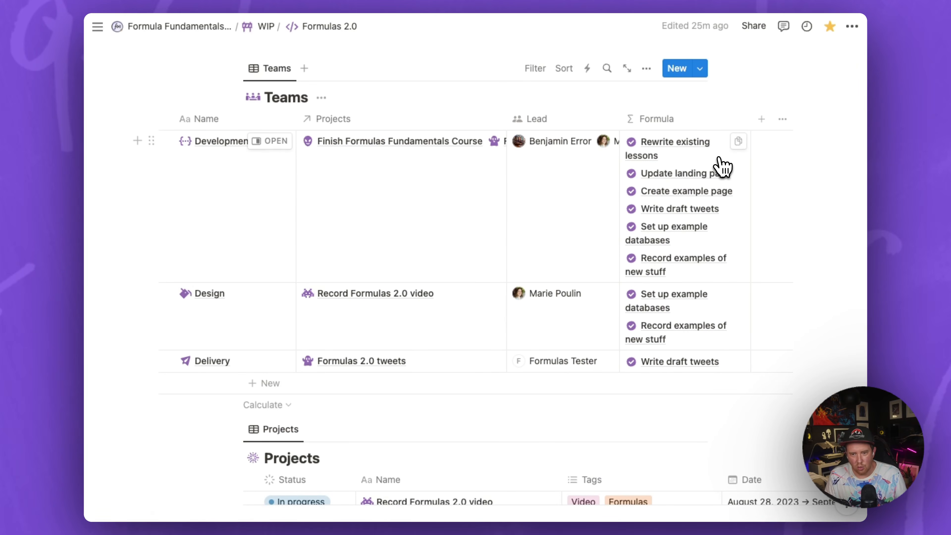
Append filter(current.Status != "Done") to the flattened task list in the Teams formula and save it
left_click(722, 167)
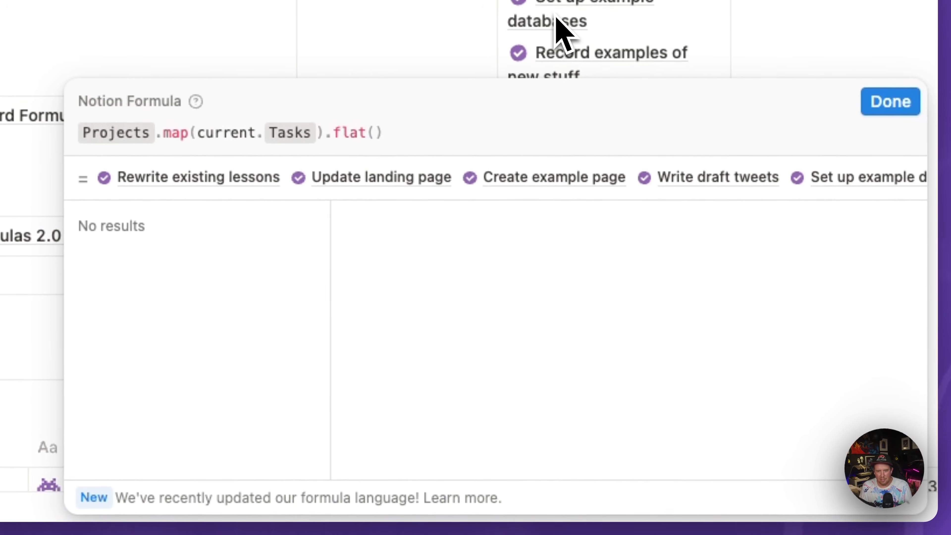
type(".filter(")
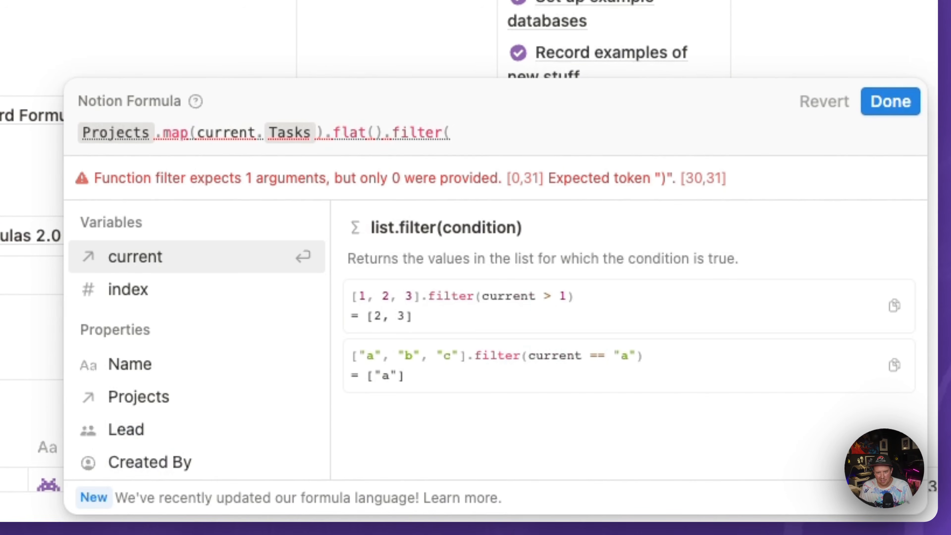
left_click(151, 258)
type(".")
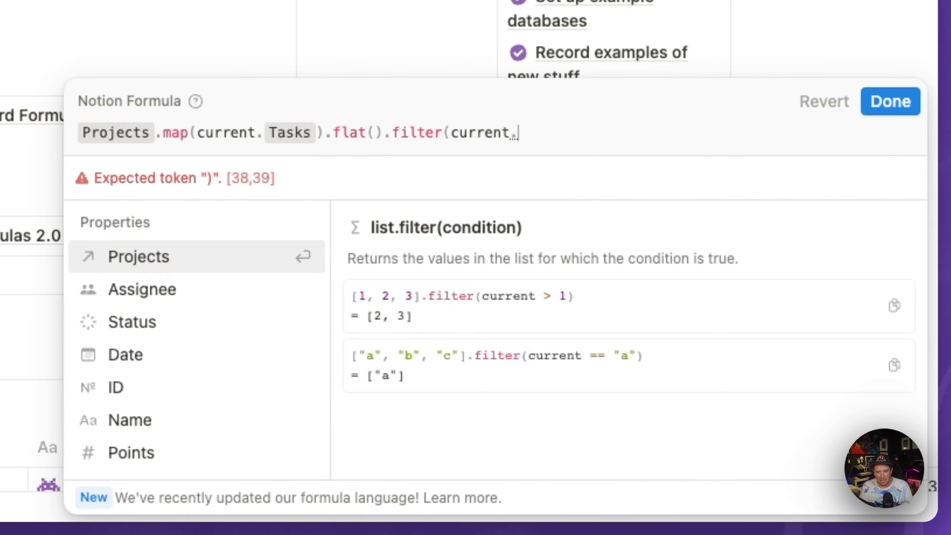
left_click(129, 325)
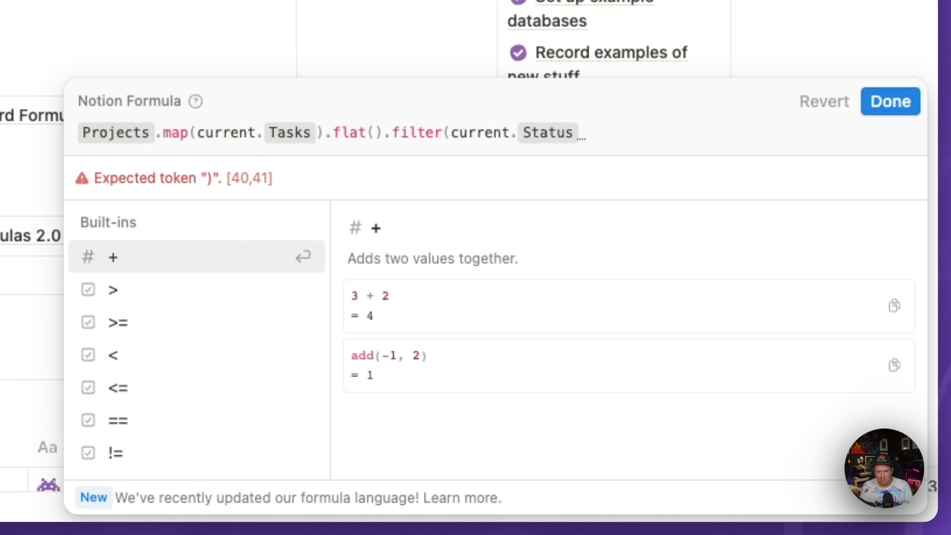
type("!= \"Done")
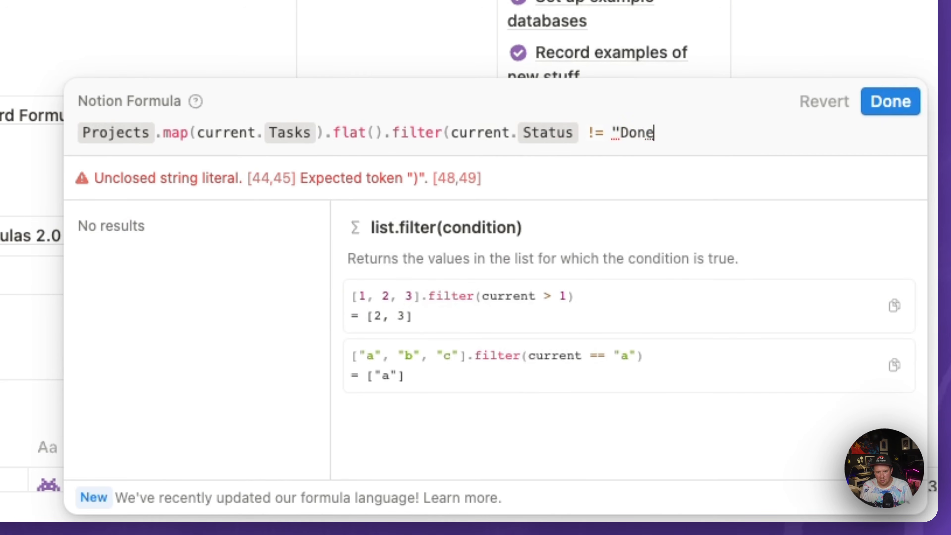
type("\")")
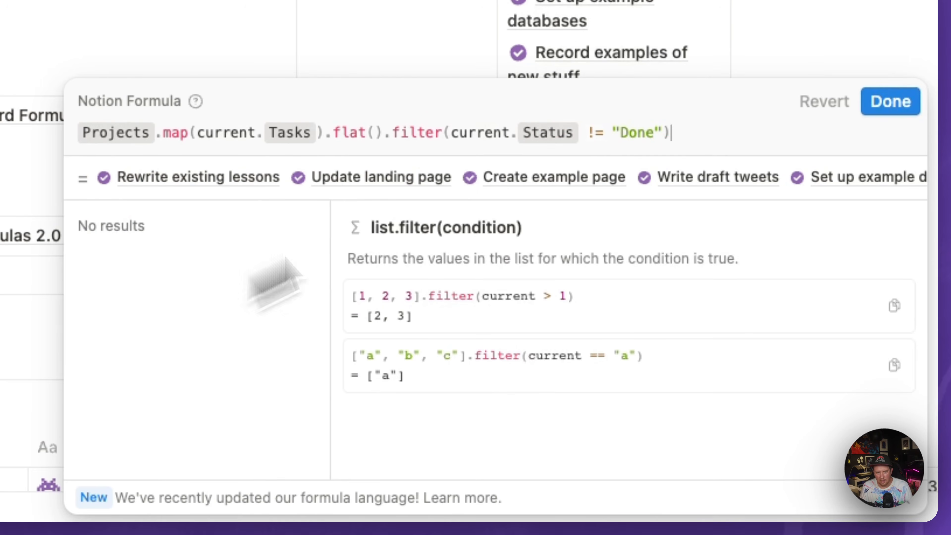
left_click(889, 101)
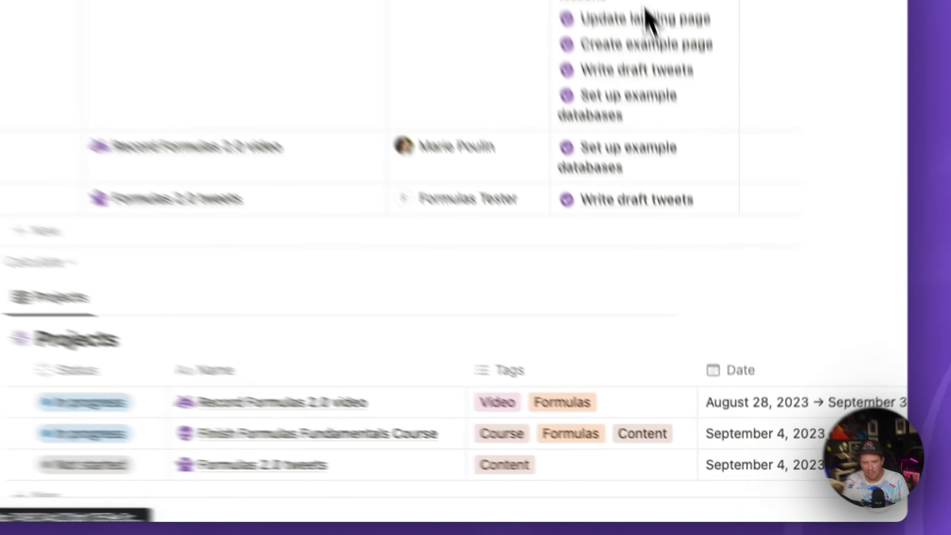
Set the status of the tasks Create example page, Update landing page and Write draft tweets to Done
scroll(671, 221, "down", 1)
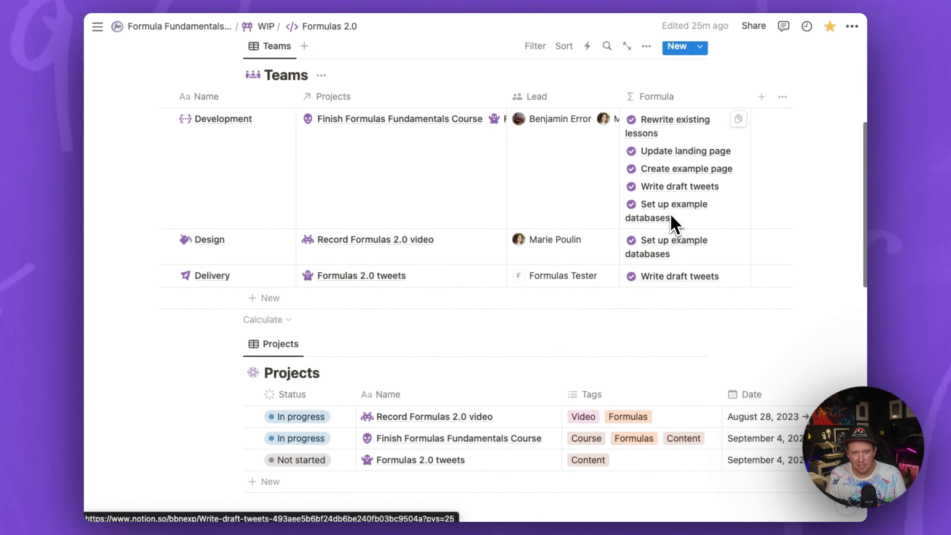
scroll(670, 225, "down", 15)
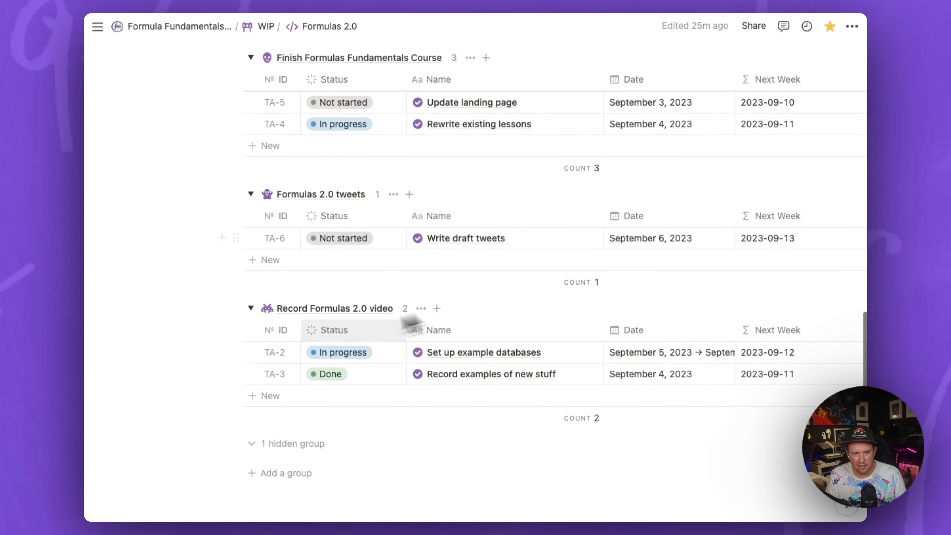
scroll(339, 312, "up", 3)
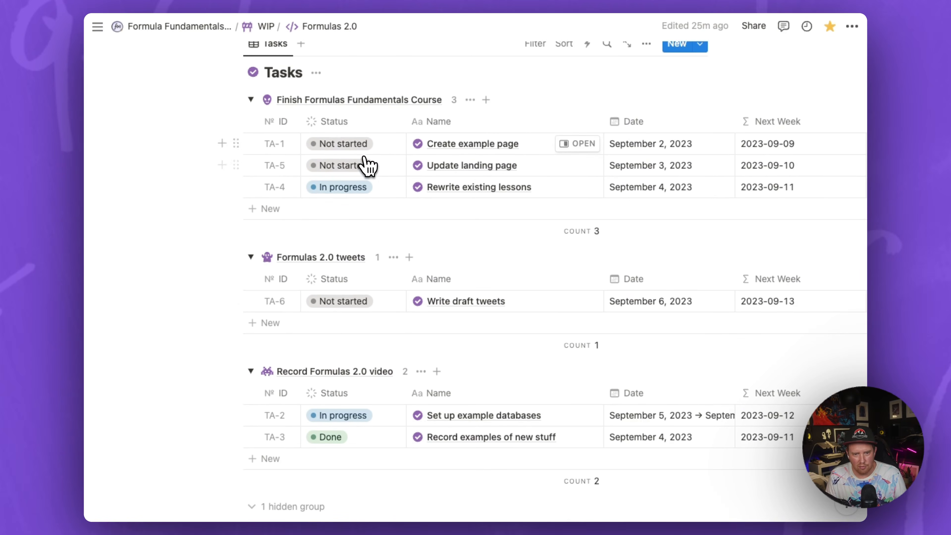
left_click(363, 148)
left_click(360, 280)
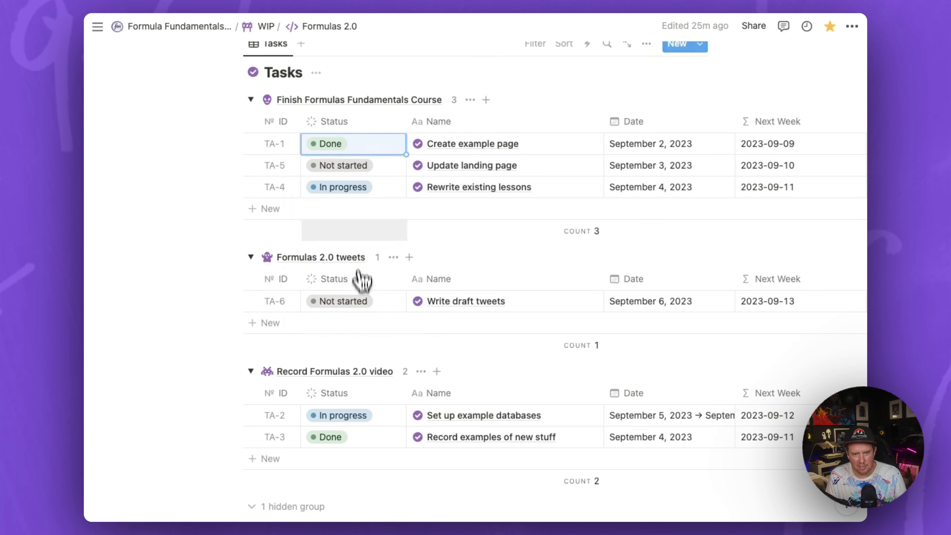
left_click(360, 176)
left_click(360, 306)
left_click(361, 304)
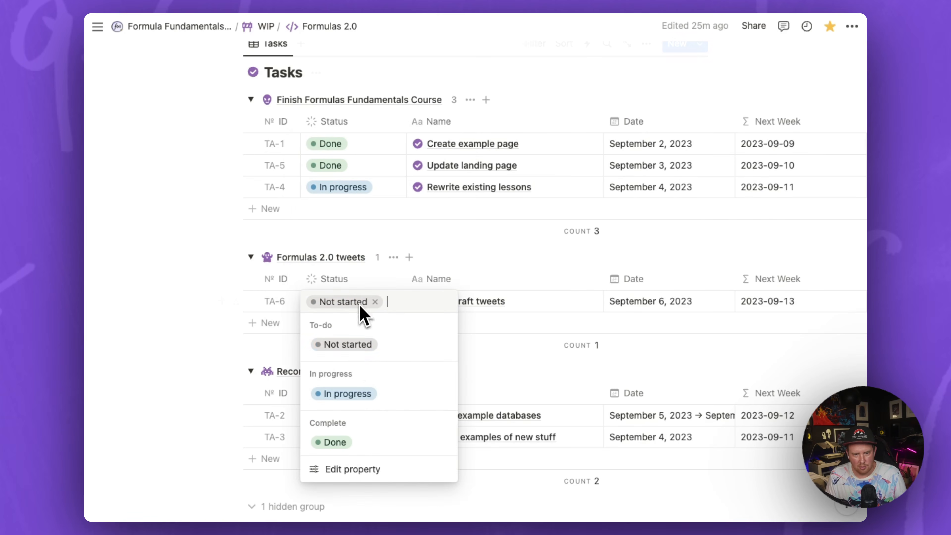
left_click(358, 443)
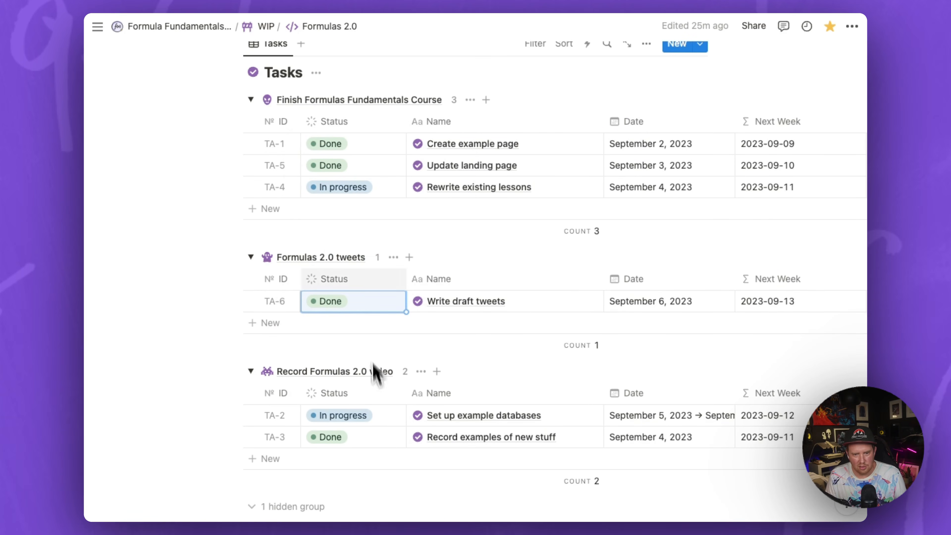
Widen the Formula column of the Teams table so the task names fit on one line
scroll(371, 248, "up", 15)
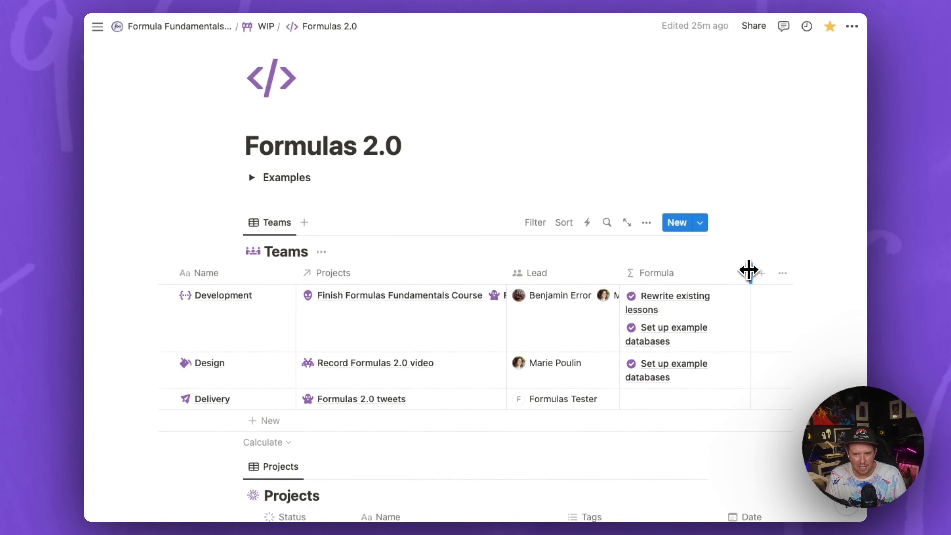
left_click_drag(749, 270, 772, 270)
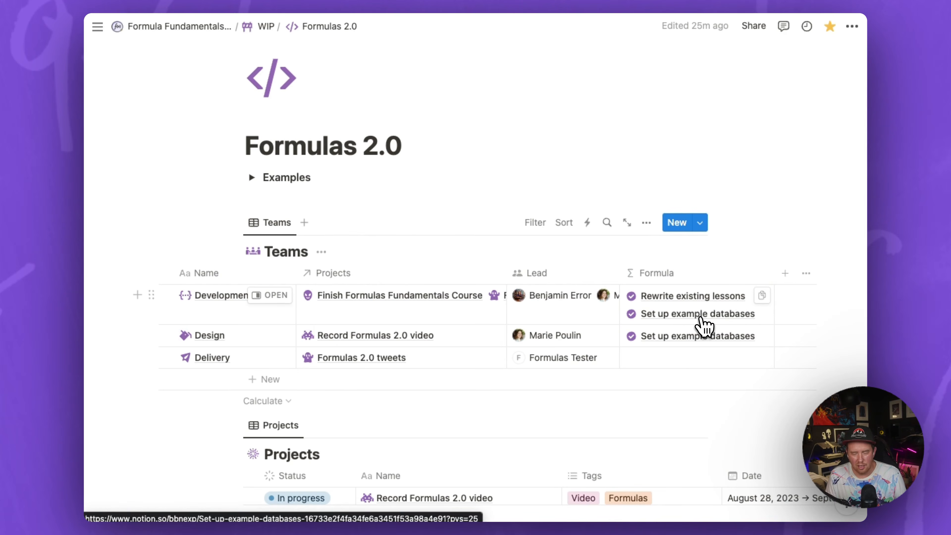
left_click(712, 313)
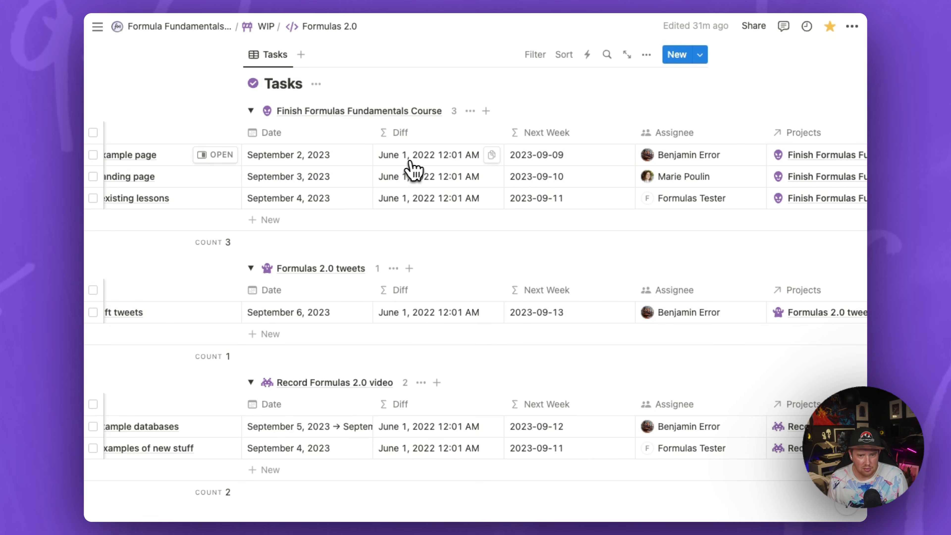
Open the Diff formula of the Tasks table and examine the fromTimestamp() argument and the date it returns
left_click(453, 161)
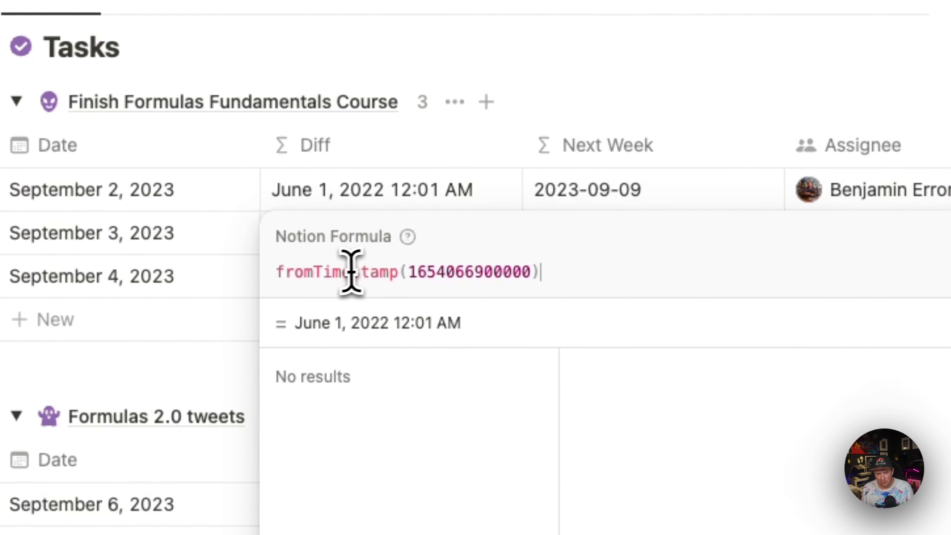
double_click(478, 272)
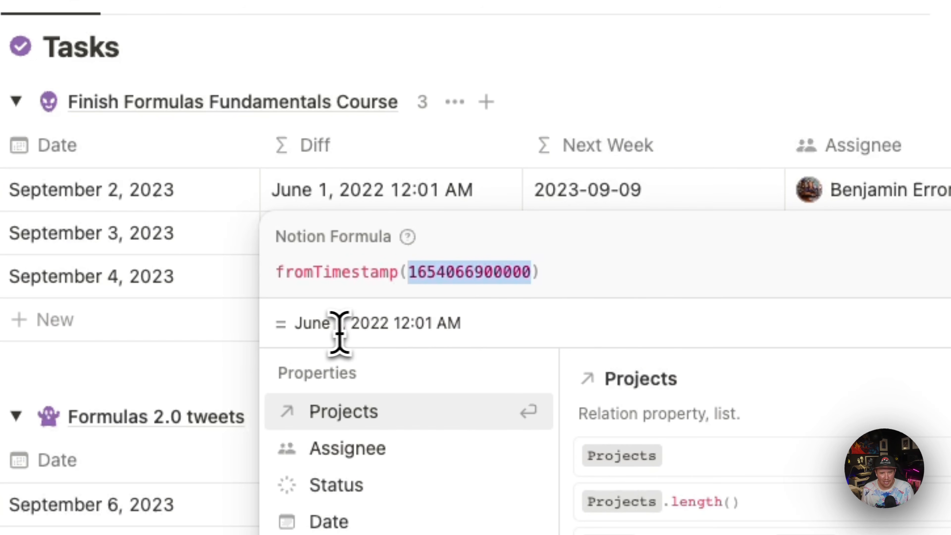
left_click_drag(302, 329, 486, 350)
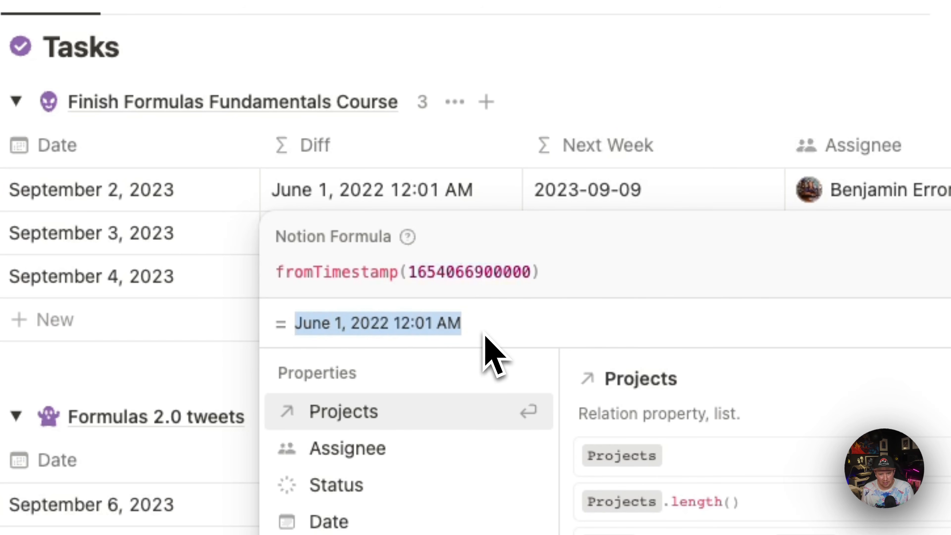
Replace the whole Diff formula with parseDate("2022-06-01T00:01")
triple_click(525, 272)
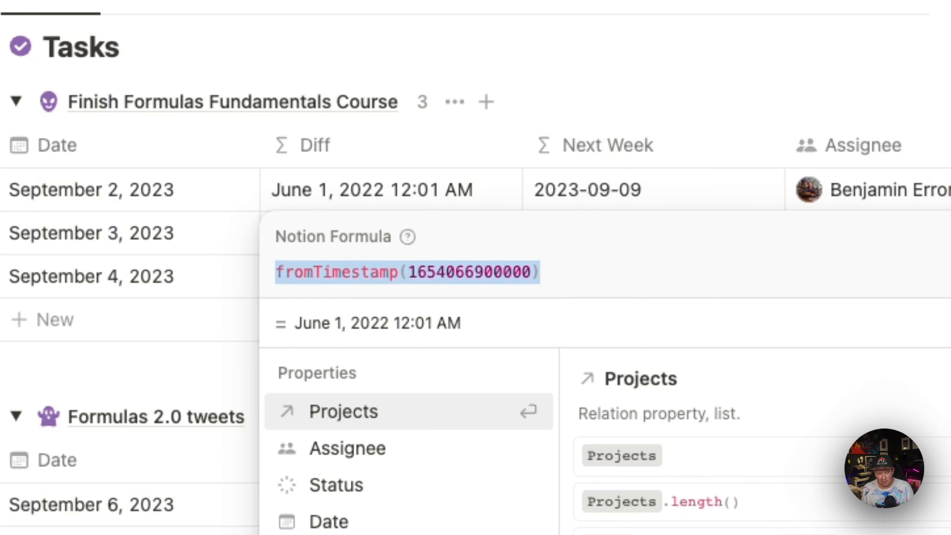
type("par")
key("Return")
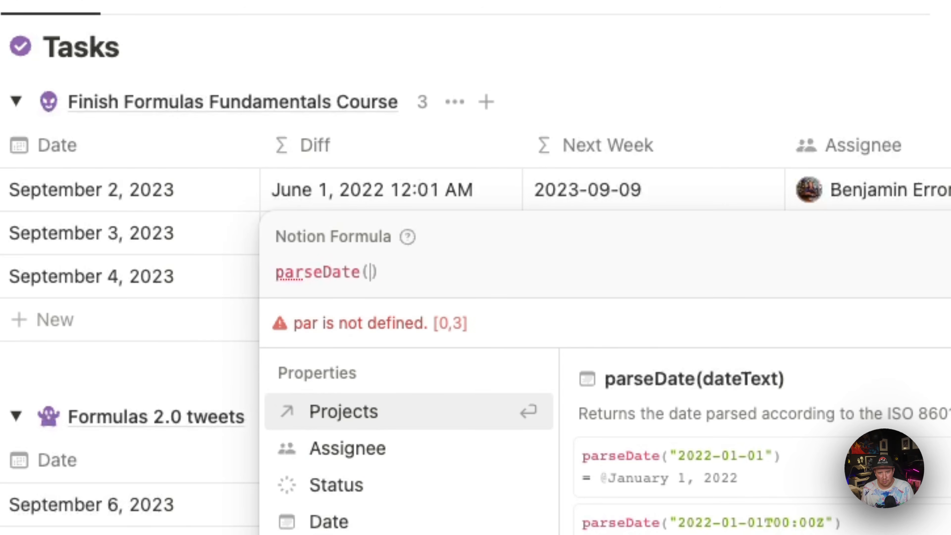
type("\"202")
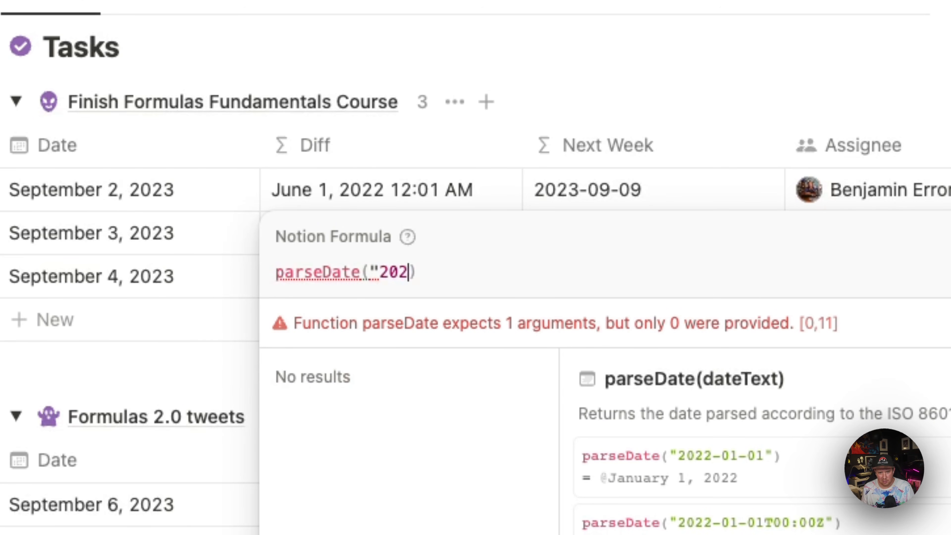
type("2-06-")
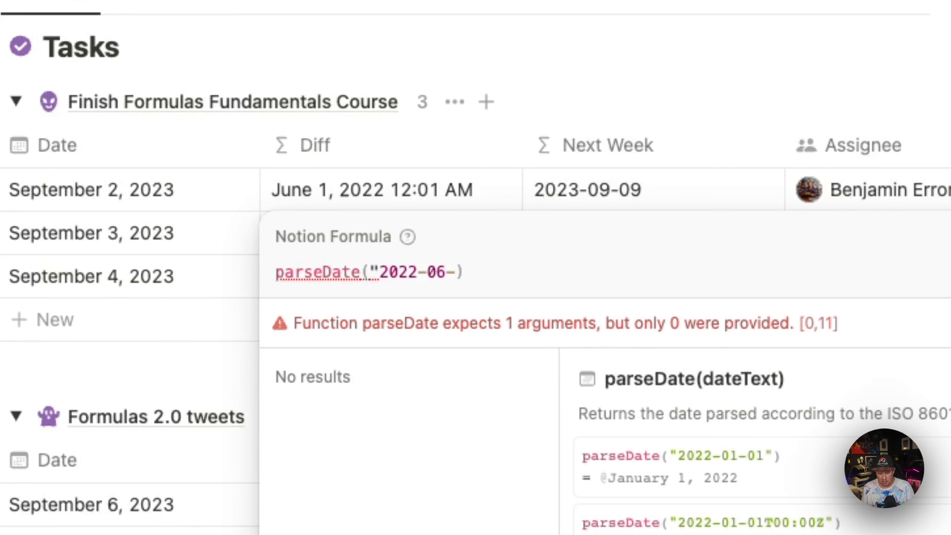
type("01T")
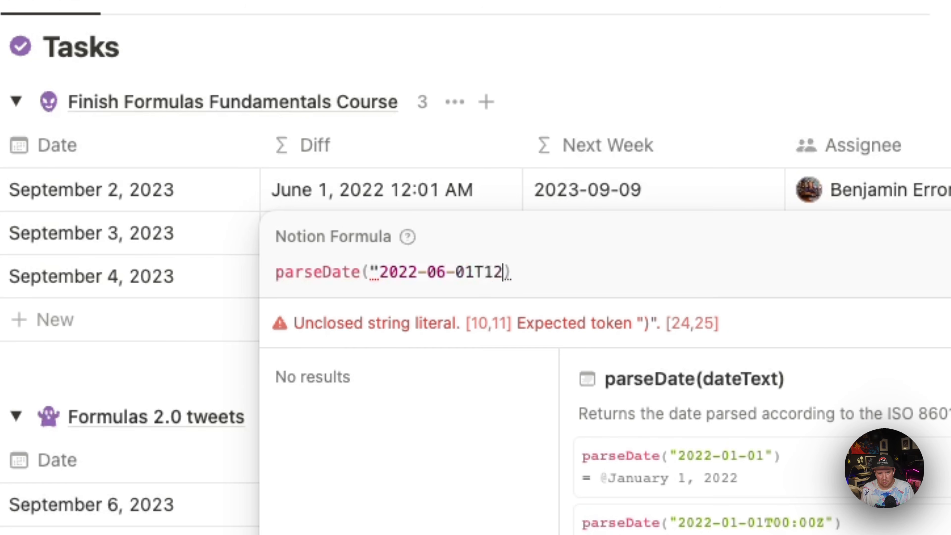
type("00:0")
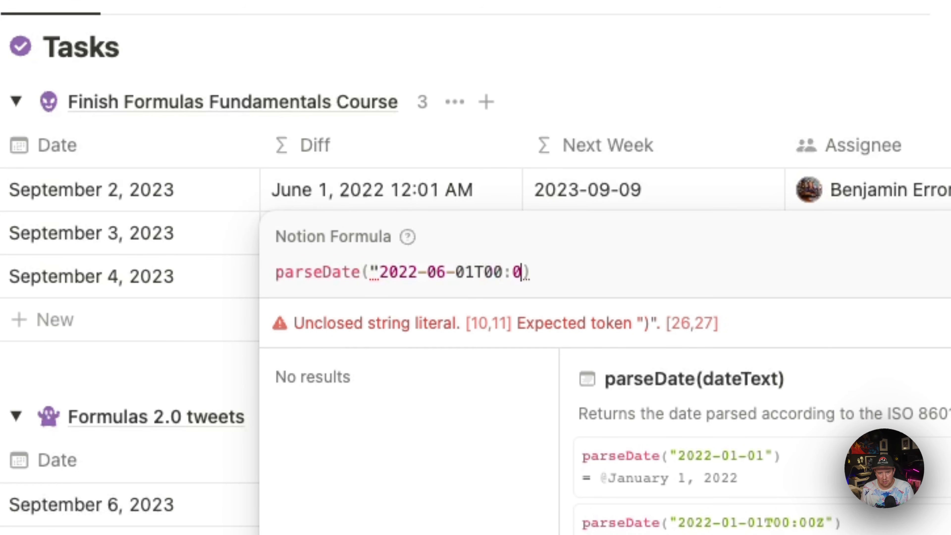
type("1\"")
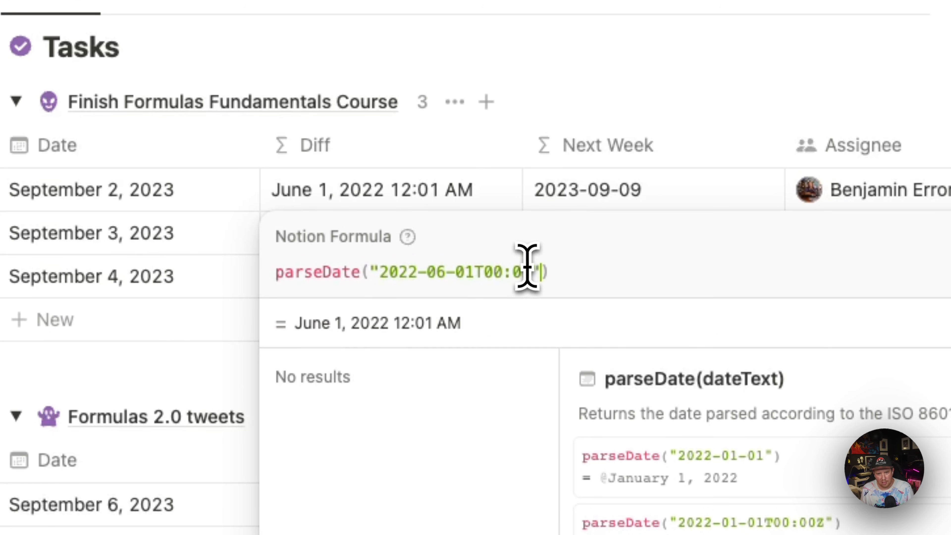
Compare the parseDate() date string and its ISO 8601 documentation note with the date-time examples in Wikipedia's ISO 8601 article
left_click_drag(378, 274, 530, 275)
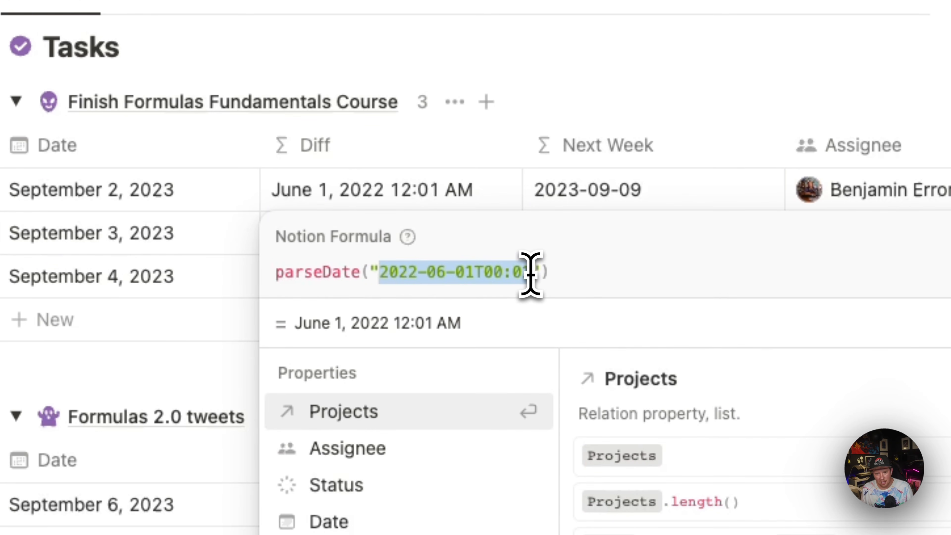
left_click(531, 276)
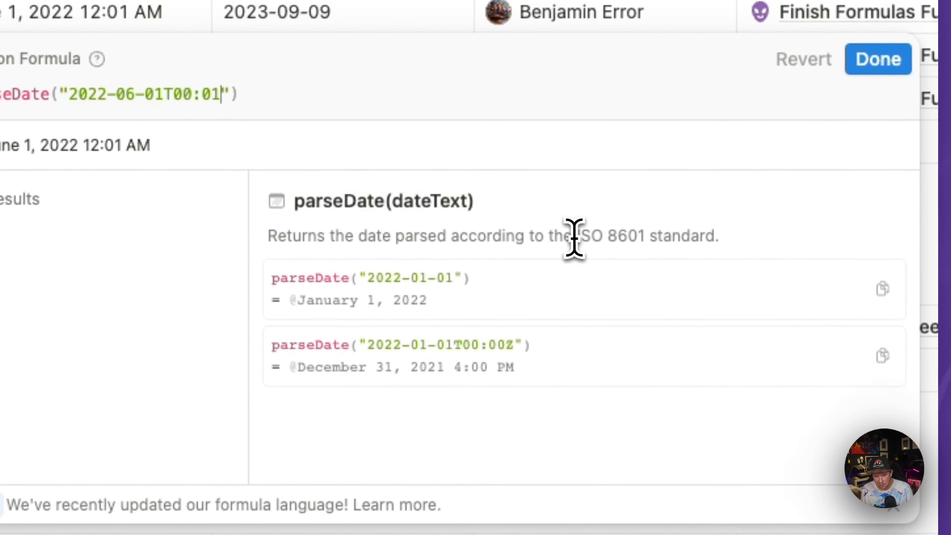
left_click_drag(574, 238, 647, 239)
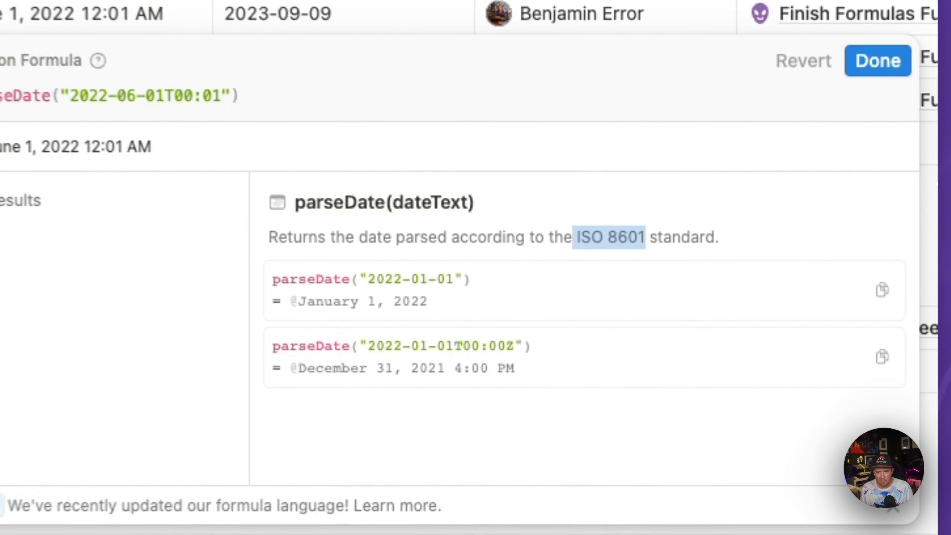
key("super+shift+bracketright")
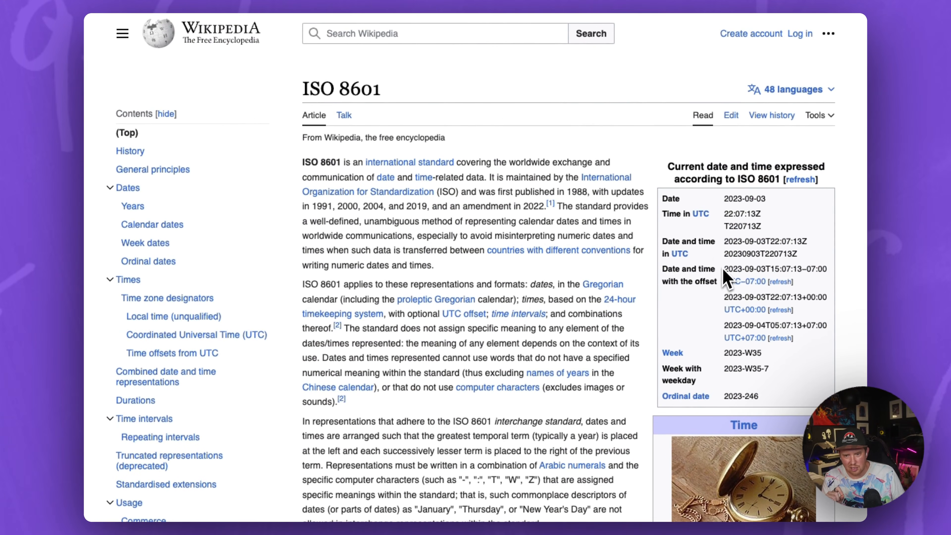
left_click_drag(725, 243, 771, 243)
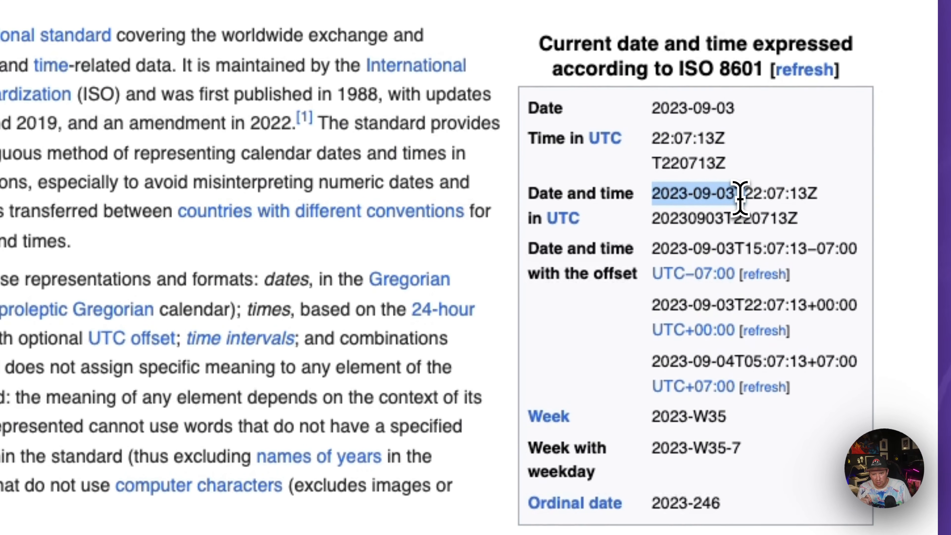
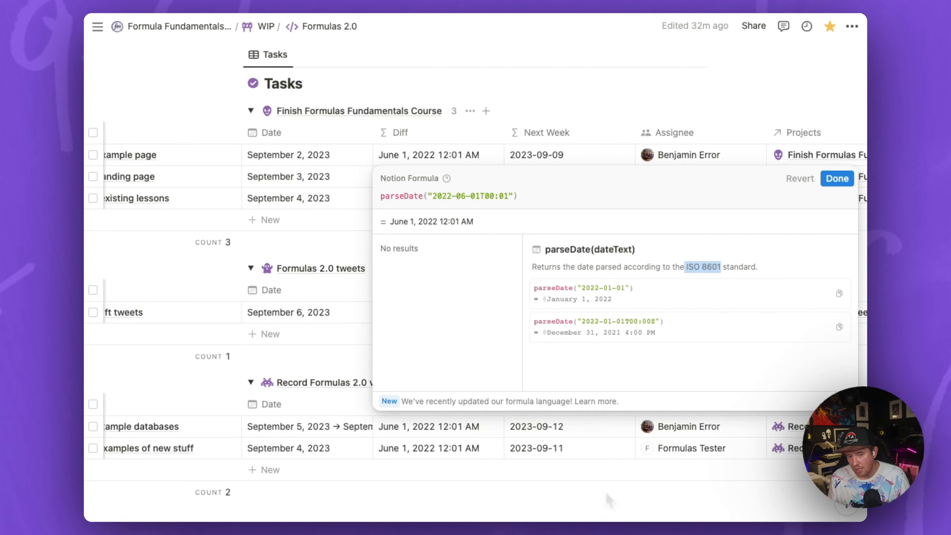
Append .dateAdd(1, "years") to the parseDate("2022-06-01T00:01") expression in the Diff formula
left_click(536, 197)
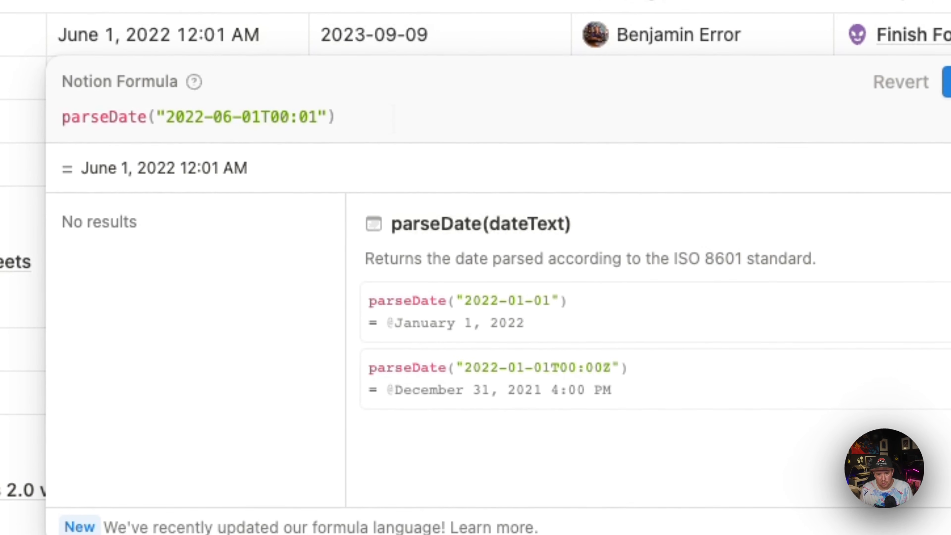
type(".")
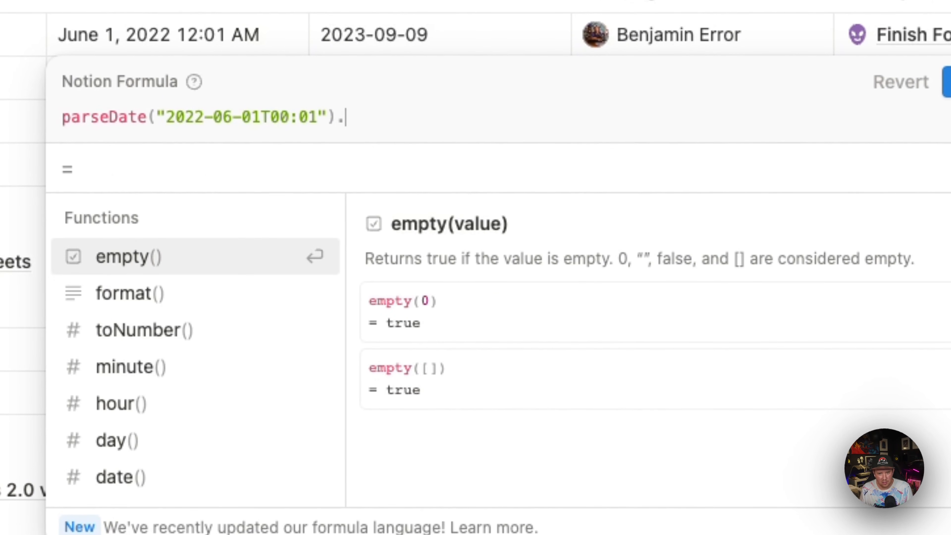
type("date")
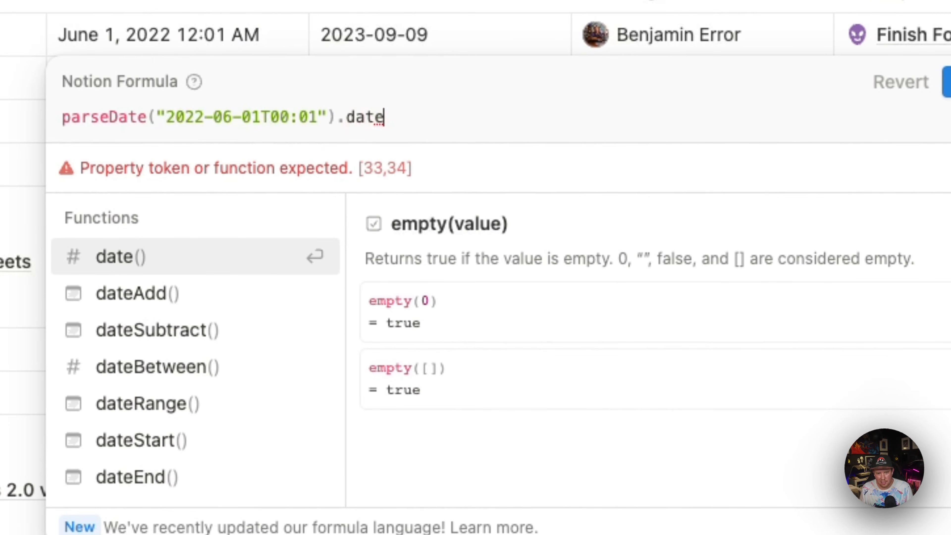
key("Down")
key("Return")
type("1, \"years\"")
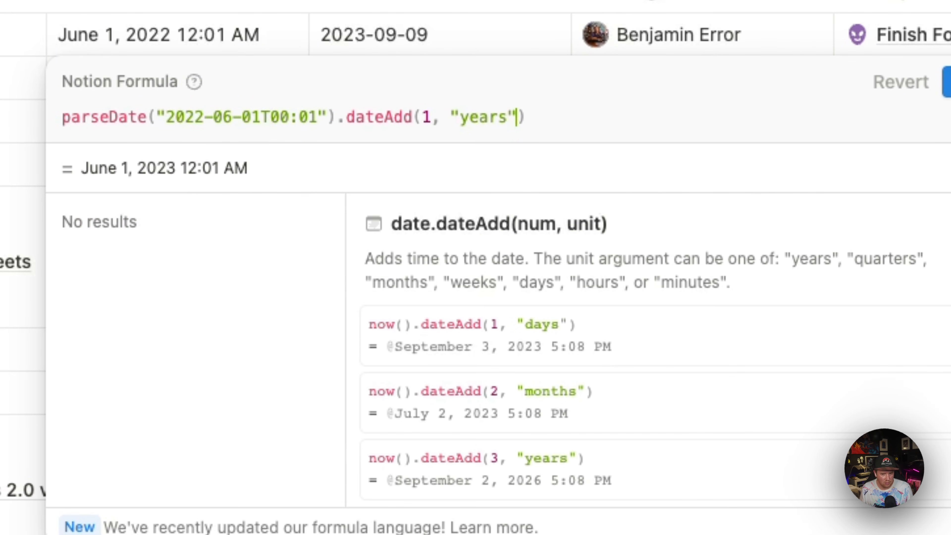
left_click(564, 129)
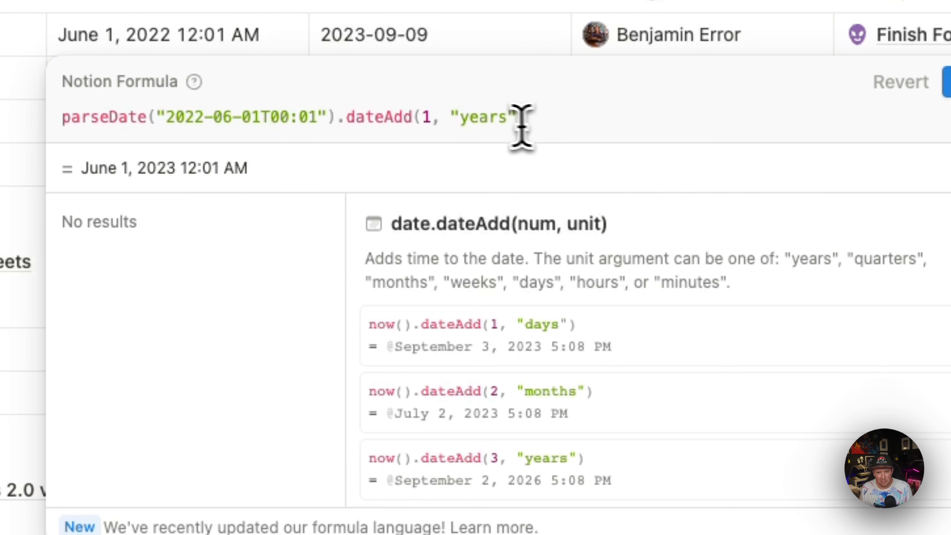
left_click_drag(72, 122, 579, 127)
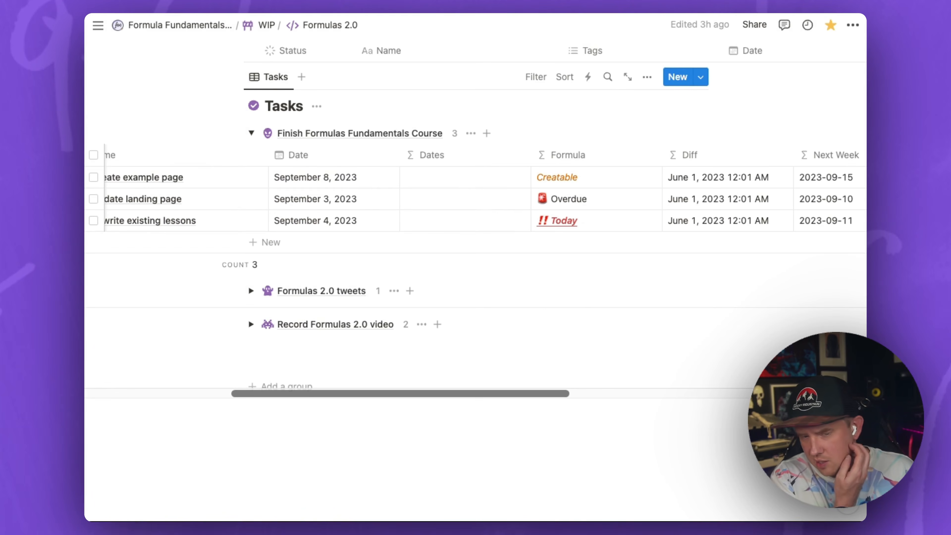
Open the empty Dates formula of the Tasks table and enter dateStart() with the Date property as its argument
left_click(465, 193)
type("d")
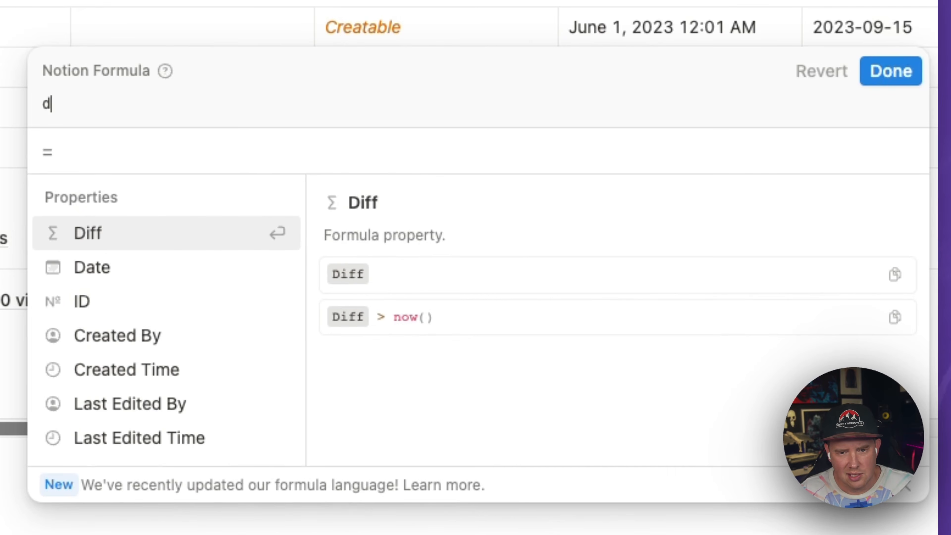
type("ate")
key("Down")
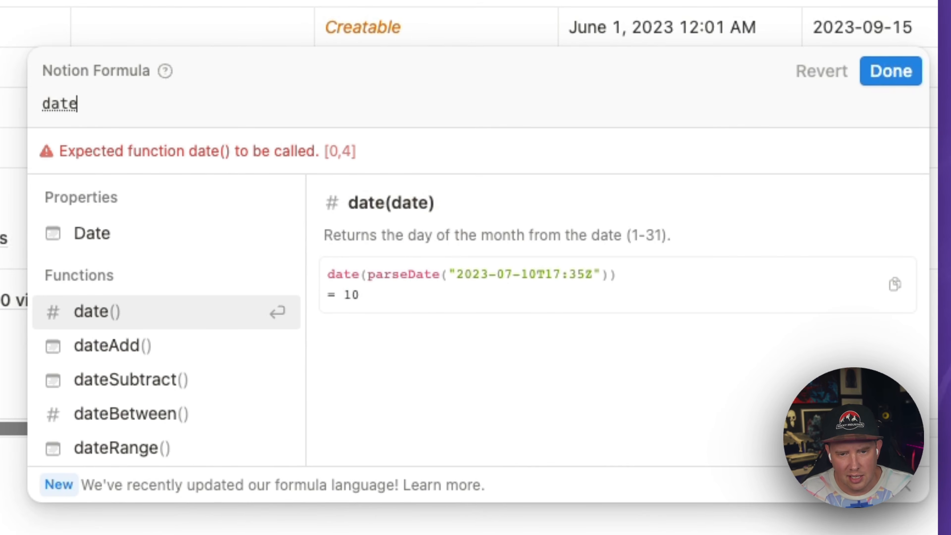
type("Start")
key("Return")
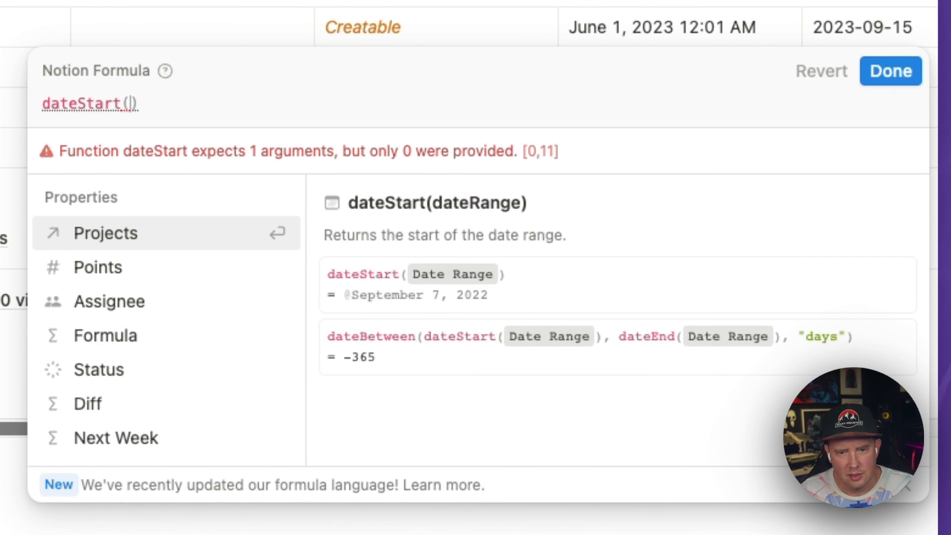
type("Date")
key("Return")
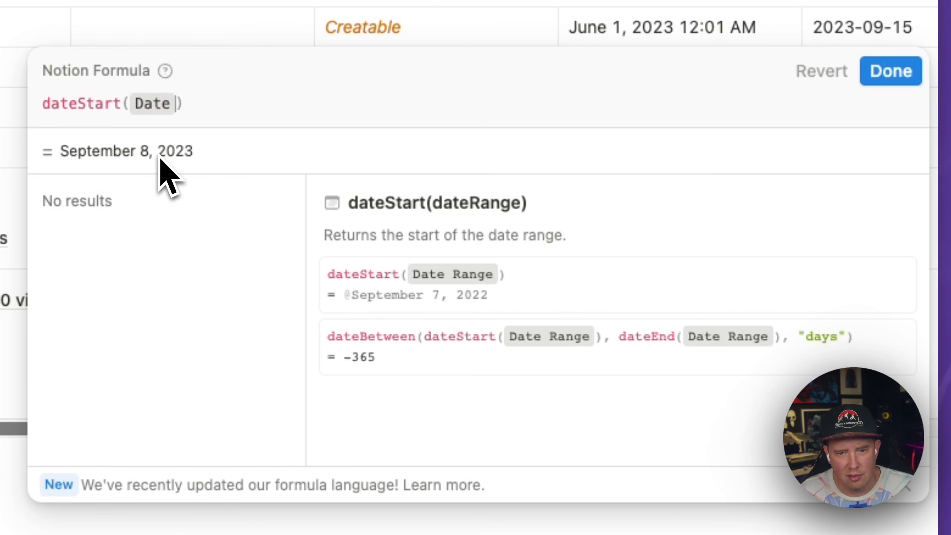
Try the old function names start and end in place of dateStart around the Date property, and remove them
double_click(79, 106)
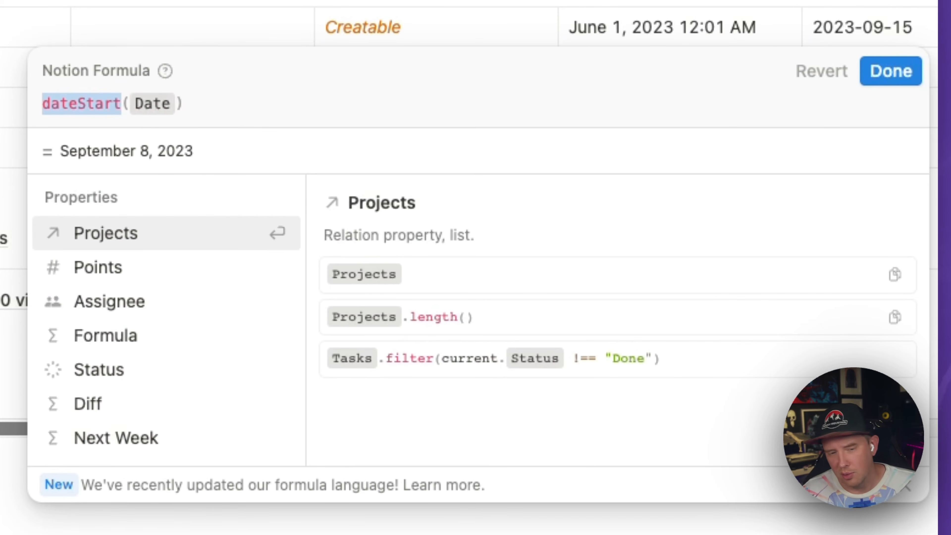
type("start")
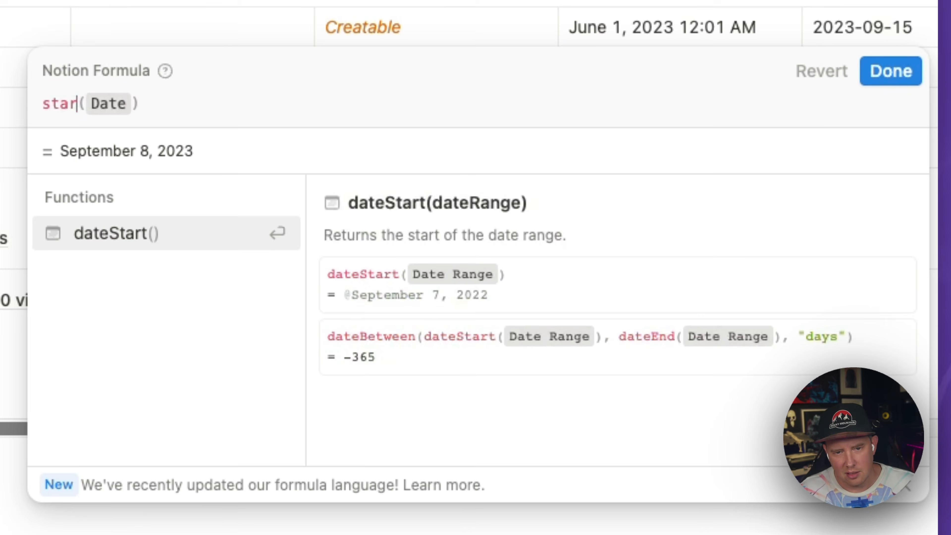
key("BackSpace")
key("BackSpace")
key("BackSpace")
key("BackSpace")
key("BackSpace")
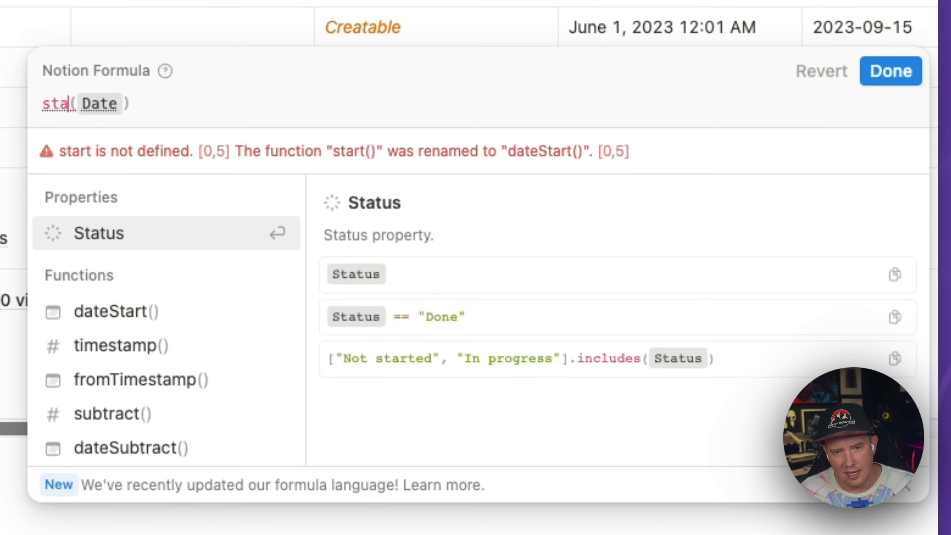
type("end")
key("BackSpace")
key("BackSpace")
key("BackSpace")
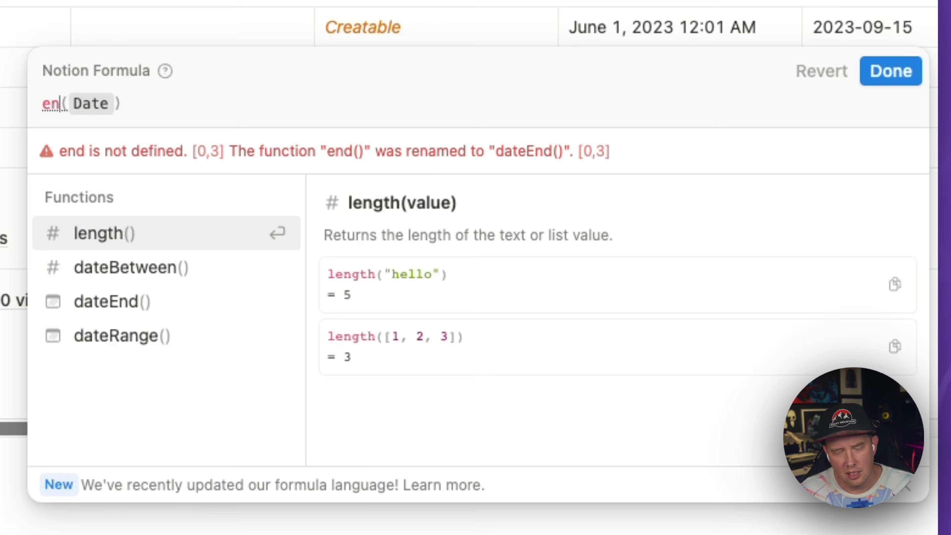
Complete the Dates formula as dateEnd() with the Date property as its only argument
type("dateEnd")
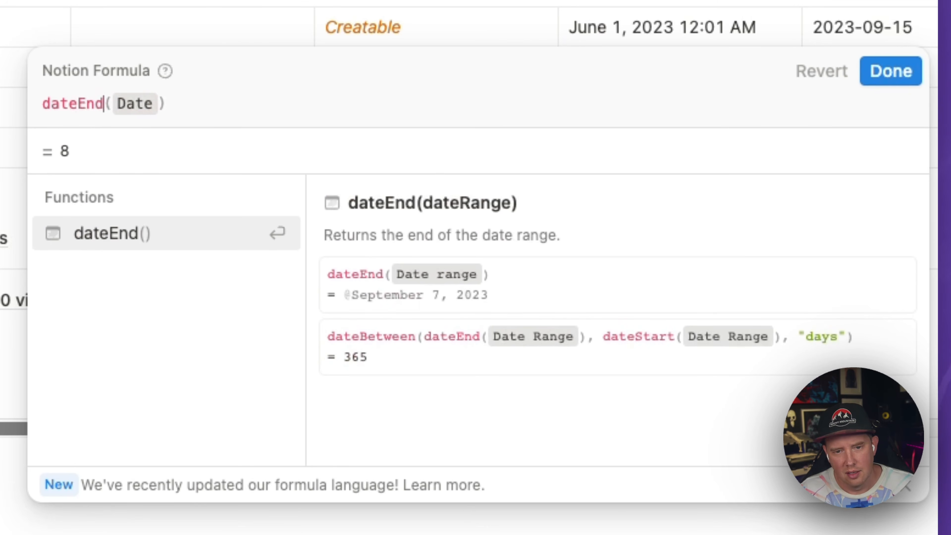
left_click(123, 233)
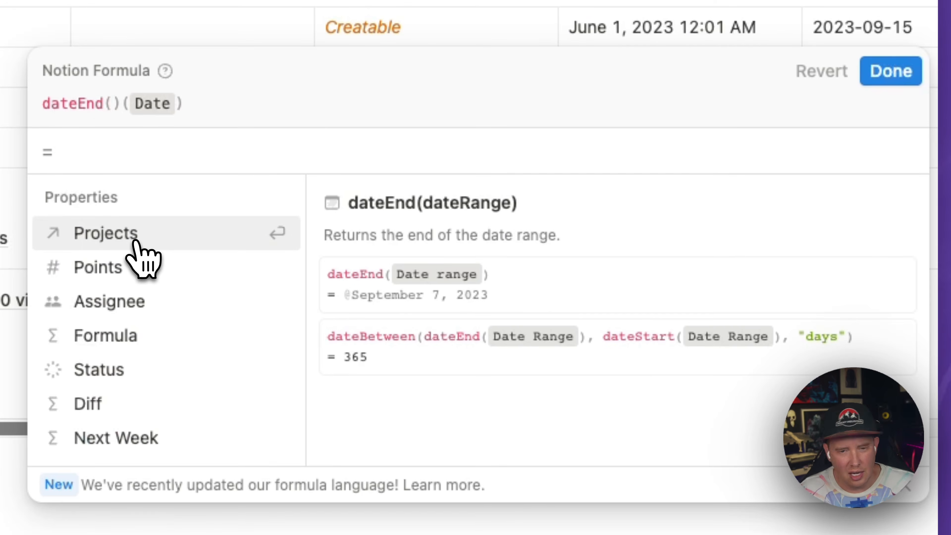
key("Delete")
key("Delete")
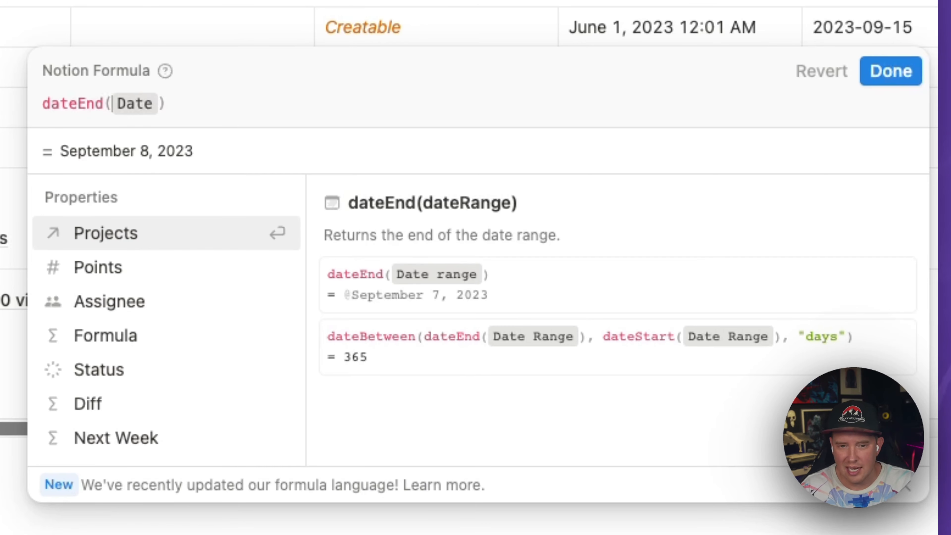
left_click(266, 118)
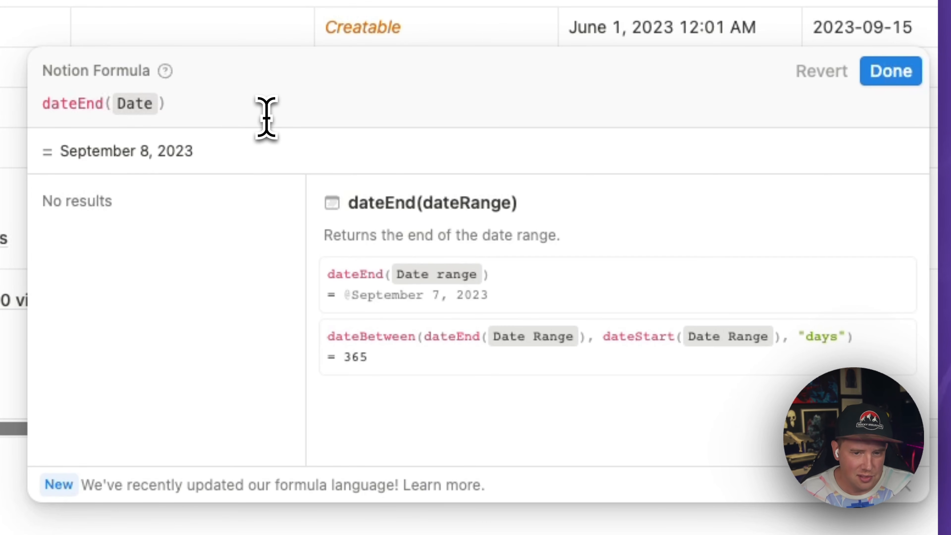
Replace the whole Dates formula with the week() function applied to the Date property
key("super+a")
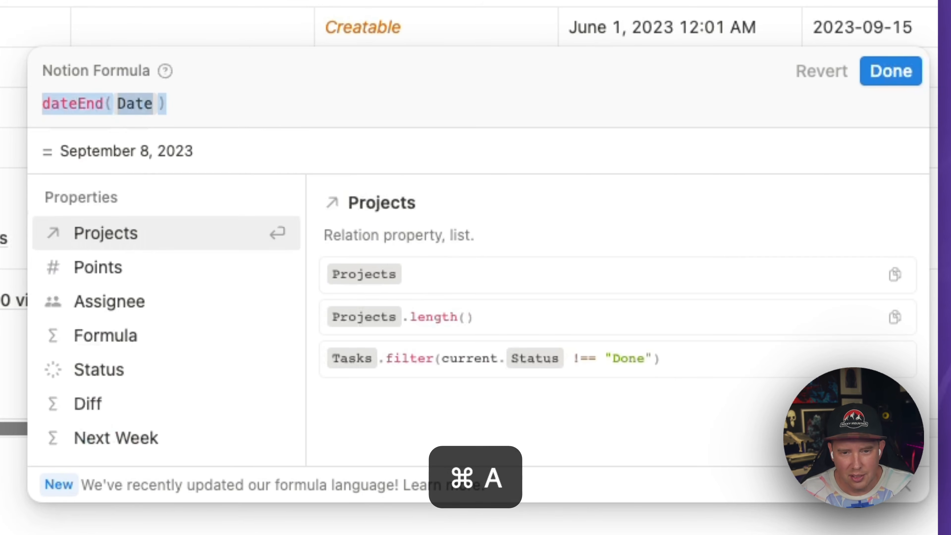
type("wee")
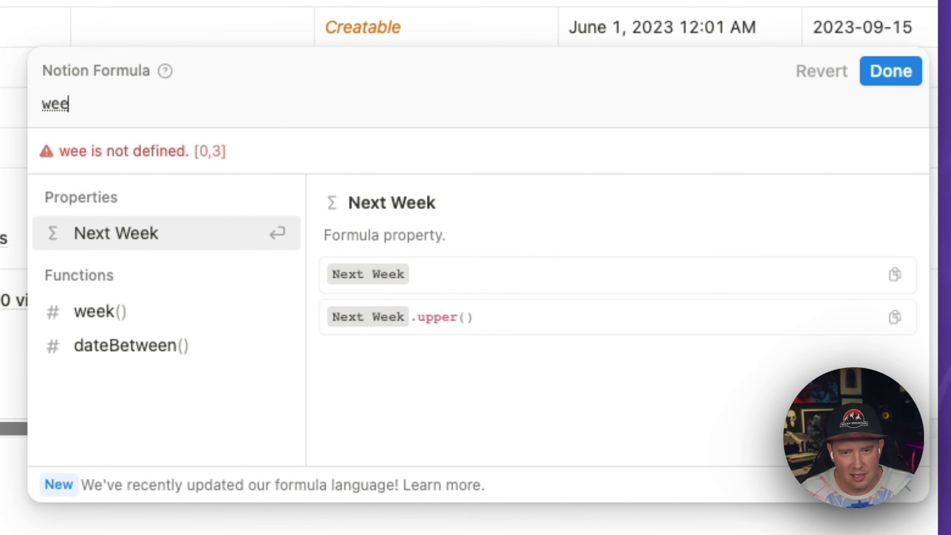
type("k(")
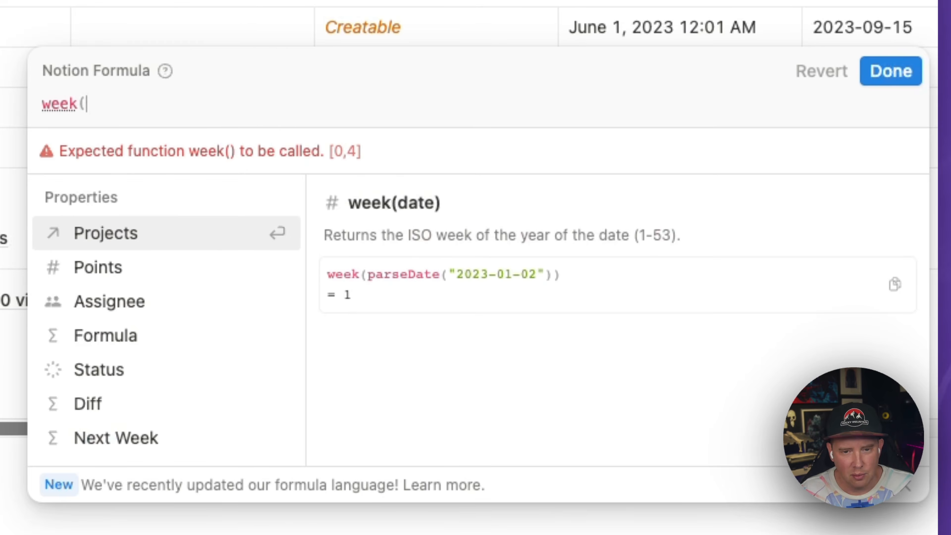
type("date")
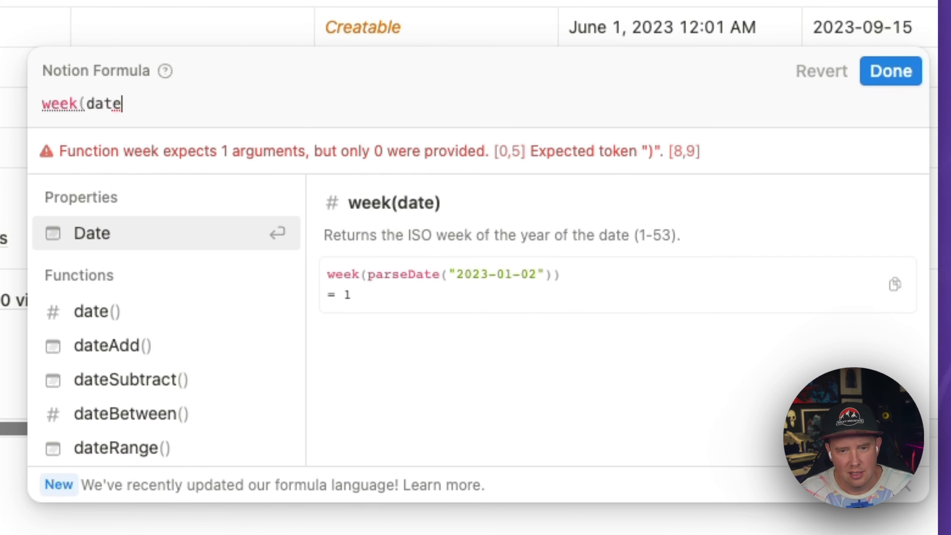
Complete the Dates formula as week(Date) == week(now()) and save it
key("Return")
type(")")
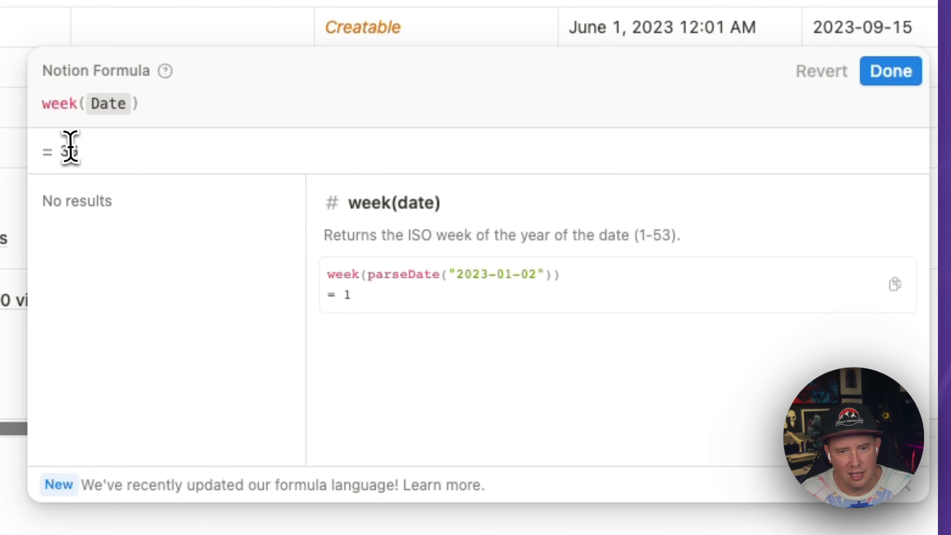
double_click(71, 150)
left_click(251, 109)
type("==")
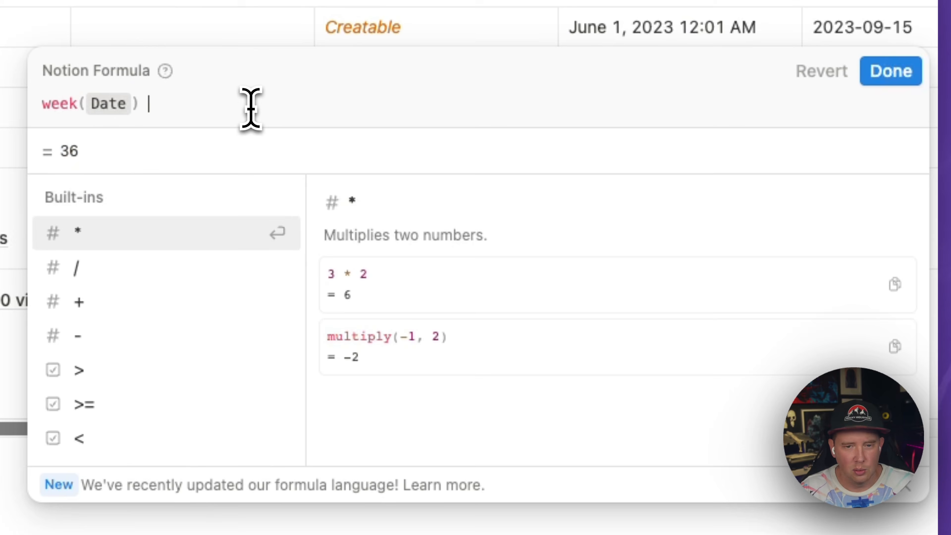
type(" week")
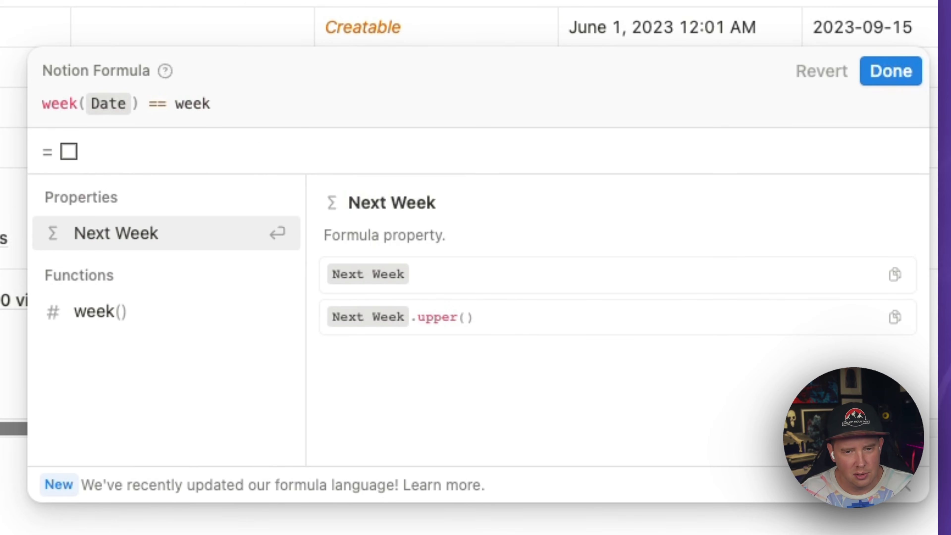
type("(now())")
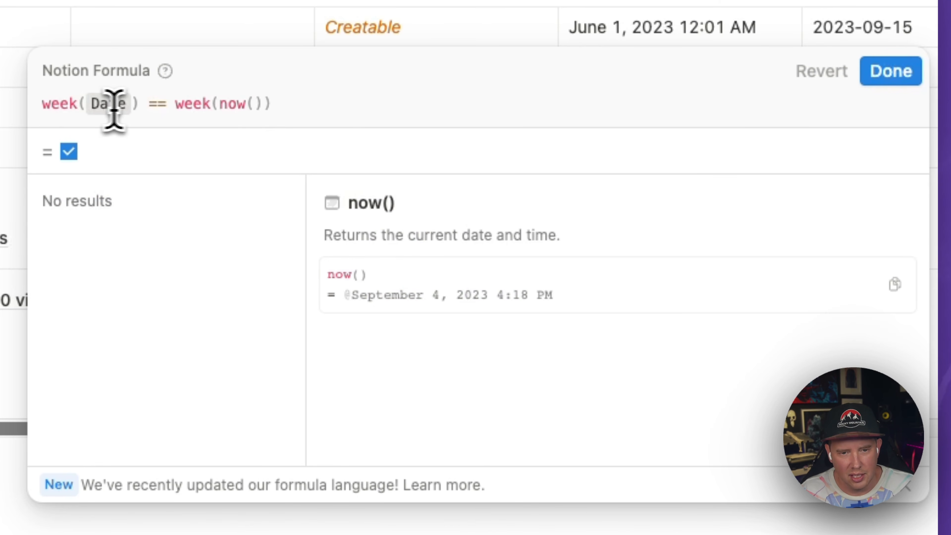
left_click(193, 103)
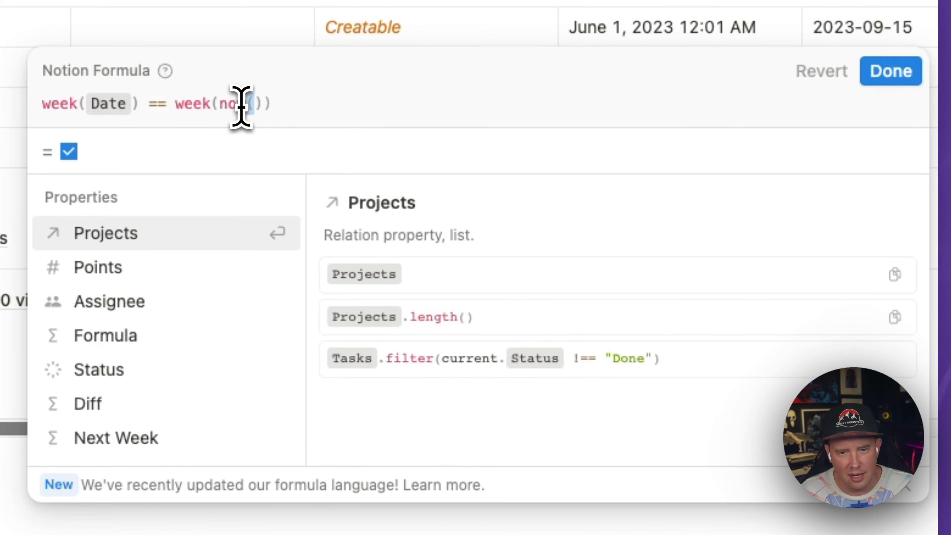
left_click(339, 105)
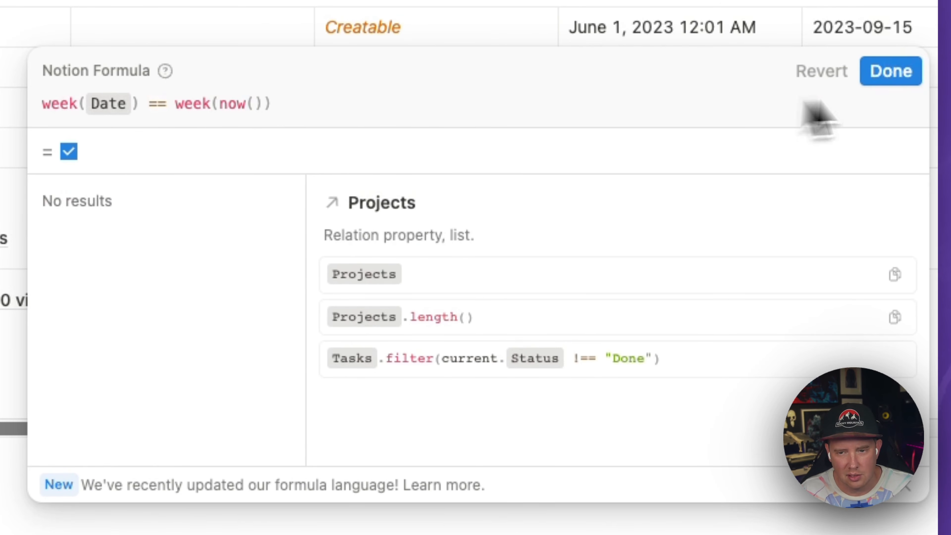
left_click(890, 71)
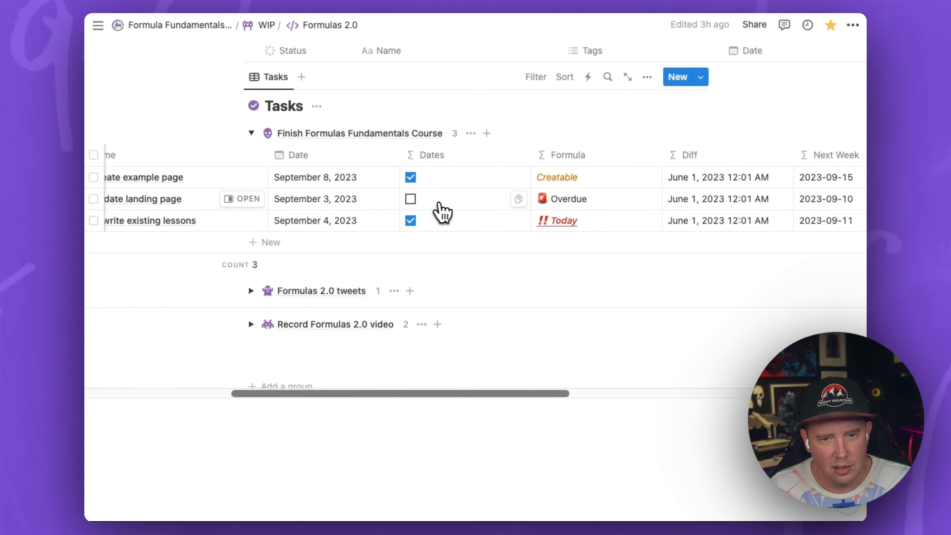
Check the landing page task's date against the calendar weeks, leaving the date as it is
left_click(374, 199)
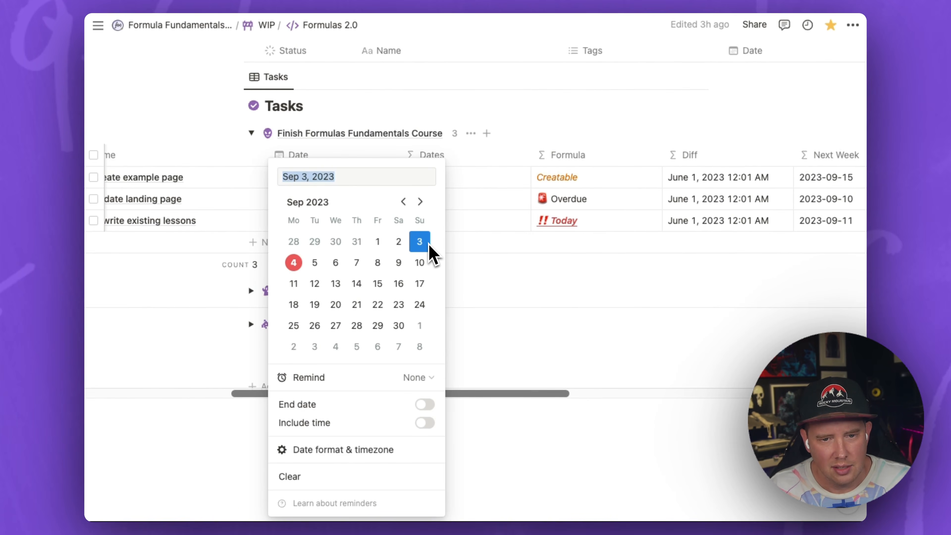
left_click(476, 215)
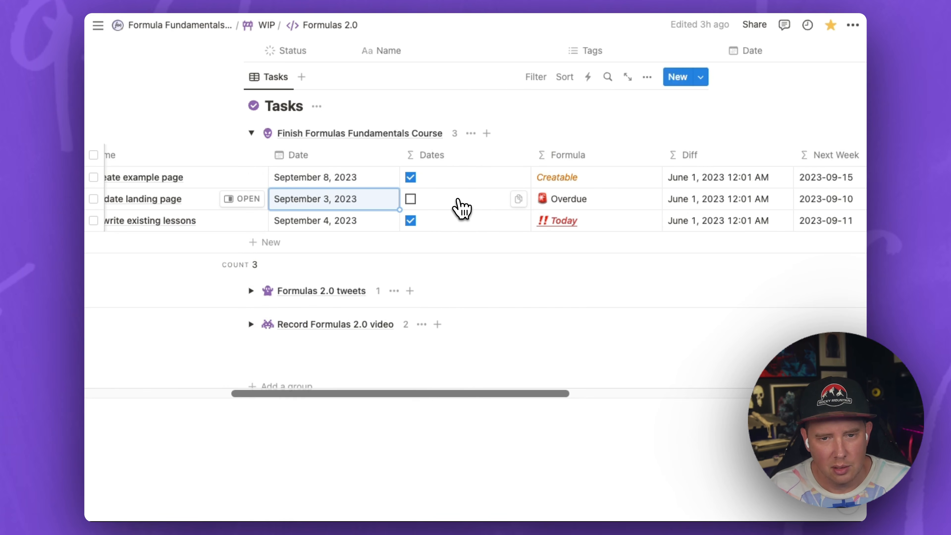
left_click(461, 206)
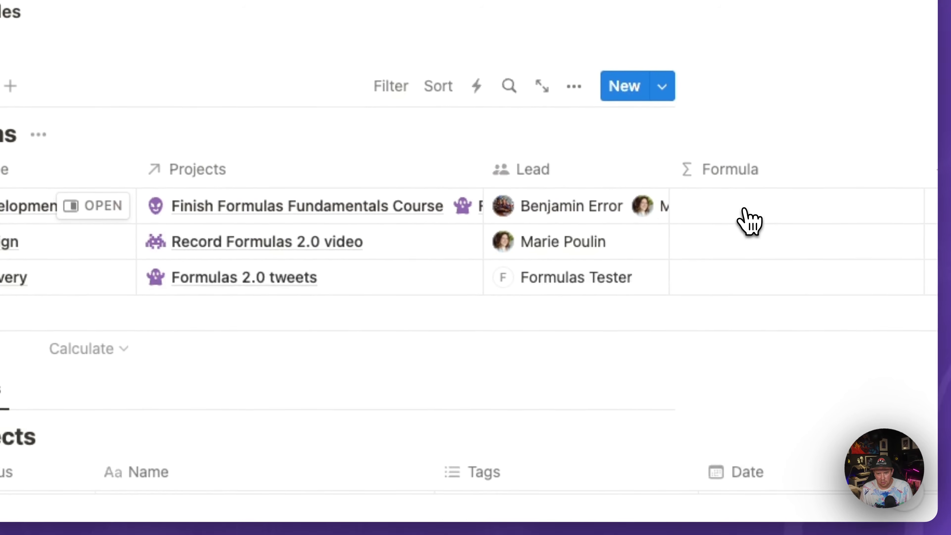
Start a multi-line lets() formula in the empty Formula column beside Lead, declaring a variable named tasks
left_click(749, 331)
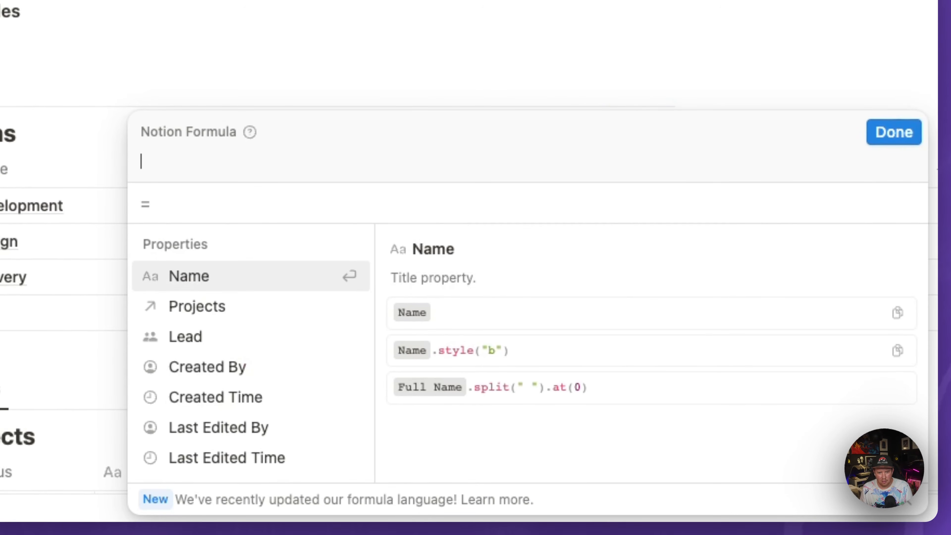
type("let")
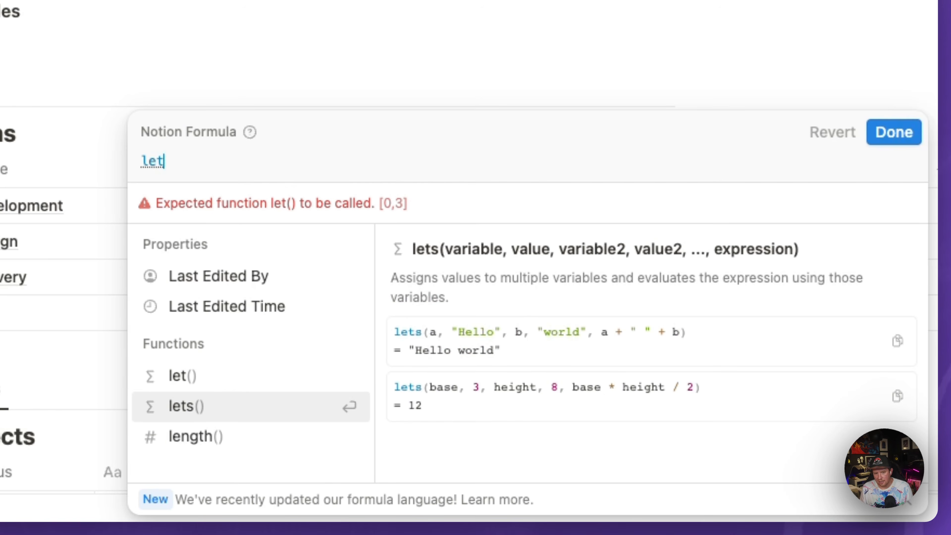
key("Return")
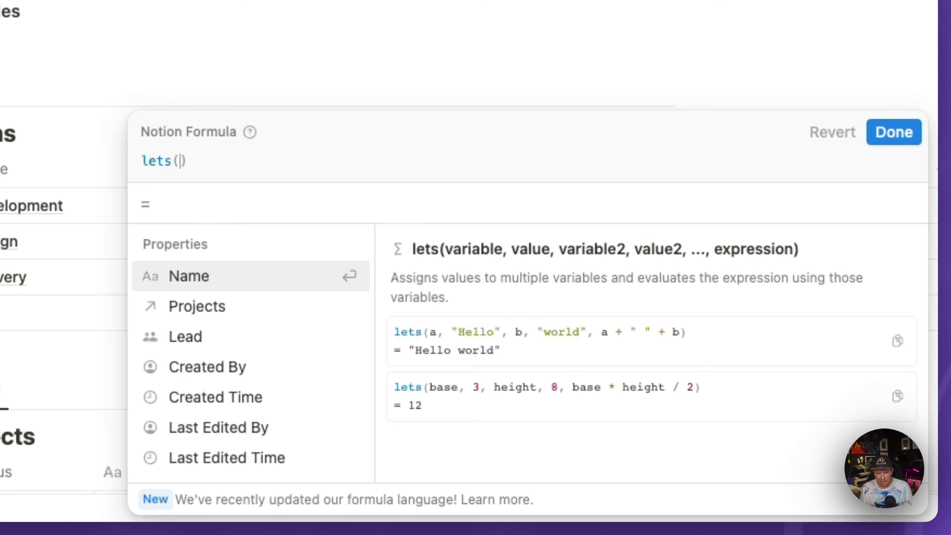
key("shift+Return")
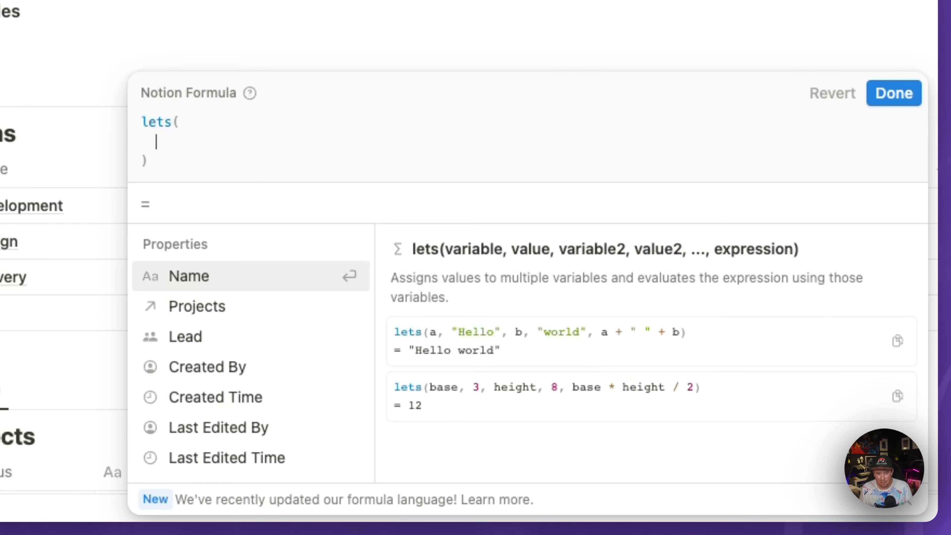
type("tas")
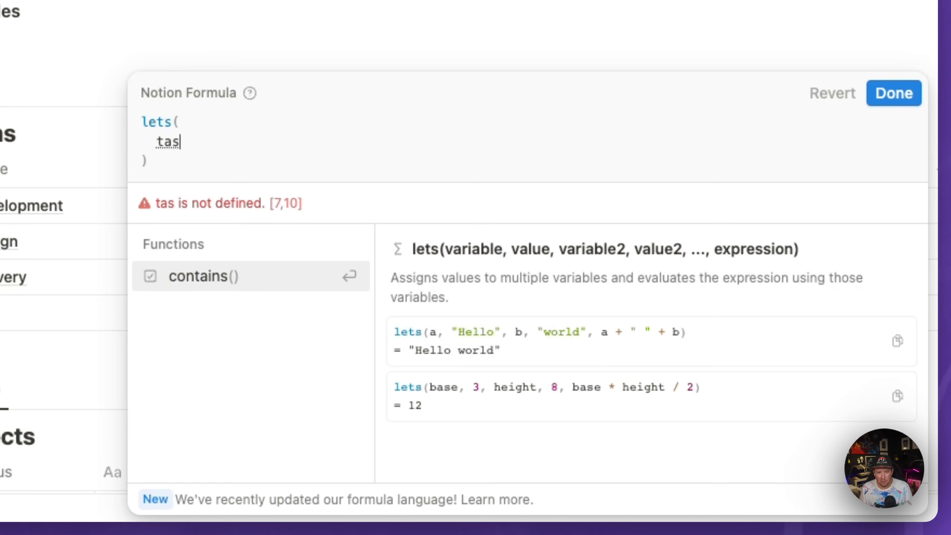
type("ks,")
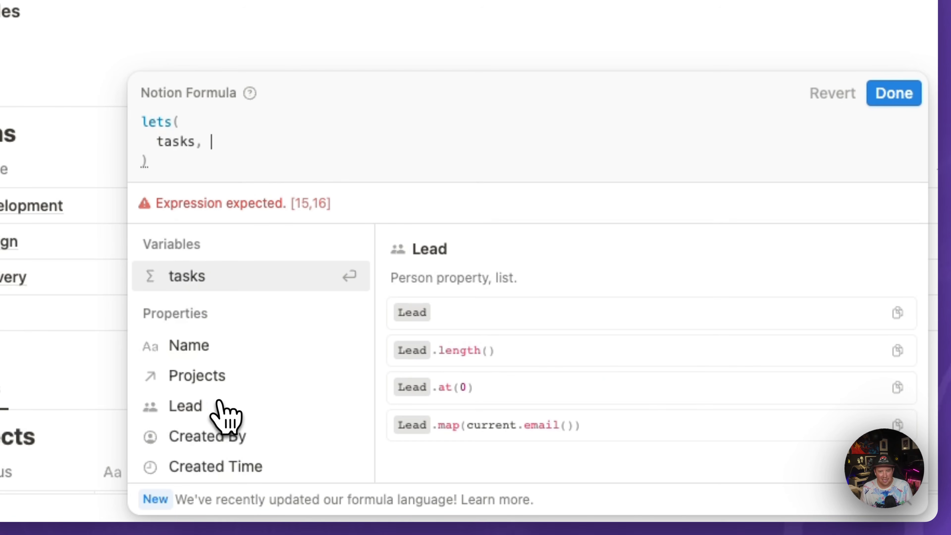
Define the tasks variable's value as Projects.map(current.Tasks)
type("Pr")
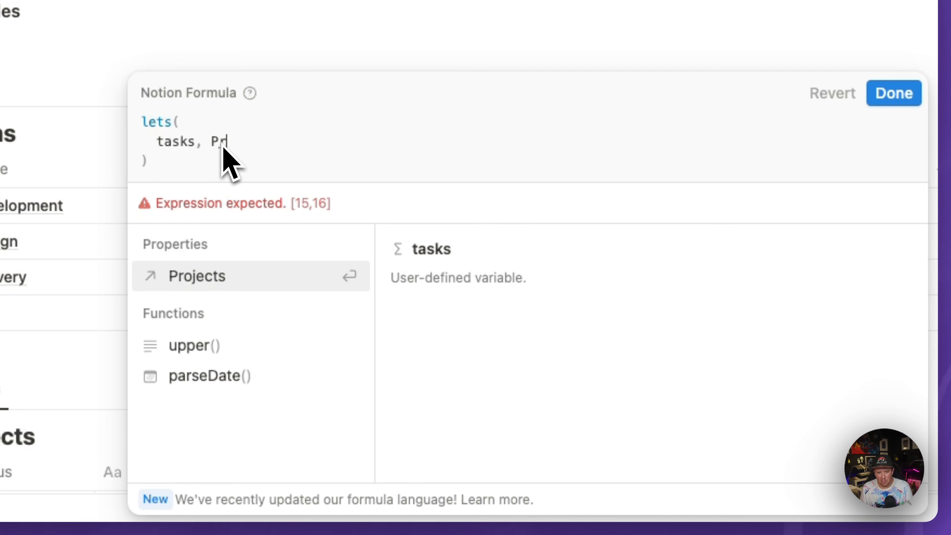
key("Return")
type(".map")
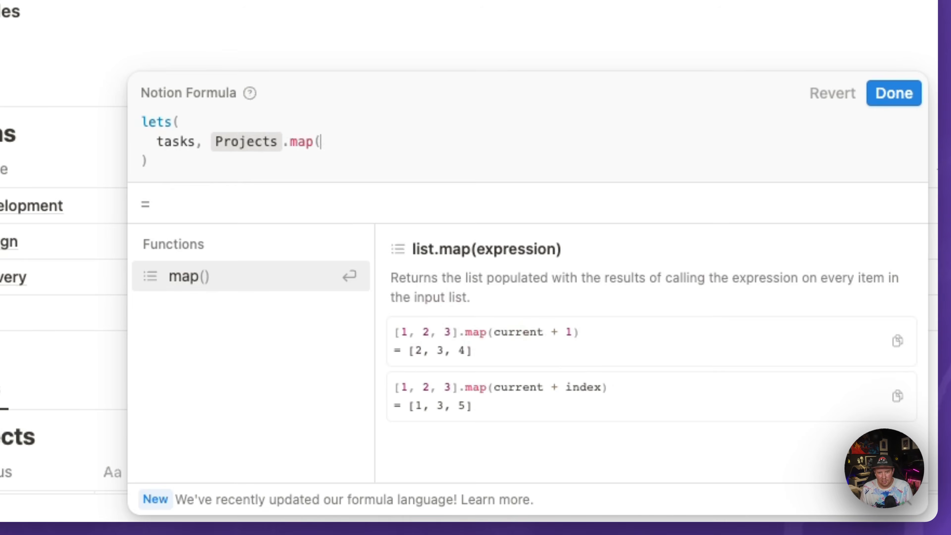
type("(")
key("Down")
key("Return")
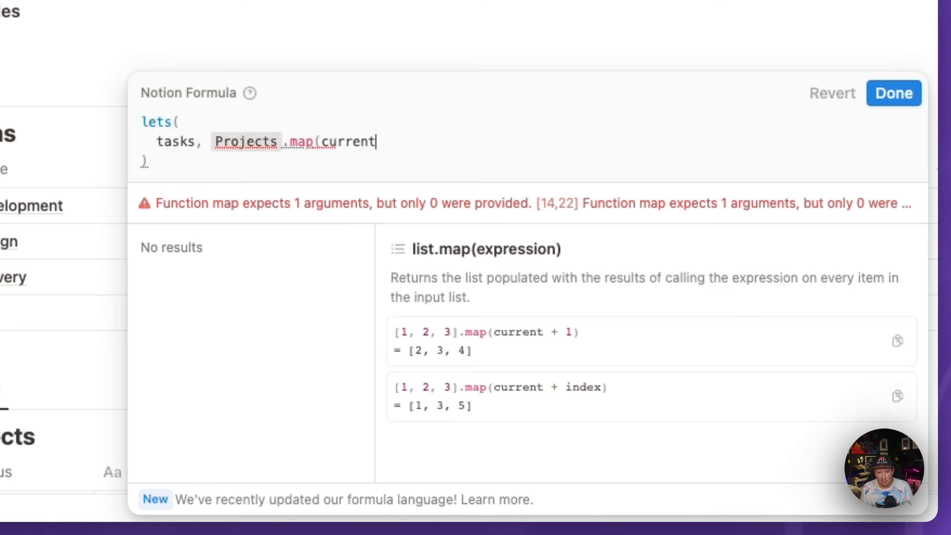
type(".")
key("Return")
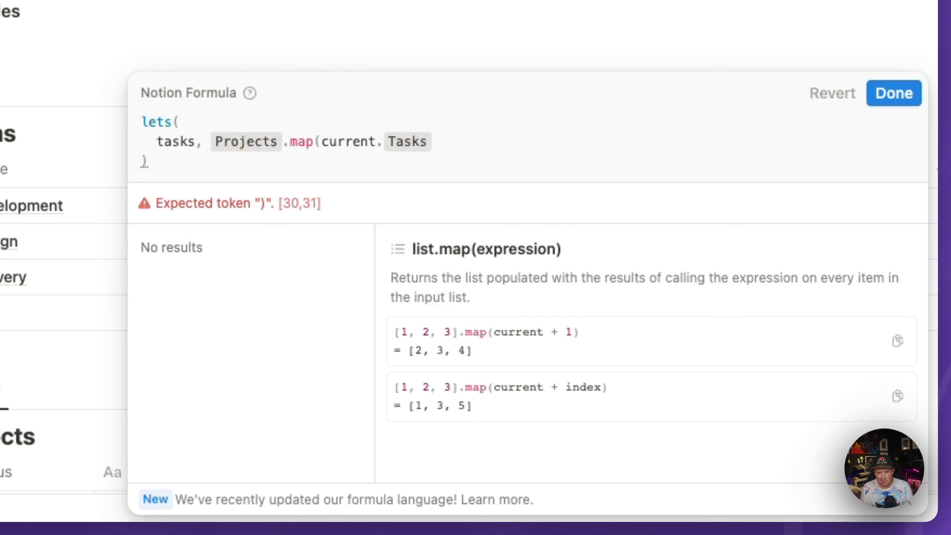
type(")")
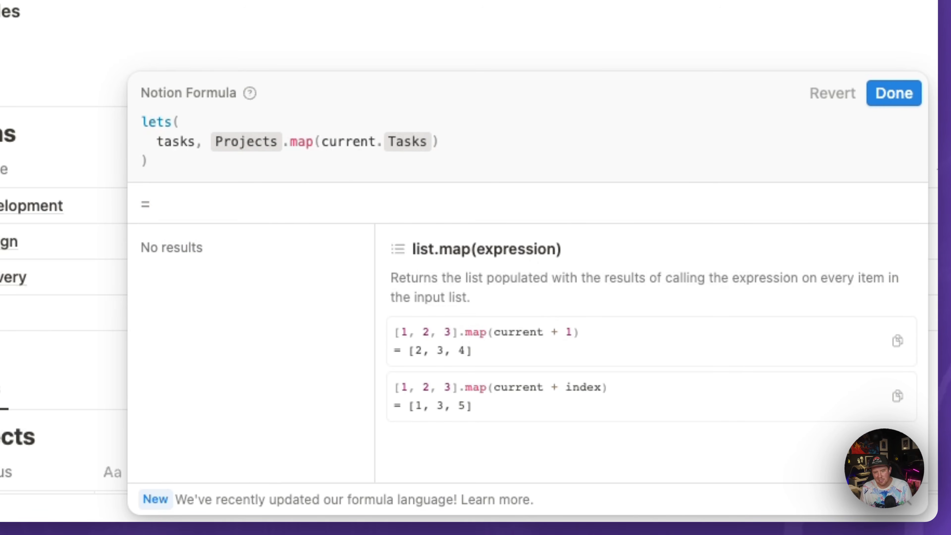
Append .flat() to the mapped task list, ending with a comma and a new line for the expression
type(".fl")
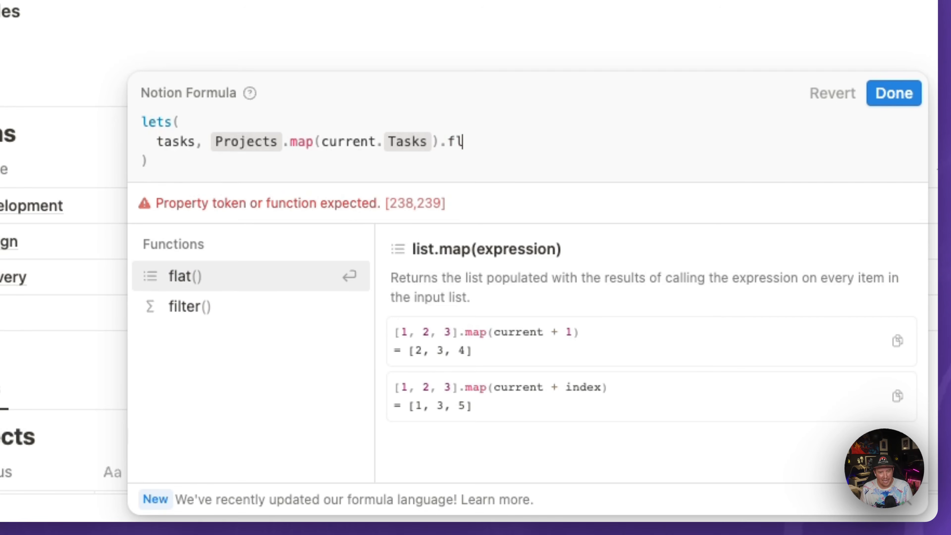
key("Return")
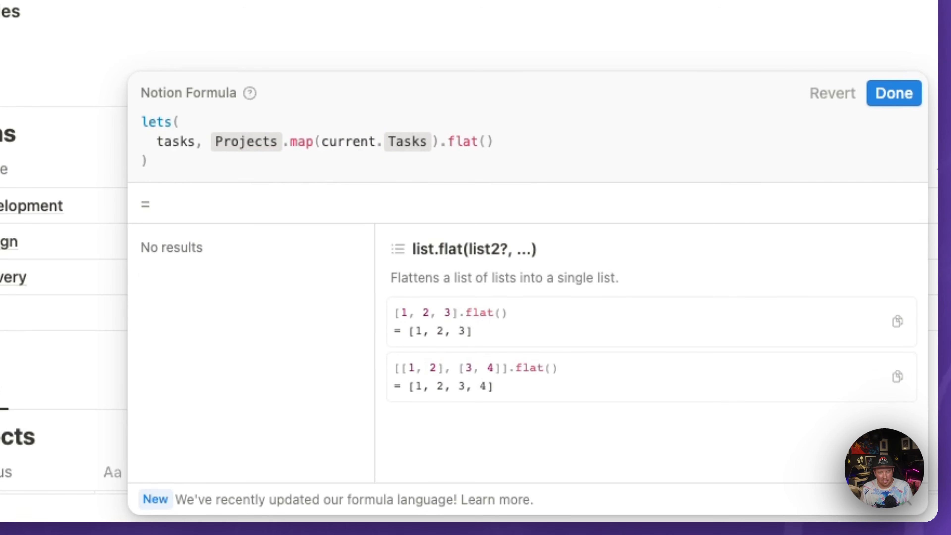
type(",")
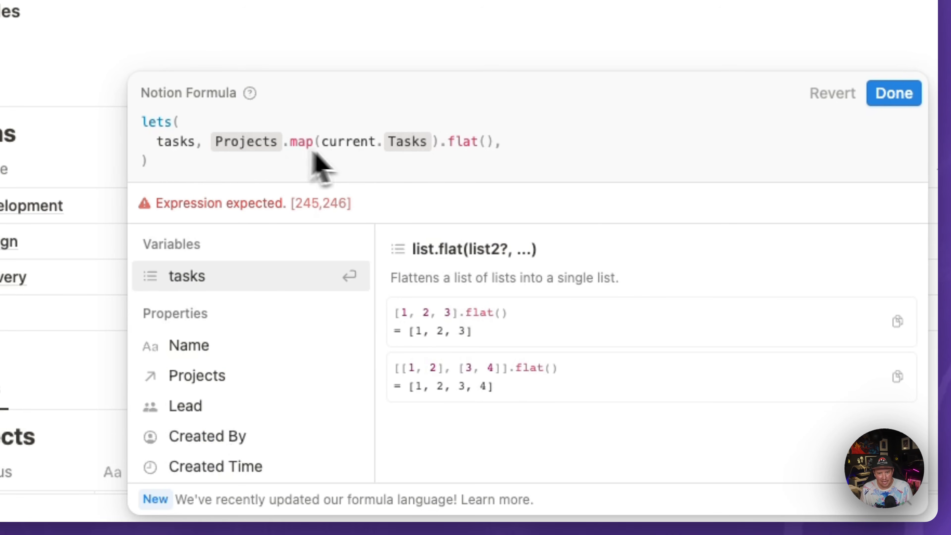
key("Return")
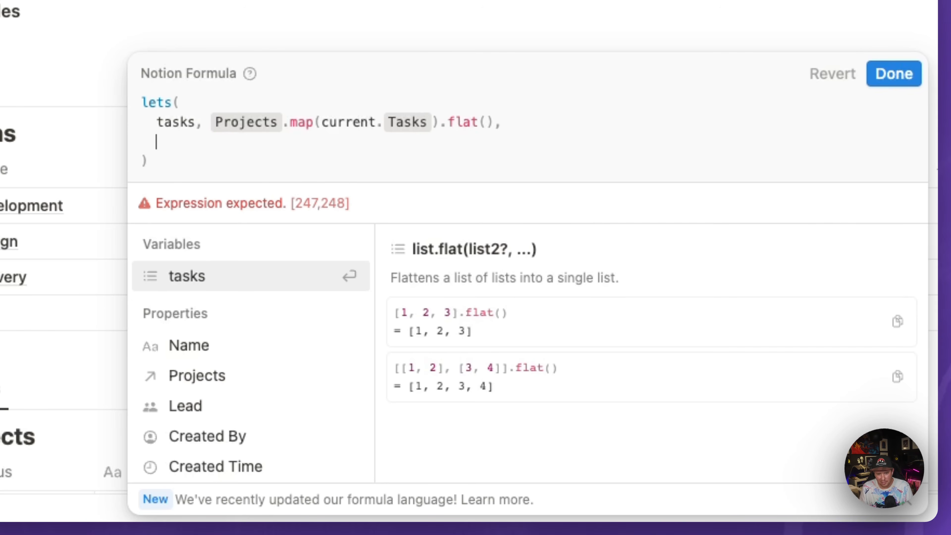
Add the expression tasks.length() + tasks.length() to the lets() formula and save it
type("tasks.le")
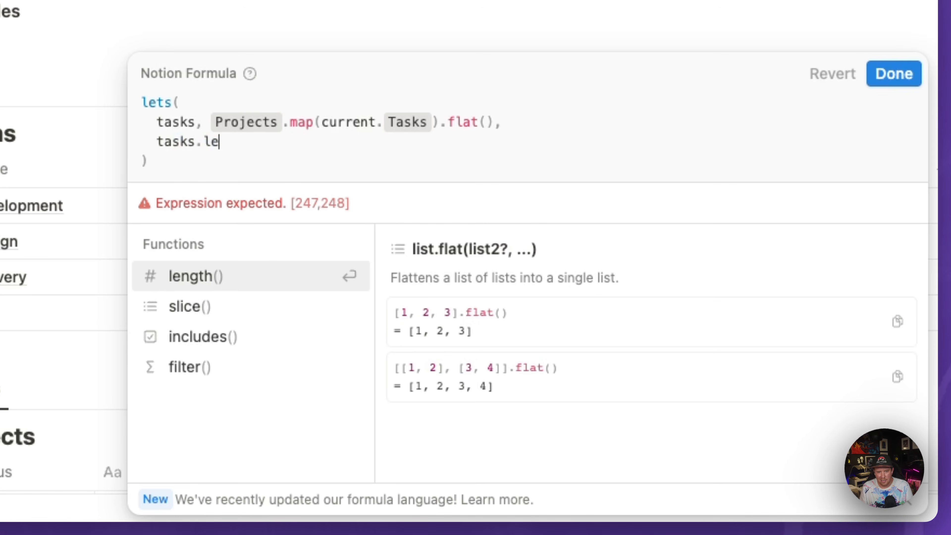
type("ngth()")
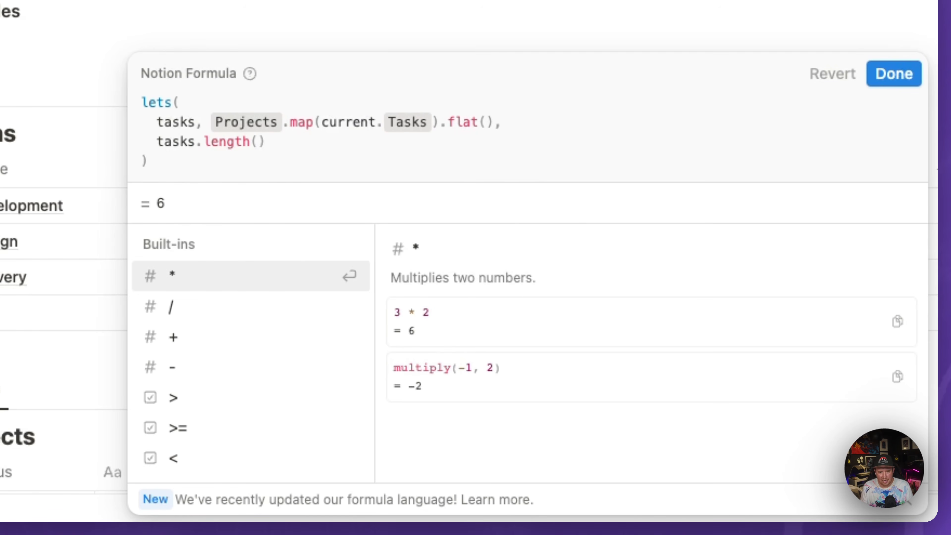
type(" + tasks.le")
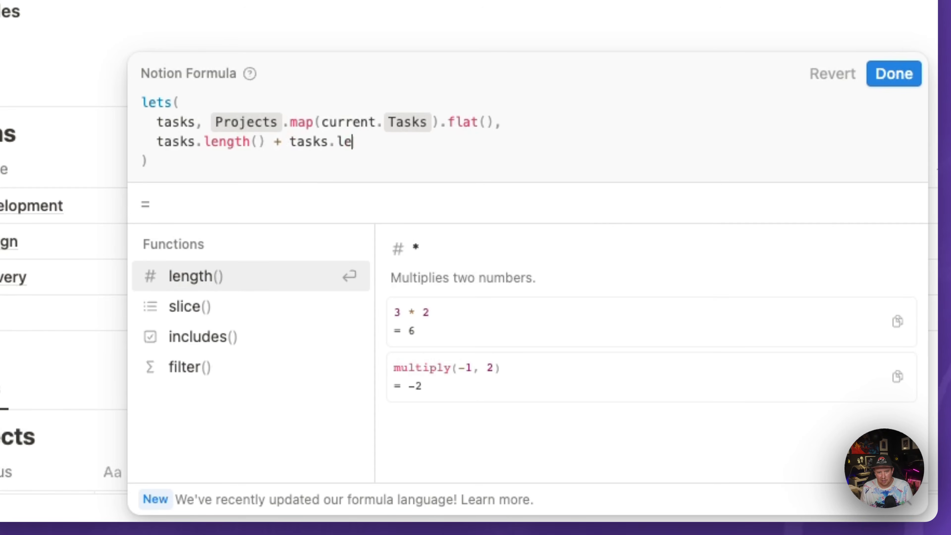
key("Return")
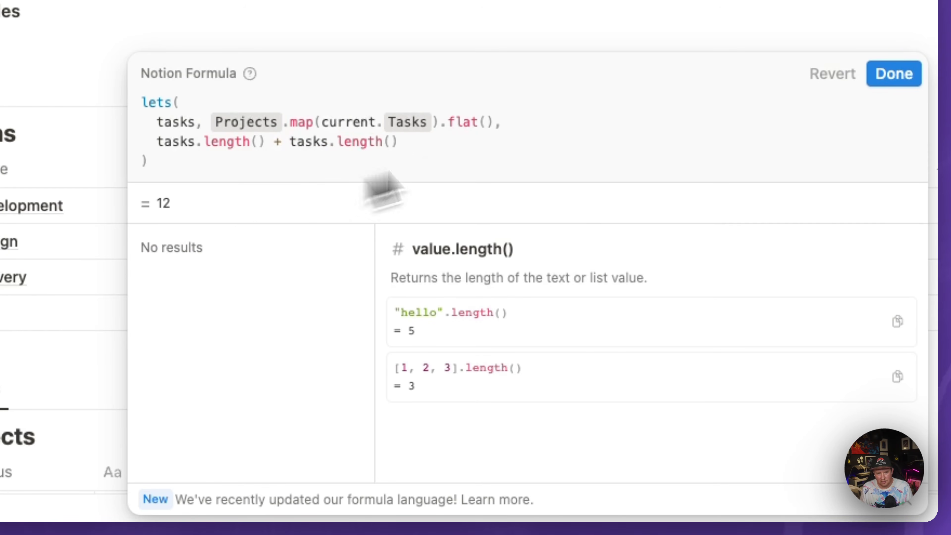
left_click(894, 77)
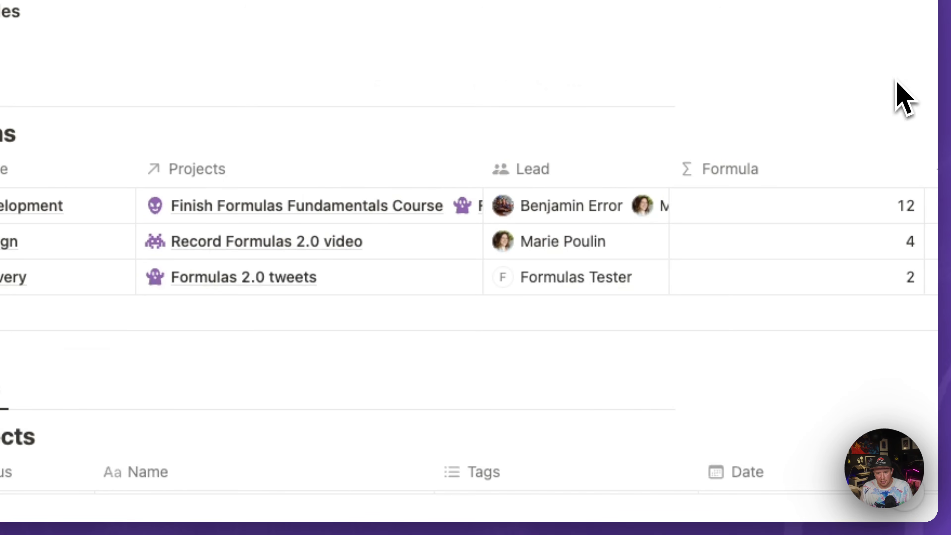
Reopen the formula beside Lead, delete the tasks.length() + tasks.length() expression and add another blank line
scroll(824, 232, "right", 2)
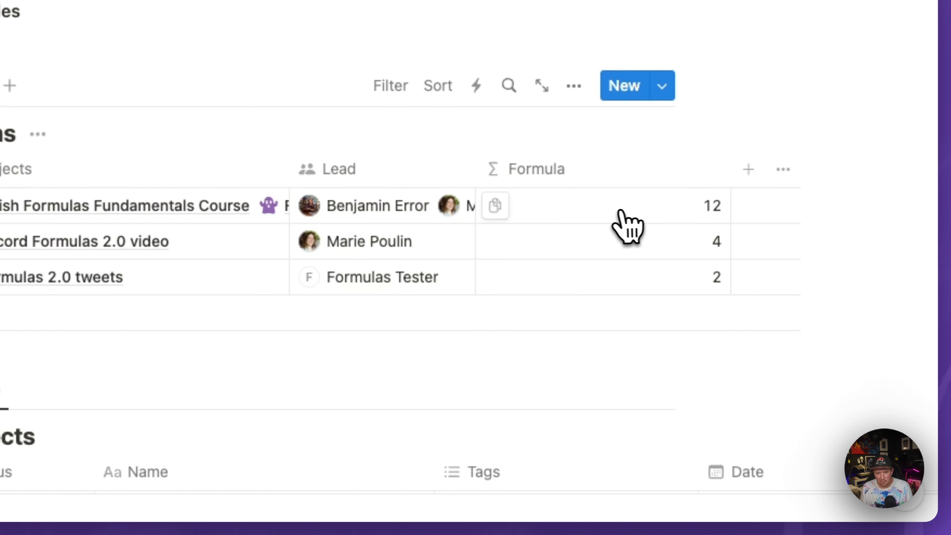
left_click(622, 227)
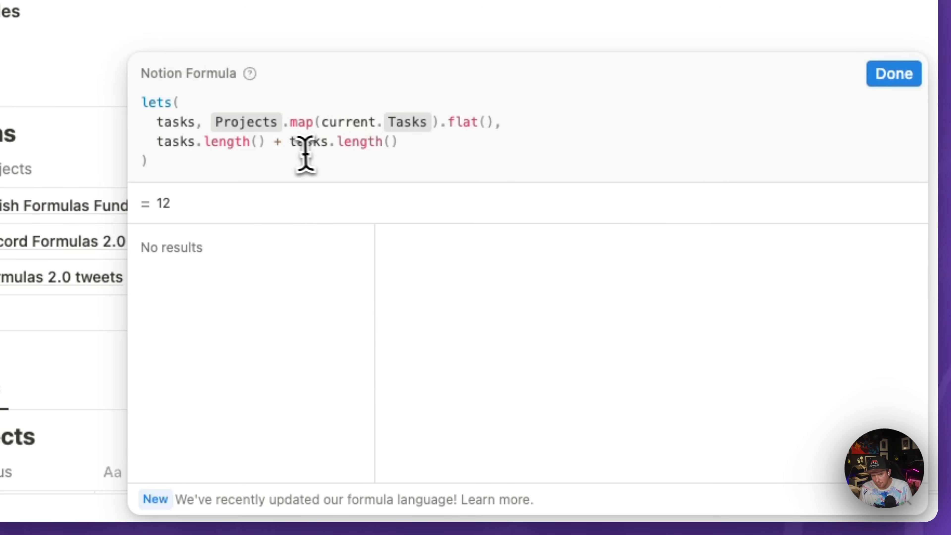
left_click_drag(157, 143, 415, 146)
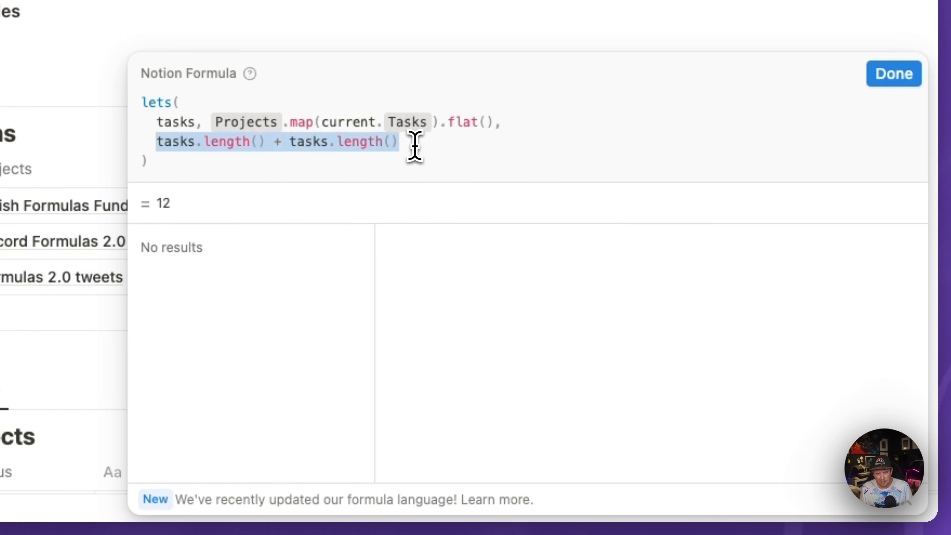
key("BackSpace")
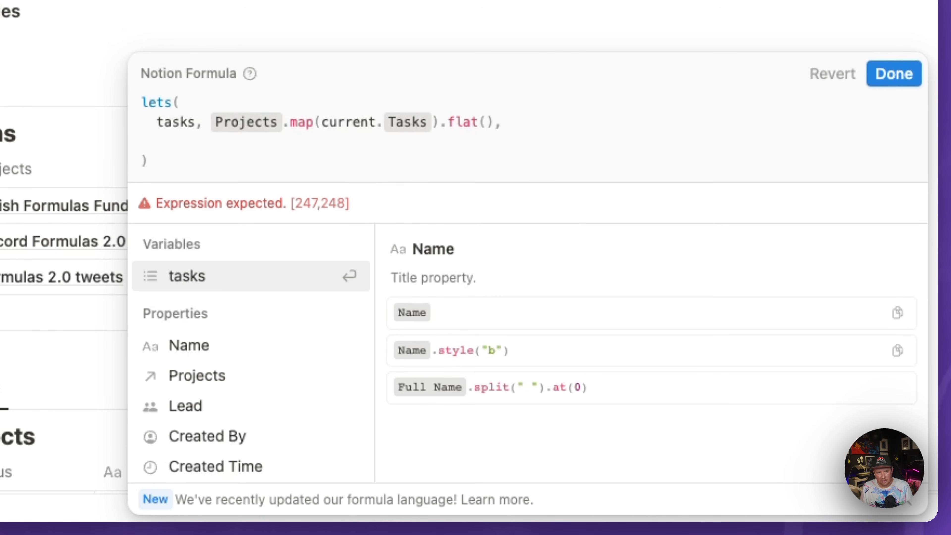
key("Return")
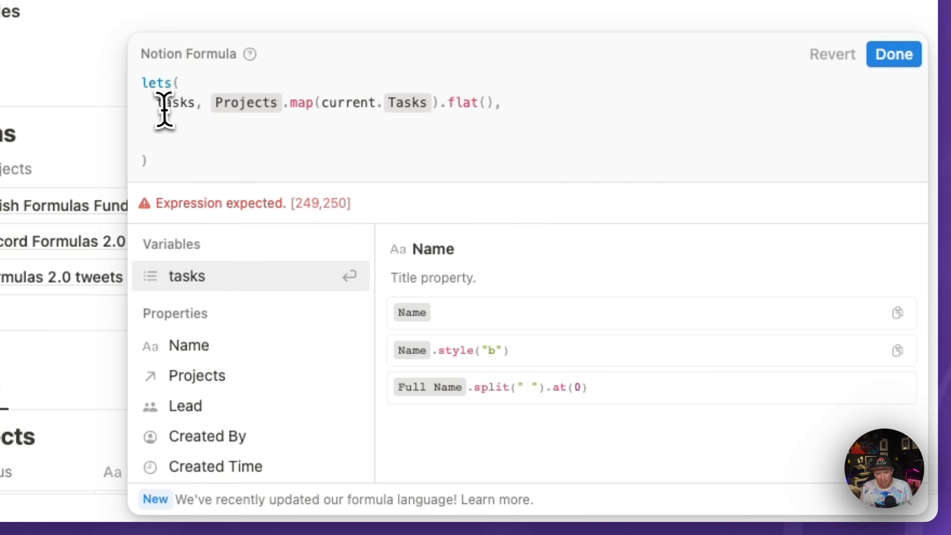
Add a second variable named unfinishedTasks below the tasks variable in the lets() formula, followed by a comma
left_click_drag(156, 107, 208, 107)
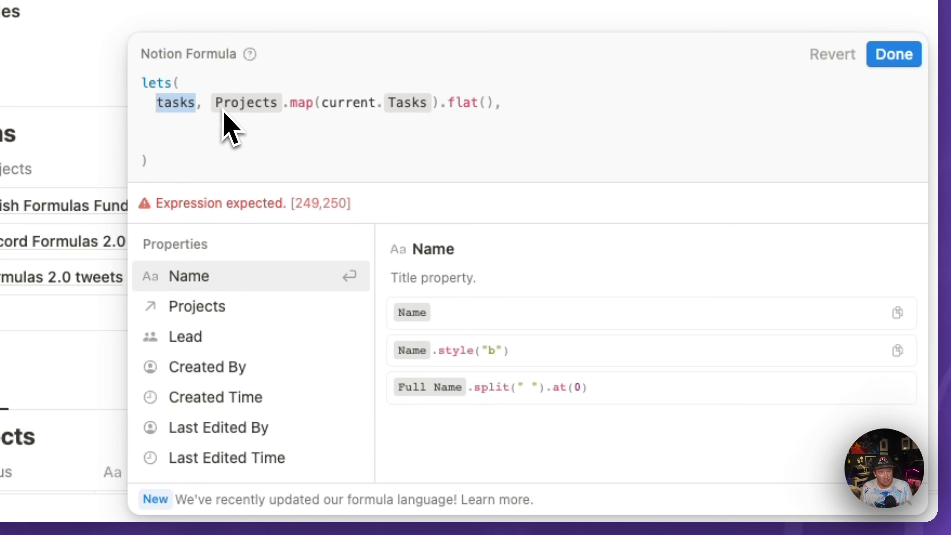
left_click(374, 127)
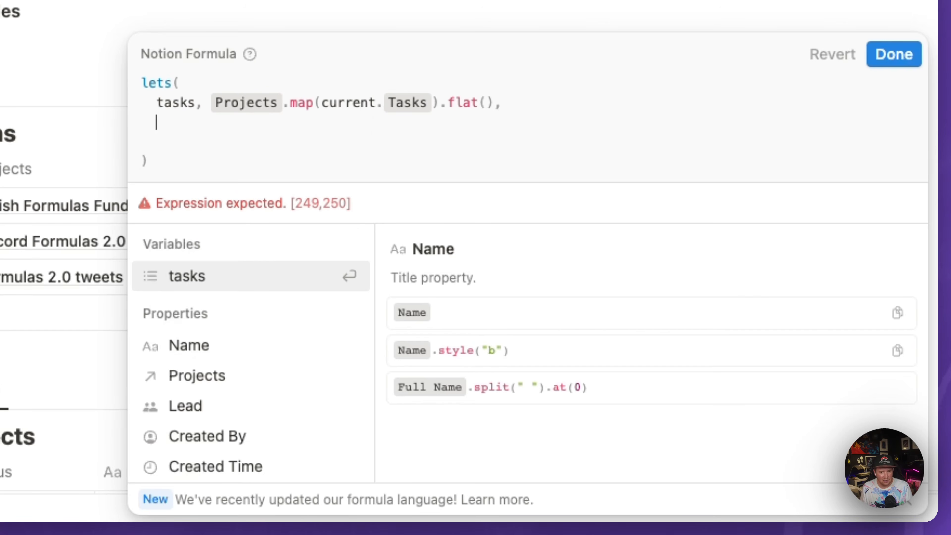
type("Unfin")
key("BackSpace")
key("BackSpace")
key("BackSpace")
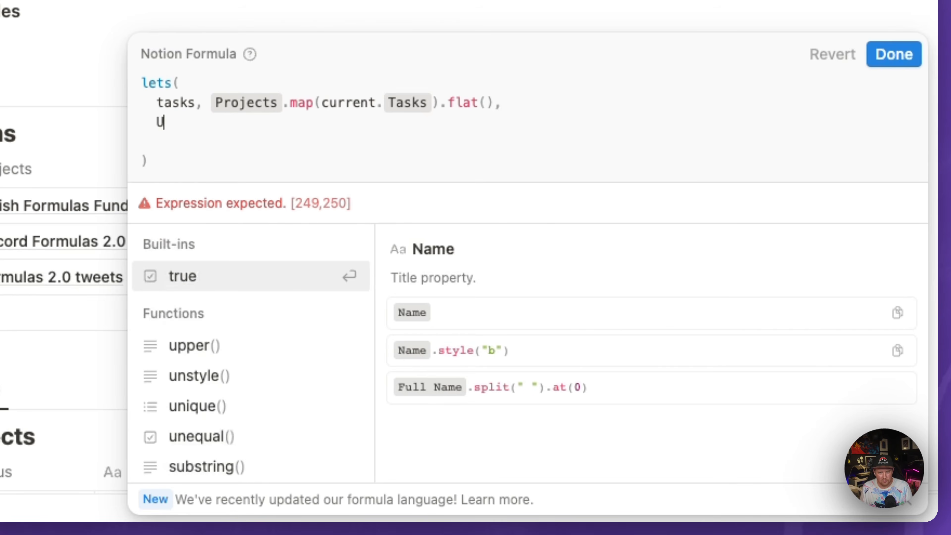
type("unfinishedTask")
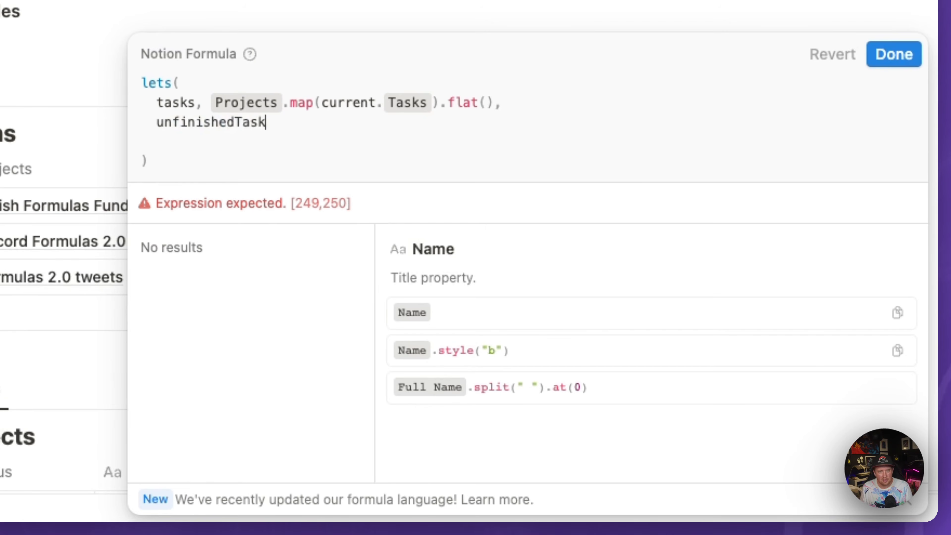
type("s,")
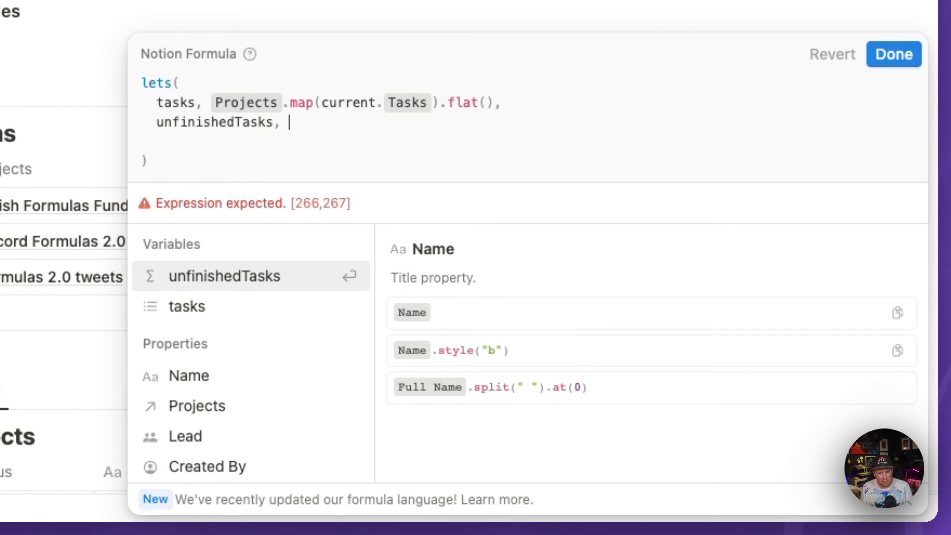
Define the unfinishedTasks value as tasks.filter(current.Status != "Done"), ending with a comma
type(" tasks.filt")
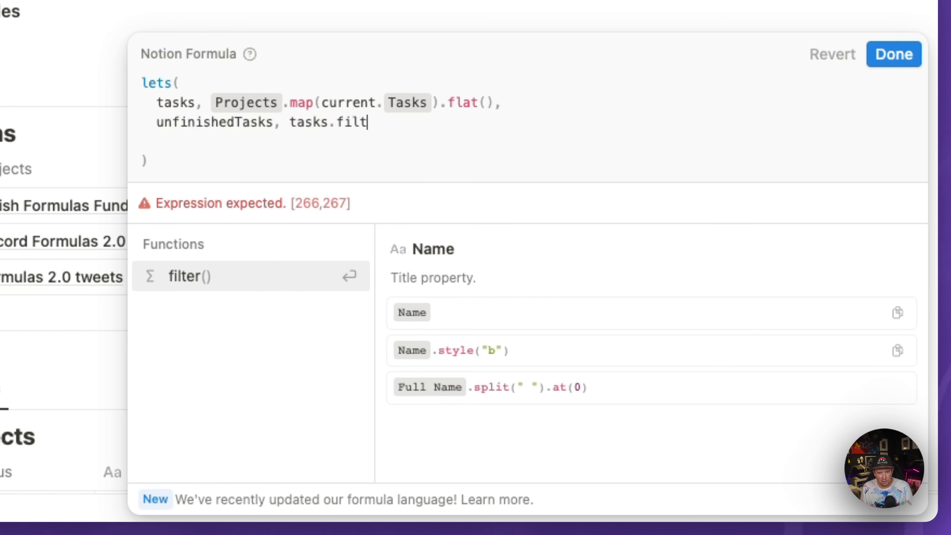
key("Return")
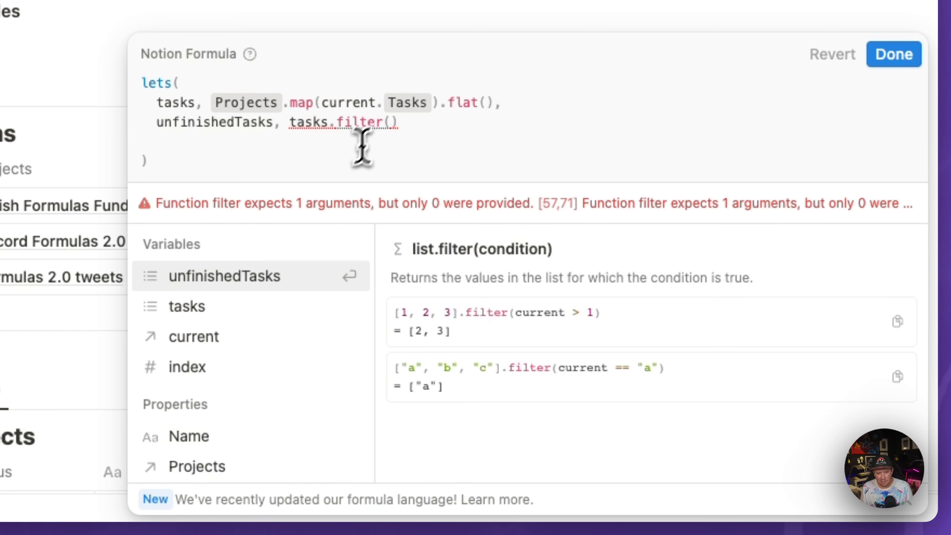
left_click(247, 325)
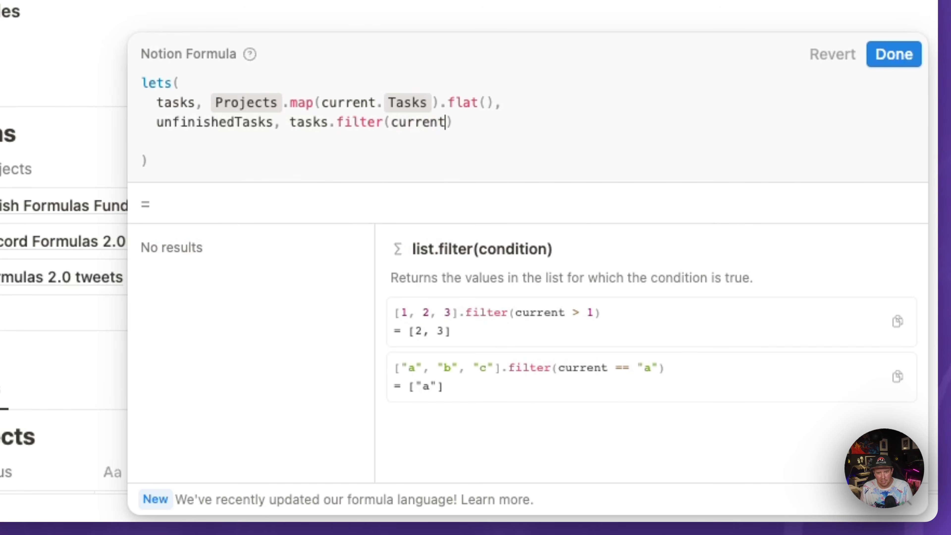
type(".S")
key("Return")
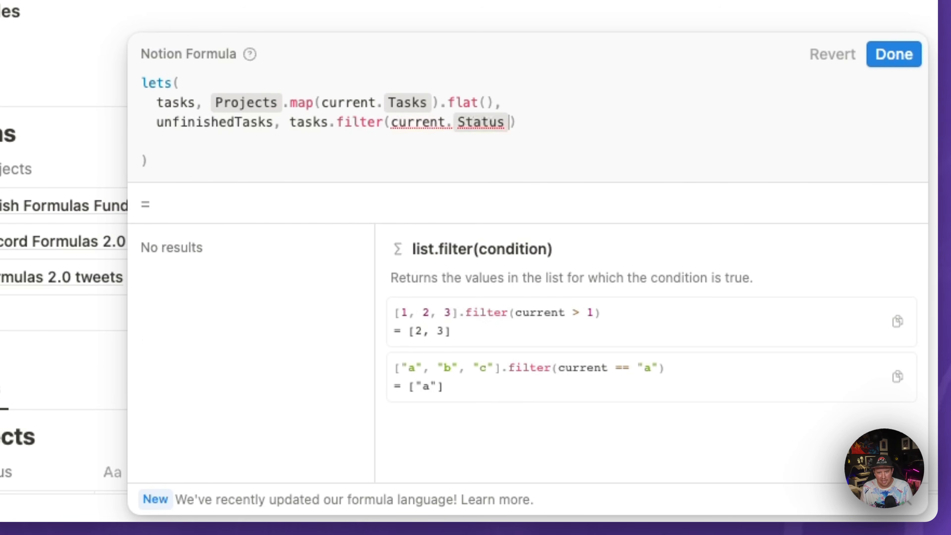
type("!= ")
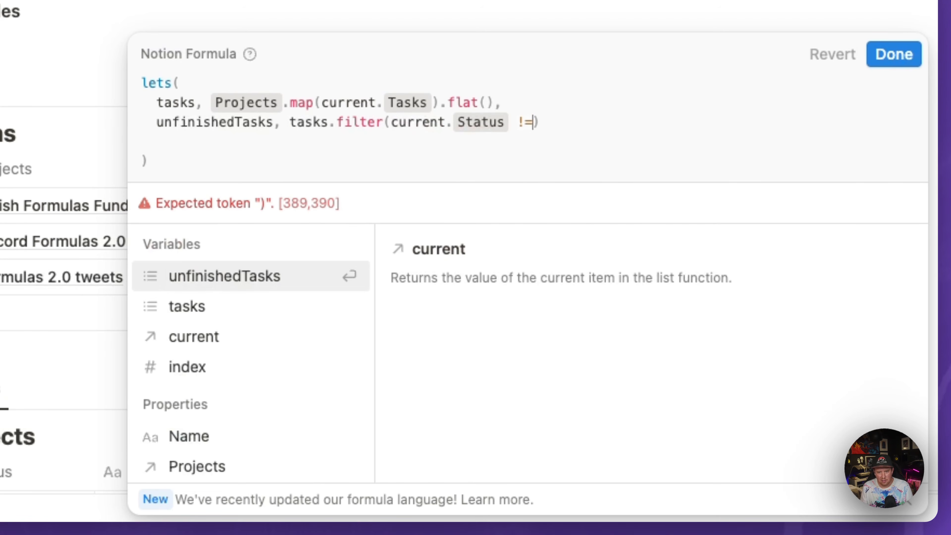
type("\"Done\"")
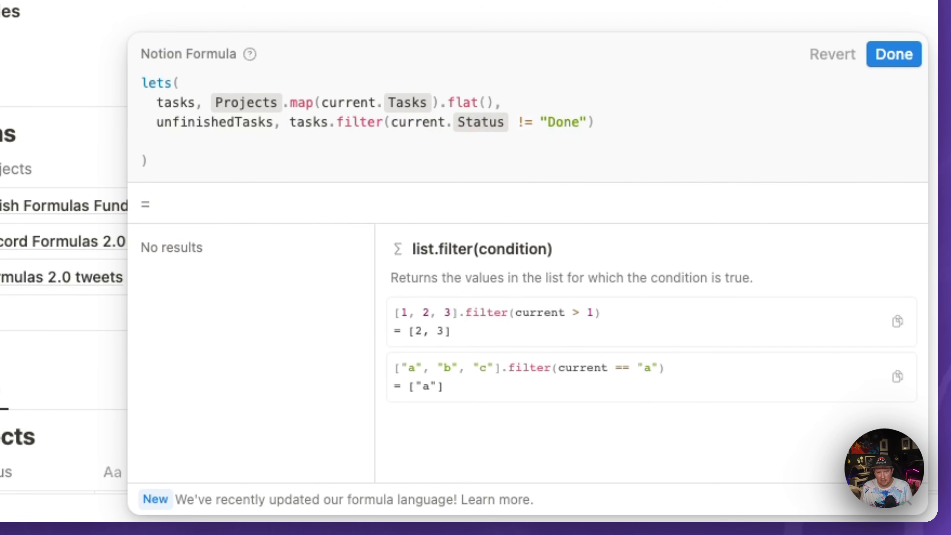
type("),")
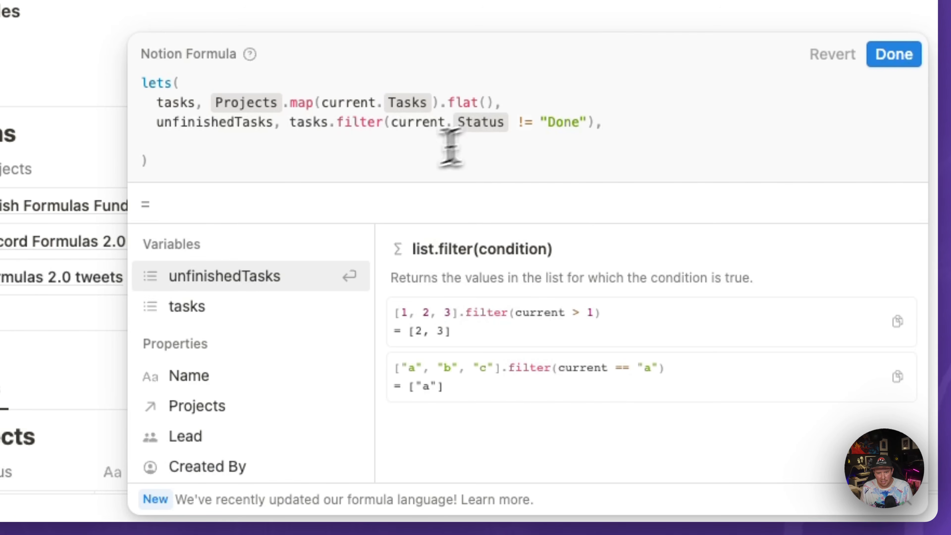
Add unfinishedTasks.length() as the final expression on the empty line of the lets() formula
left_click(366, 146)
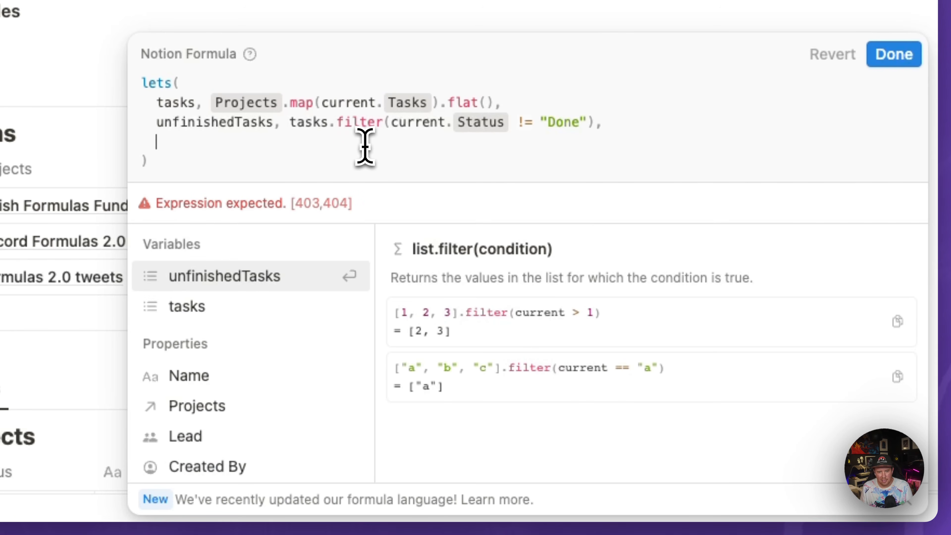
type("unfinishedTasks.leng")
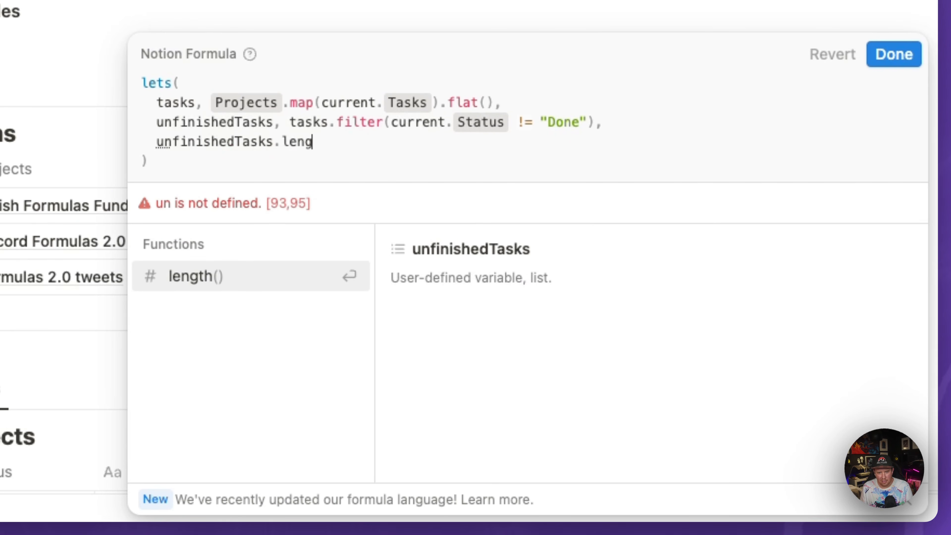
type("th()")
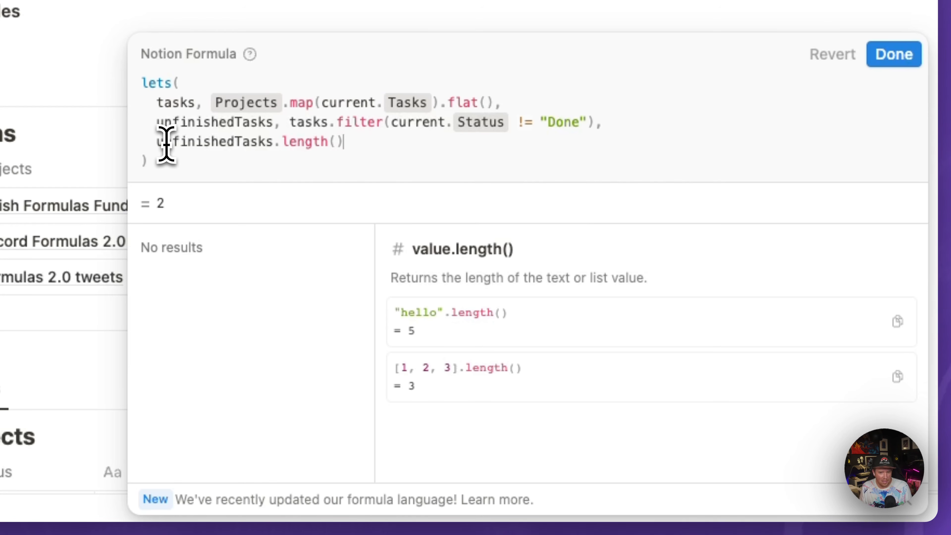
Divide unfinishedTasks.length() by tasks.length() in the final expression and save the formula
type(" / tasks")
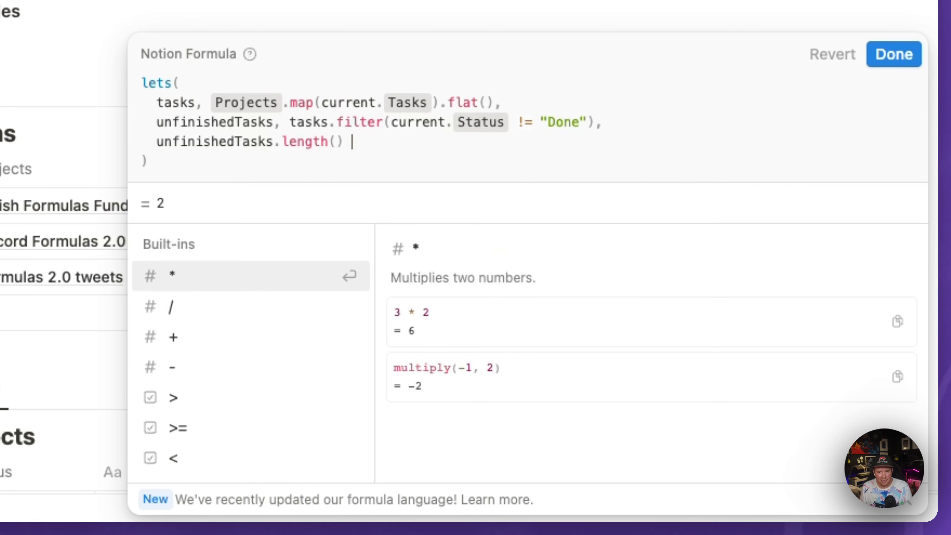
type(".")
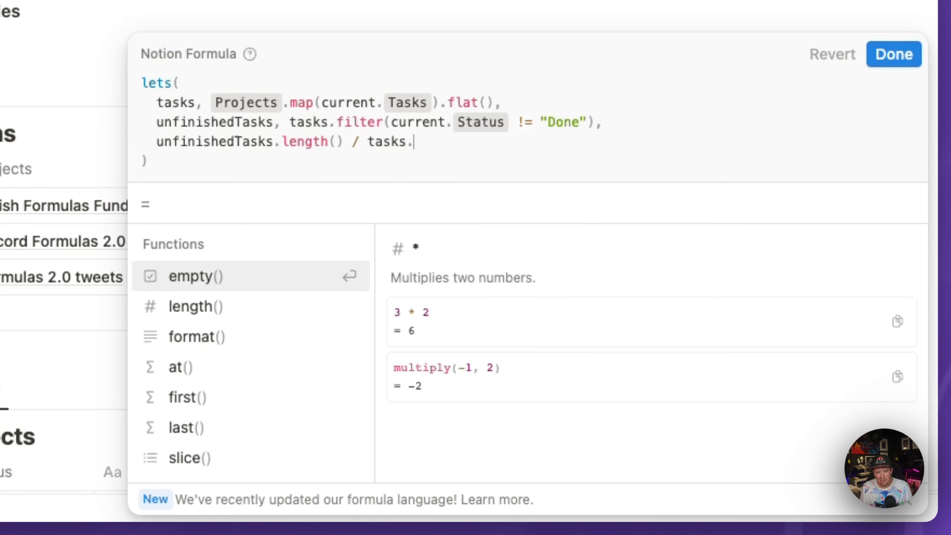
type("kle")
key("BackSpace")
key("BackSpace")
key("BackSpace")
type("le")
key("Return")
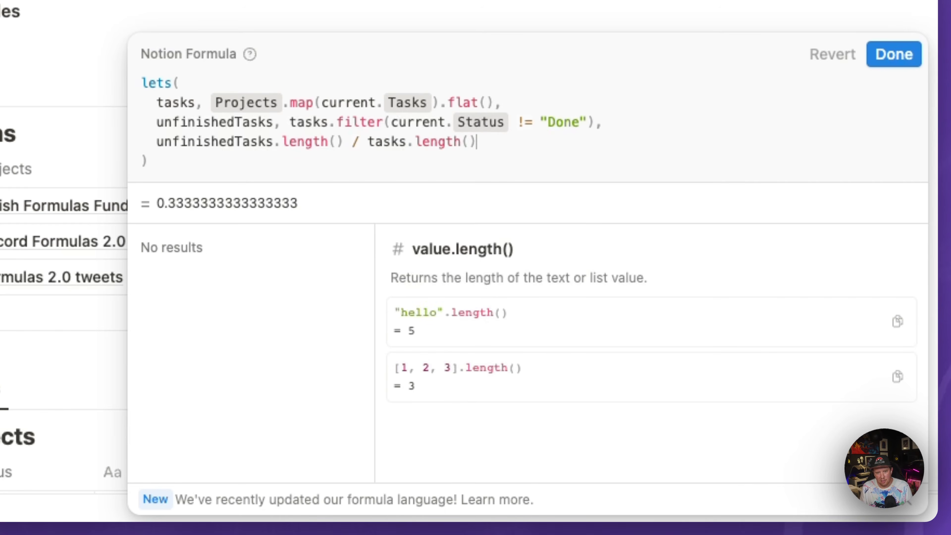
left_click(841, 240)
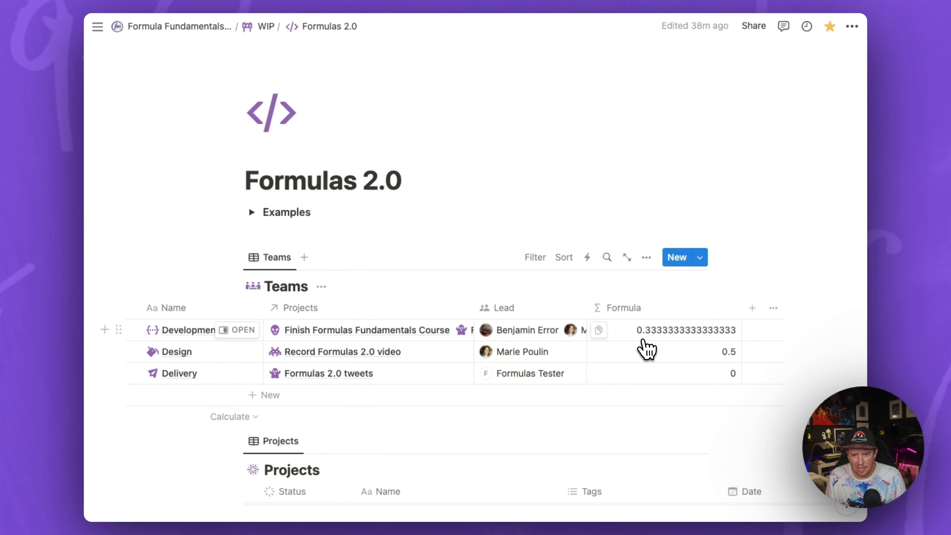
Show the Teams table's Formula property as a ring in Percent number format, keeping the number display on
left_click(629, 338)
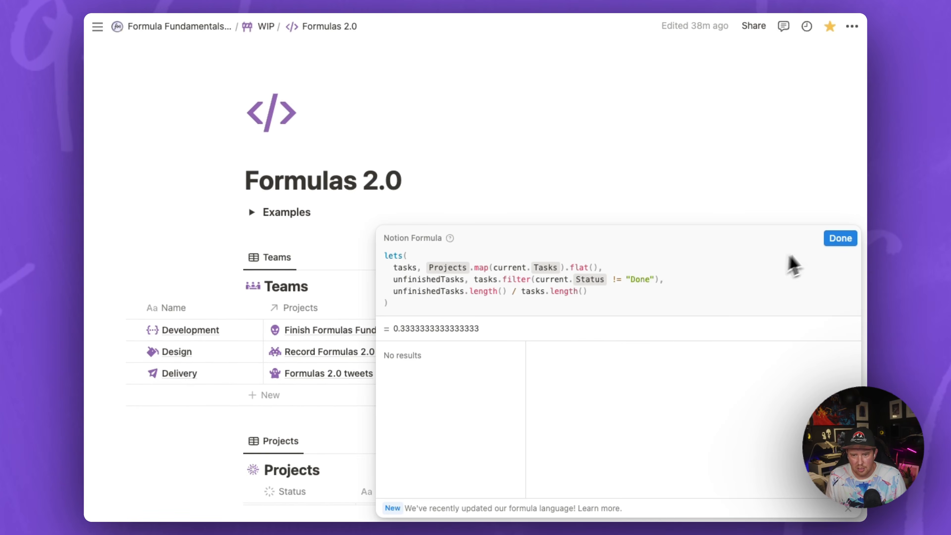
left_click(839, 238)
left_click(683, 310)
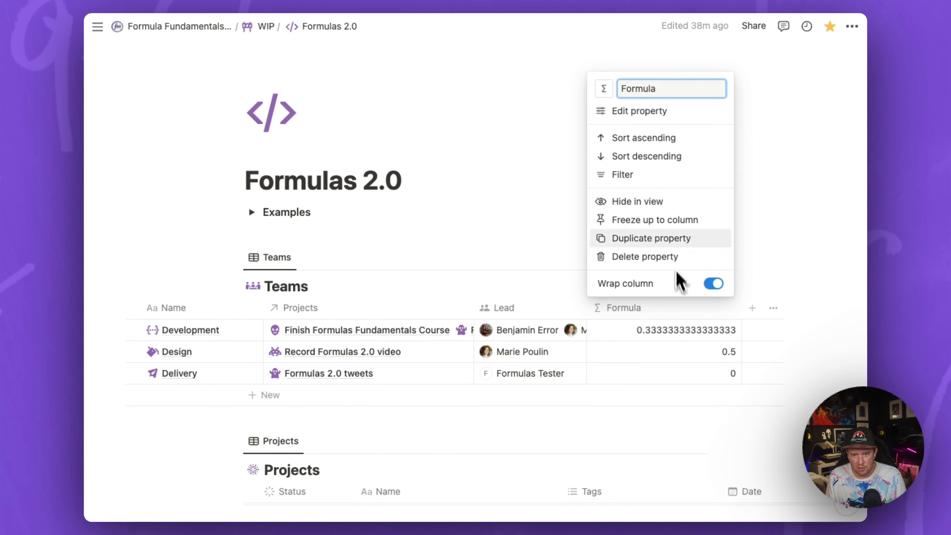
left_click(636, 113)
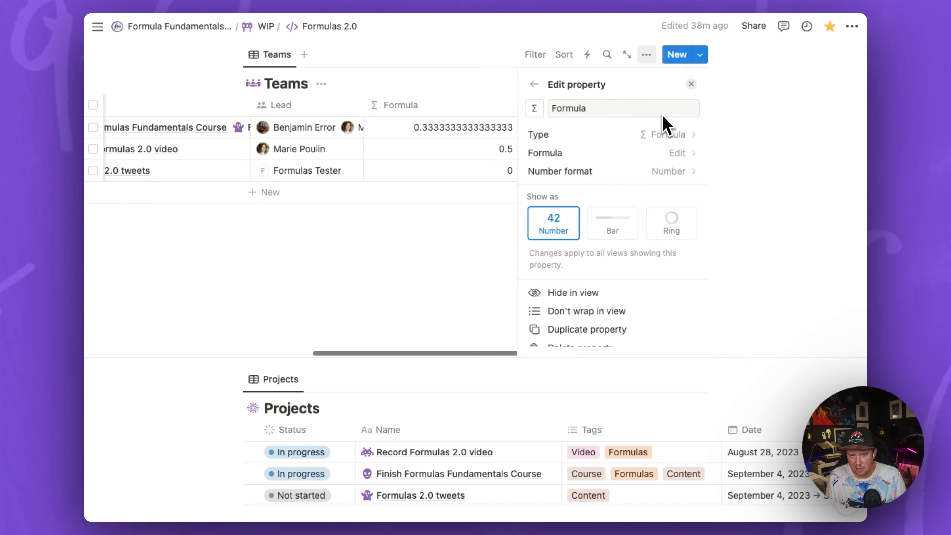
left_click(668, 229)
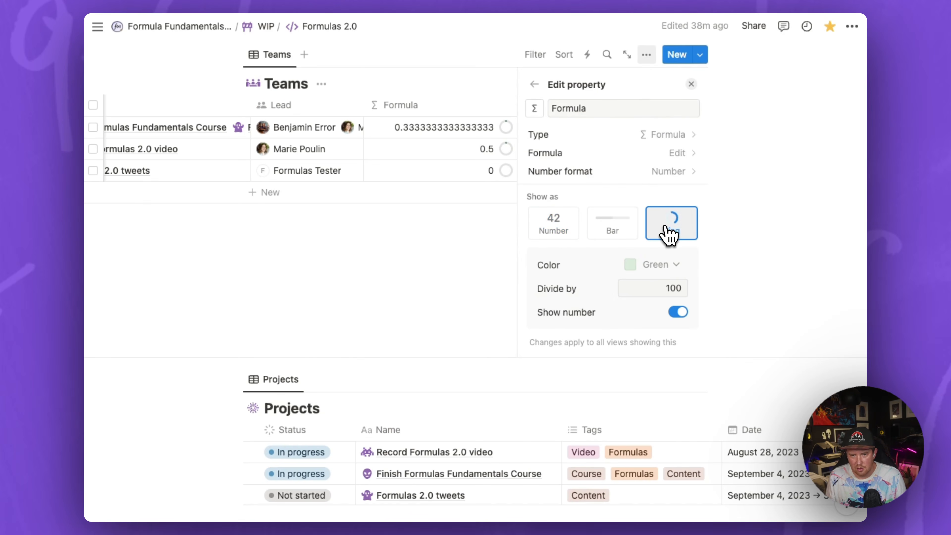
left_click(674, 172)
left_click(660, 240)
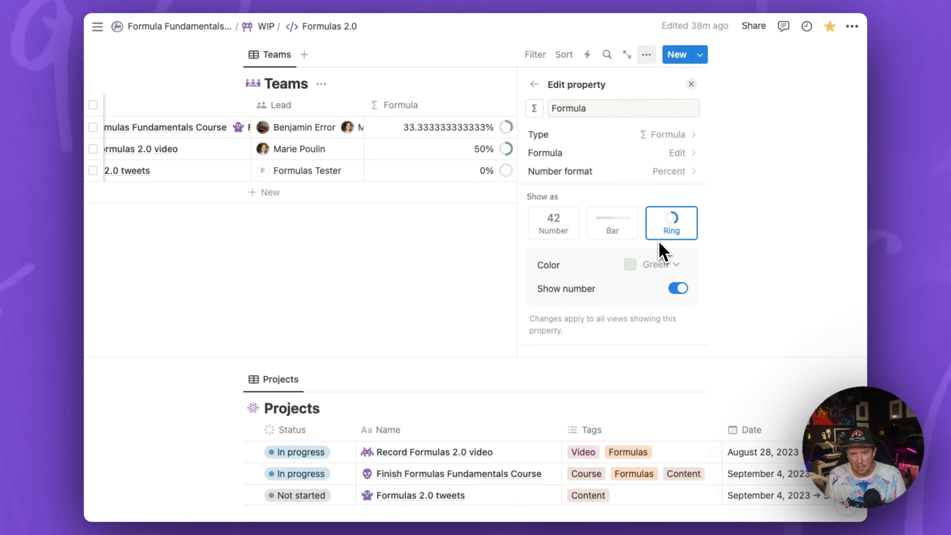
left_click(679, 291)
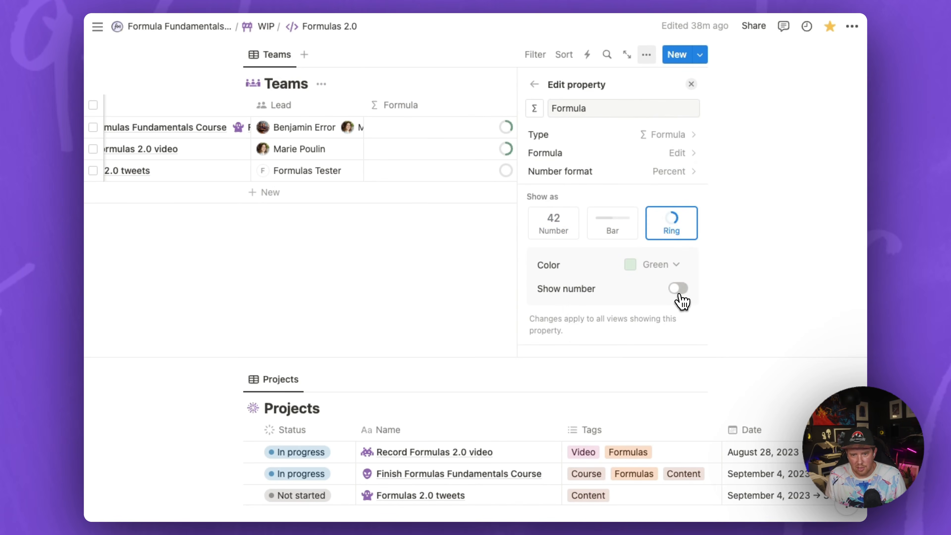
left_click(679, 290)
left_click(416, 79)
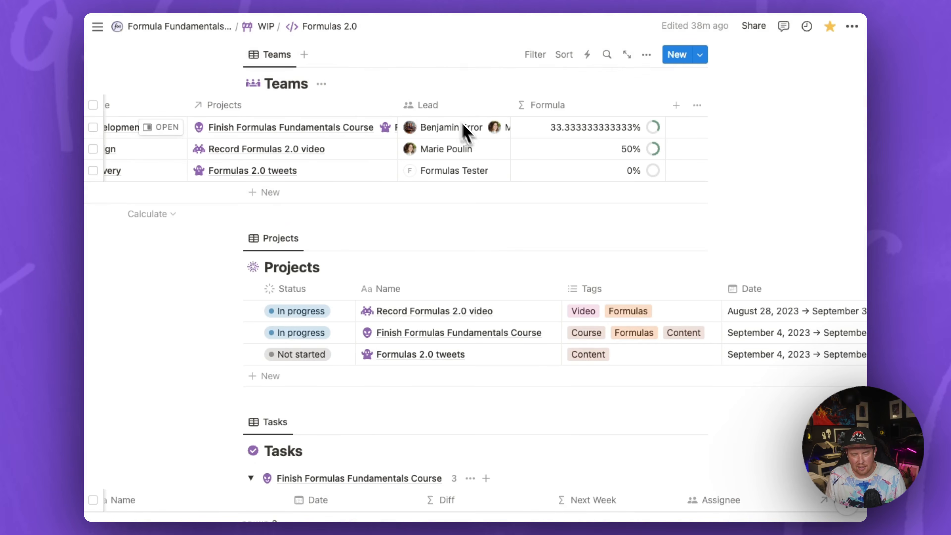
Reopen the Teams formula and append * 100 and a closing parenthesis after tasks.length()
scroll(483, 148, "left", 5)
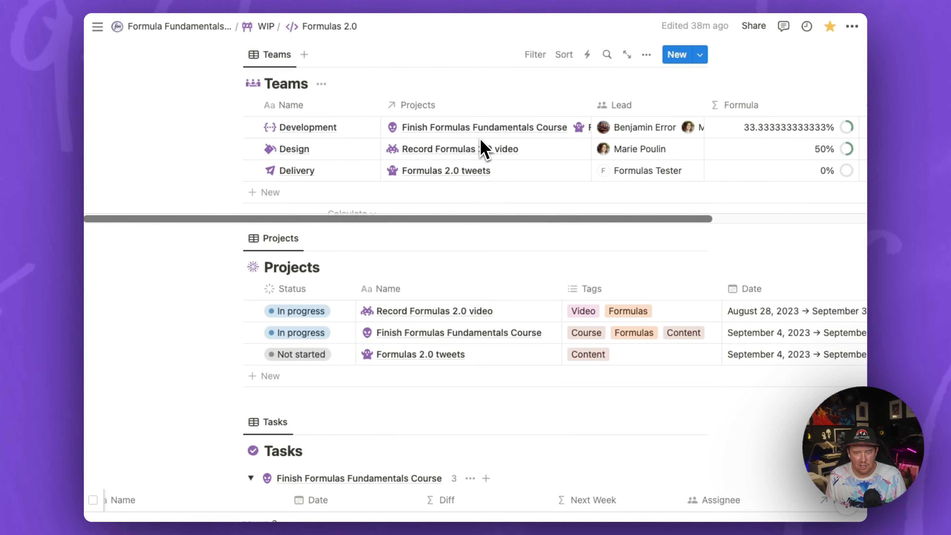
scroll(481, 149, "right", 3)
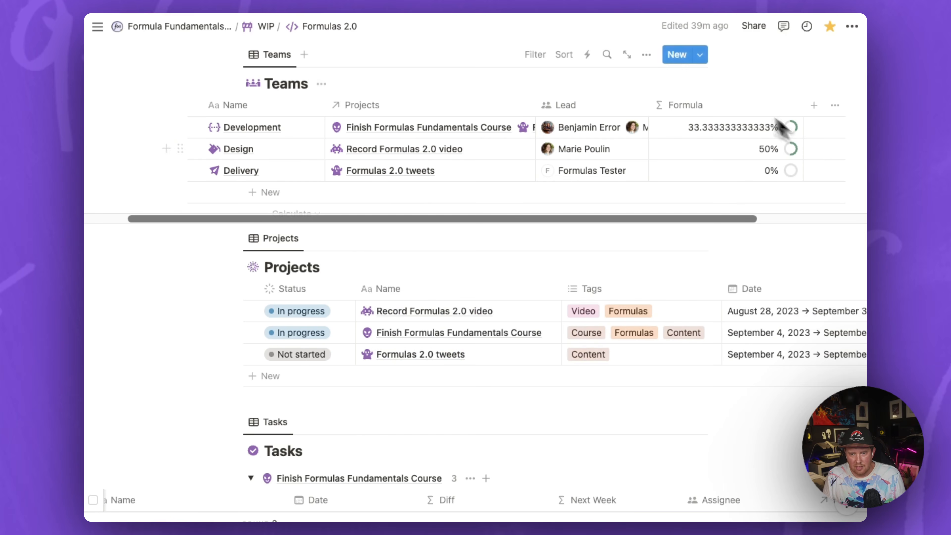
left_click(706, 141)
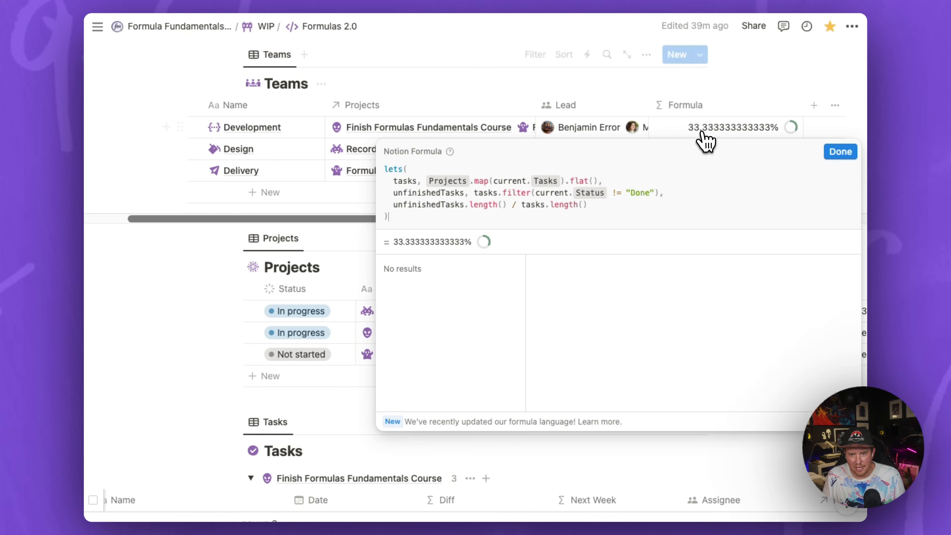
left_click(588, 207)
type("* 1")
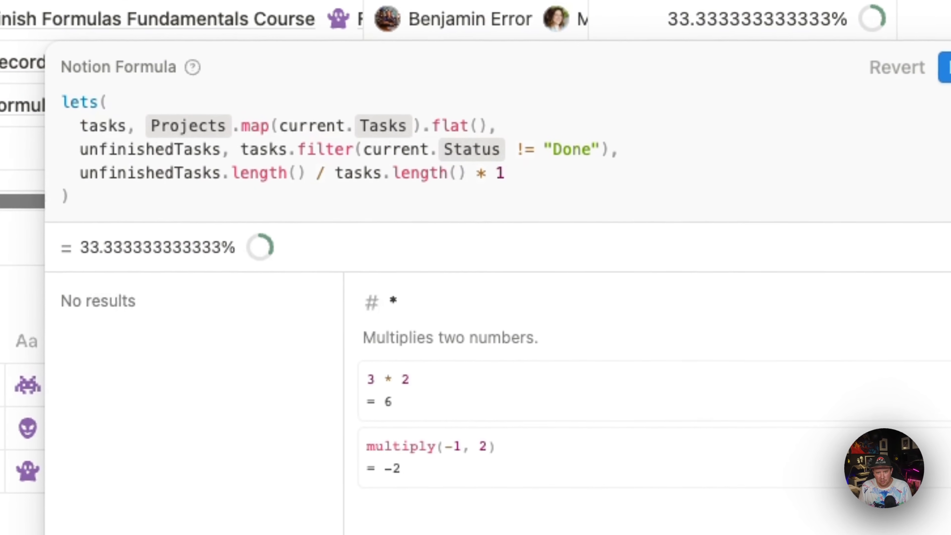
type("00)")
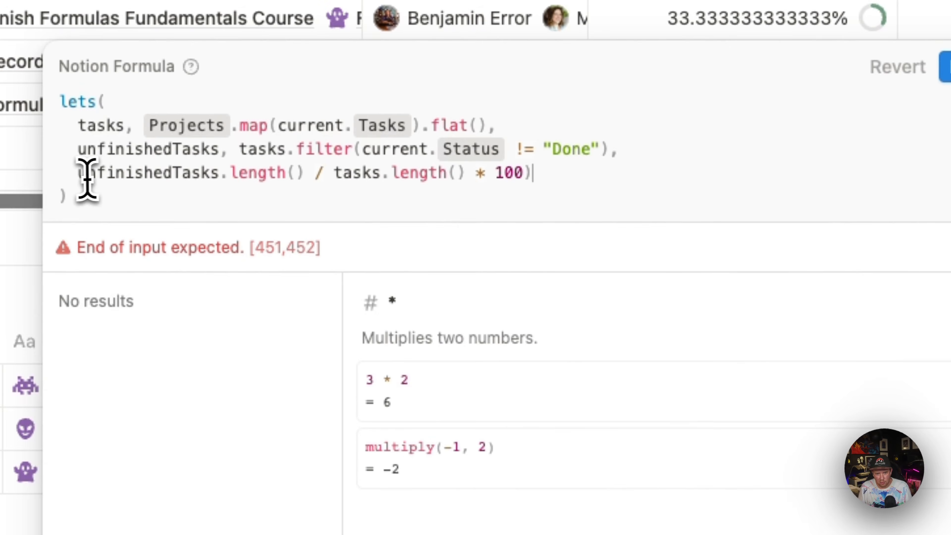
Wrap the multiplied ratio in round(), divide the rounded result by 100, and save the formula
left_click(77, 180)
type("(")
key("Left")
type("rounf")
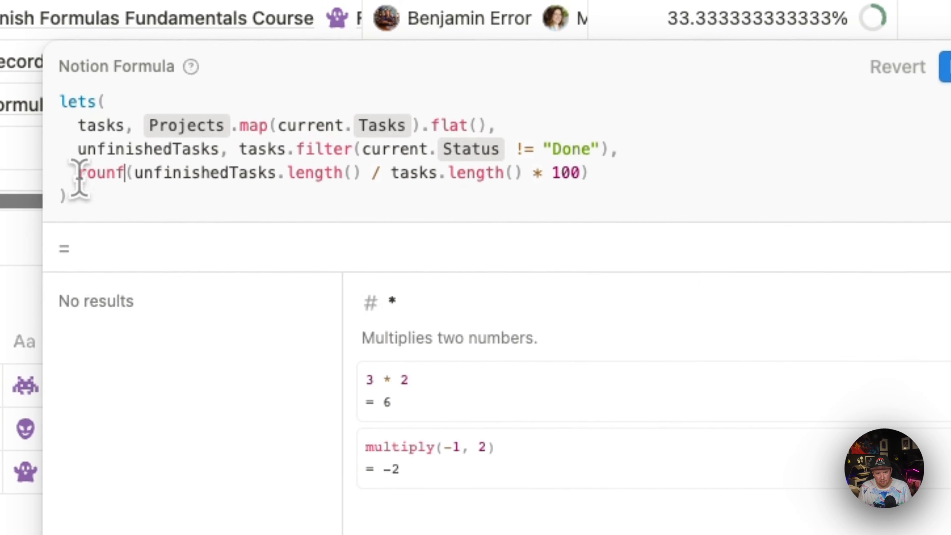
key("BackSpace")
type("d")
key("super+Right")
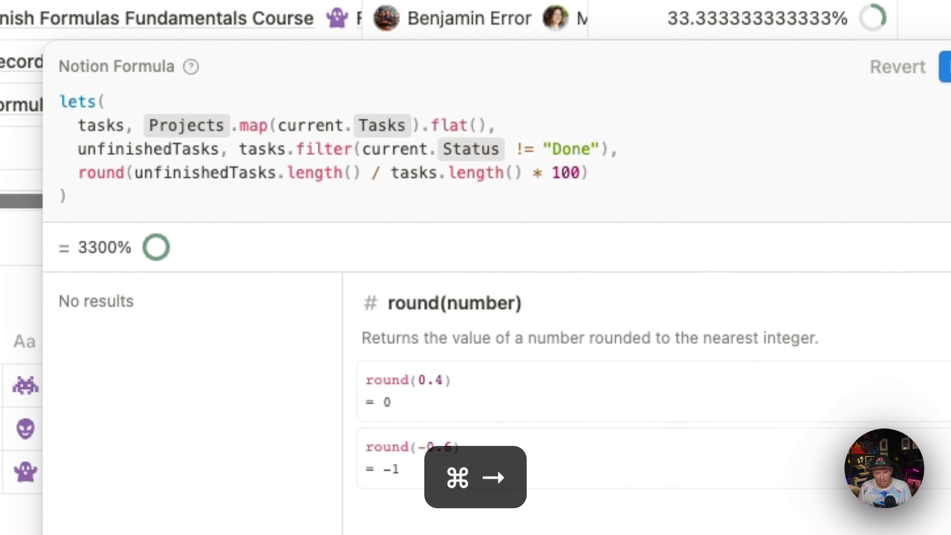
type("/ 100")
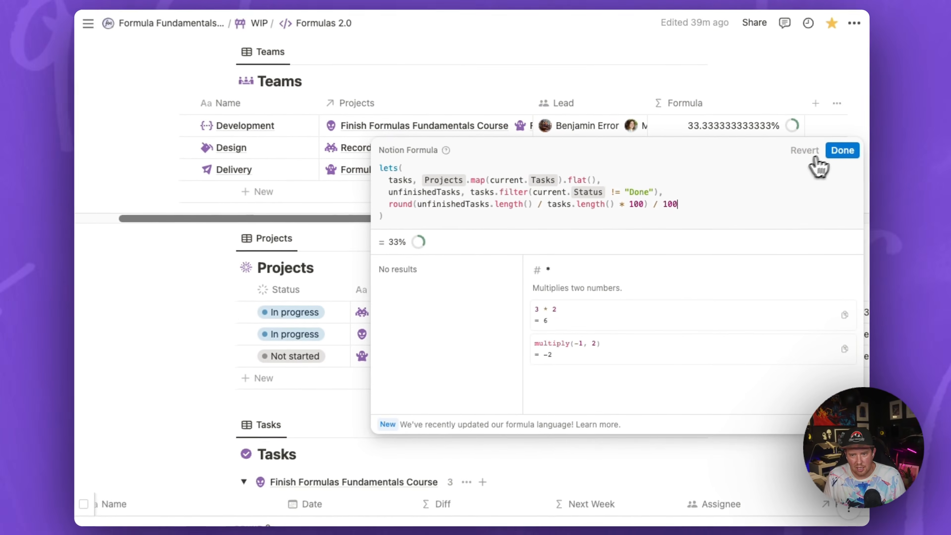
left_click(830, 154)
Rename the Teams table's Formula property as "All work tracker"
left_click(704, 112)
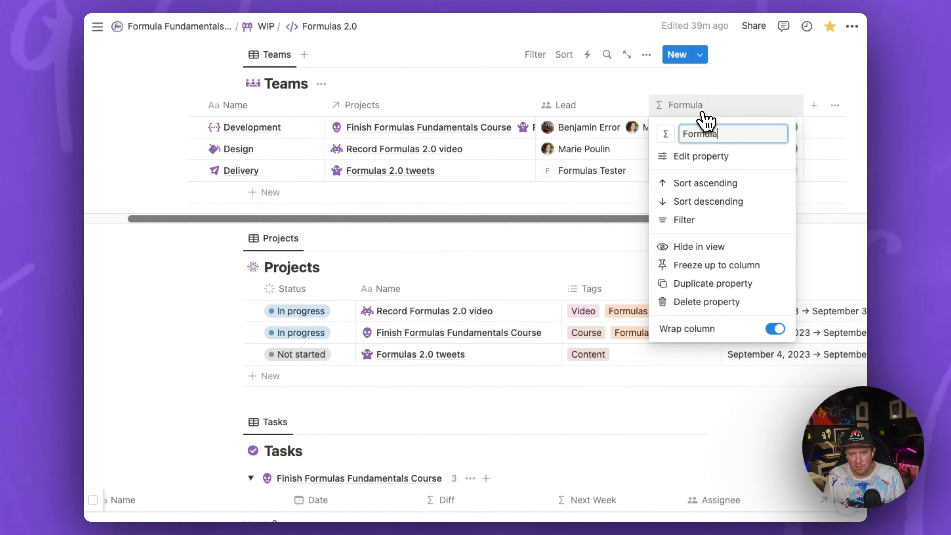
key("super+a")
type("All w")
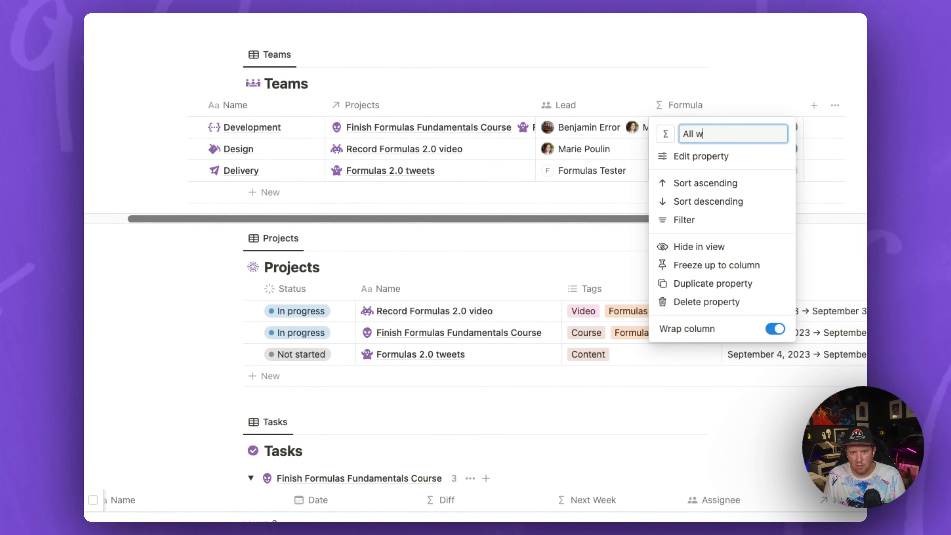
type("ork track")
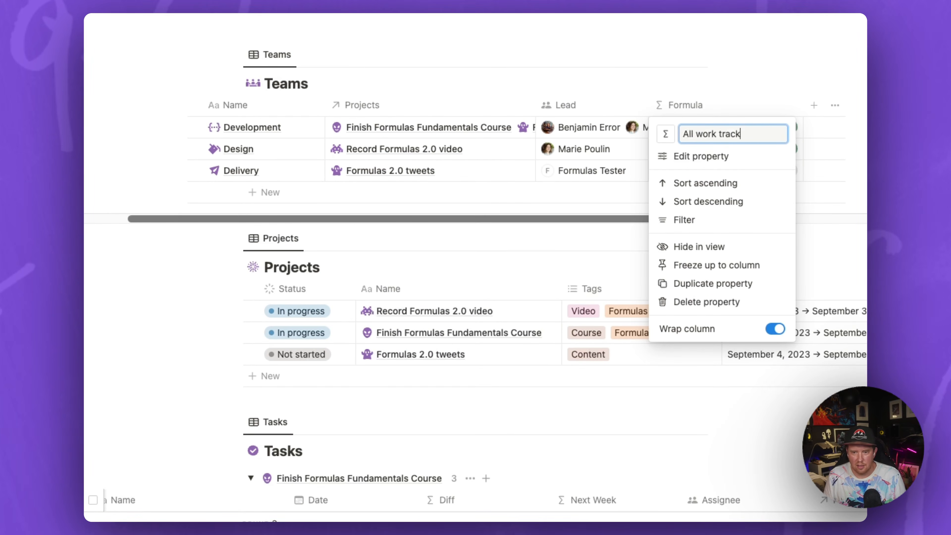
type("er")
key("Return")
In the All work tracker formula, rename the unfinishedTasks variable definition as finishedTasks and make its filter use Status == "Done"
left_click(693, 135)
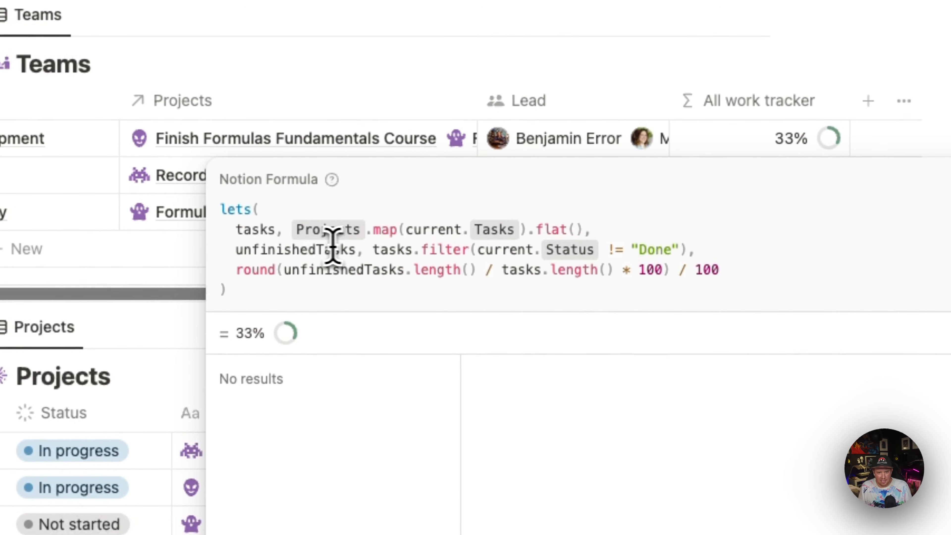
left_click_drag(235, 229, 279, 231)
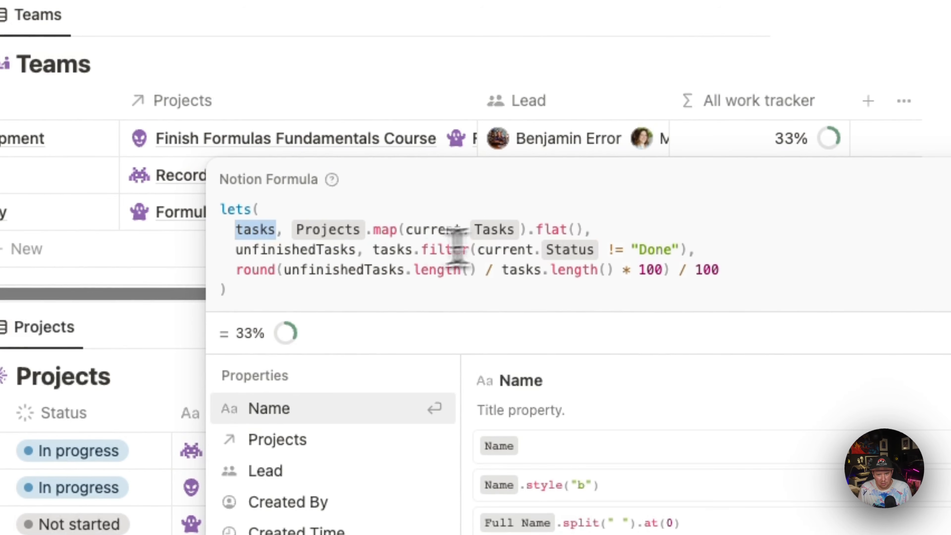
double_click(269, 249)
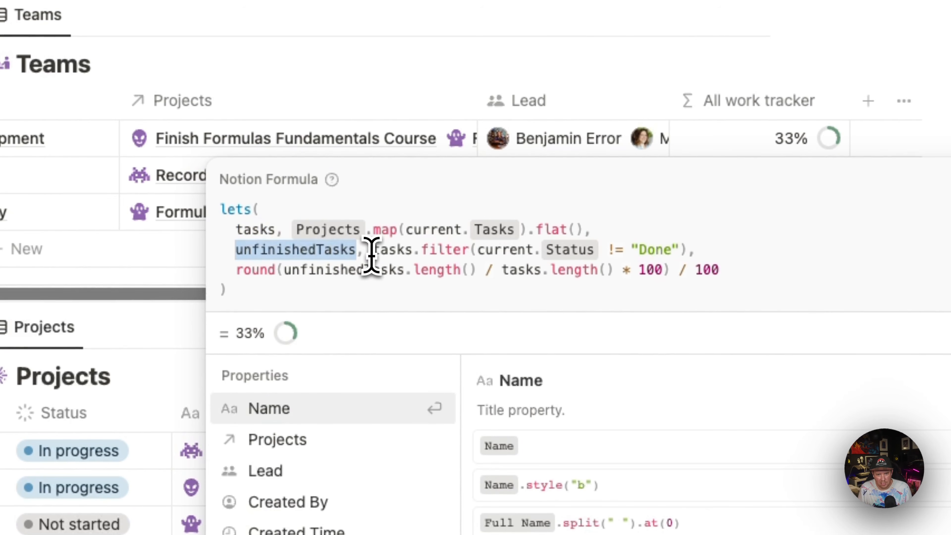
left_click_drag(371, 255, 681, 242)
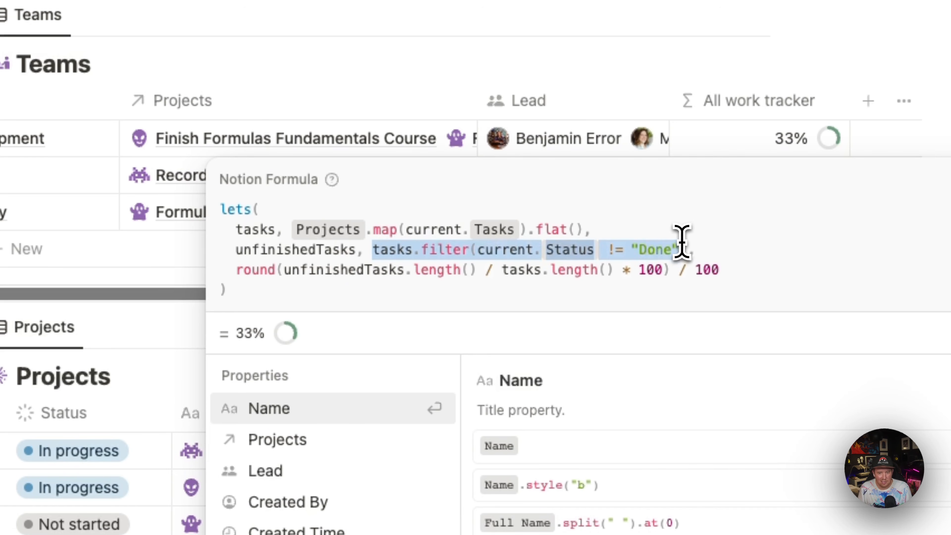
left_click_drag(237, 270, 741, 279)
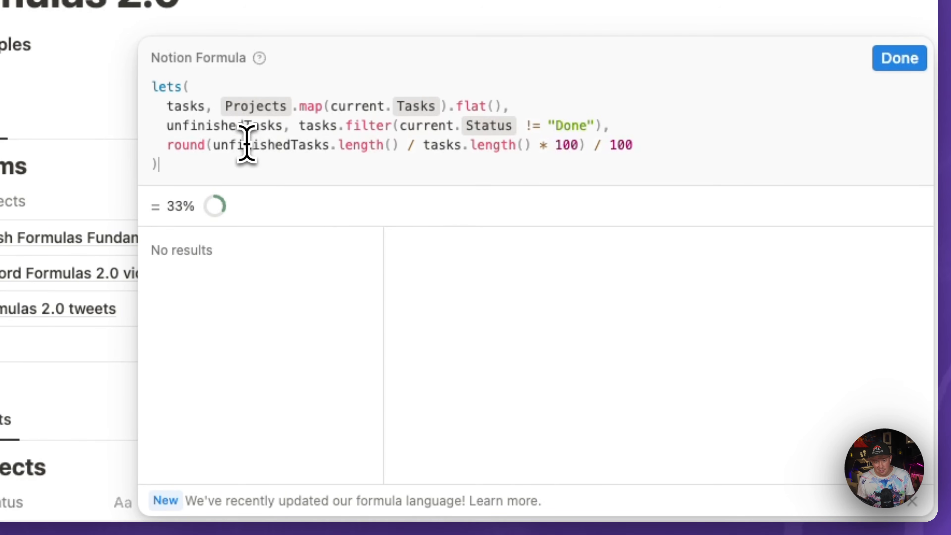
double_click(227, 127)
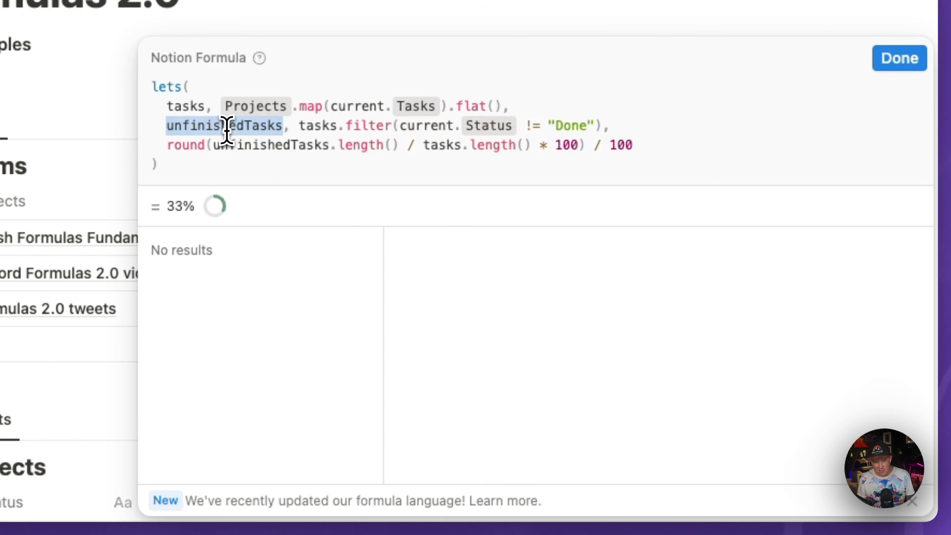
type("finishedTas")
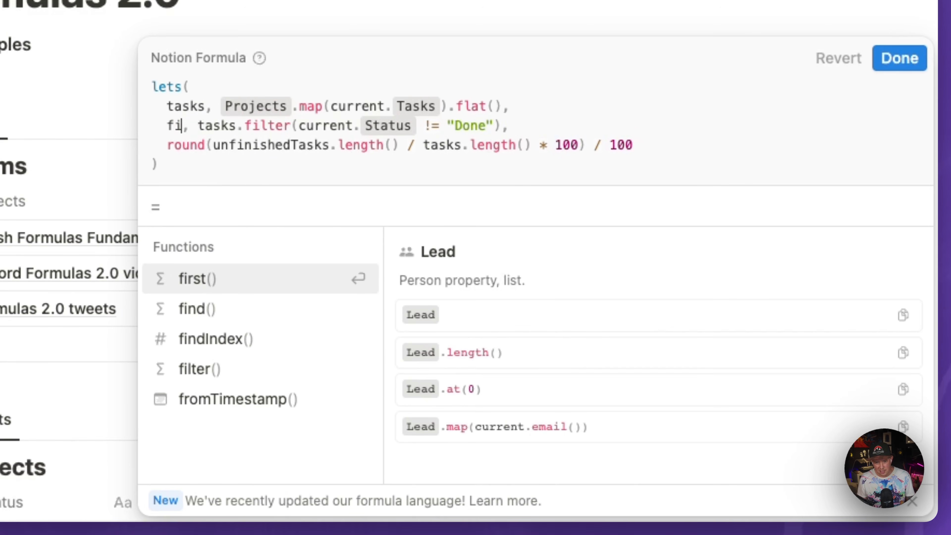
type("ks")
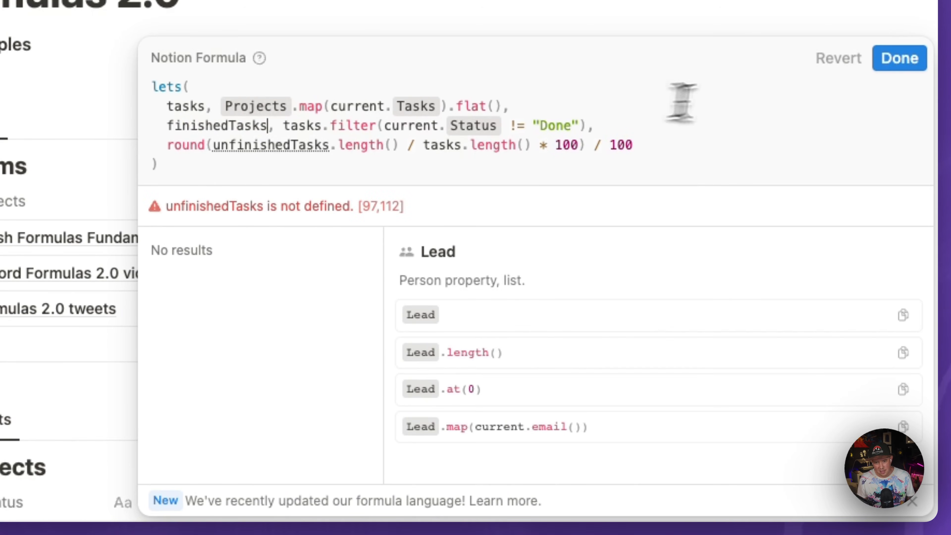
left_click(514, 130)
key("BackSpace")
type("=")
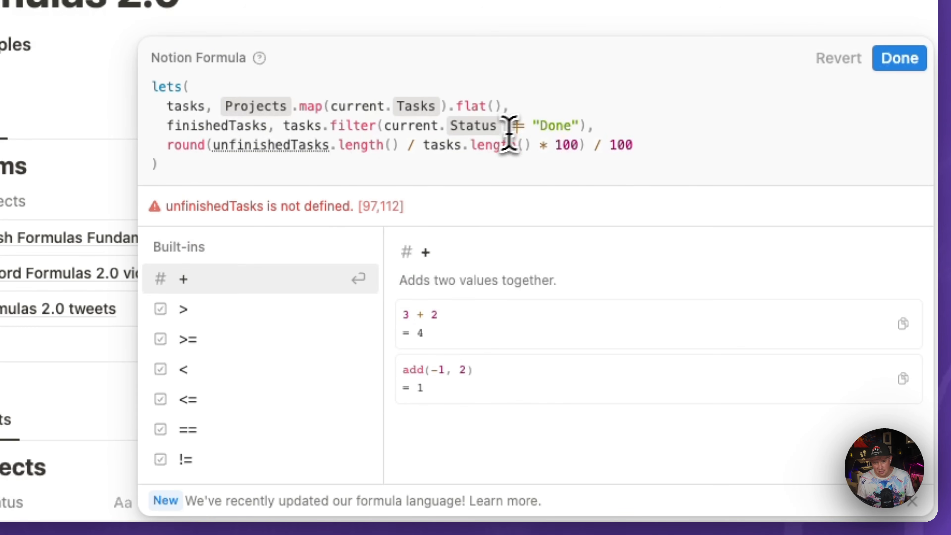
Replace unfinishedTasks with the finishedTasks variable inside the round() expression and save the formula
double_click(280, 145)
type("fin")
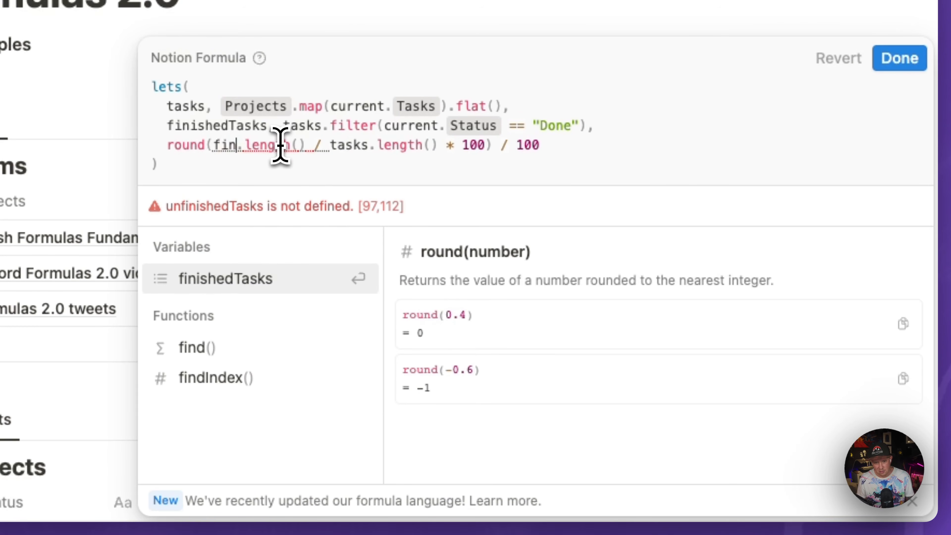
left_click(251, 286)
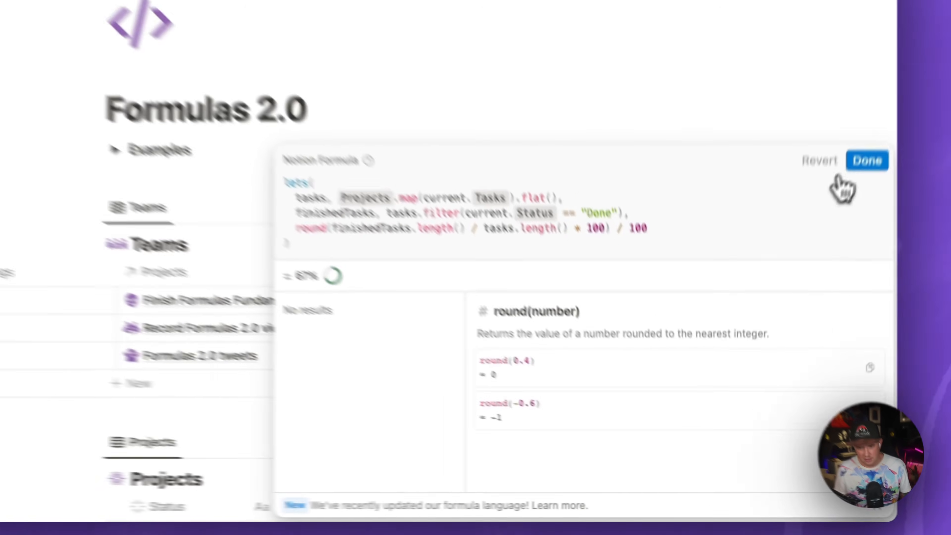
left_click(839, 177)
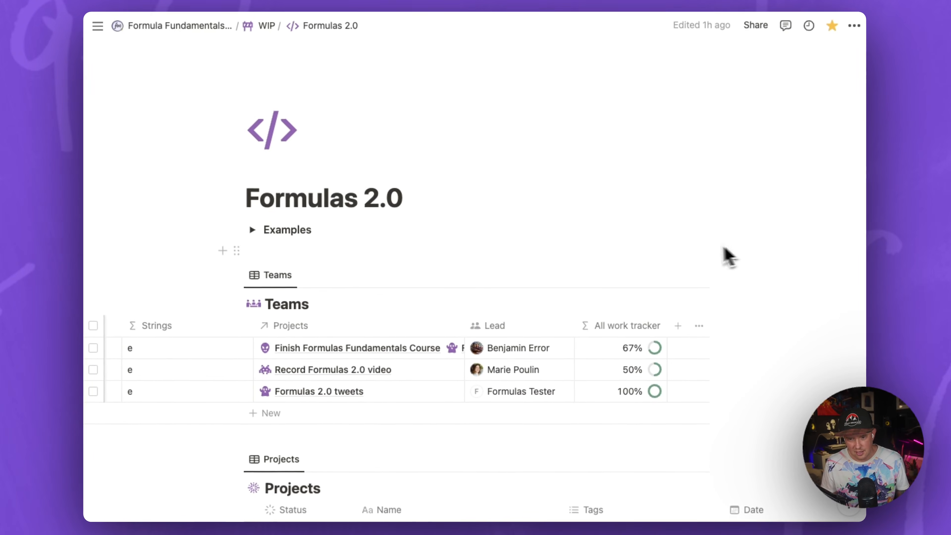
Compare each team's All work tracker percentage with the task statuses listed in the Tasks table
scroll(711, 255, "down", 5)
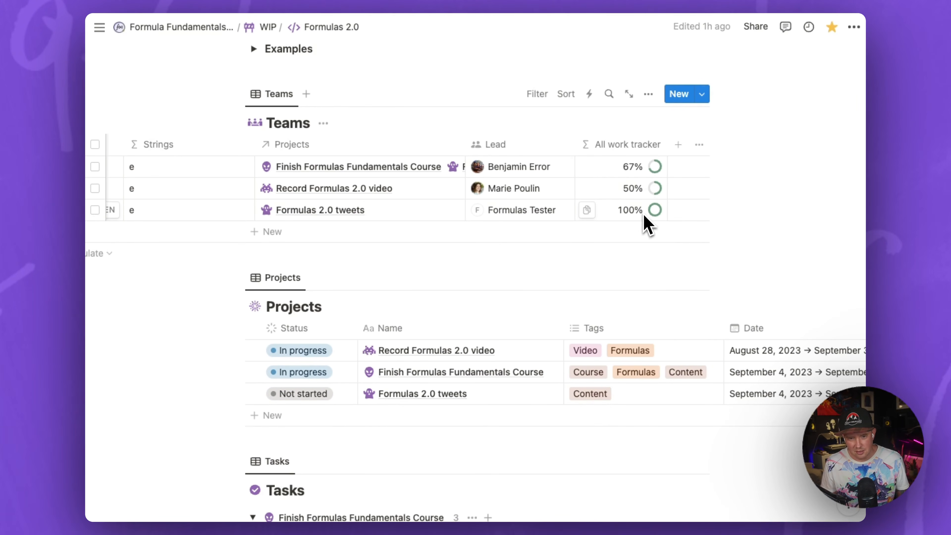
scroll(643, 223, "down", 1)
scroll(647, 272, "down", 10)
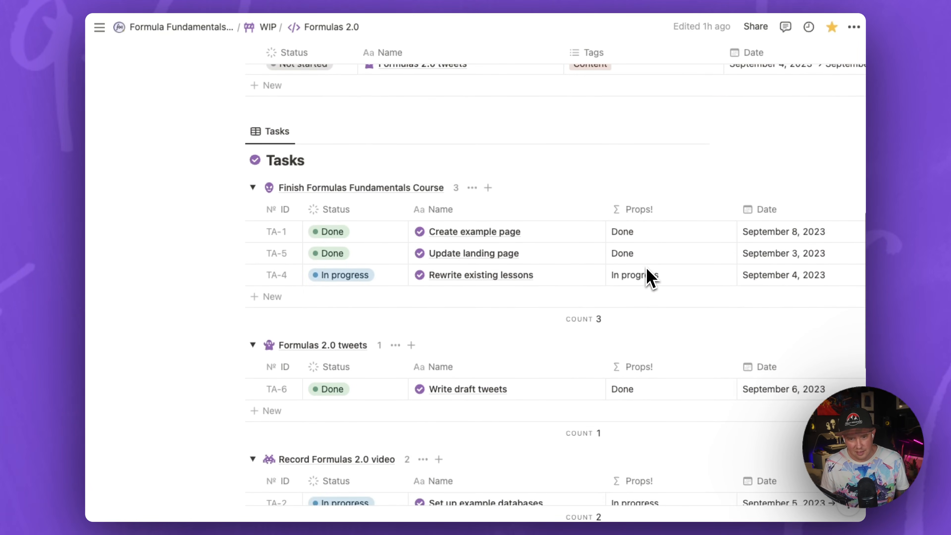
scroll(648, 273, "up", 15)
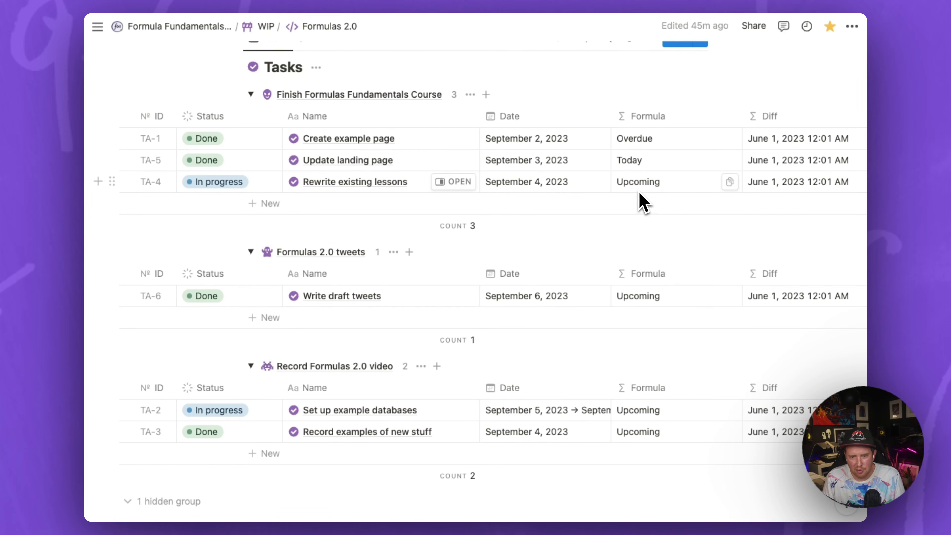
Open the Tasks table's Formula property and examine the nested if() conditions that compare Date with now()
left_click(656, 140)
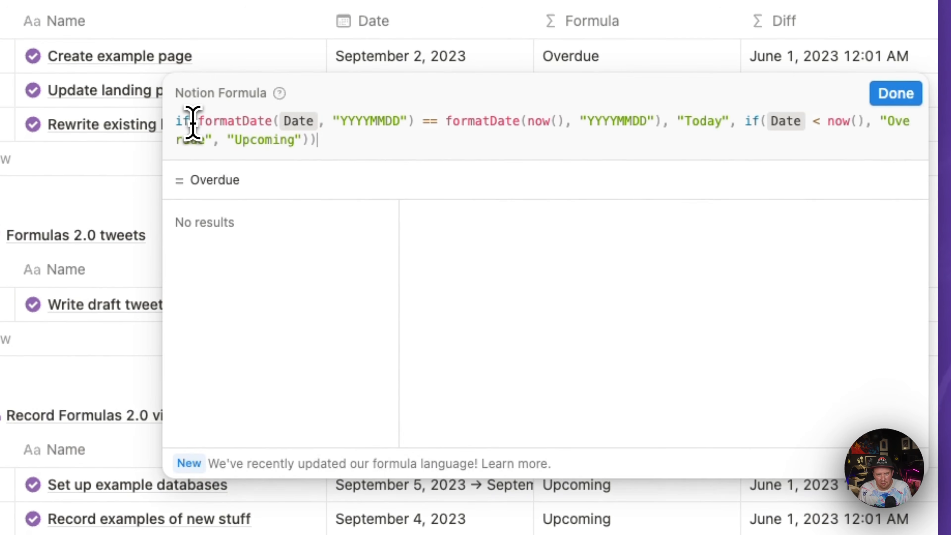
left_click_drag(198, 121, 393, 126)
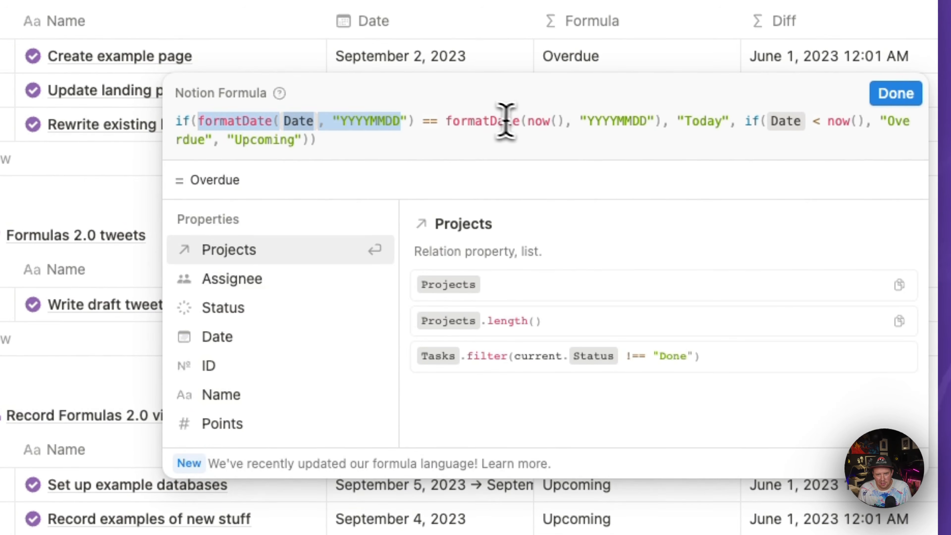
left_click(550, 122)
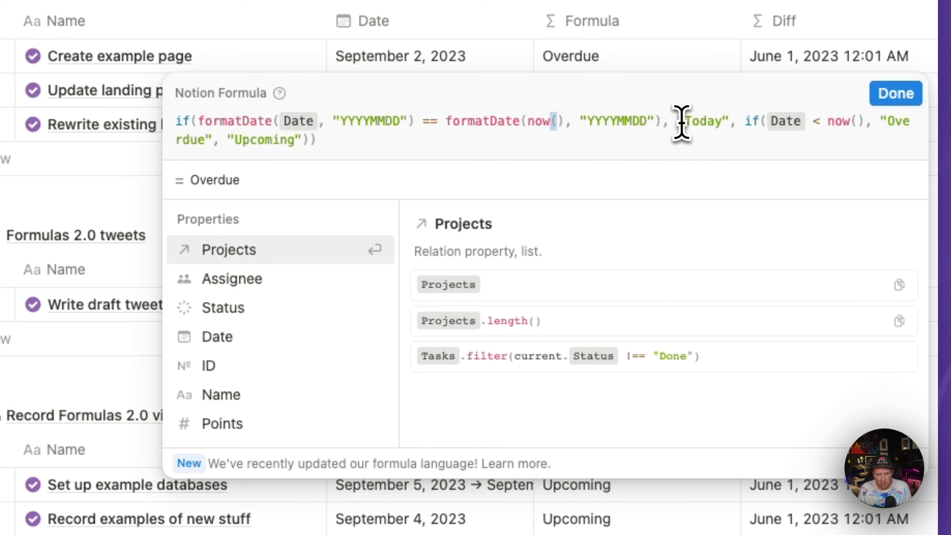
left_click_drag(678, 122, 755, 135)
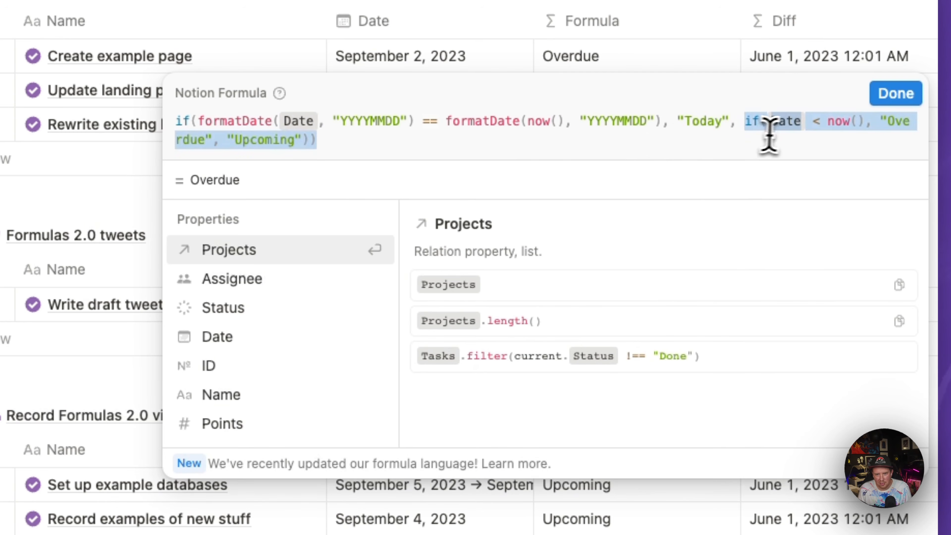
Try adding extra closing parentheses at the end of the nested if() formula, and revert the edit
left_click(750, 131)
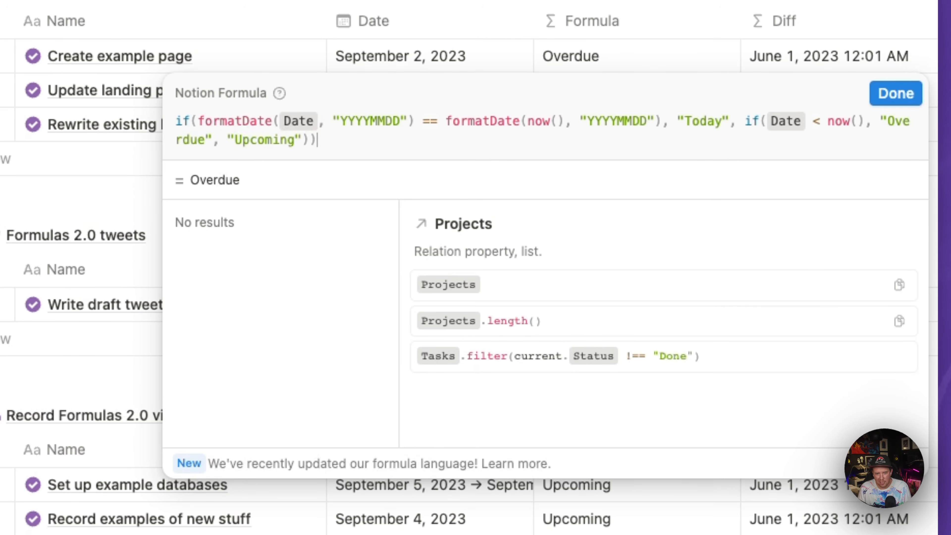
type("))")
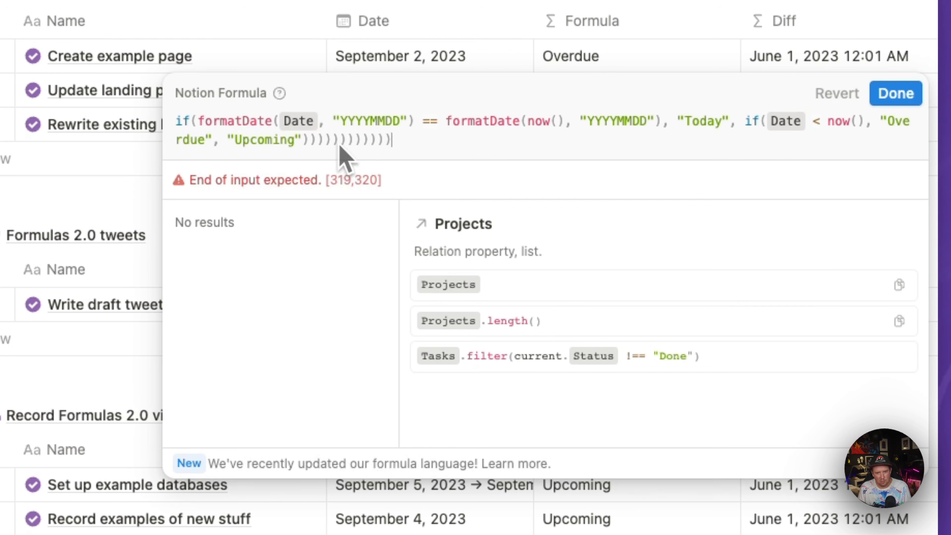
left_click(810, 98)
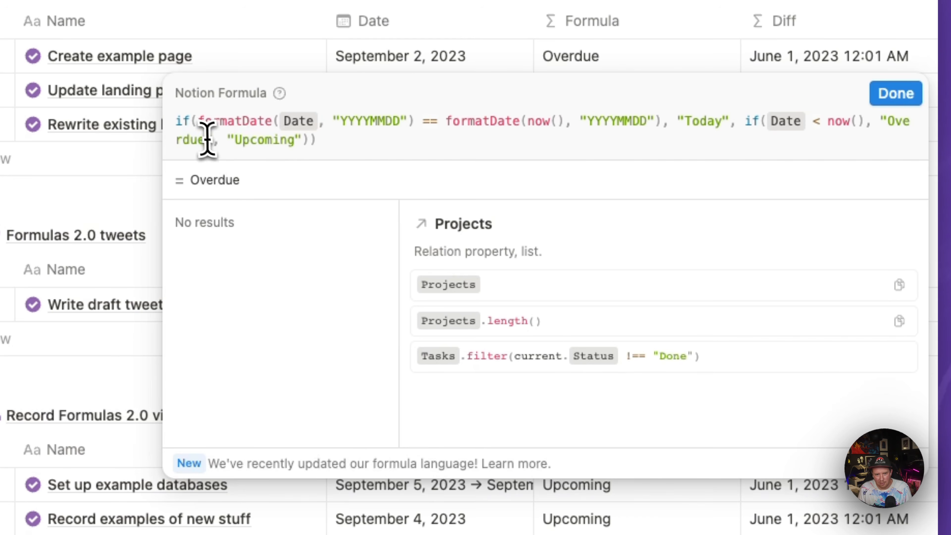
Break the nested if() formula into indented lines, with the formatDate comparison, "Today", the inner if(), "Overdue" and "Upcoming" each starting a line
left_click(200, 123)
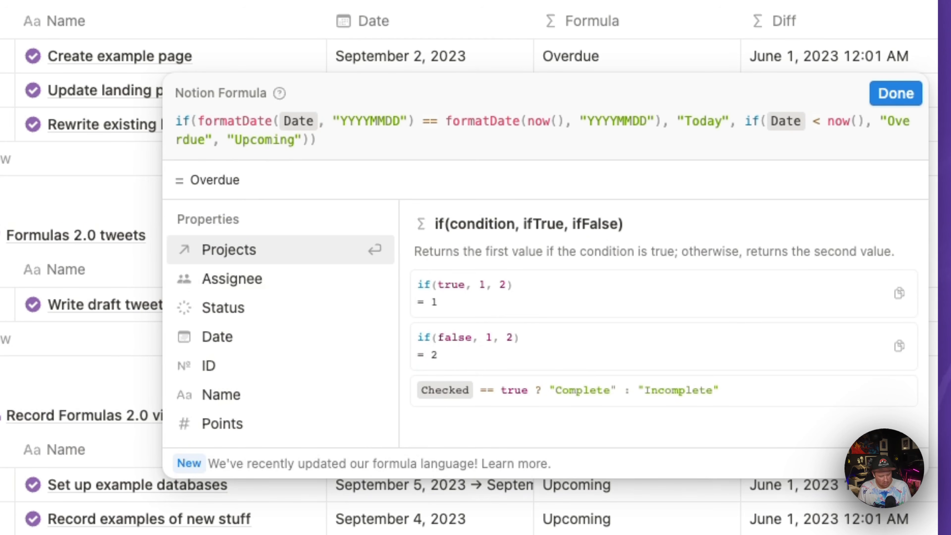
key("shift+Return")
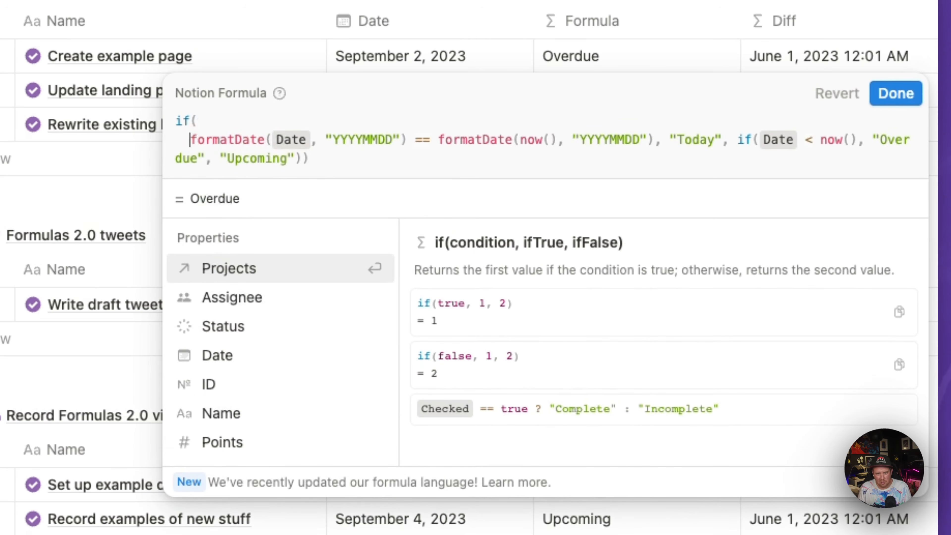
left_click(655, 149)
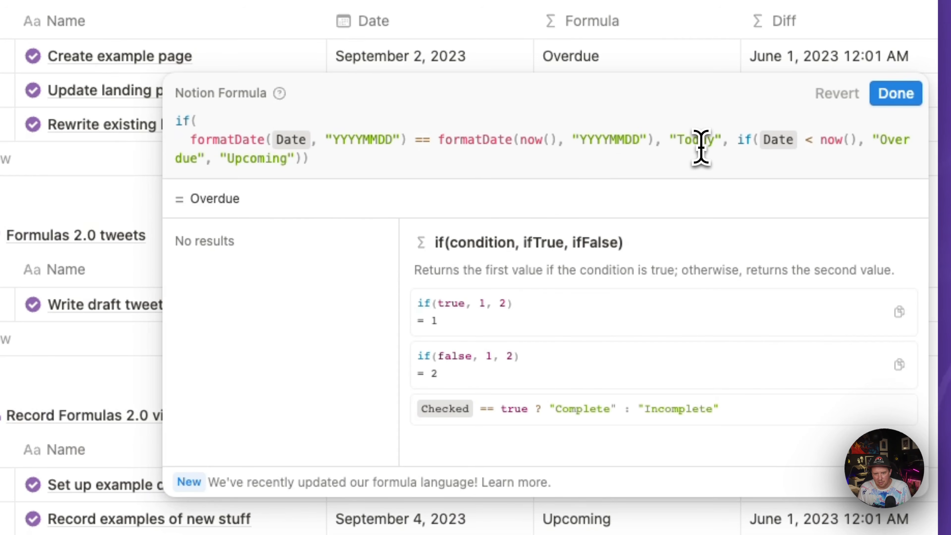
key("Right")
key("shift+Return")
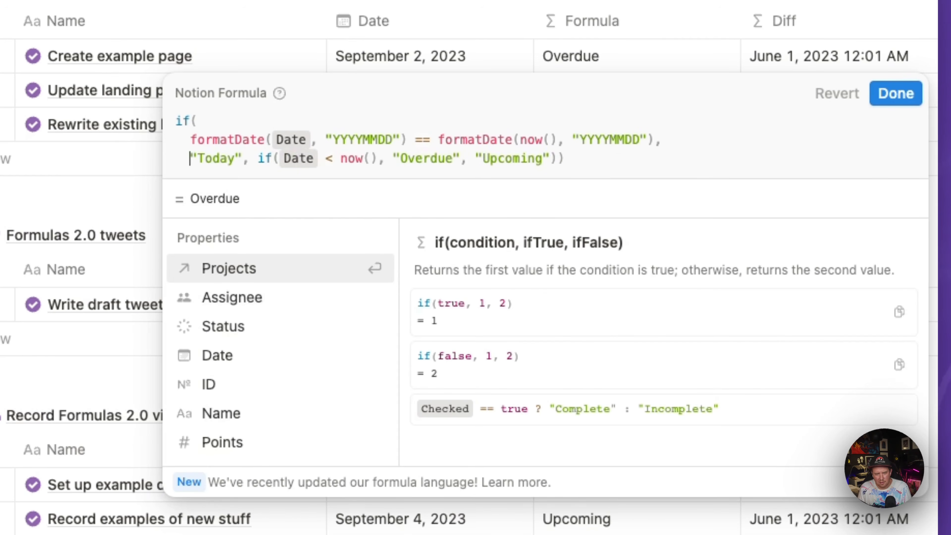
left_click(259, 164)
key("shift+Return")
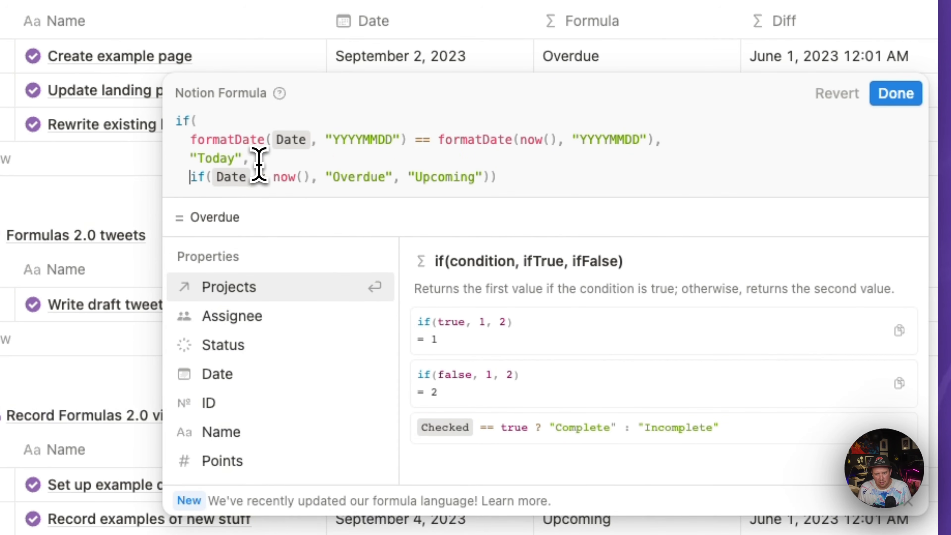
left_click(325, 177)
key("shift+Return")
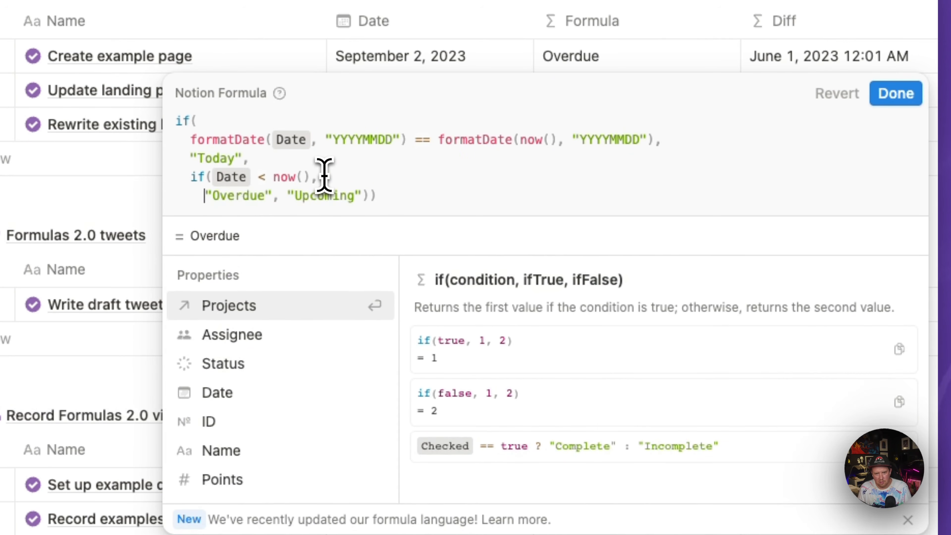
left_click(284, 197)
key("shift+Return")
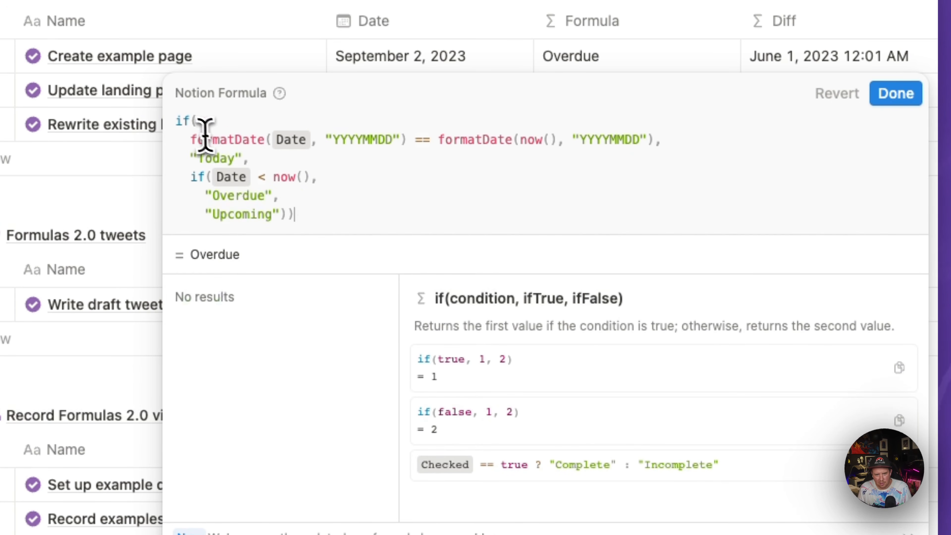
Change the outer if() to ifs() and examine its first condition, which compares Date and now() in "YYYYMMDD" format
left_click(191, 126)
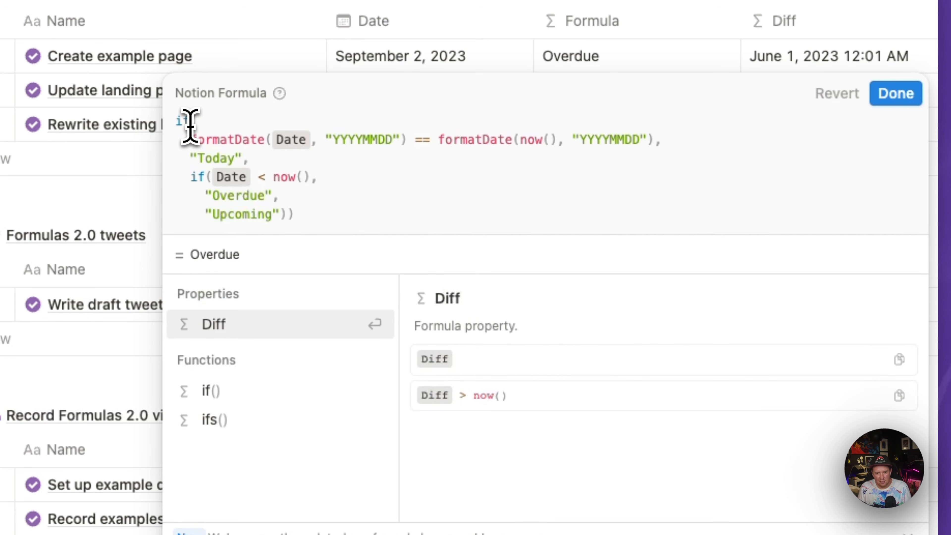
type("s")
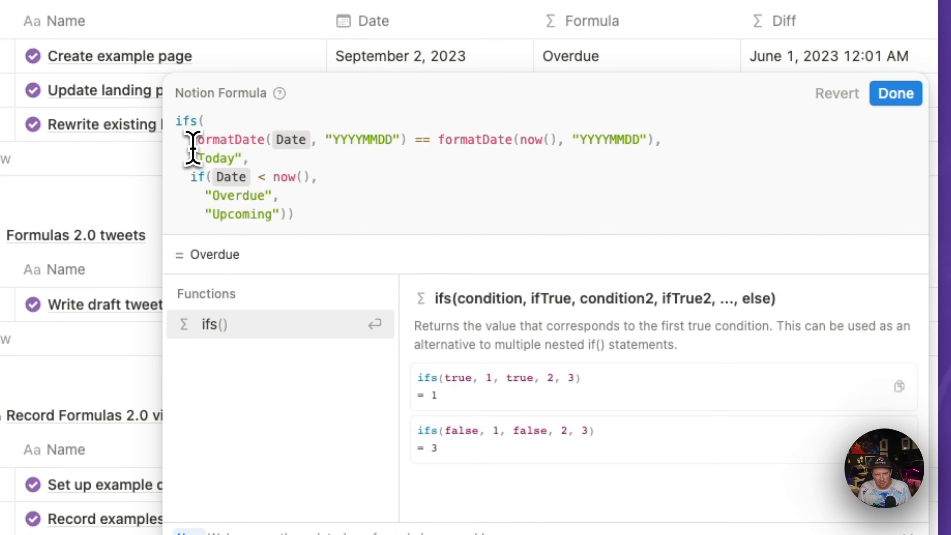
left_click_drag(190, 145, 661, 142)
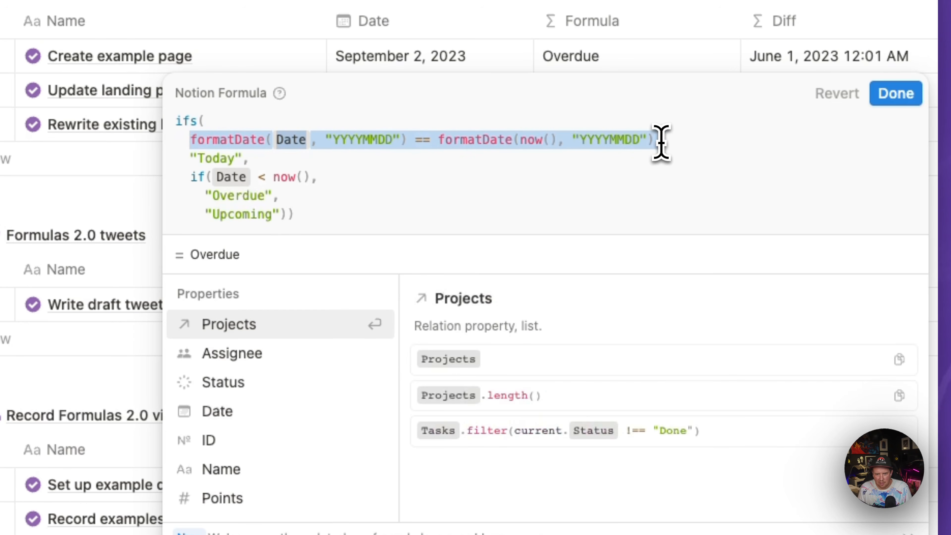
left_click(661, 142)
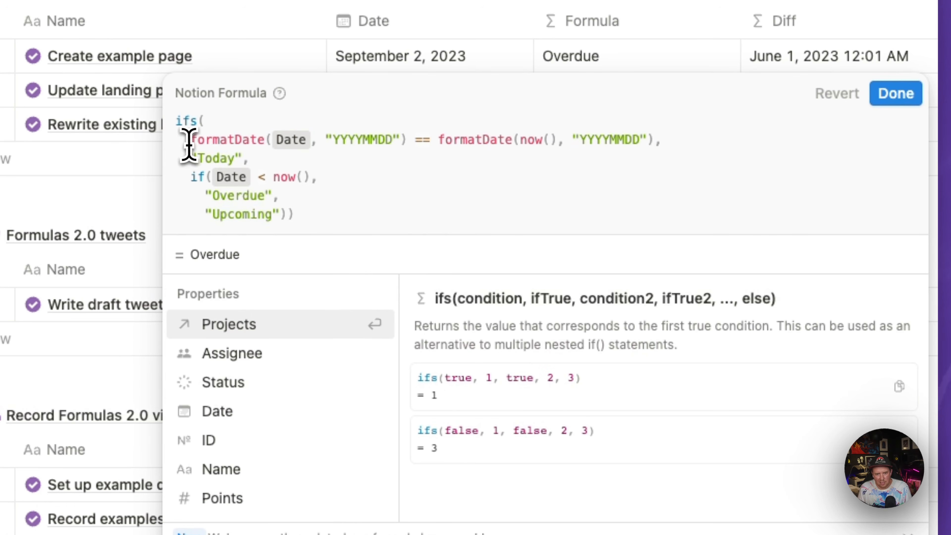
left_click_drag(188, 144, 388, 149)
double_click(363, 144)
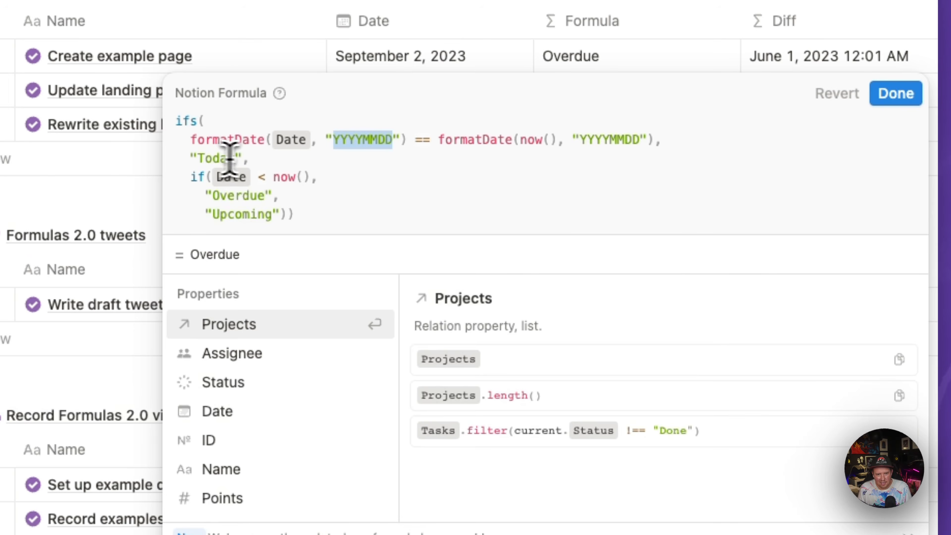
Add a blank line after "Today" and strip the inner if( so Date < now() stands as the second ifs() condition
left_click(262, 159)
key("Return")
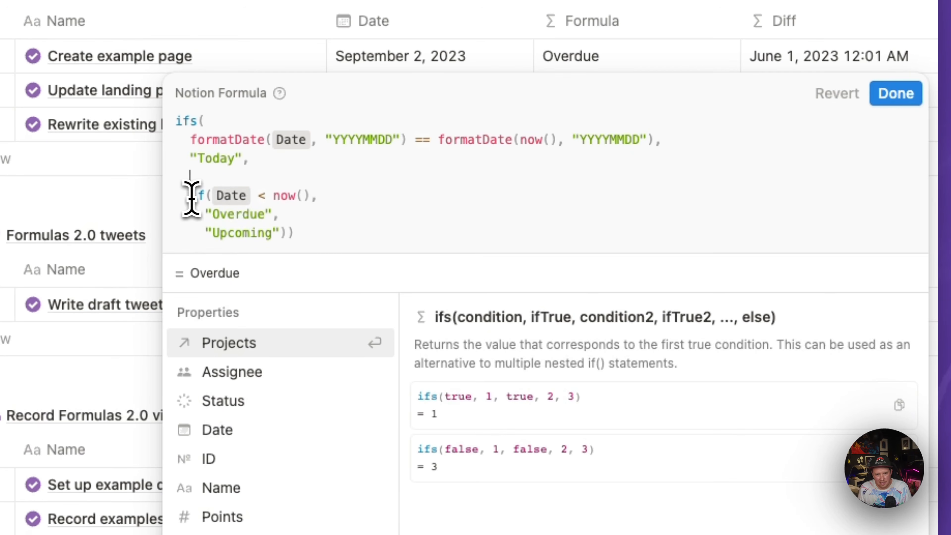
left_click(206, 200)
key("BackSpace")
key("BackSpace")
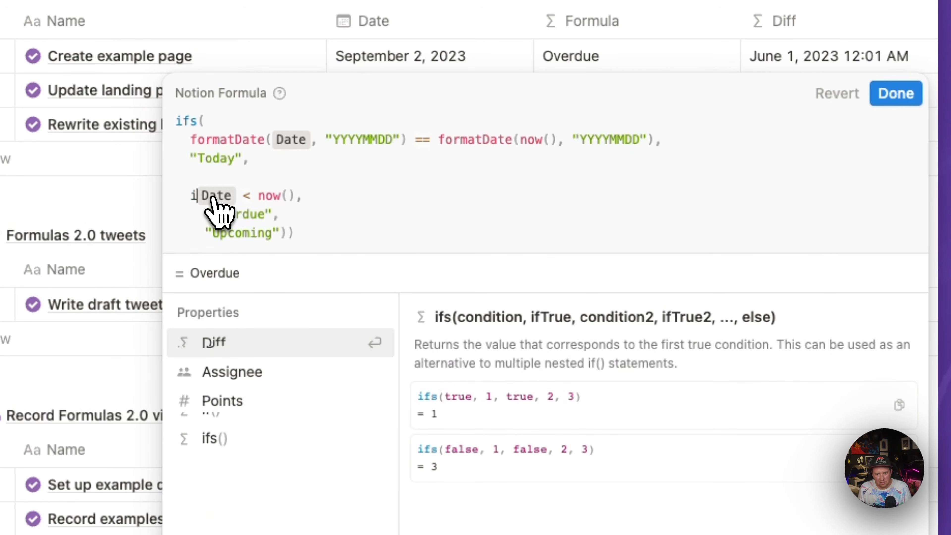
key("Delete")
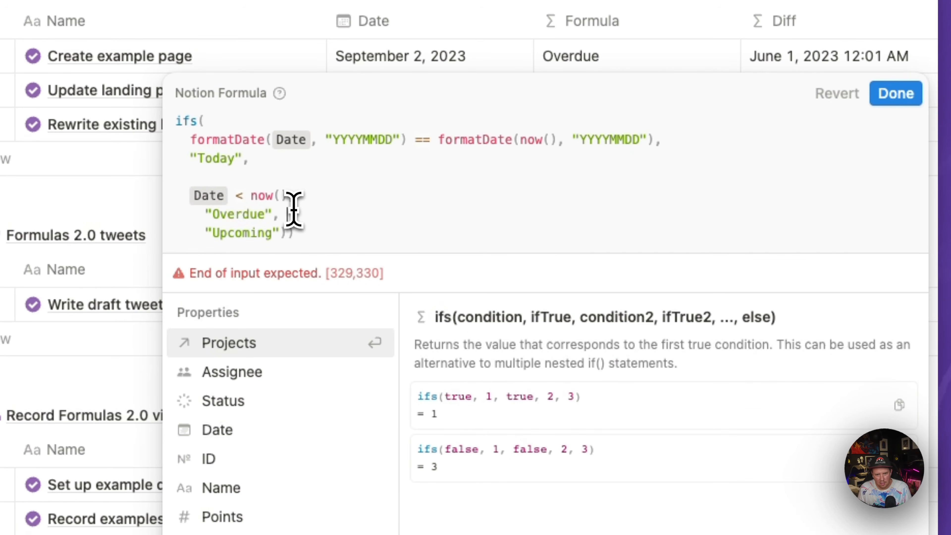
Align "Overdue" with its condition and delete the extra closing parenthesis at the end of the formula
left_click(293, 212)
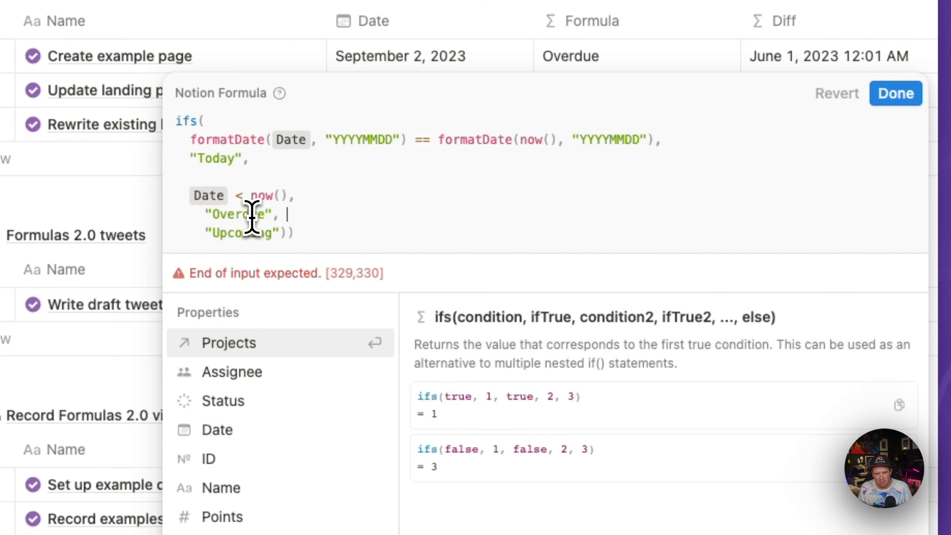
key("BackSpace")
left_click(282, 233)
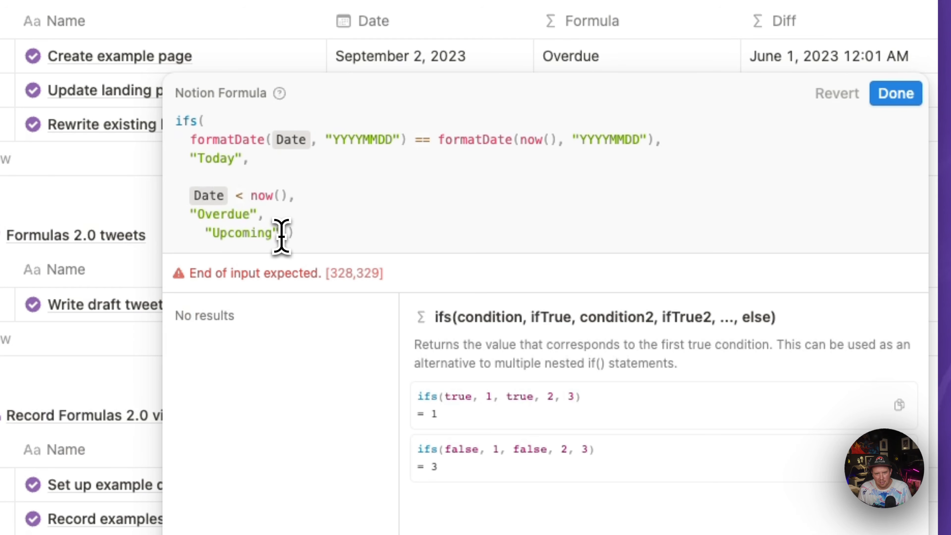
key("BackSpace")
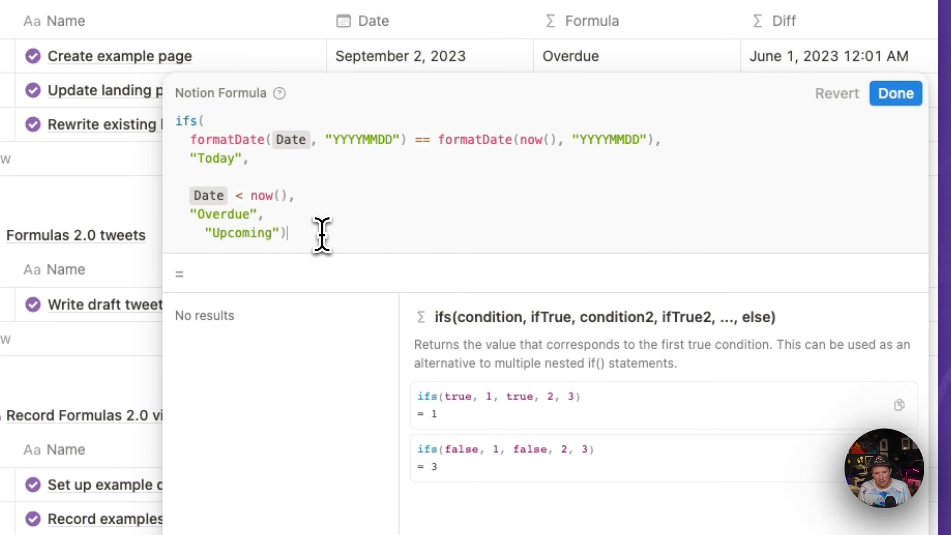
Set "Upcoming" apart with a blank line, align it with the other results, and put the closing parenthesis on its own line
left_click(296, 216)
key("Return")
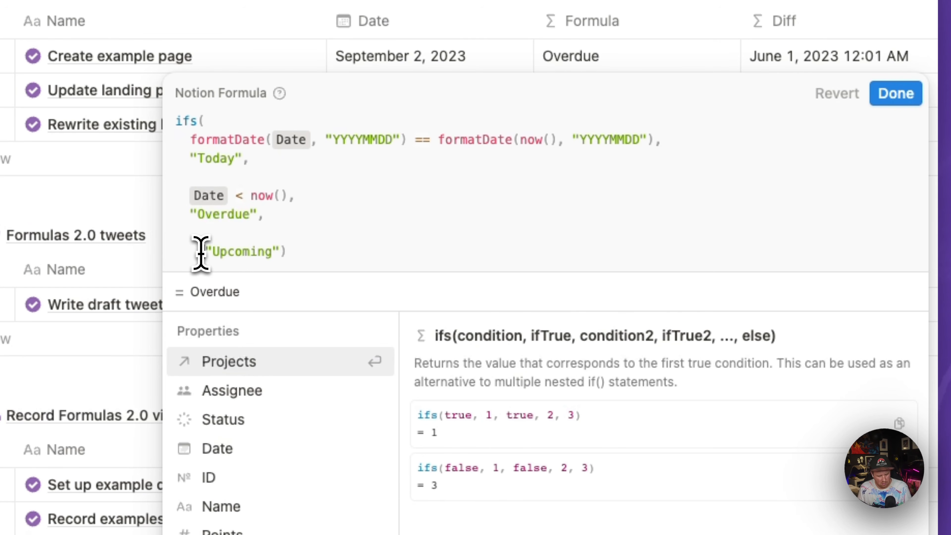
left_click(266, 257)
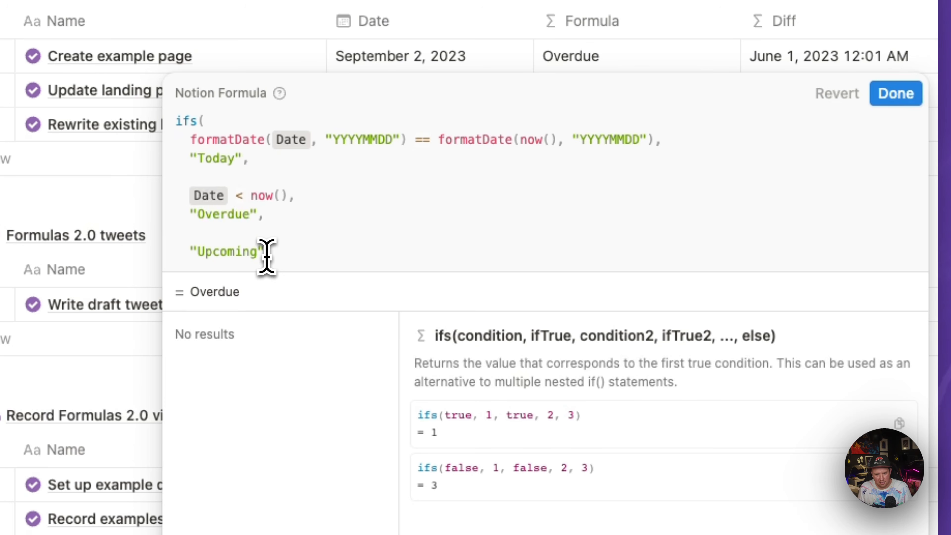
key("Return")
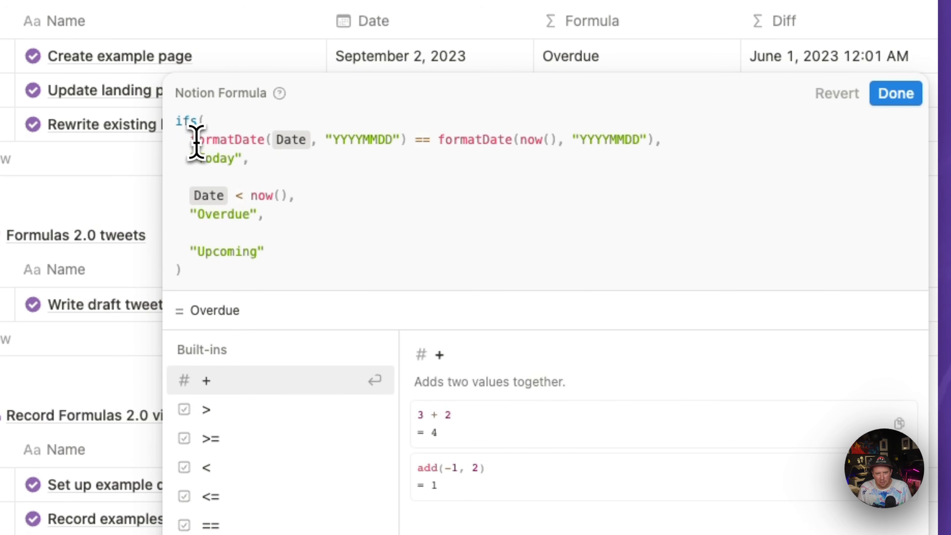
Examine the ifs() formula's condition and result pairs for "Today" and "Overdue" and its fallback value "Upcoming"
left_click_drag(190, 139, 633, 148)
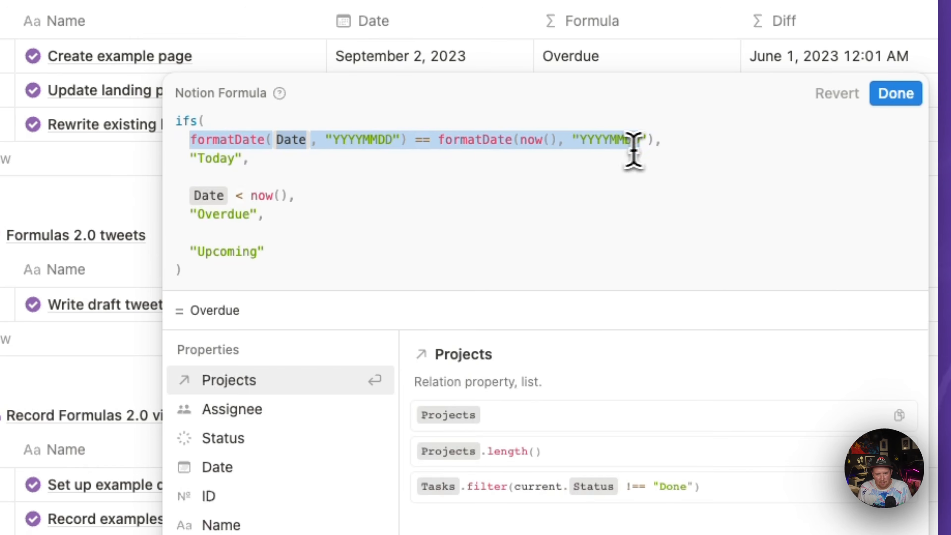
double_click(223, 164)
left_click(210, 197)
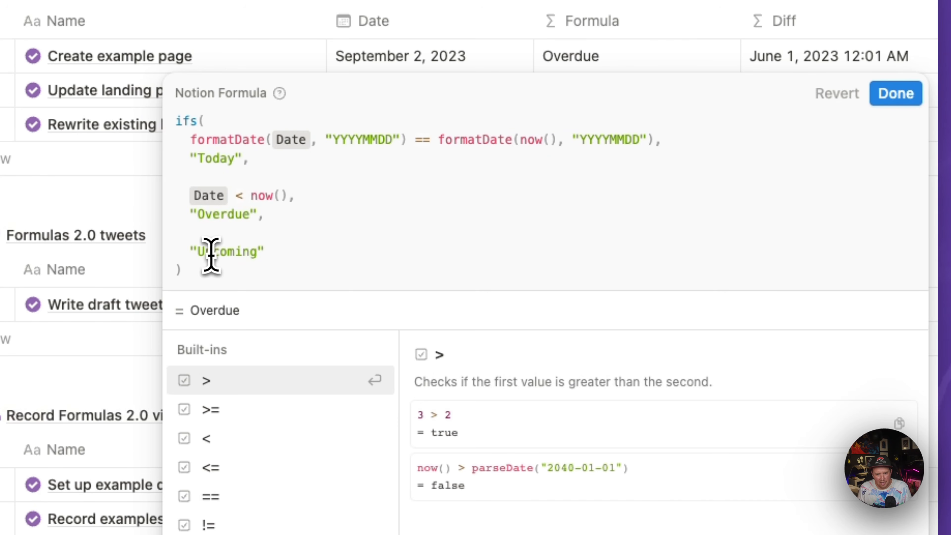
left_click_drag(180, 250, 346, 255)
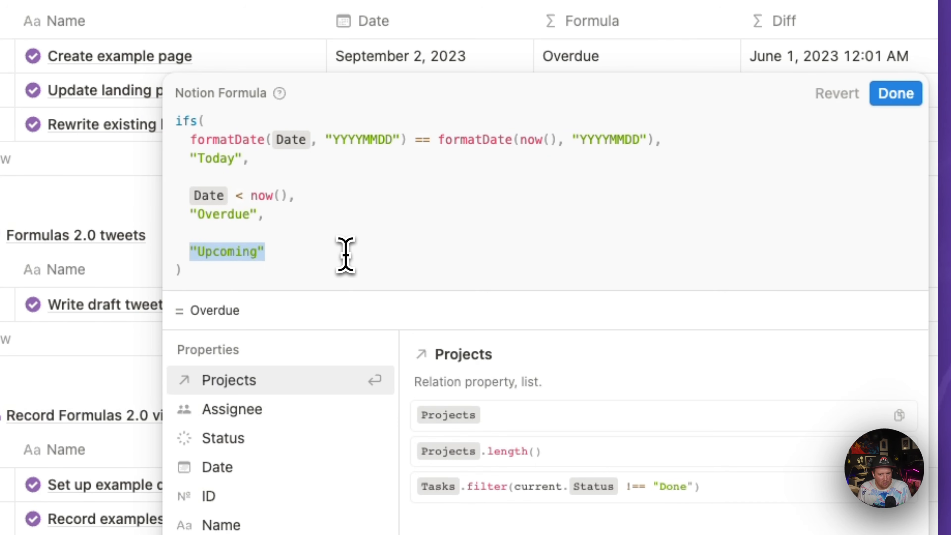
left_click(321, 255)
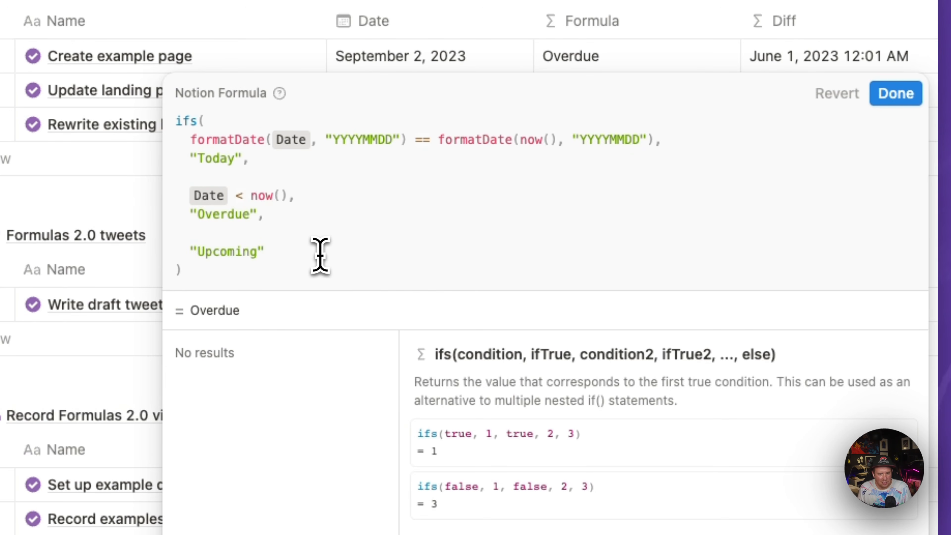
left_click_drag(282, 216, 112, 215)
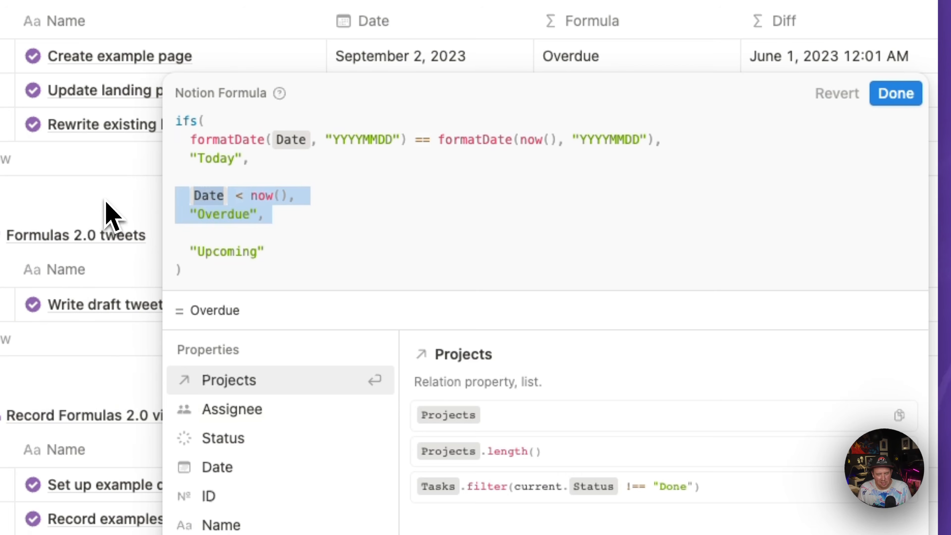
left_click_drag(179, 139, 286, 159)
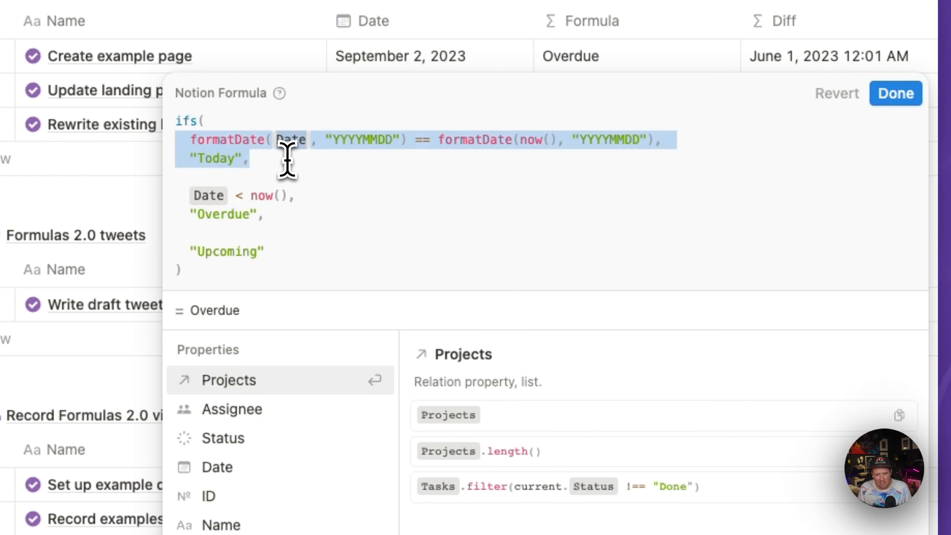
Add a third ifs() pair between "Overdue" and "Upcoming": the condition Name.contains("Create") with the result "Creatable"
left_click(280, 213)
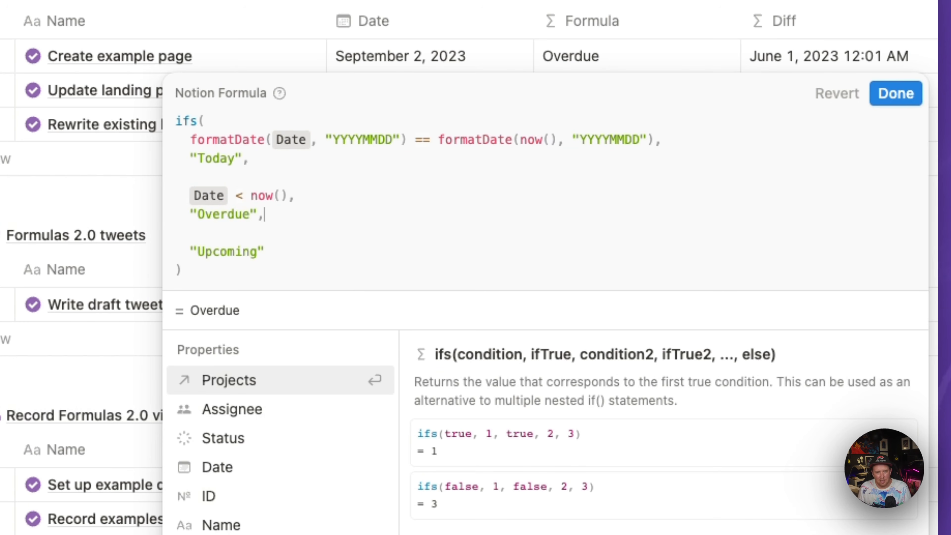
key("Return")
key("Return")
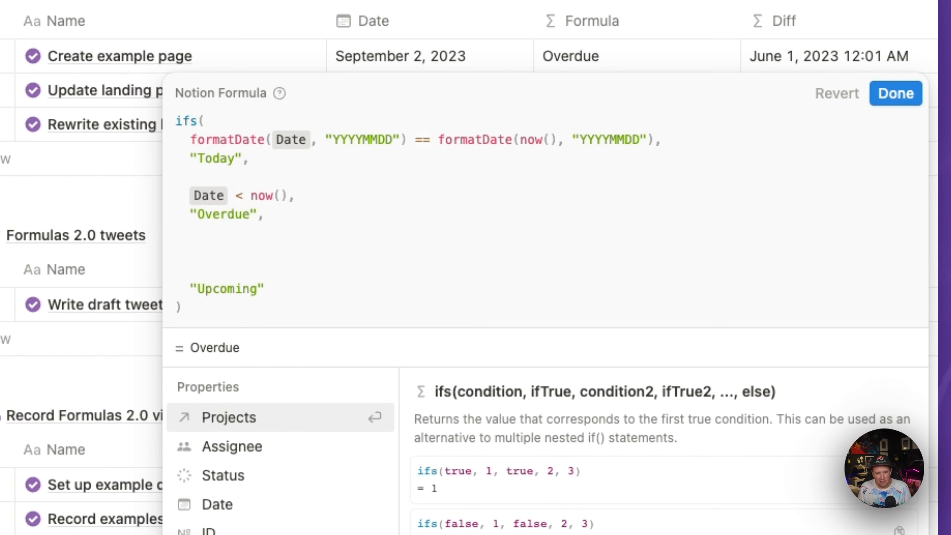
type("N")
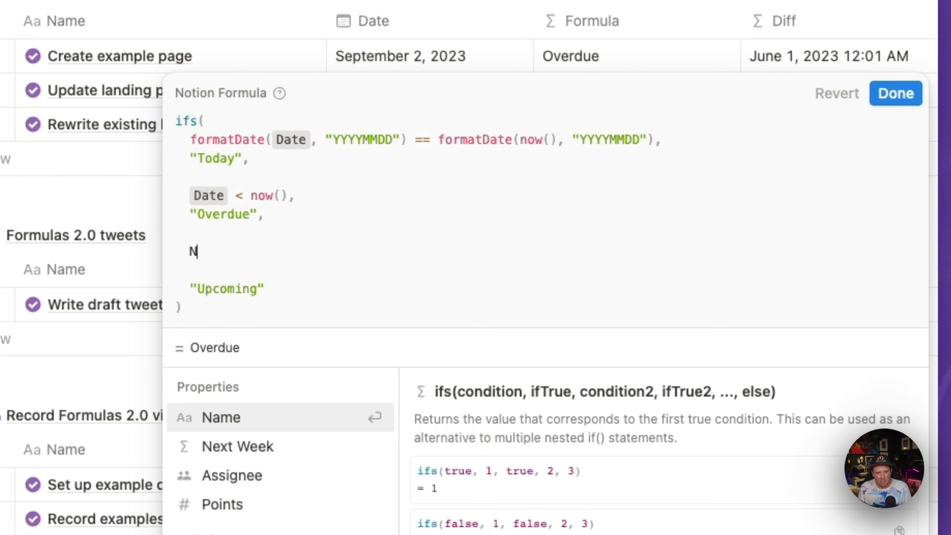
type("ame.co")
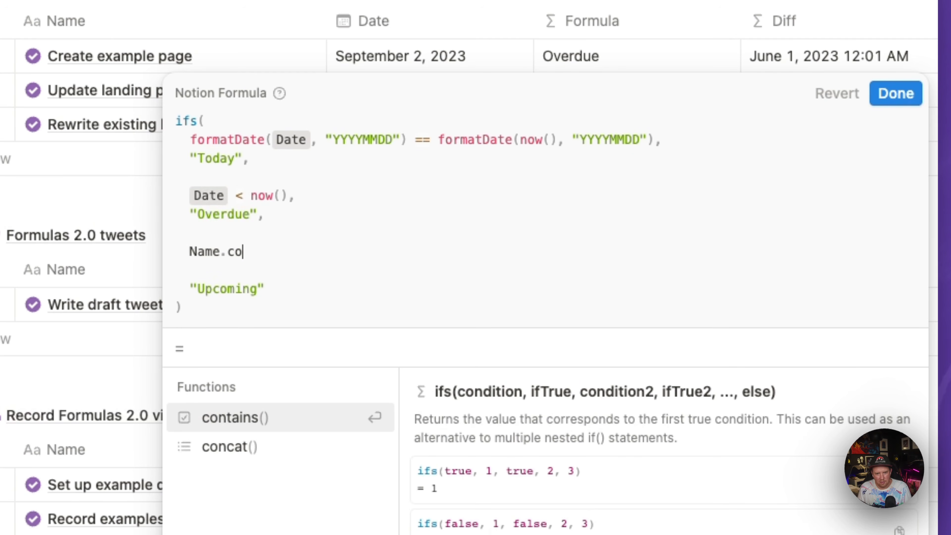
key("Return")
type("\"")
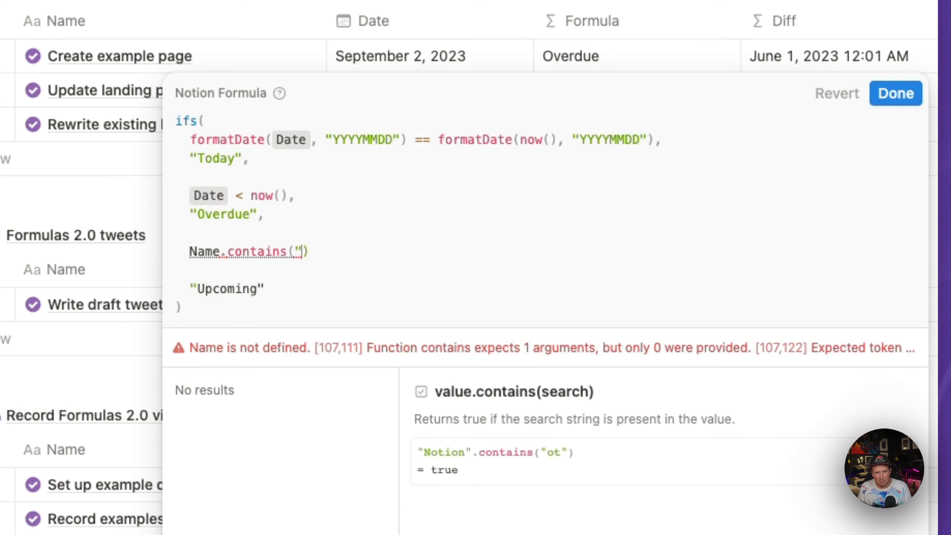
type("Create\"),")
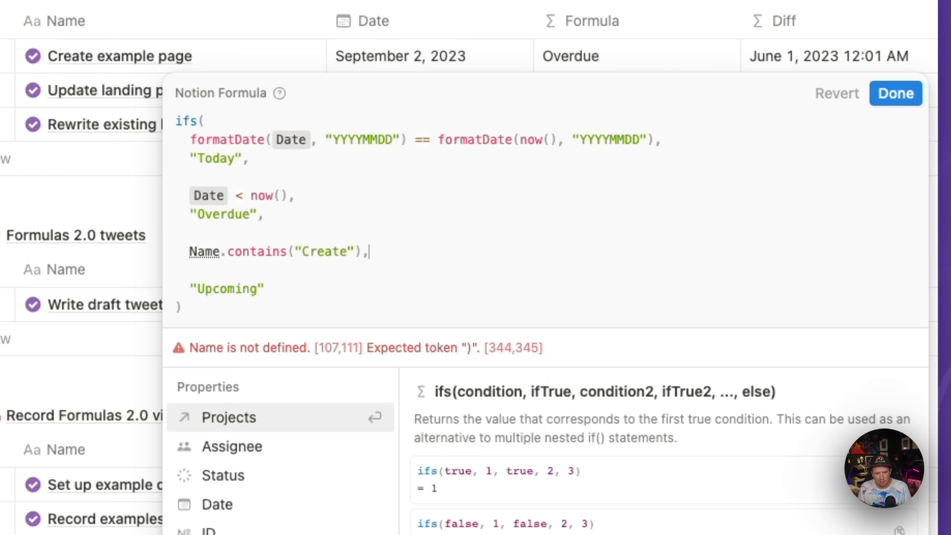
key("shift+Return")
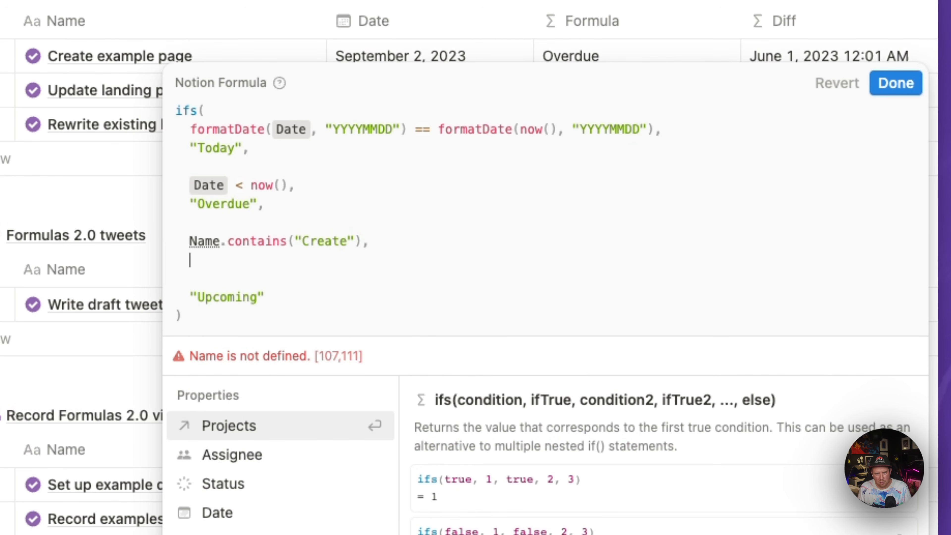
type("\"Creatable")
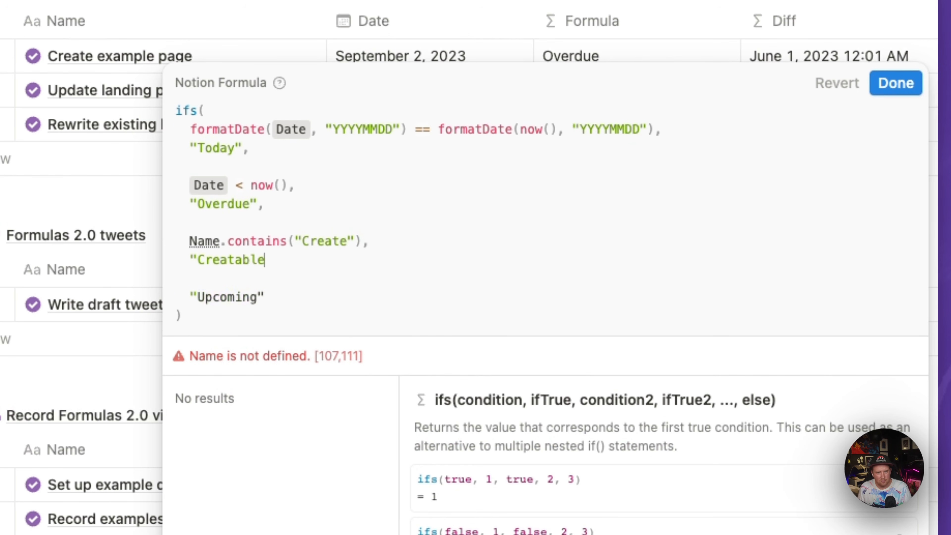
type("\",")
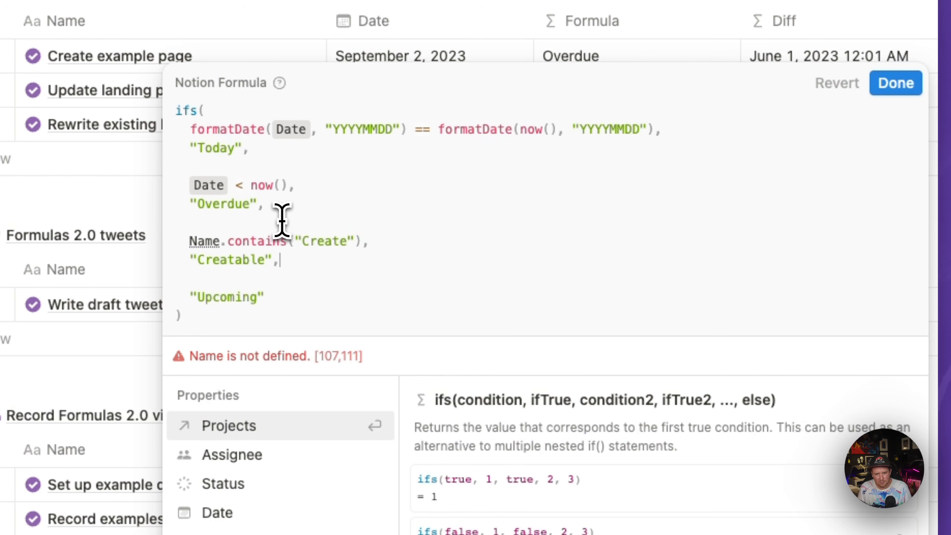
Replace the plain-text Name in the contains() condition with the Name property and save the formula
double_click(203, 241)
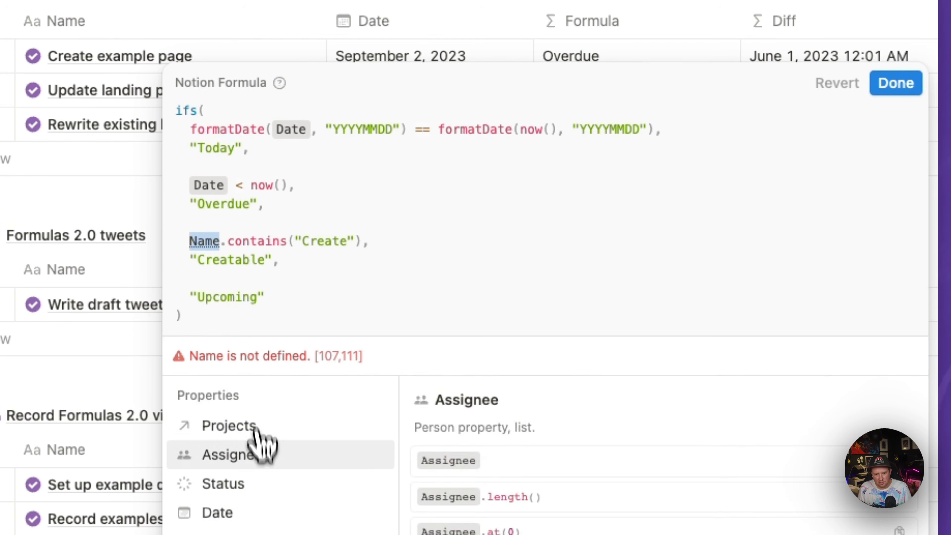
left_click(277, 534)
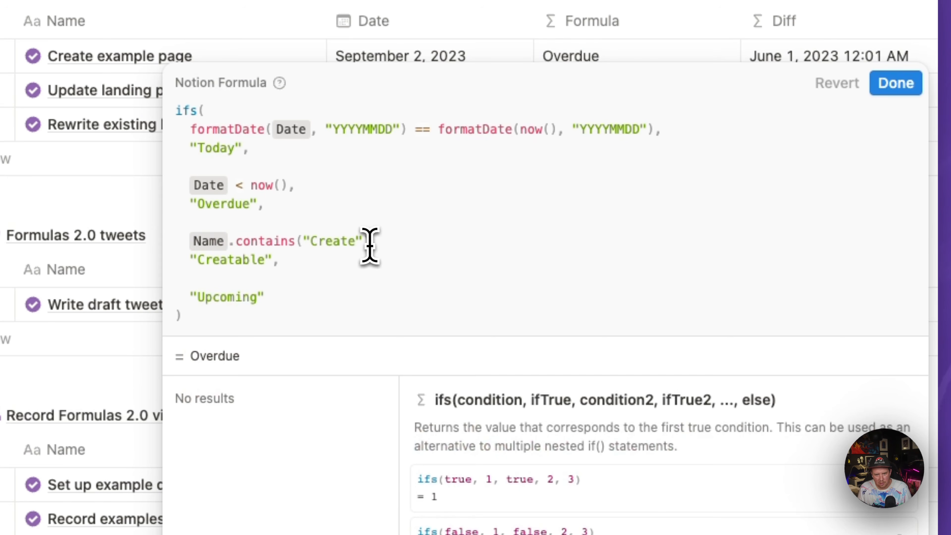
left_click(913, 85)
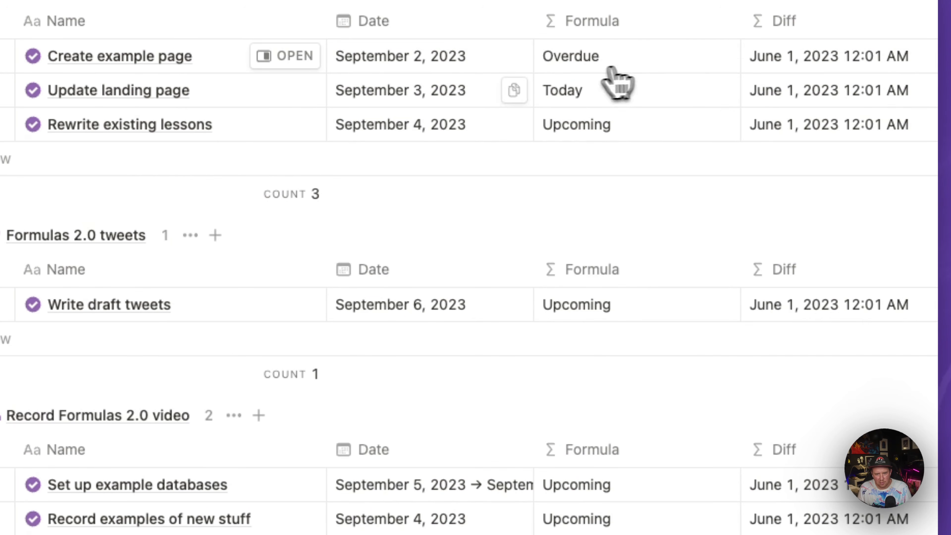
Set the date of the "Create example page" task to September 8, 2023
left_click(423, 70)
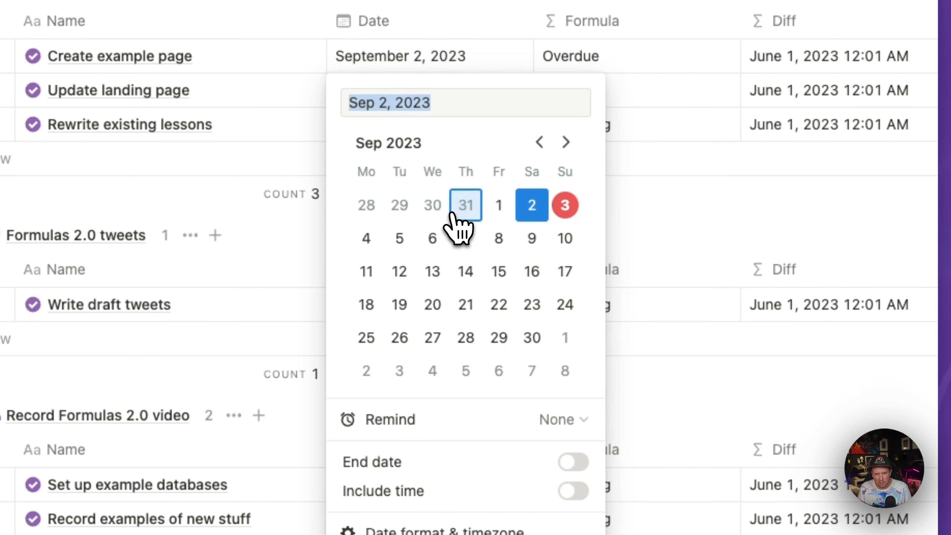
left_click(500, 240)
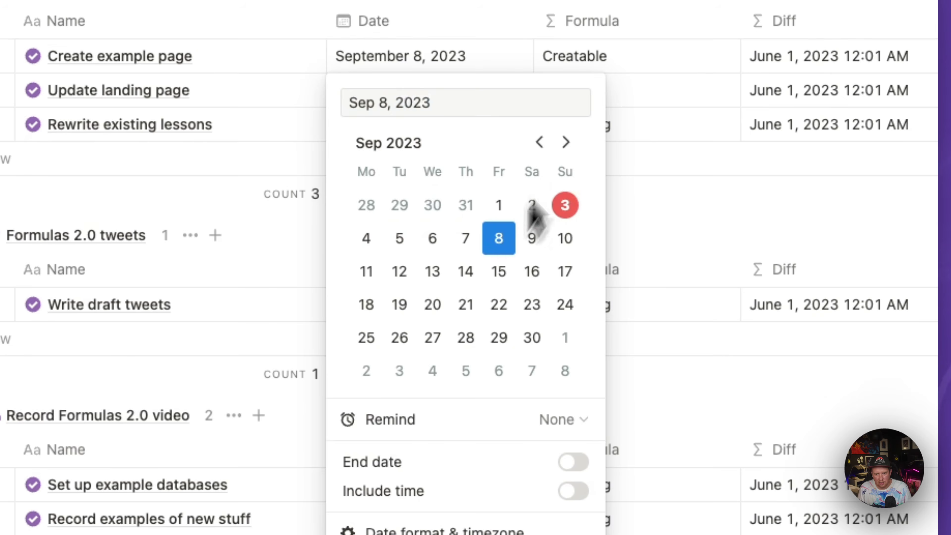
left_click(624, 62)
left_click(621, 63)
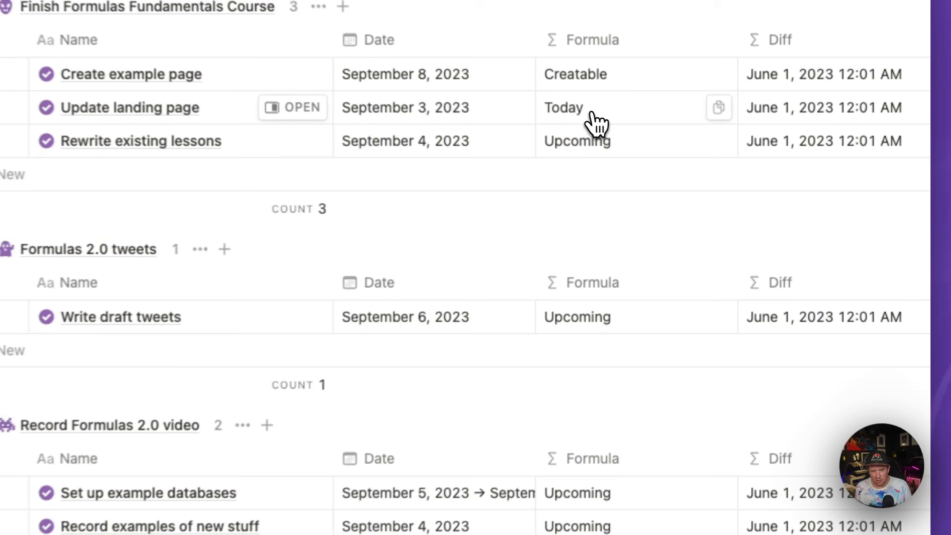
Add a 🚨 emoji and a space before the word Overdue in the ifs() formula's "Overdue" result
left_click(641, 167)
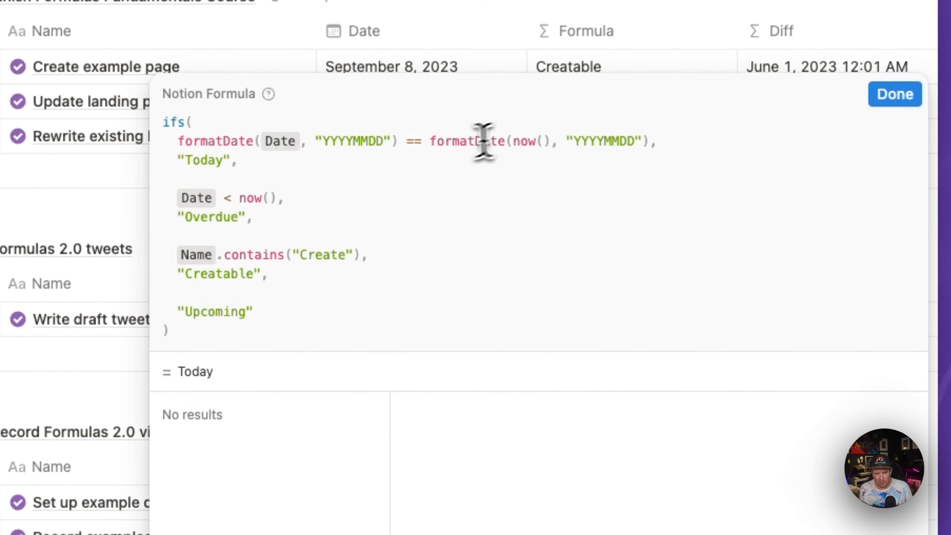
left_click(183, 216)
key("ctrl+super+space")
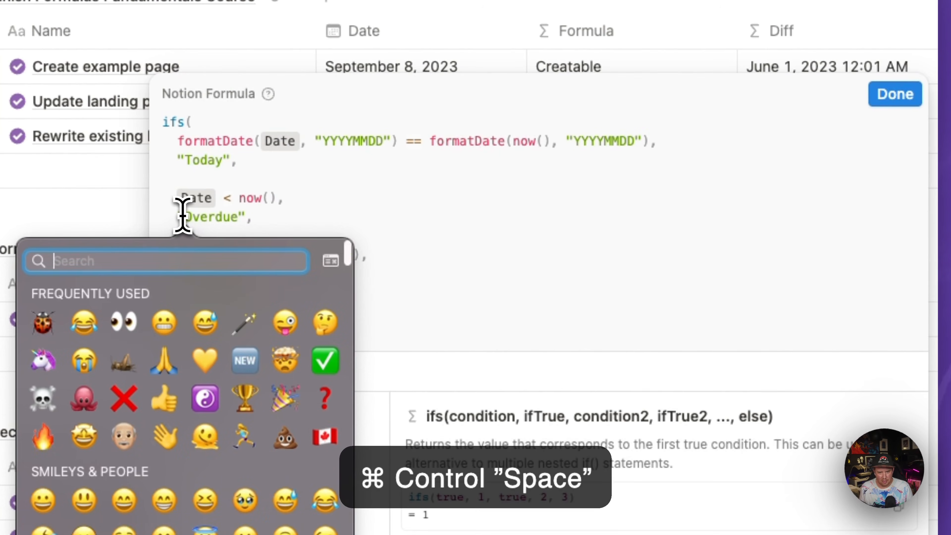
type("alarn")
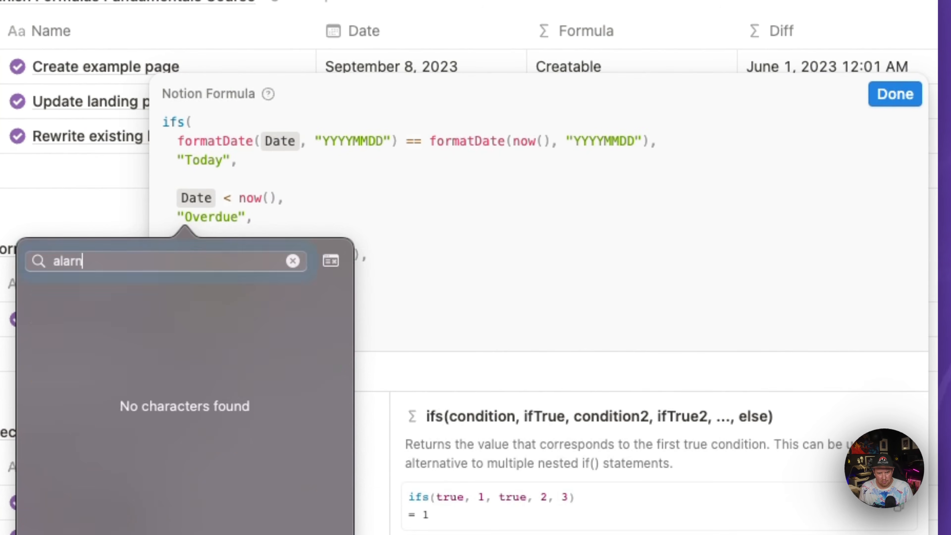
key("BackSpace")
key("Right")
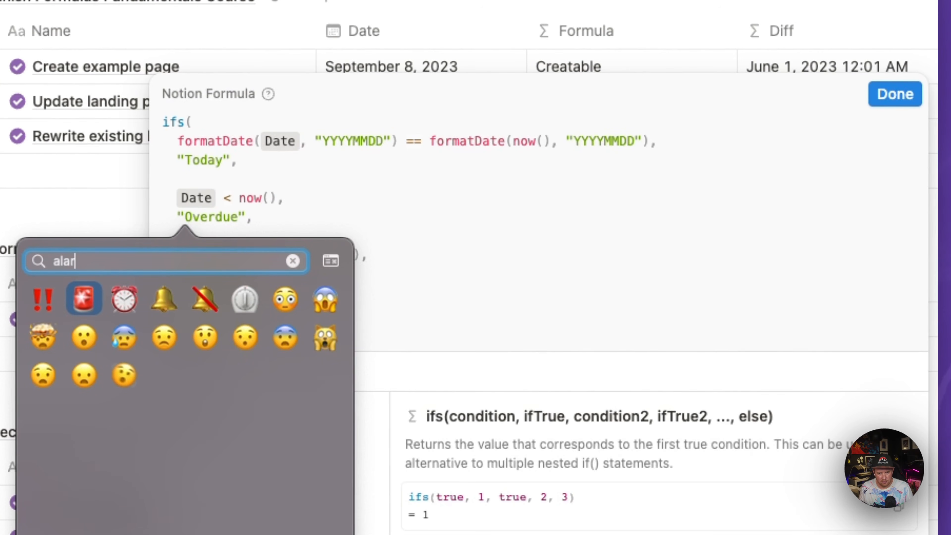
key("Return")
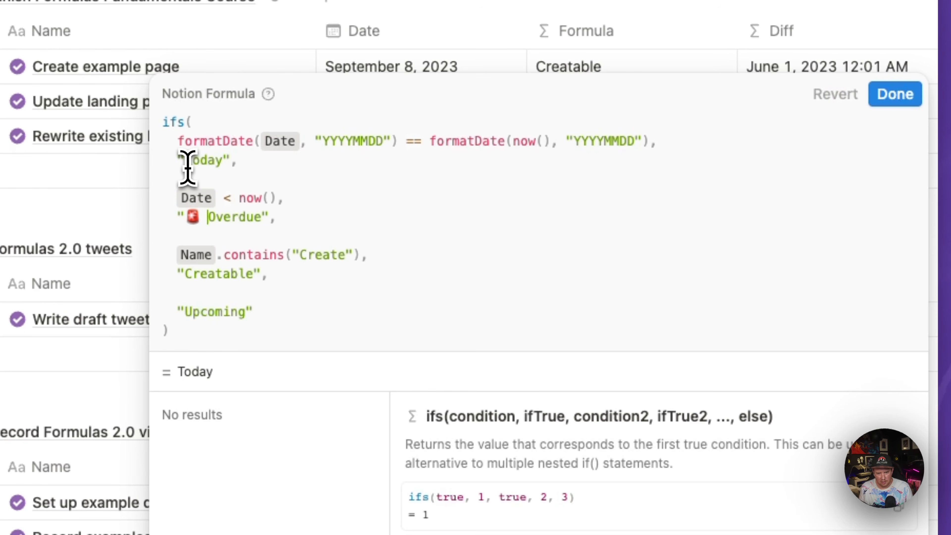
Add a ‼️ emoji and a space before the word Today in the formula's "Today" result and save the formula
key("ctrl+super+space")
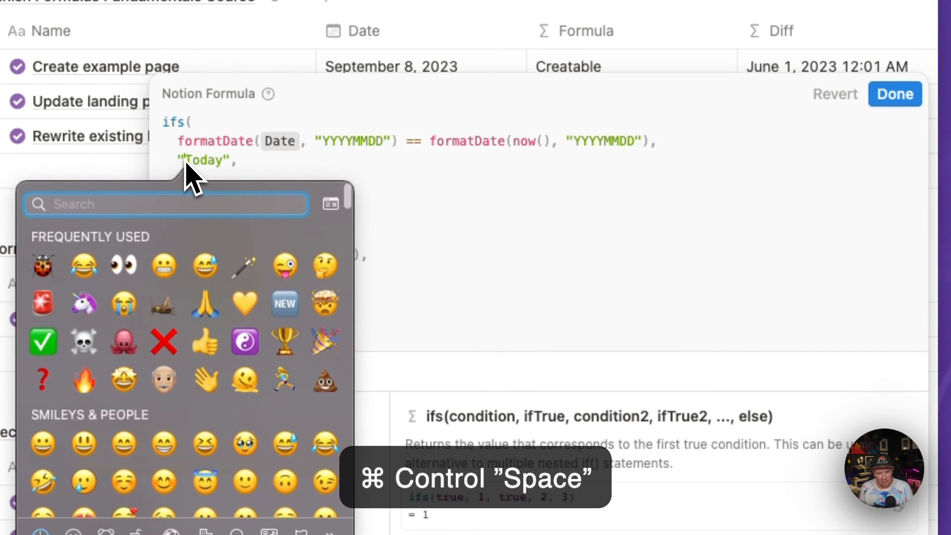
type("!!")
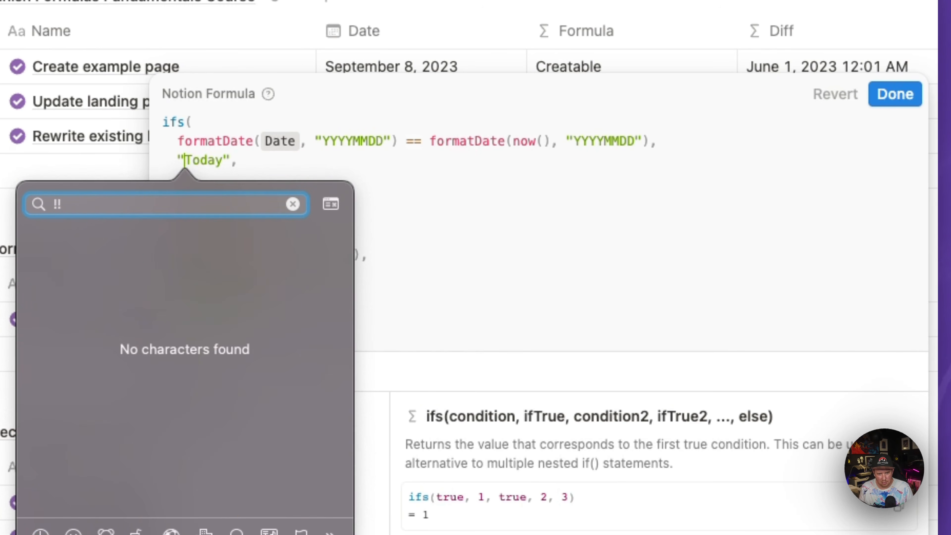
key("BackSpace")
key("BackSpace")
type("exc")
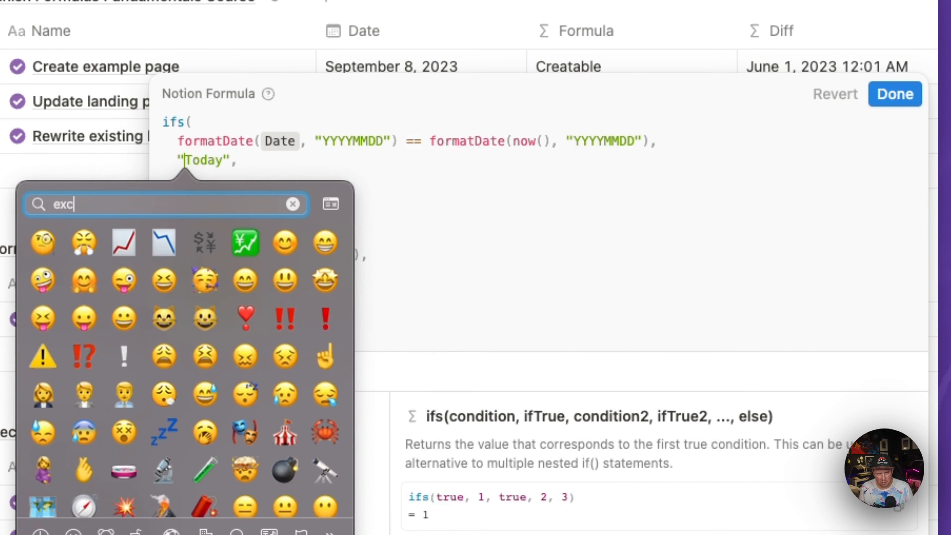
type("ala")
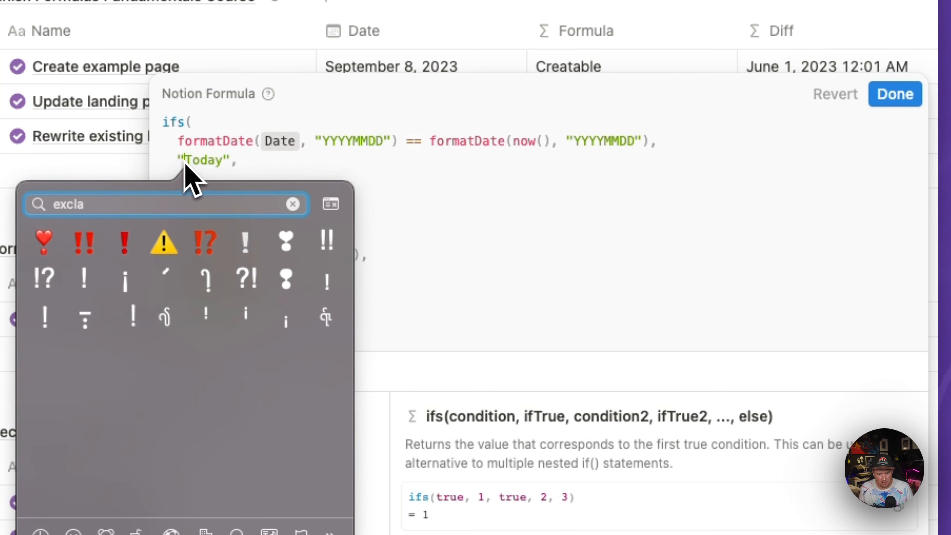
left_click(80, 246)
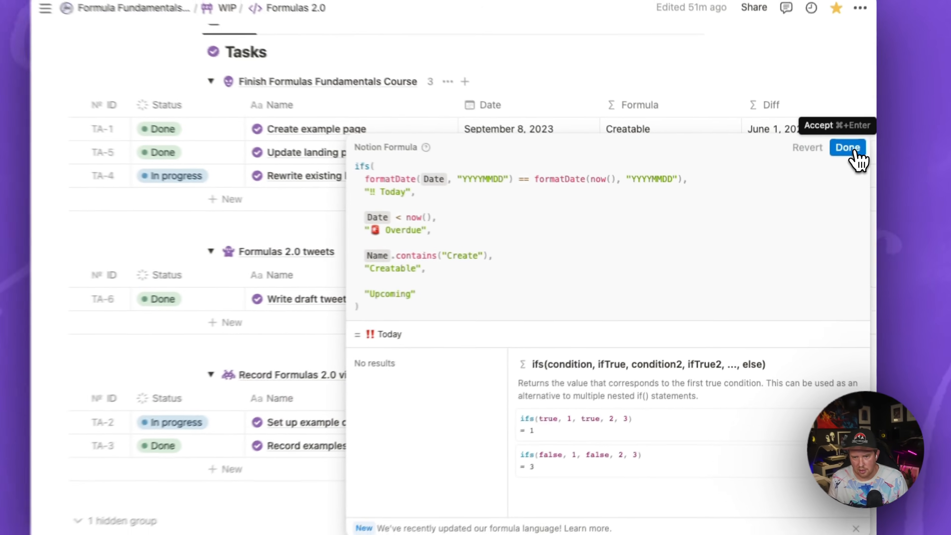
left_click(849, 147)
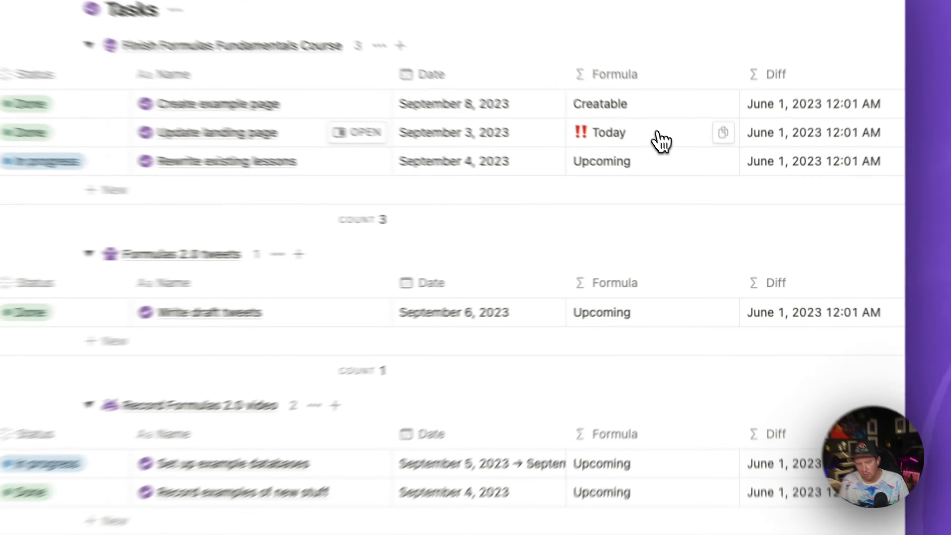
Append .style("red", "b") to the "‼️ Today" result to make it red and bold, and save the formula
left_click(683, 168)
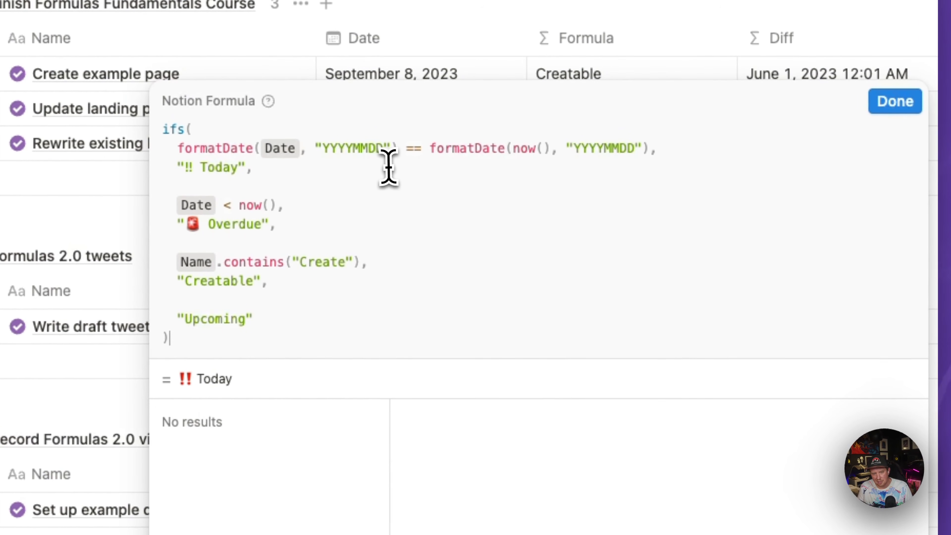
left_click(248, 169)
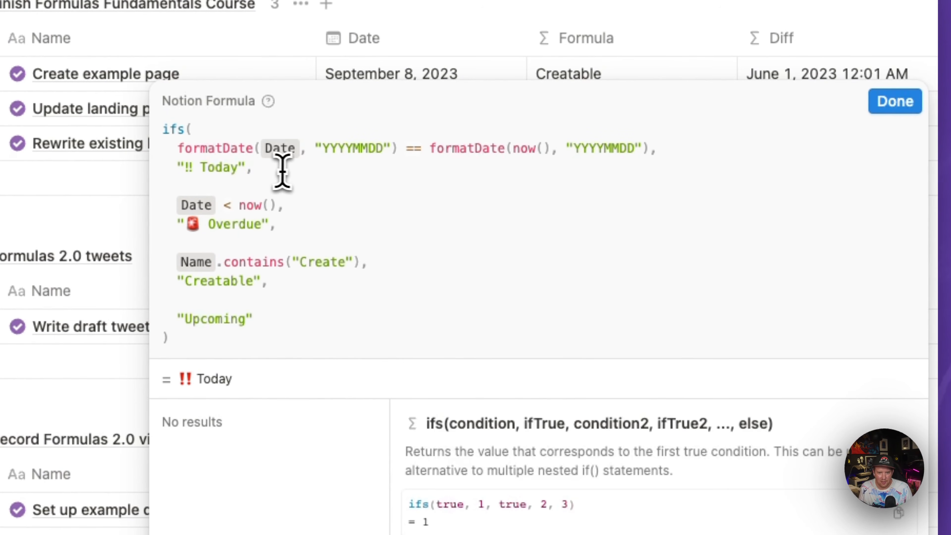
type(".")
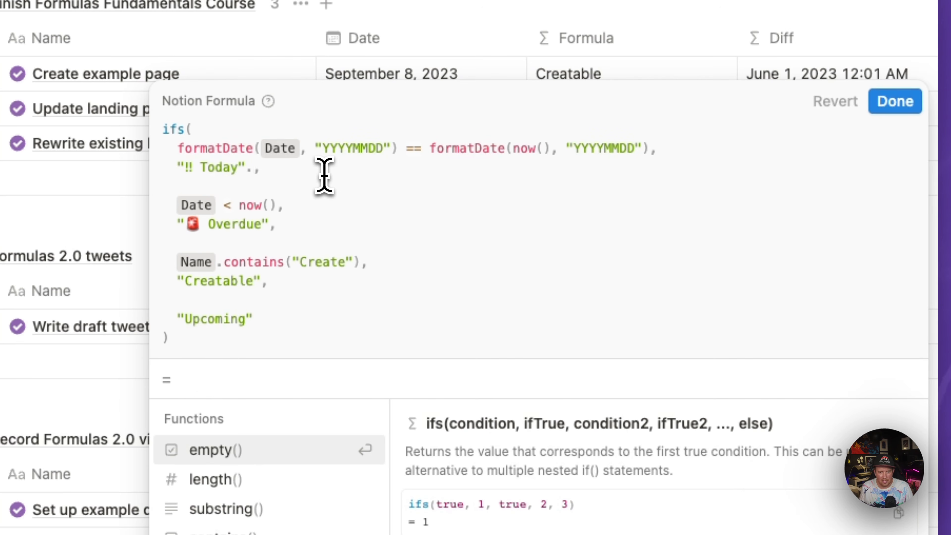
type("style(\"")
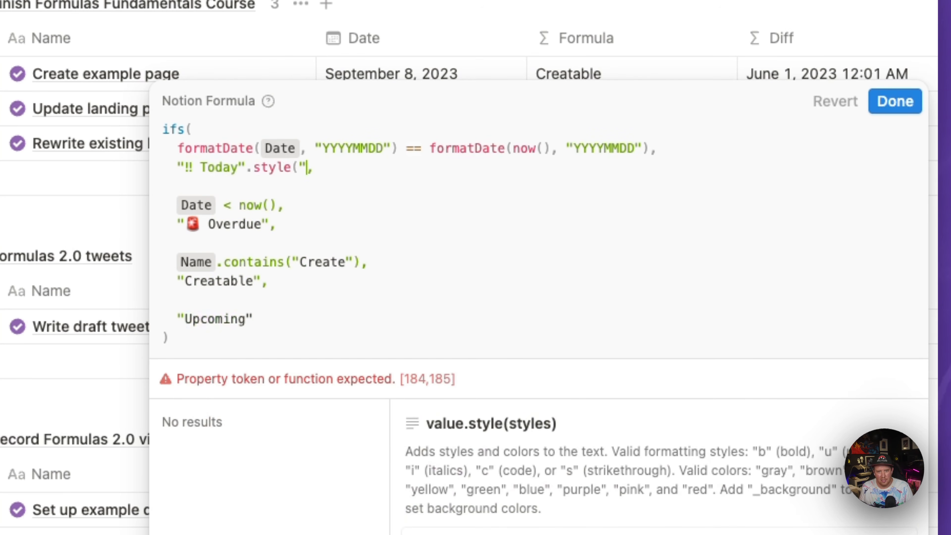
type("red\")")
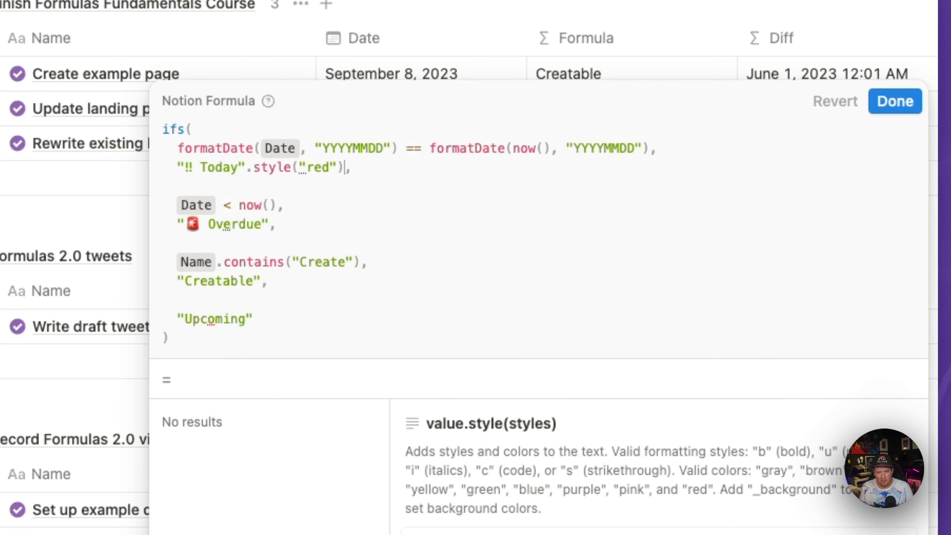
type(", \"b\"")
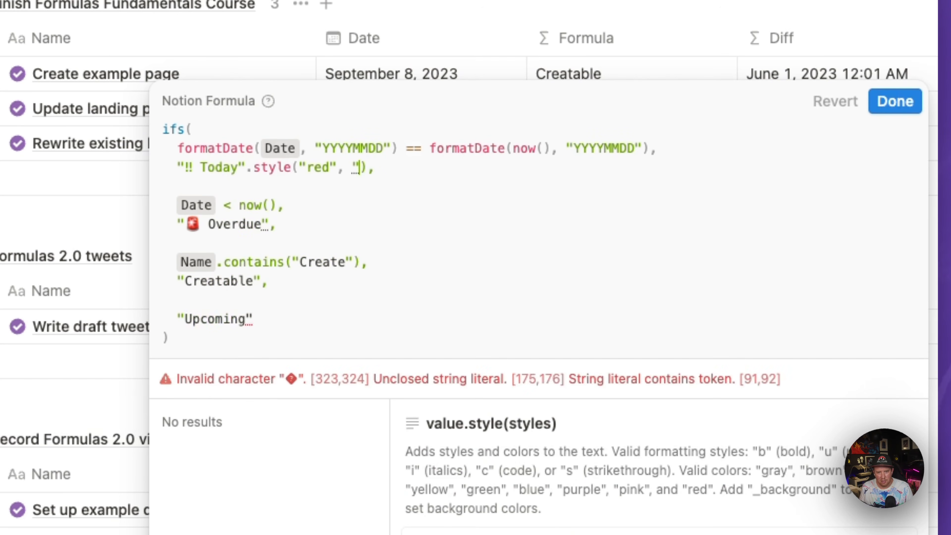
double_click(309, 169)
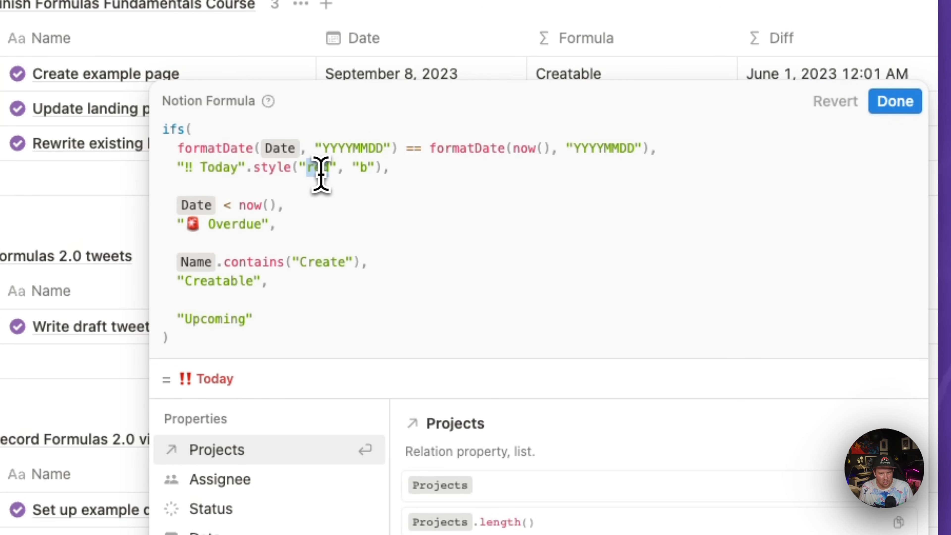
left_click_drag(328, 167, 306, 168)
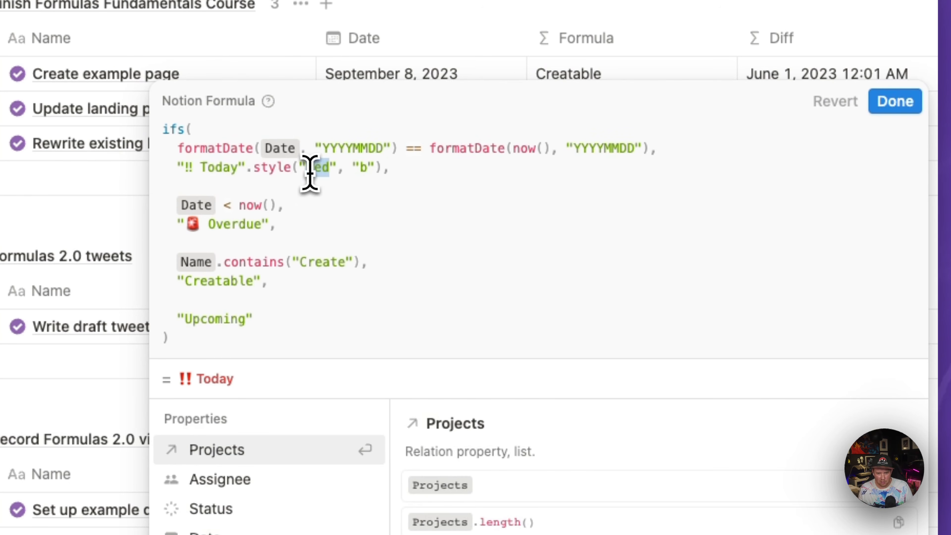
left_click(354, 170)
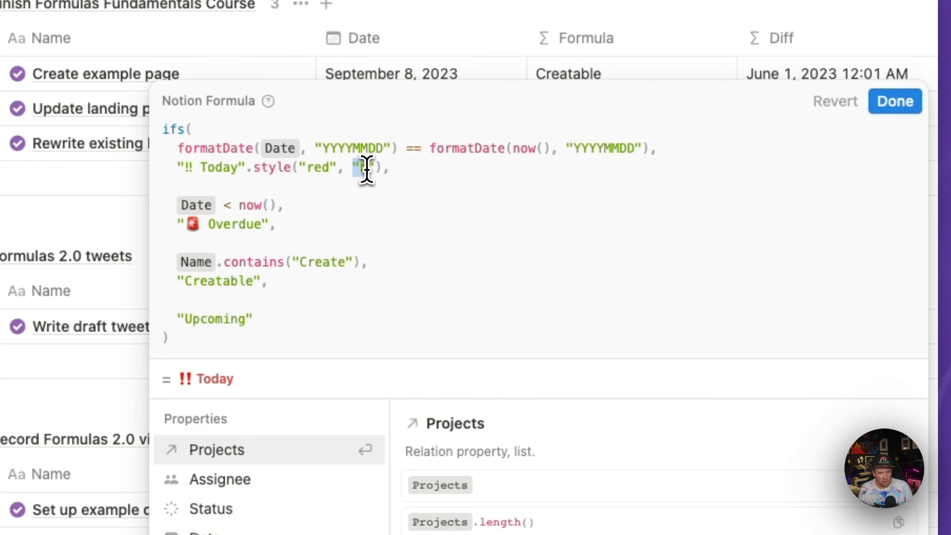
left_click(383, 171)
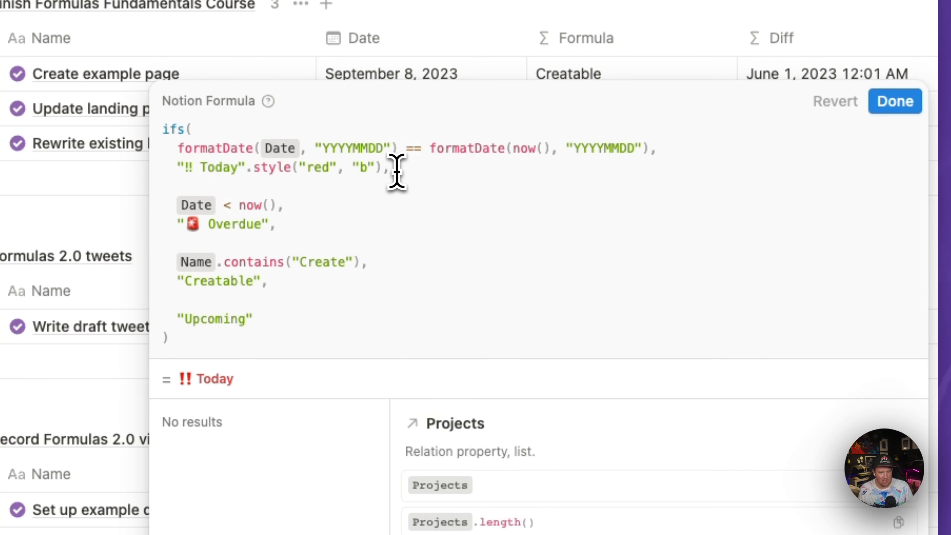
left_click(898, 104)
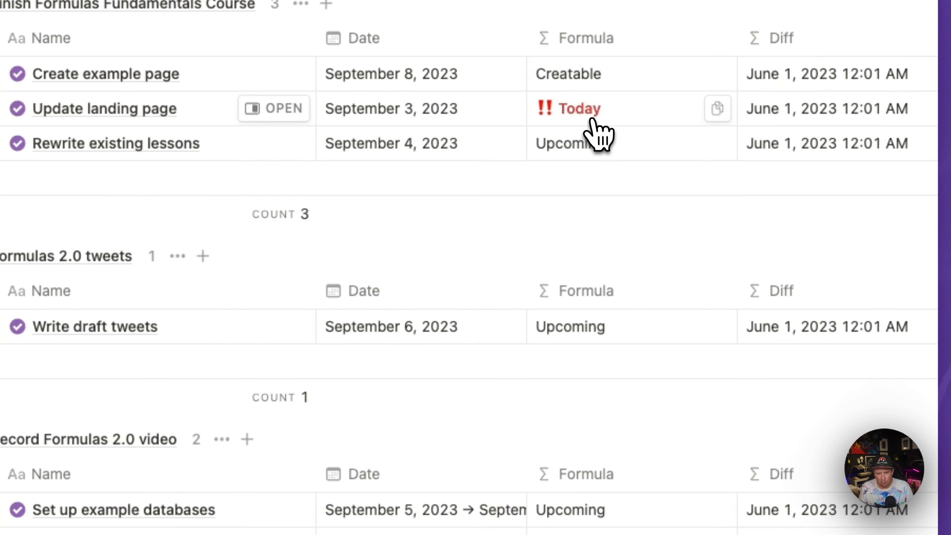
Add the italic "i" and underline "u" styles to the "‼️ Today" result's style() function and save the formula
left_click(621, 117)
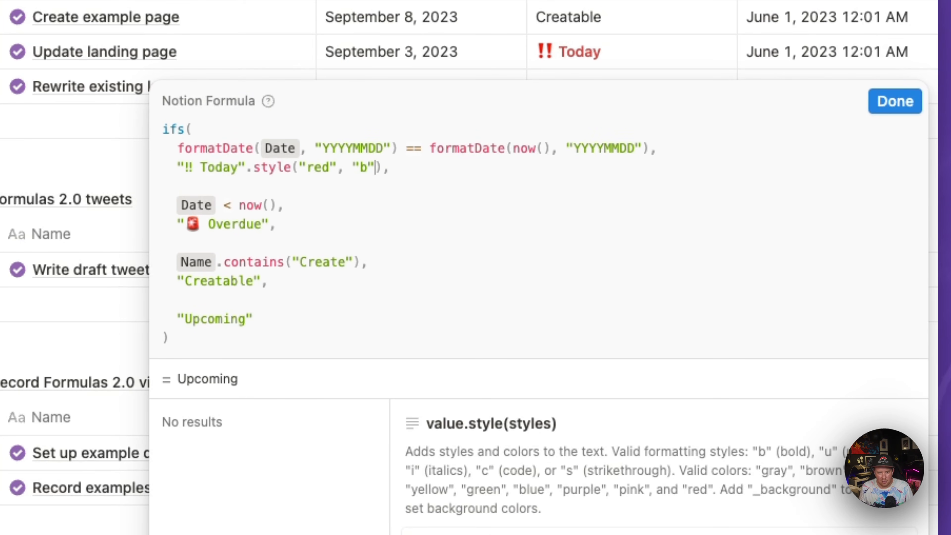
type(", \"i\", ")
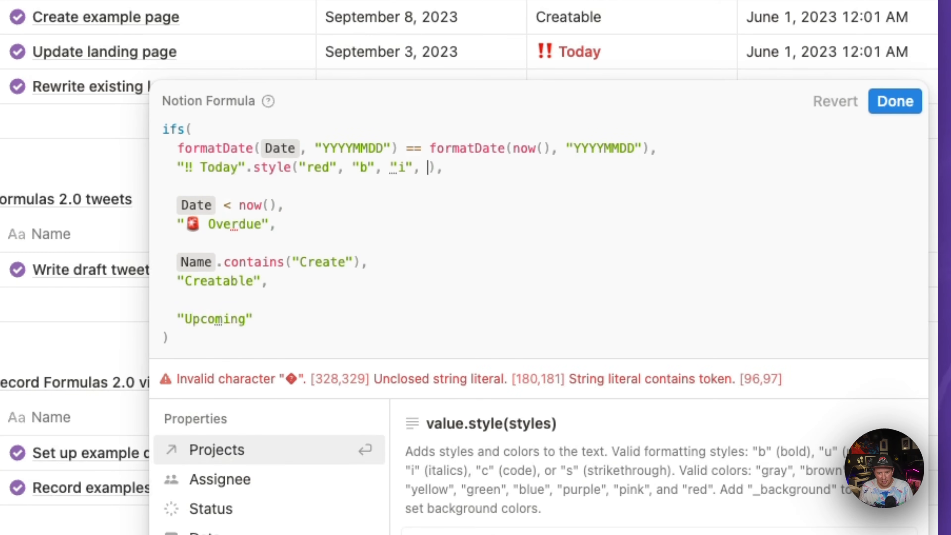
type("\"i")
key("BackSpace")
type("u\"")
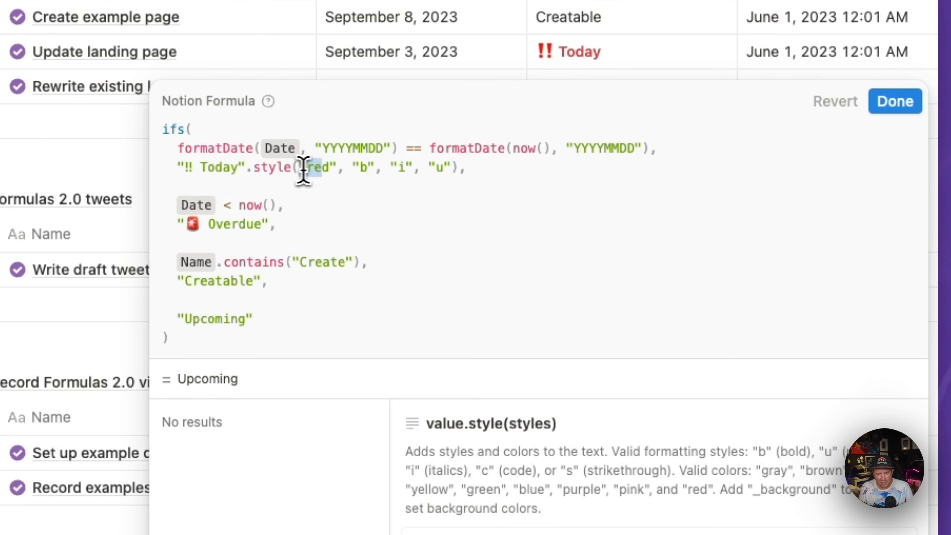
left_click_drag(301, 169, 448, 173)
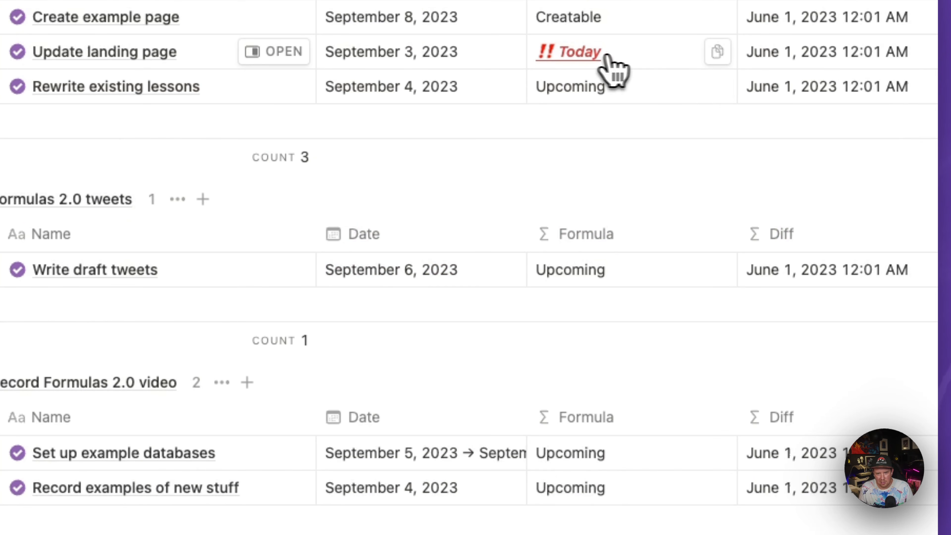
Append .style("blue_background", "c", "blue") to the fallback result "Upcoming" in the ifs() formula
left_click(641, 98)
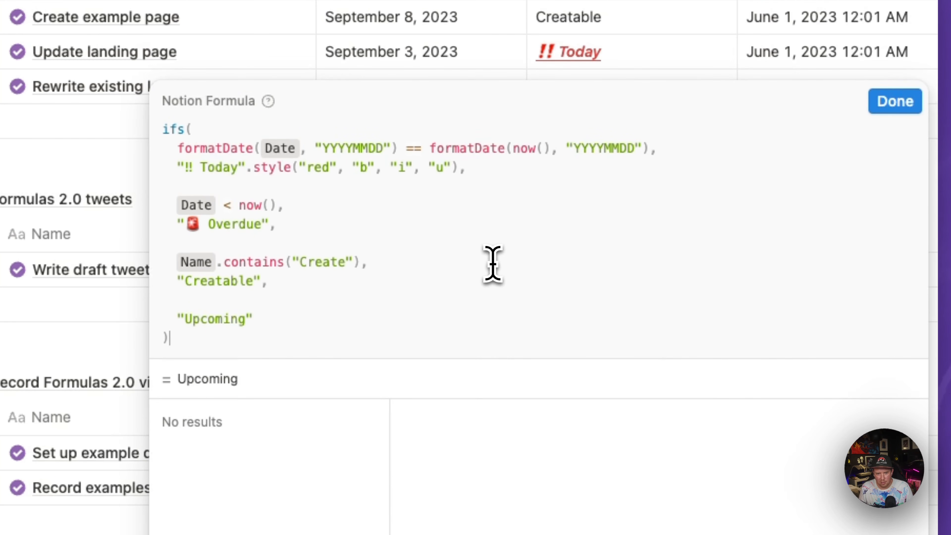
left_click(266, 324)
type(".")
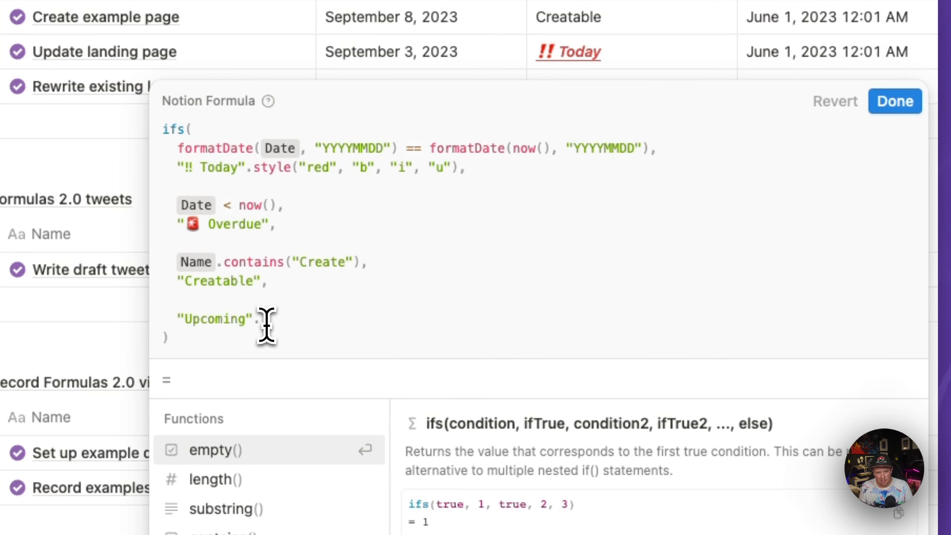
type("style(\"")
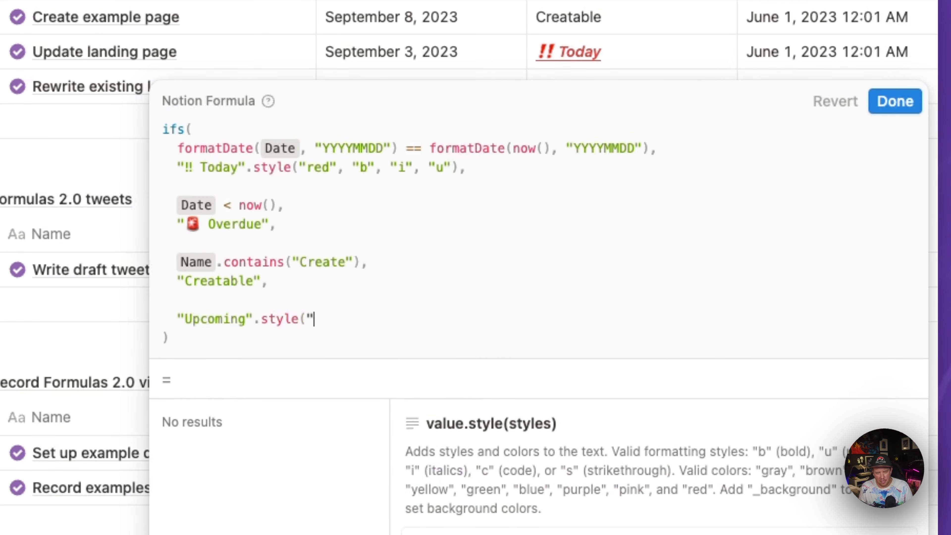
type("blue_b")
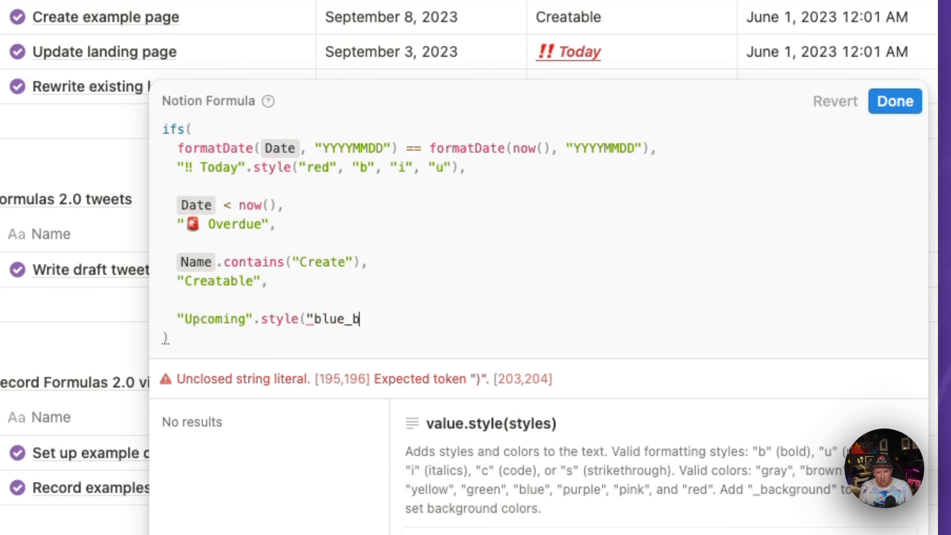
type("ackground\", )")
key("Left")
type("\", ")
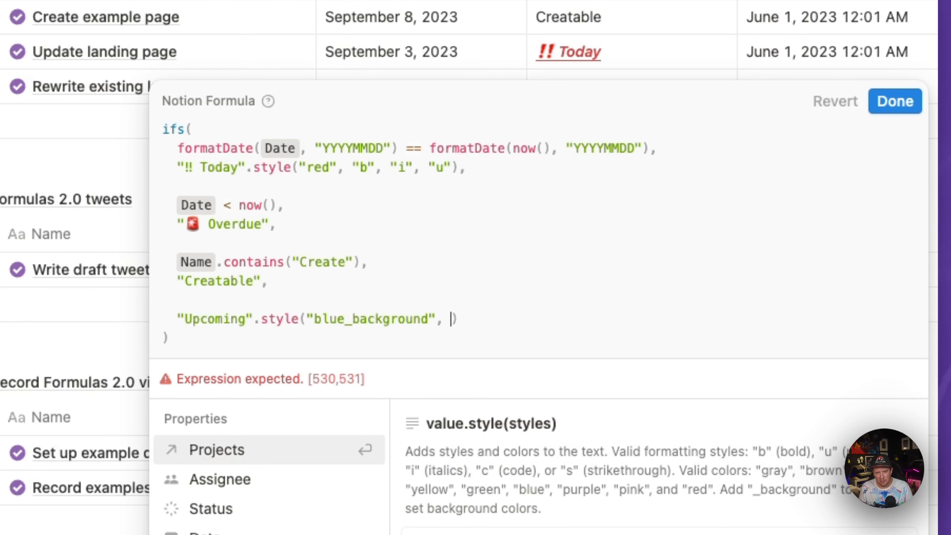
type("\"c\",")
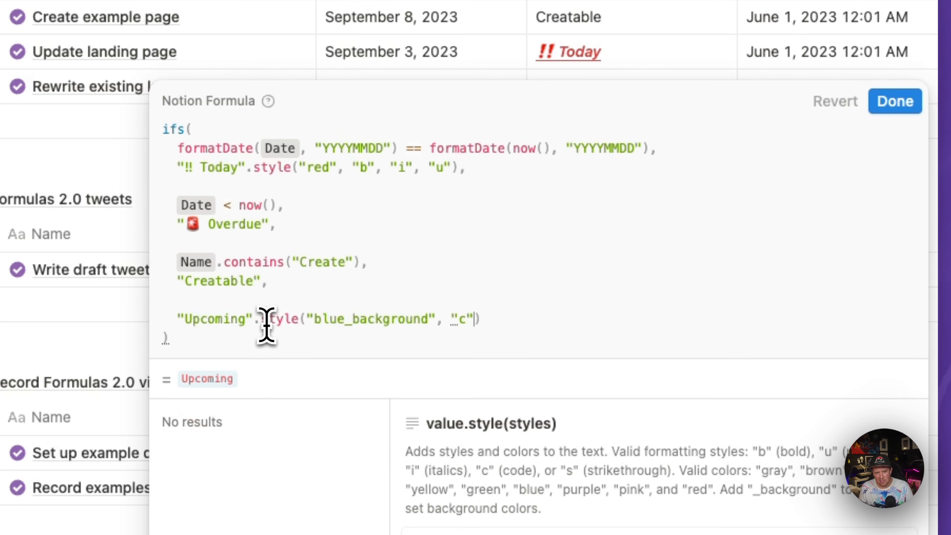
type(" \"blue\"")
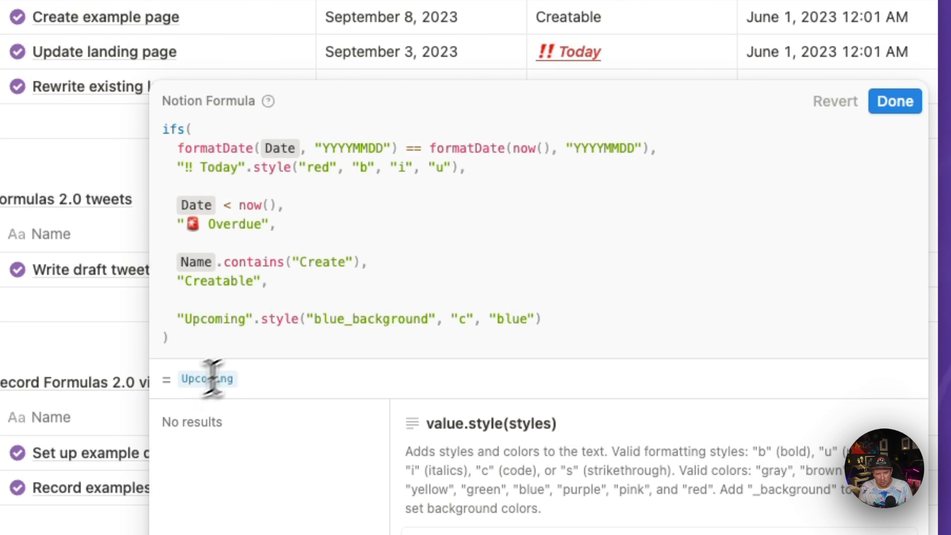
double_click(335, 319)
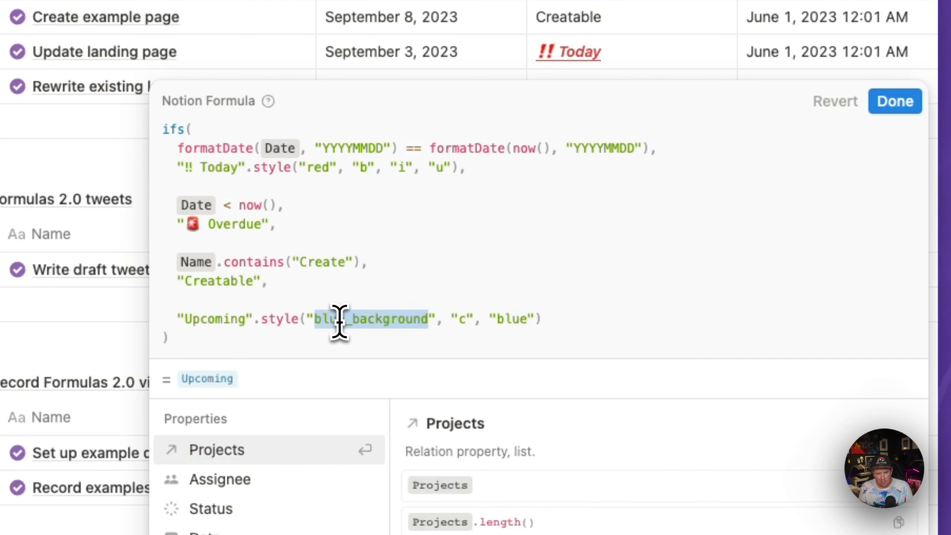
left_click(340, 322)
left_click_drag(345, 323, 430, 321)
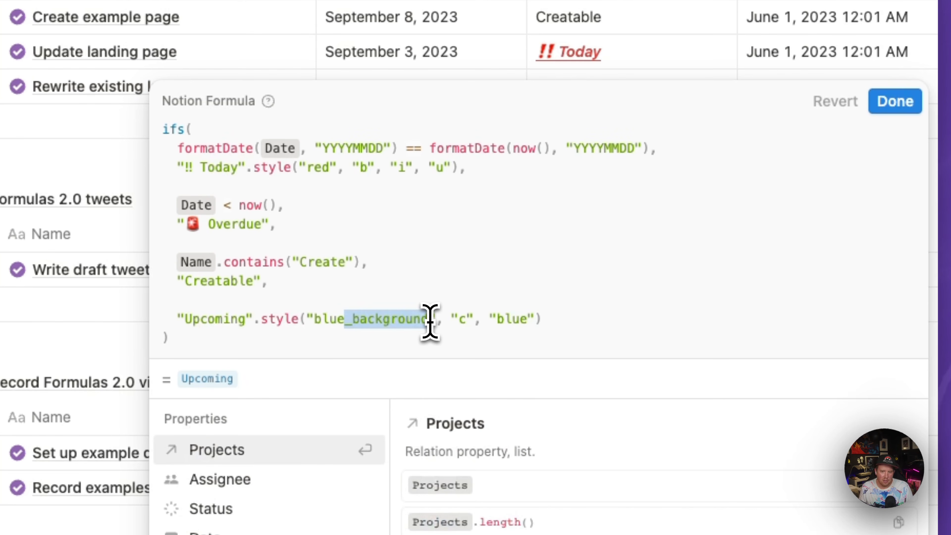
Check the "blue_background", "c" and "blue" arguments of the "Upcoming" result's style() function and save the formula
left_click_drag(451, 319, 471, 322)
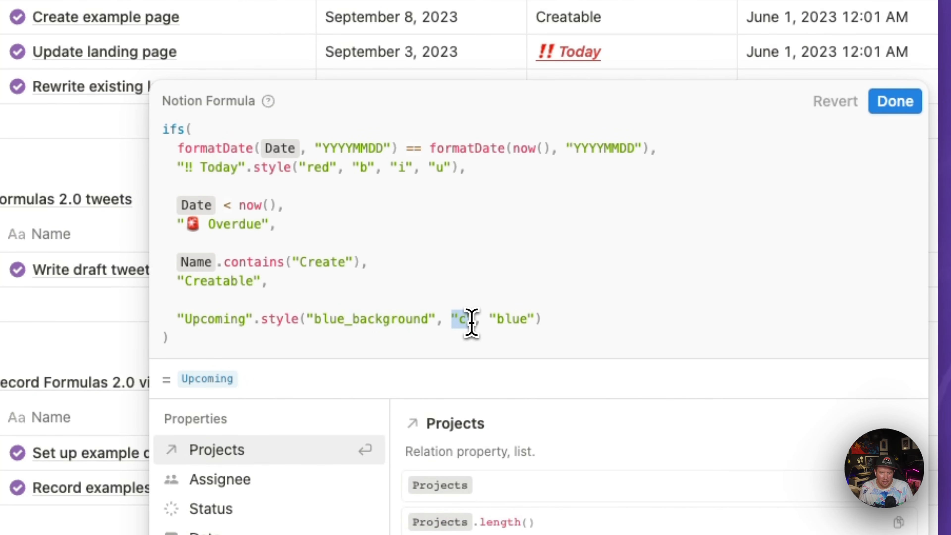
double_click(518, 319)
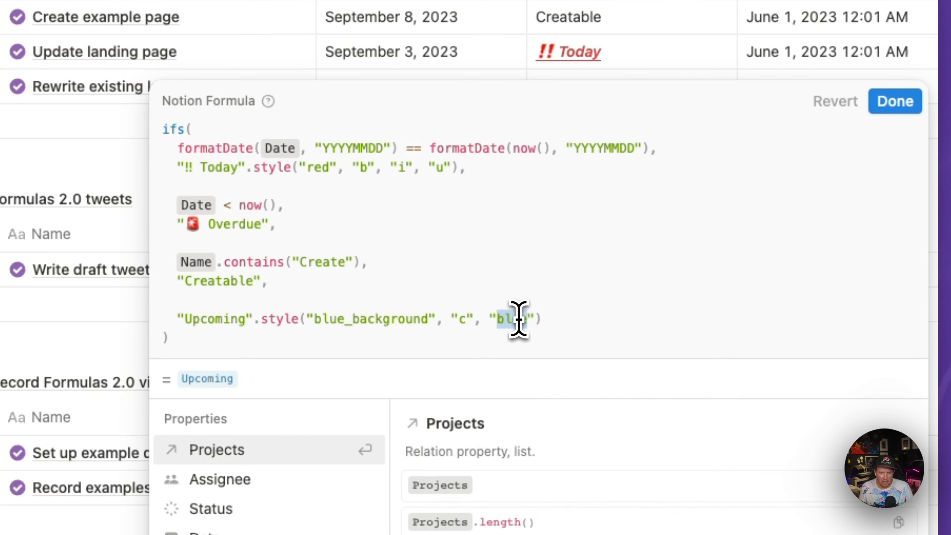
left_click(893, 102)
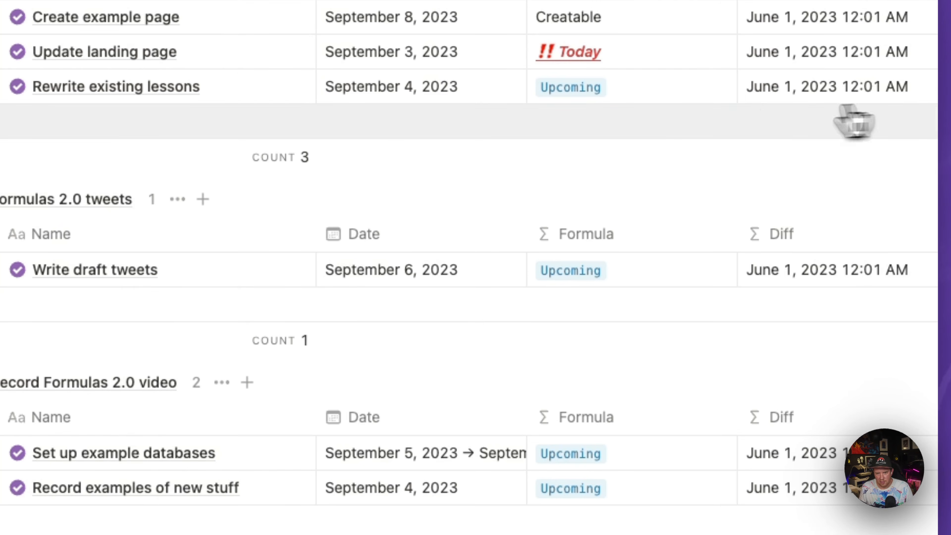
Wrap the "Creatable" result as style("Creatable", "orange", "i") in the task status formula and save it
left_click(652, 17)
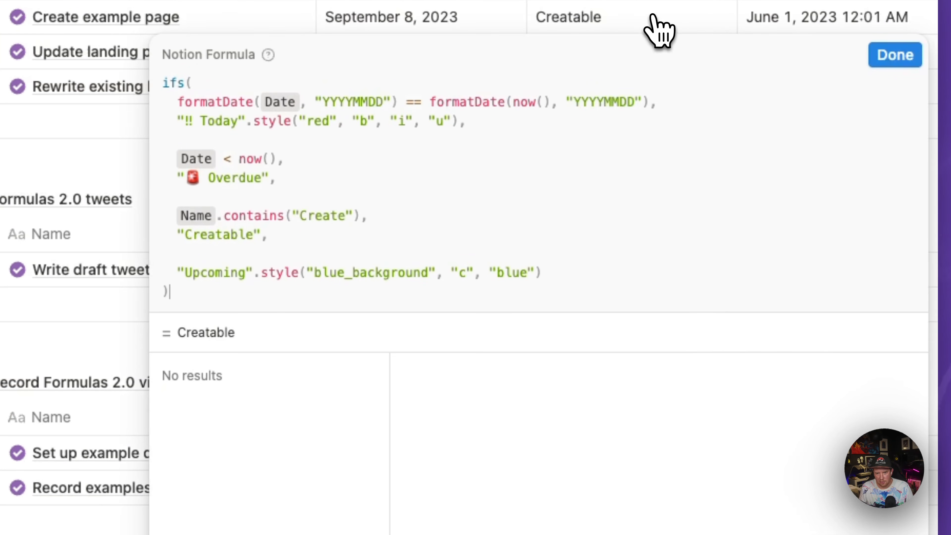
left_click(360, 240)
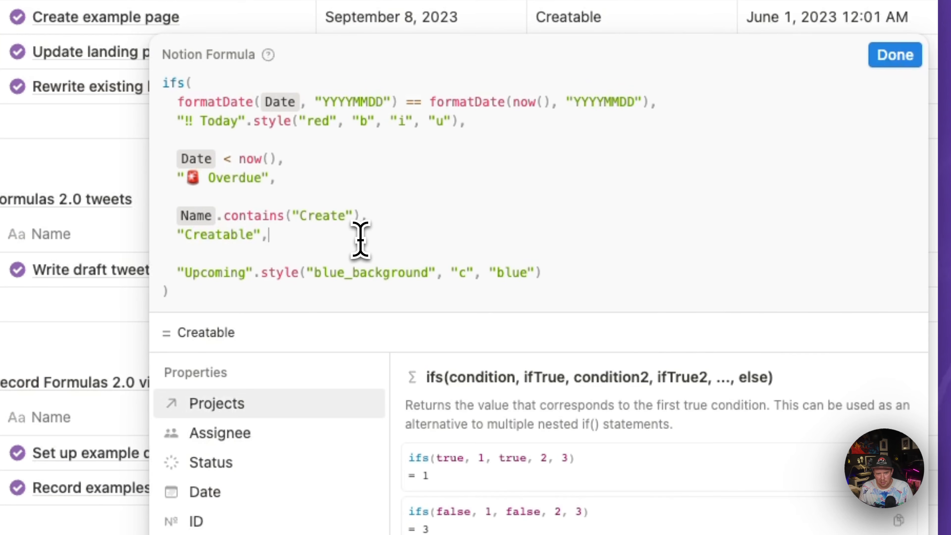
key("Left")
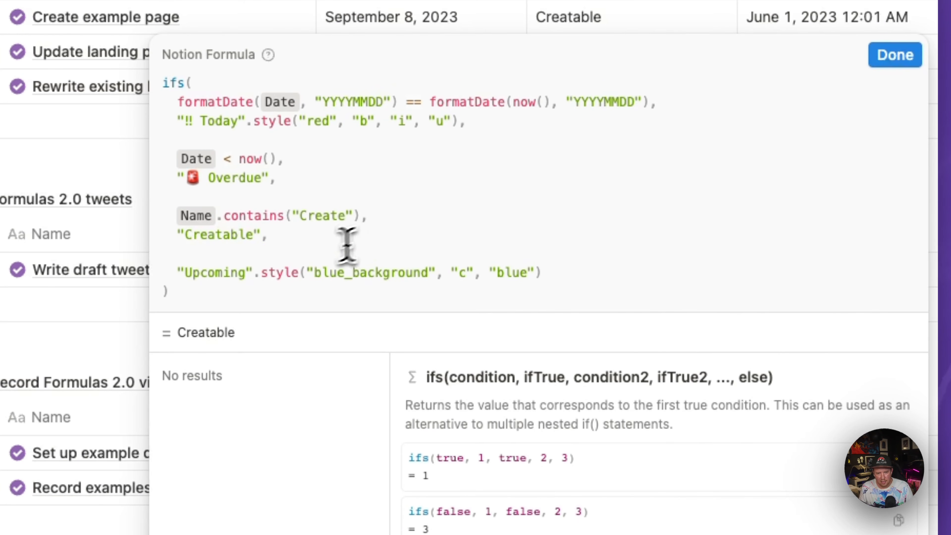
left_click(177, 236)
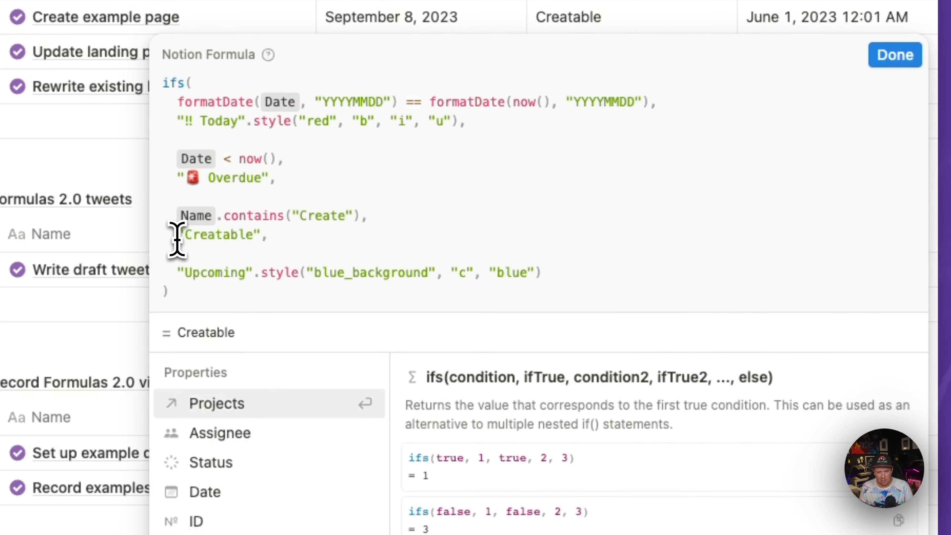
type("style(")
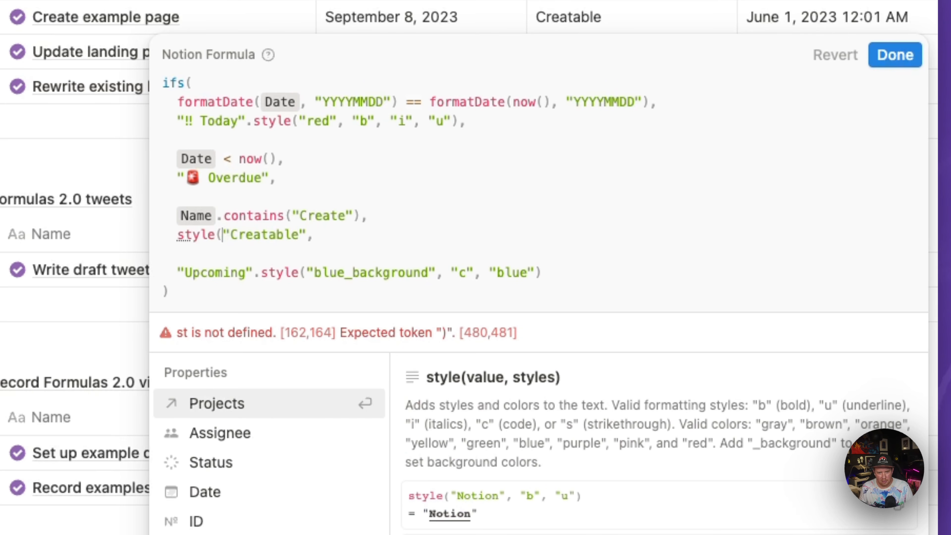
left_click(306, 235)
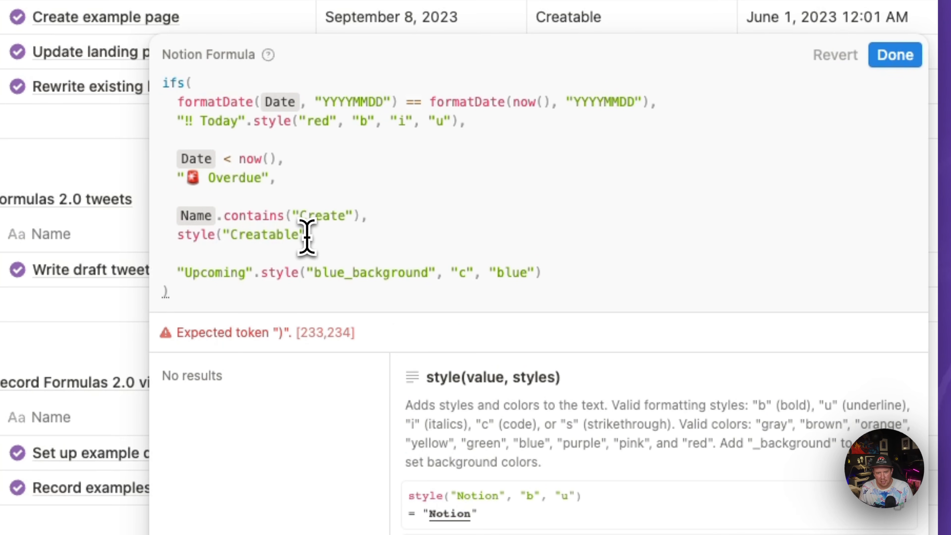
type(", \"")
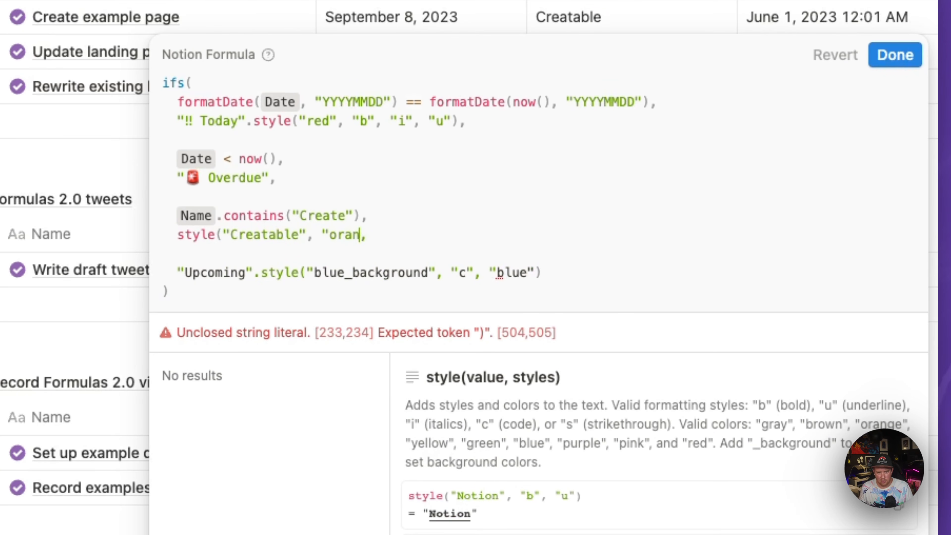
type("orange\", \"i")
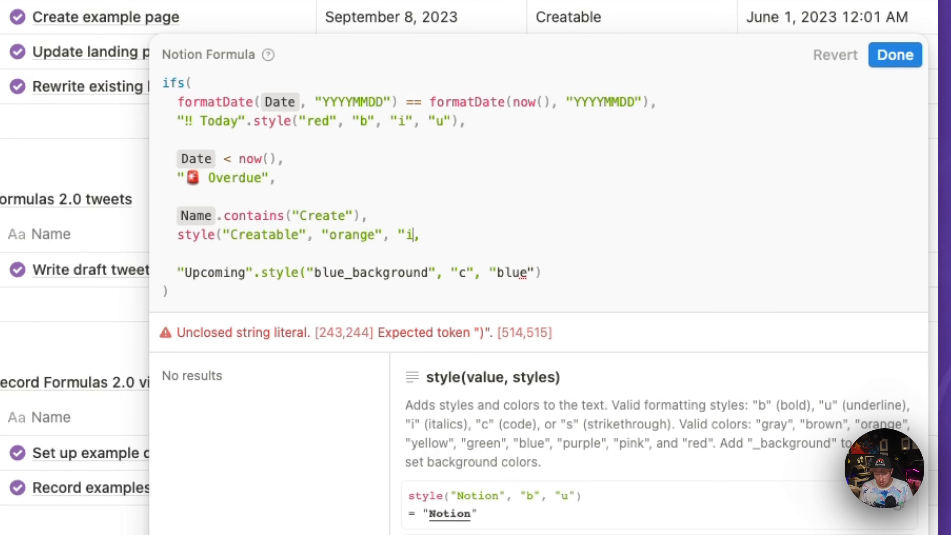
type("\"),")
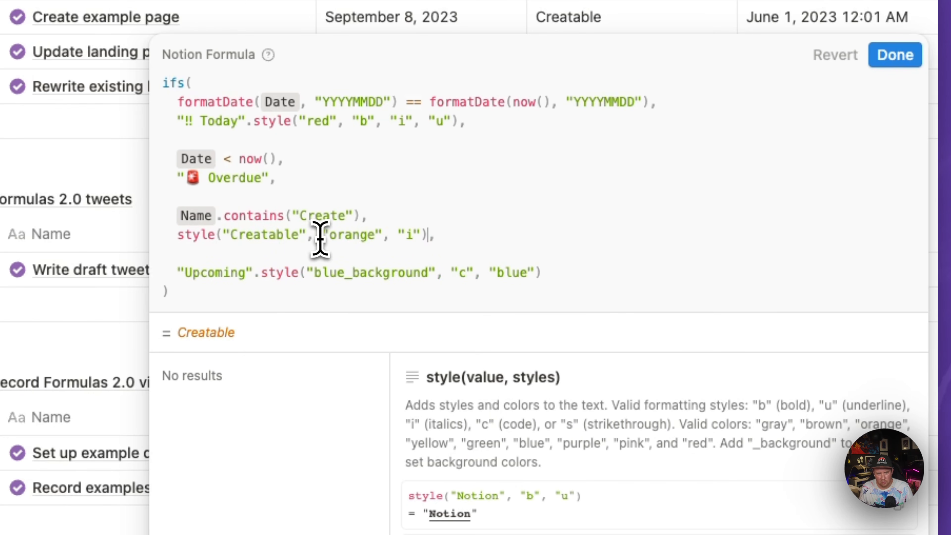
double_click(197, 333)
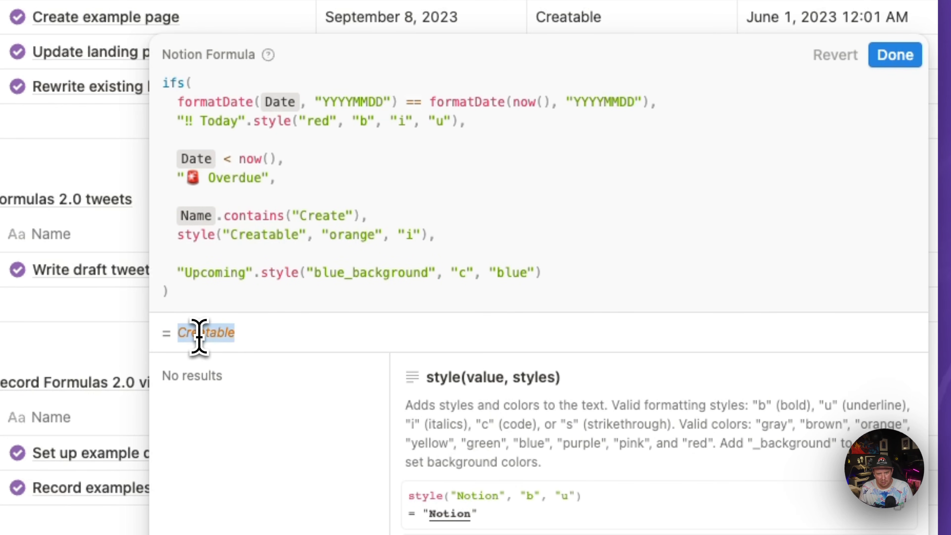
left_click(418, 259)
left_click(889, 62)
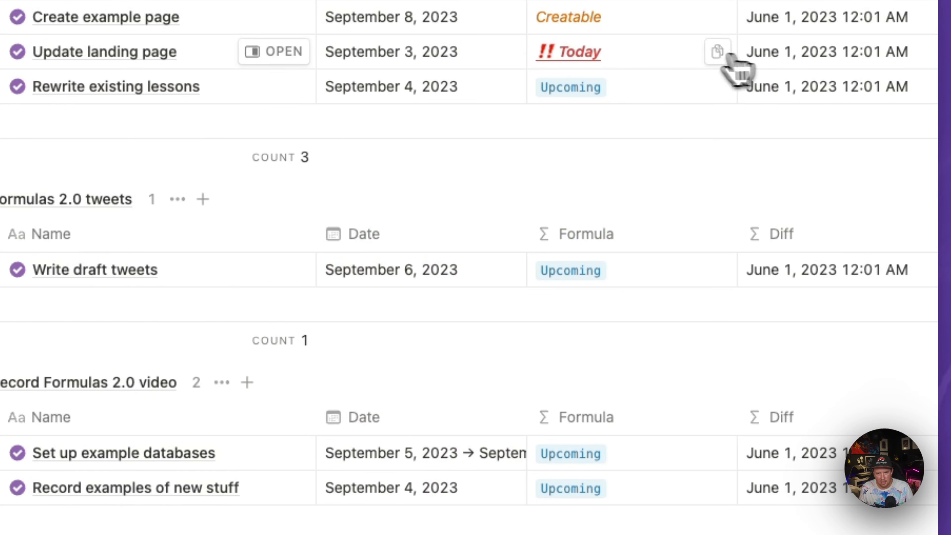
scroll(637, 23, "up", 2)
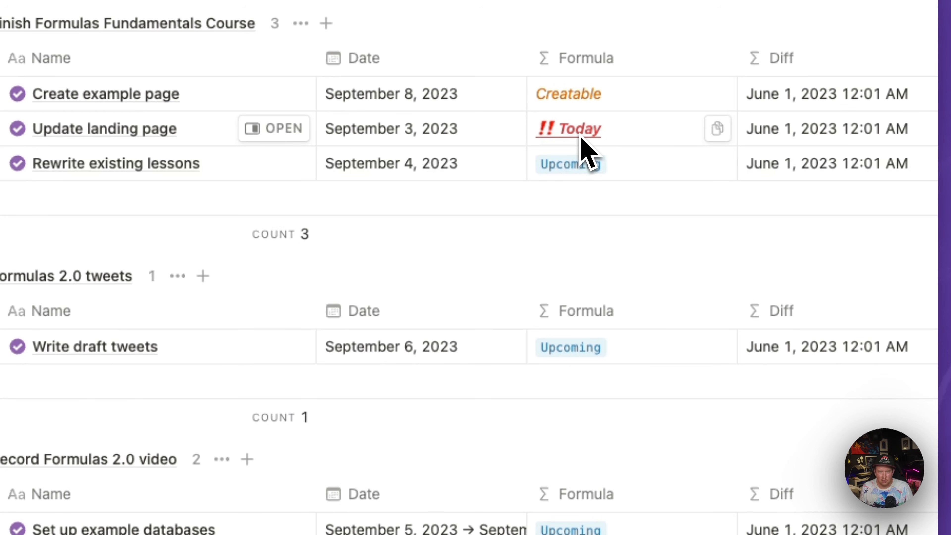
Switch to the Styling Rich Text page and remove all Advanced Styles options from the Capacity Planning row
key("super+shift+bracketleft")
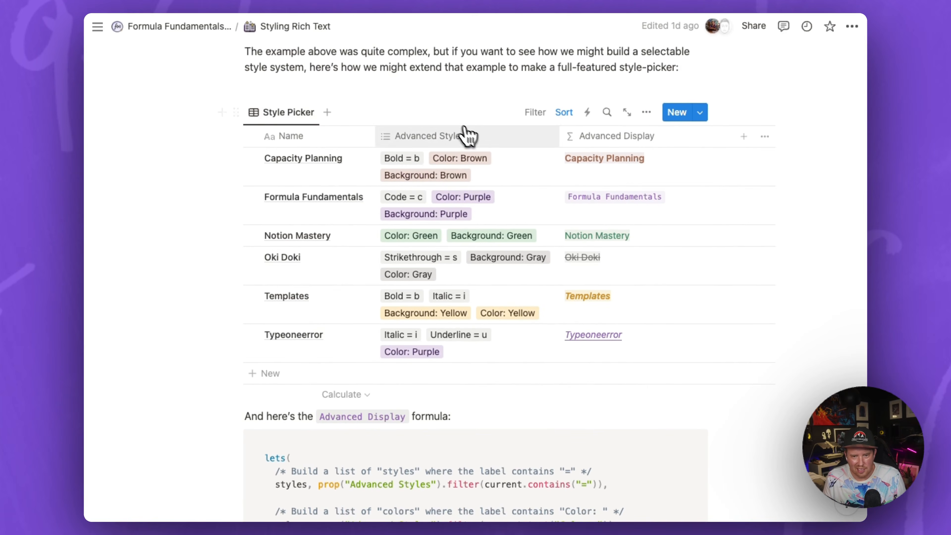
left_click(496, 175)
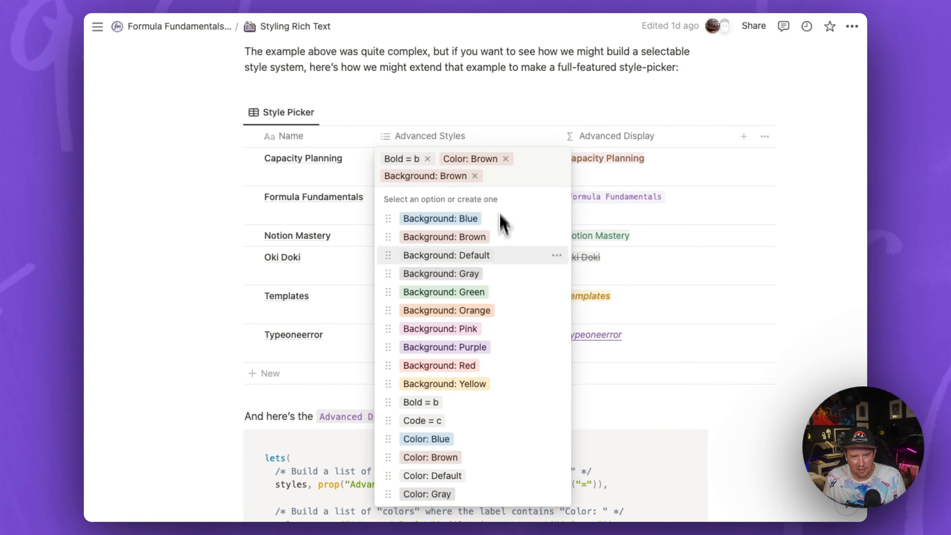
scroll(508, 259, "down", 1)
scroll(495, 232, "up", 1)
left_click(475, 176)
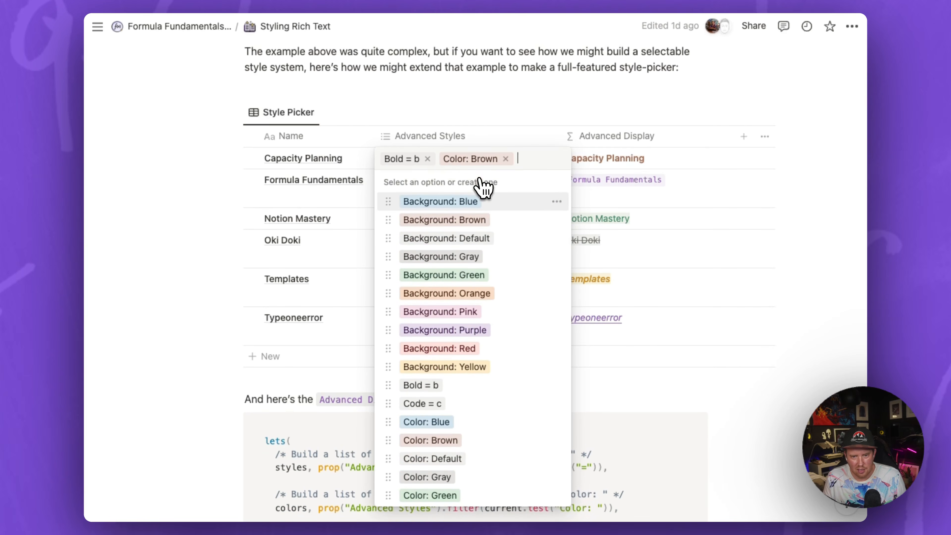
left_click(428, 159)
left_click(446, 159)
key("Escape")
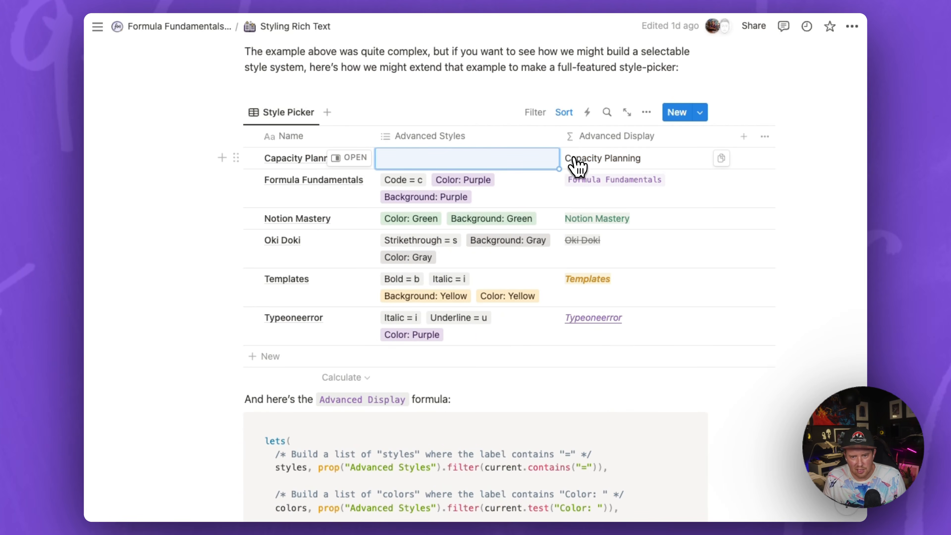
Give Capacity Planning the Advanced Styles options Background: Gray, Bold = b, Strikethrough = s and Color: Orange
left_click(515, 171)
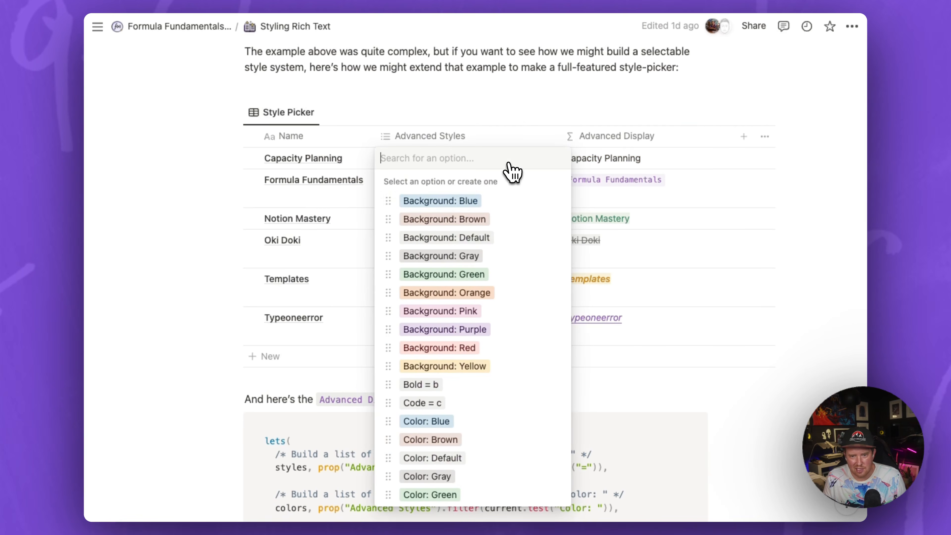
left_click(483, 202)
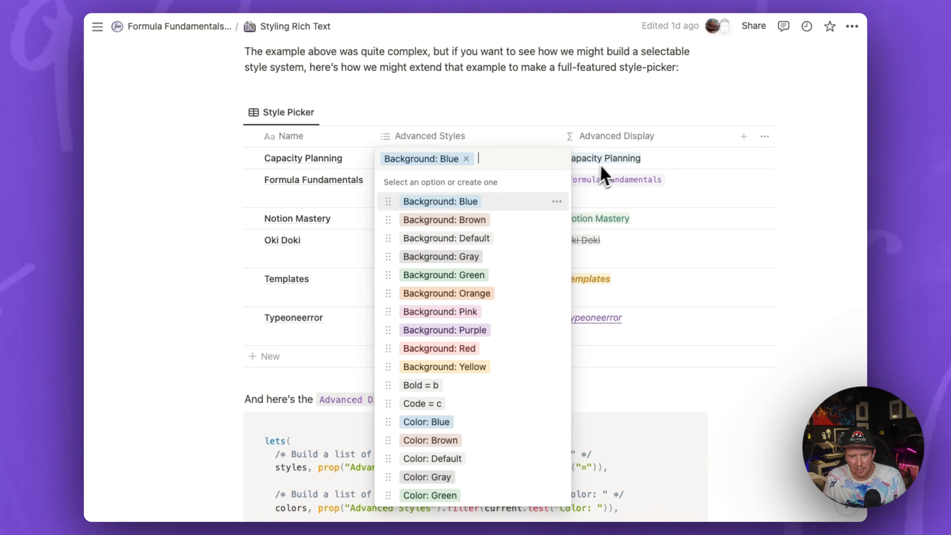
left_click(527, 258)
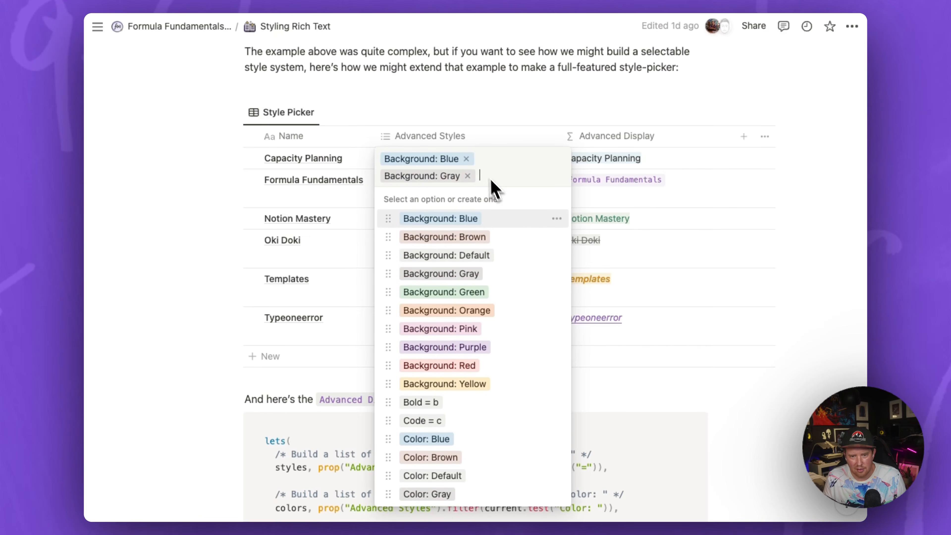
left_click(466, 159)
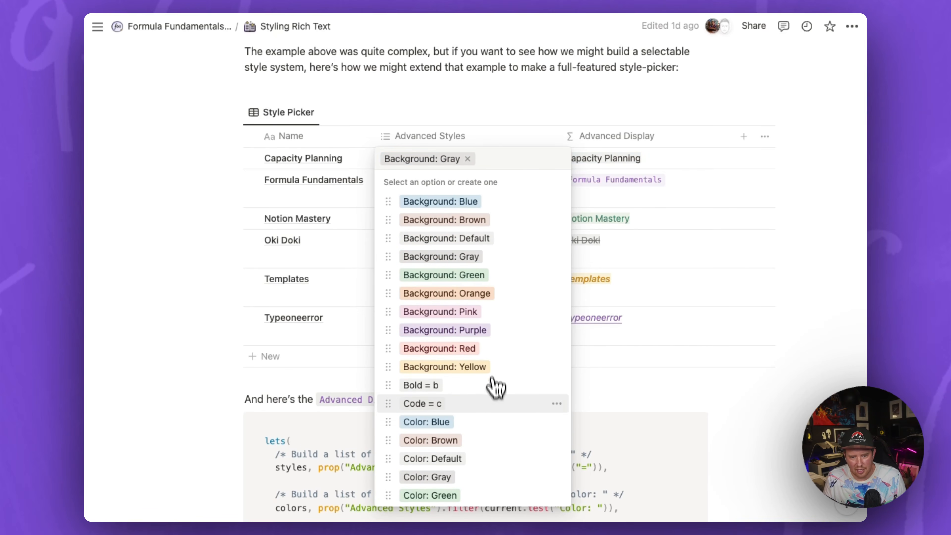
left_click(476, 386)
scroll(481, 412, "down", 5)
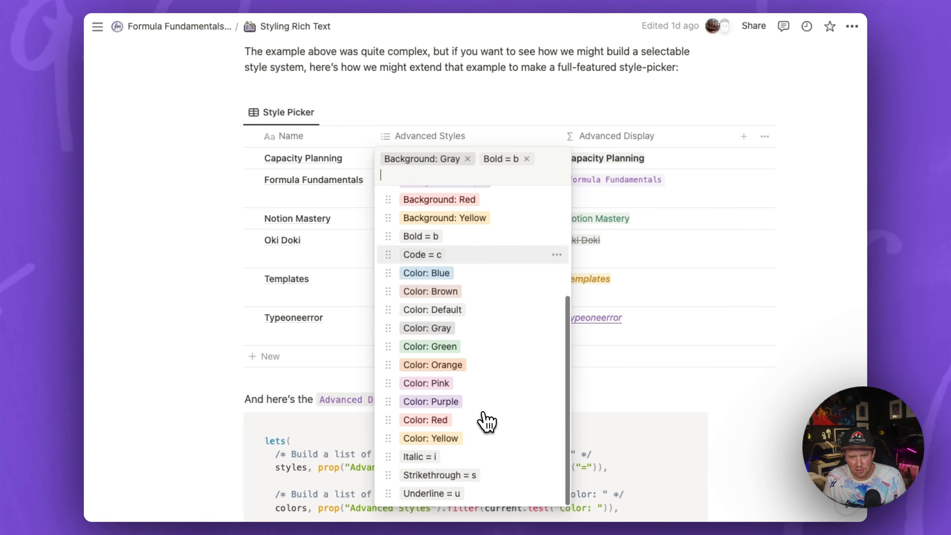
left_click(466, 473)
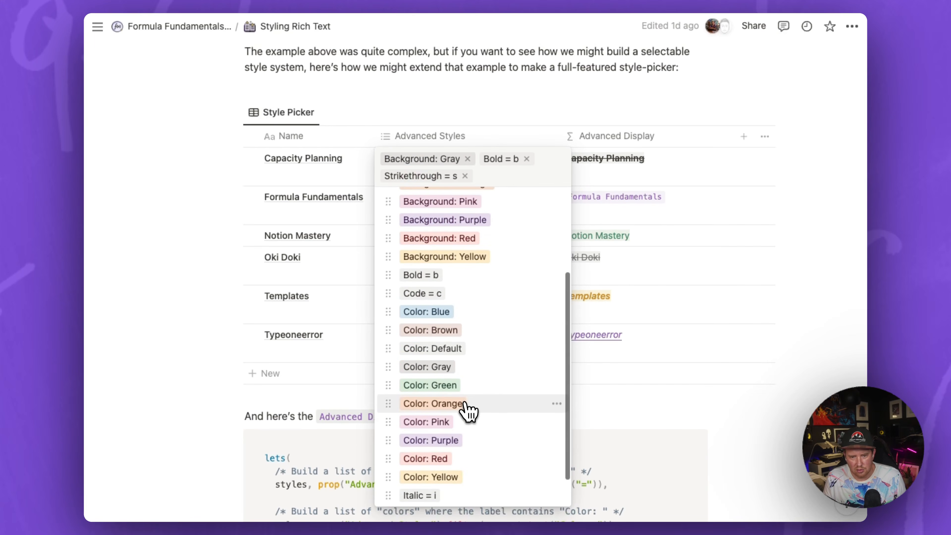
left_click(466, 411)
left_click(686, 259)
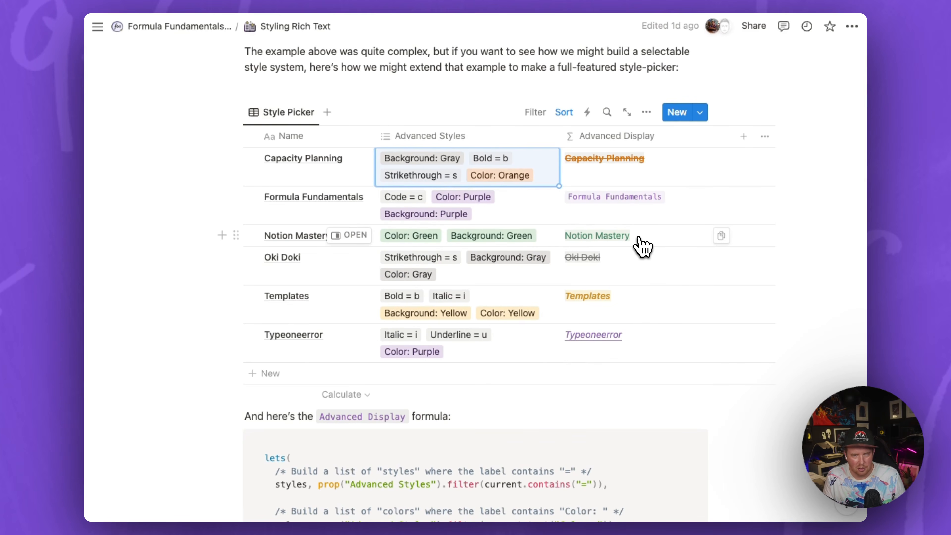
Open Capacity Planning's Advanced Display formula and examine how lets() builds styles, colors and bgs for the final style() calls
scroll(666, 241, "up", 1)
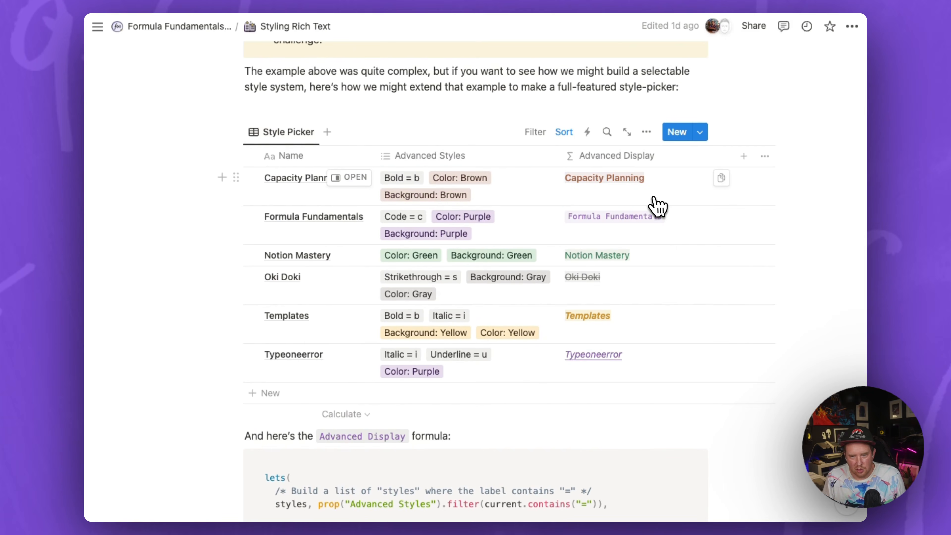
left_click(654, 195)
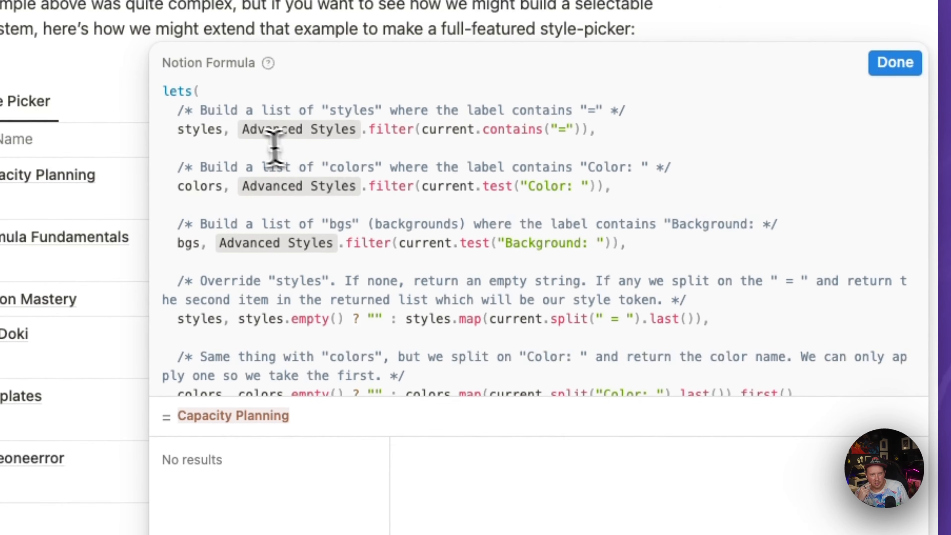
double_click(181, 94)
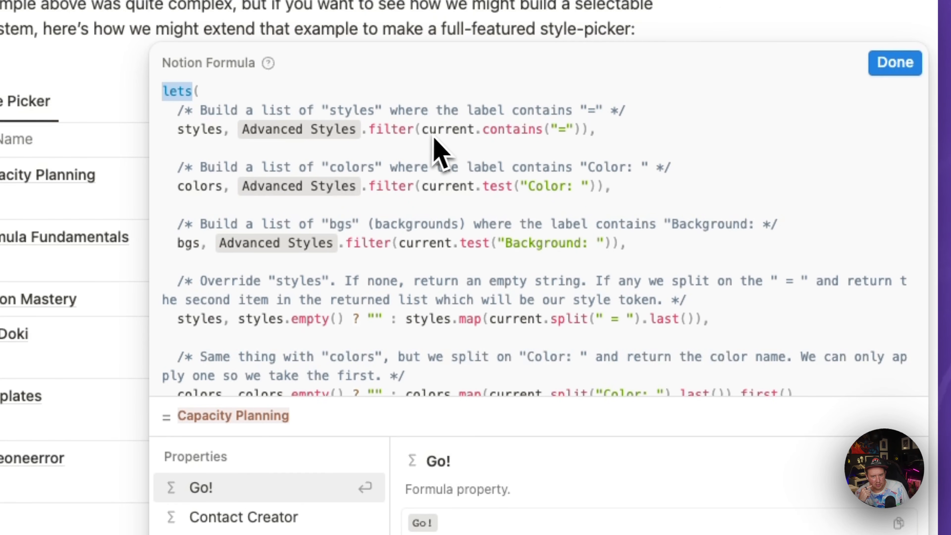
scroll(445, 172, "down", 2)
scroll(445, 173, "down", 3)
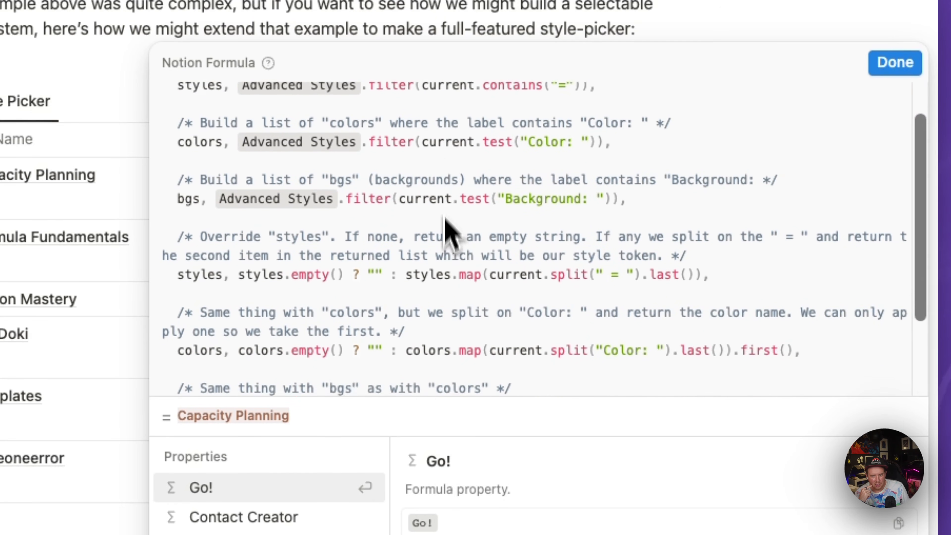
scroll(448, 262, "down", 3)
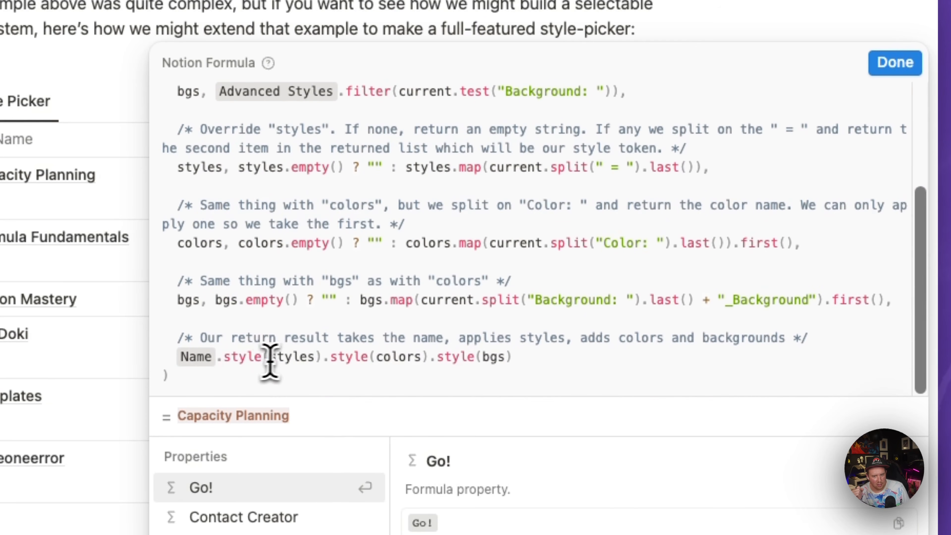
double_click(286, 357)
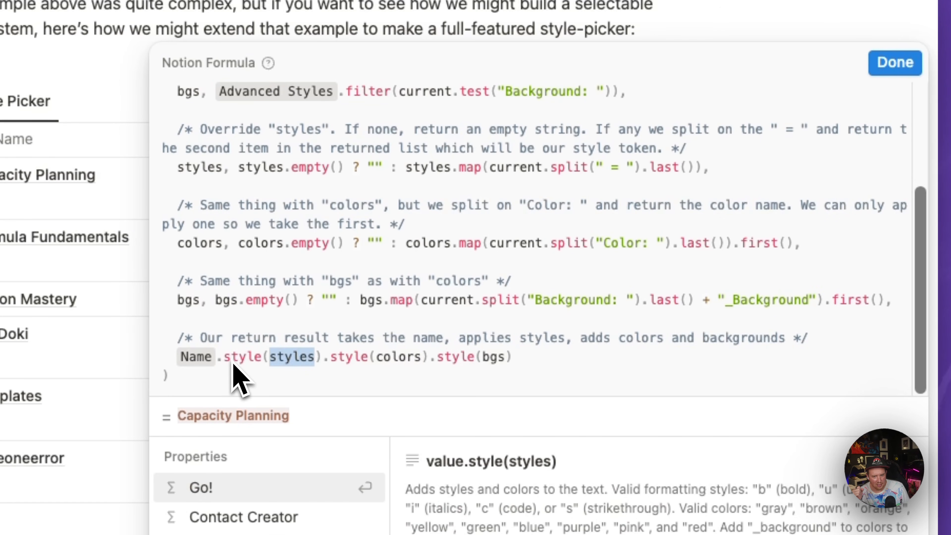
Return to the Formulas 2.0 page, add a Formula property to the Teams database, and open its formula editor
scroll(233, 378, "up", 1)
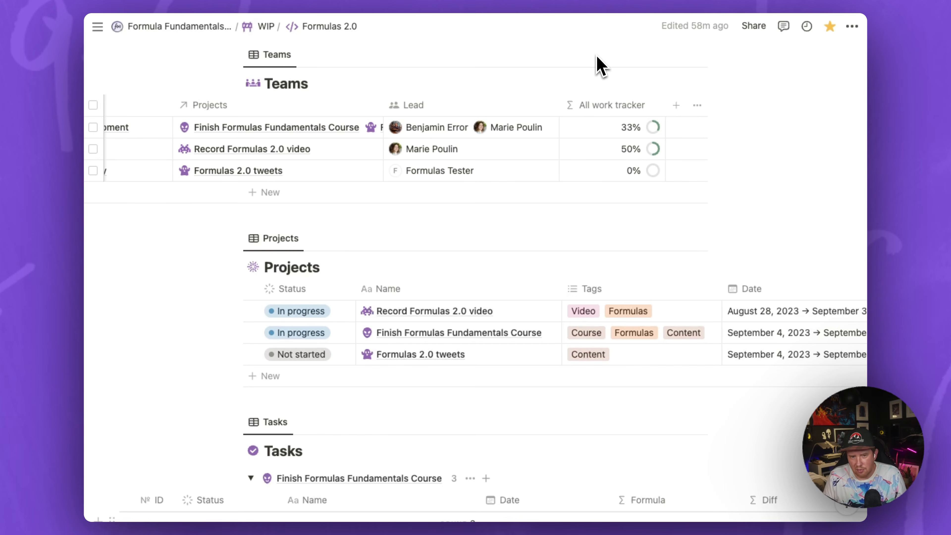
left_click(676, 106)
type("Form")
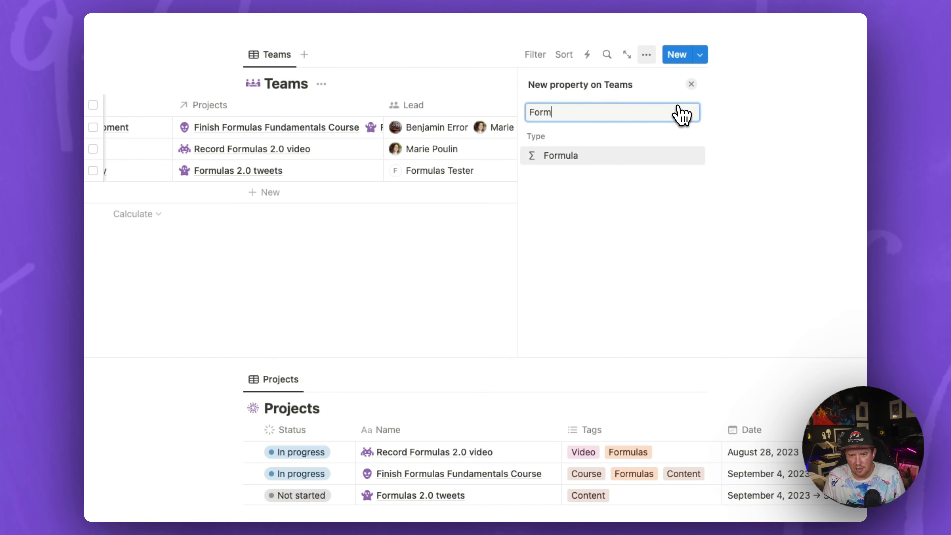
key("Return")
left_click(614, 153)
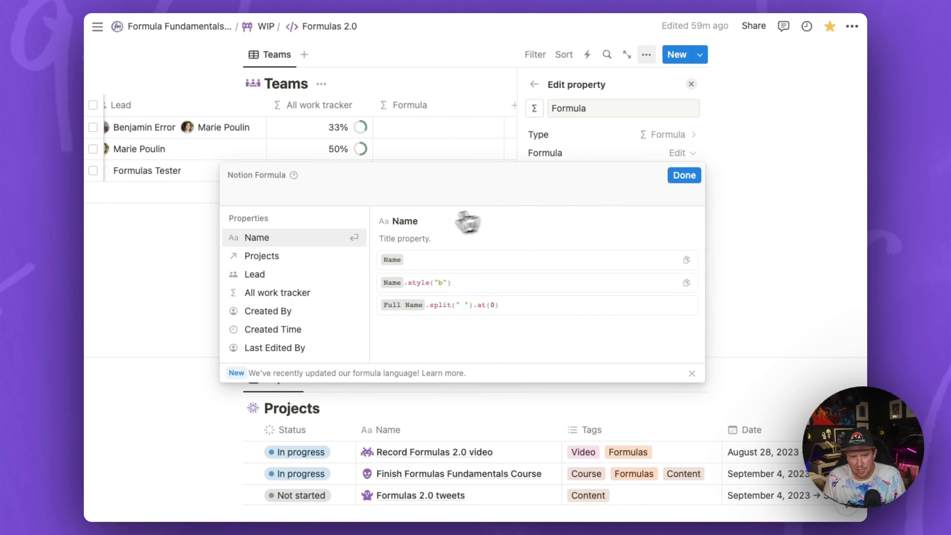
Set the new Teams formula to the Lead property, save it, and widen the Formula column to show both leads
left_click(276, 274)
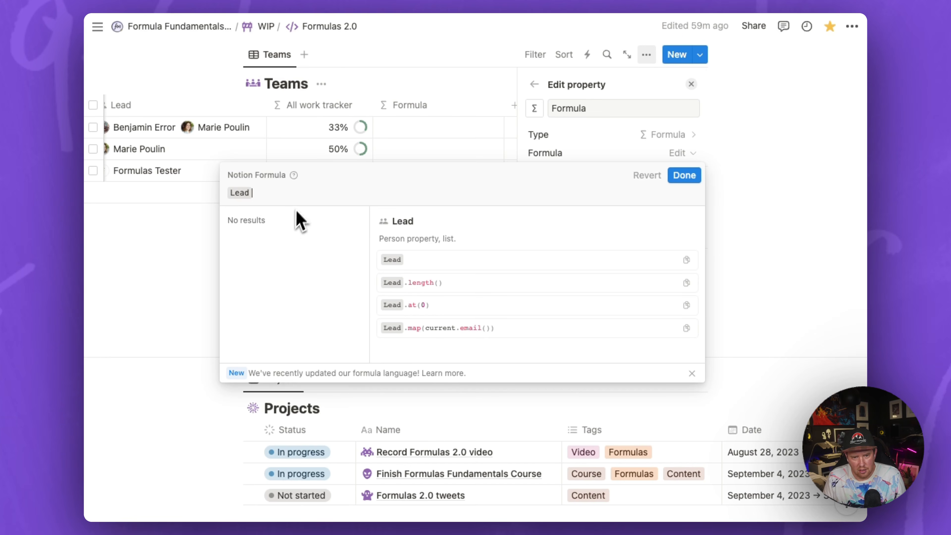
left_click(686, 177)
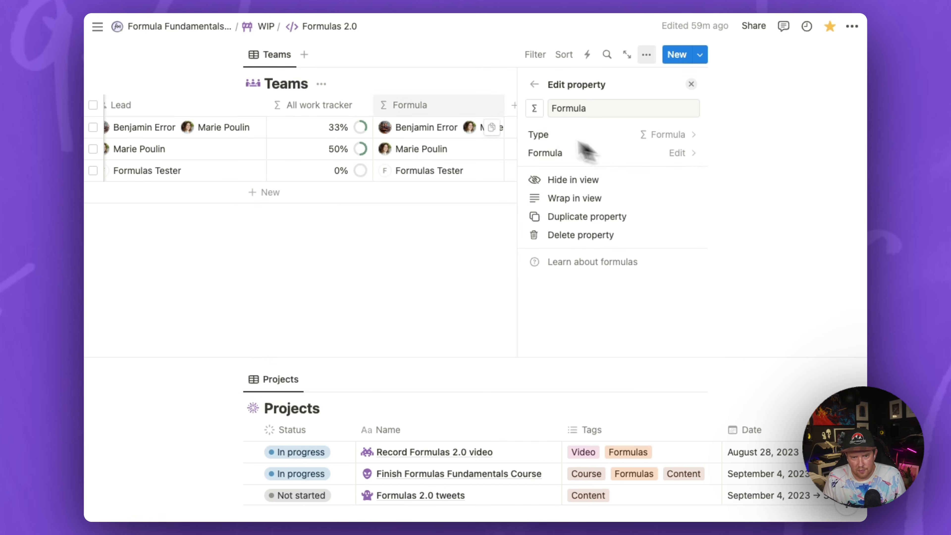
left_click(481, 244)
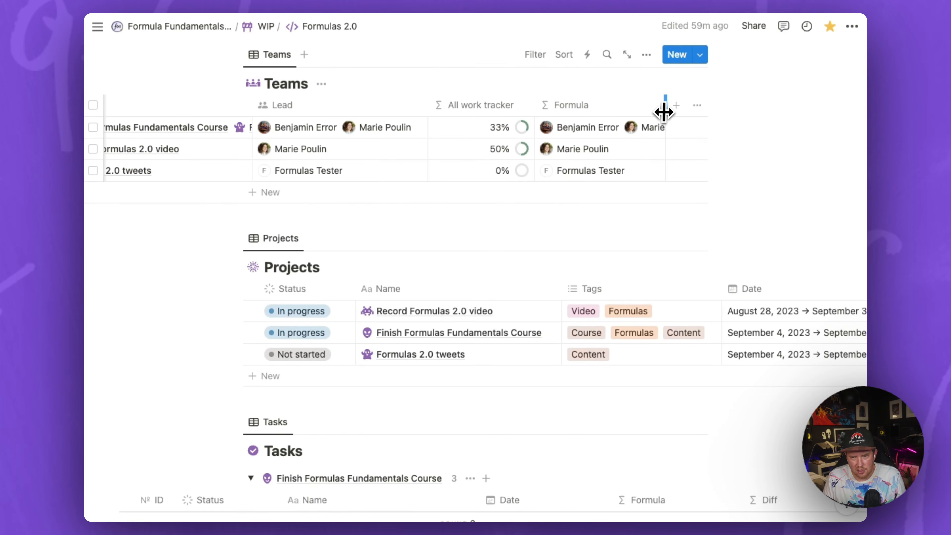
left_click_drag(664, 112, 746, 113)
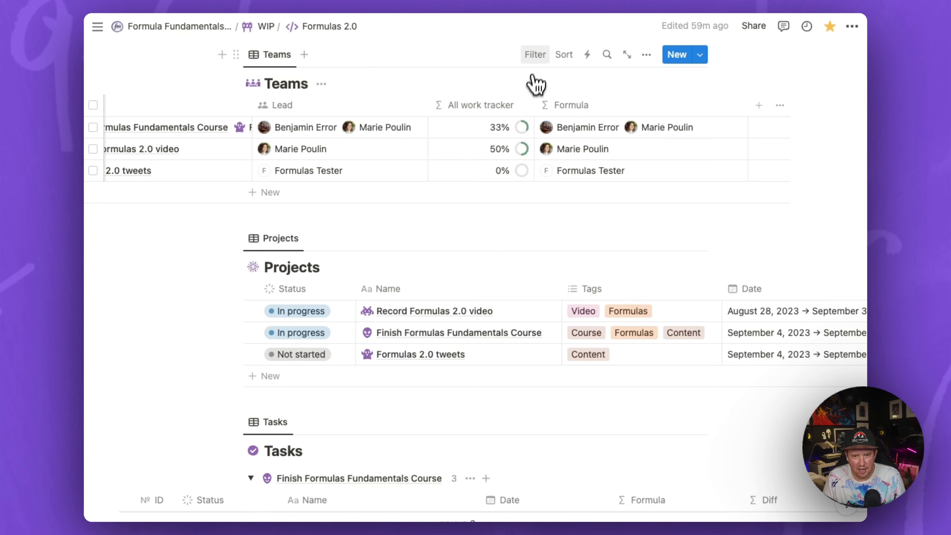
Filter the Teams table to rows where Formula contains Me
left_click(535, 63)
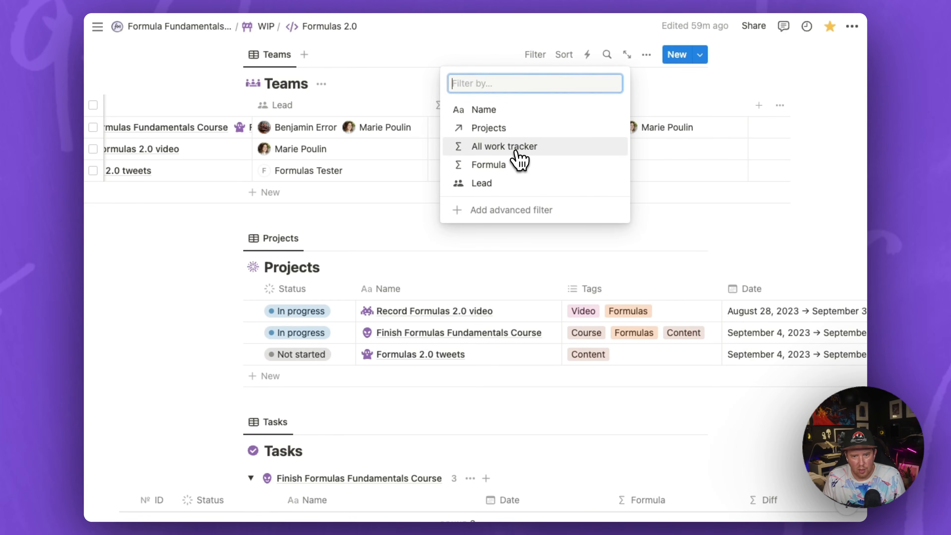
left_click(513, 163)
left_click(292, 171)
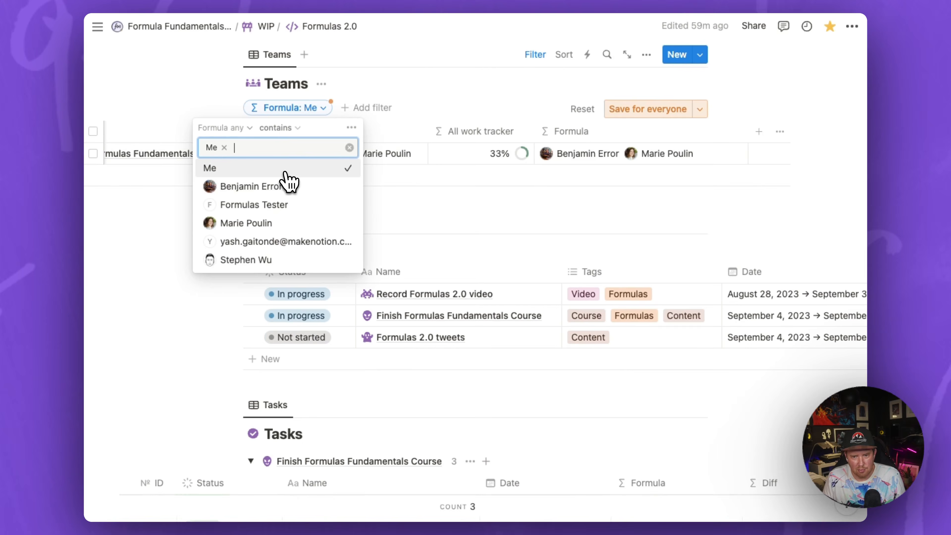
left_click(471, 89)
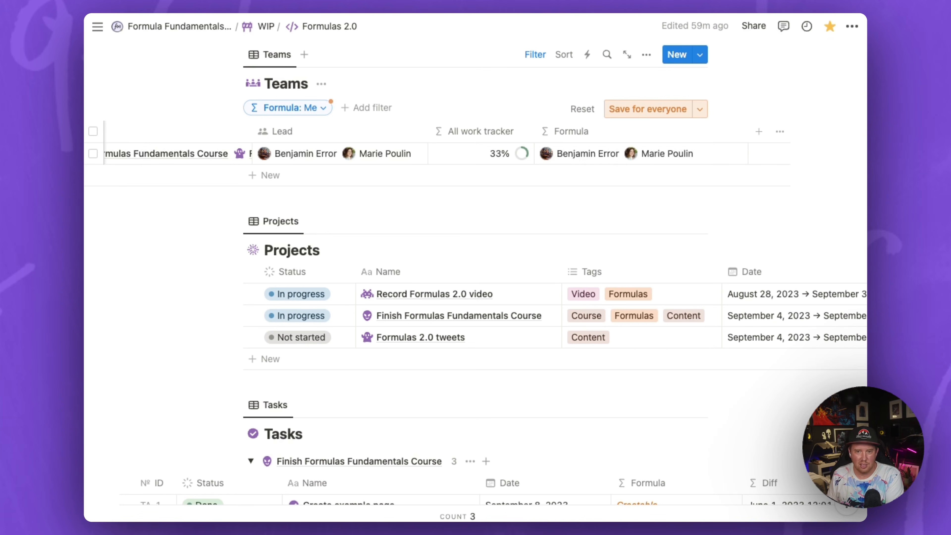
Extend the Teams formula to Lead.first().name() to return the first lead's name
left_click(705, 165)
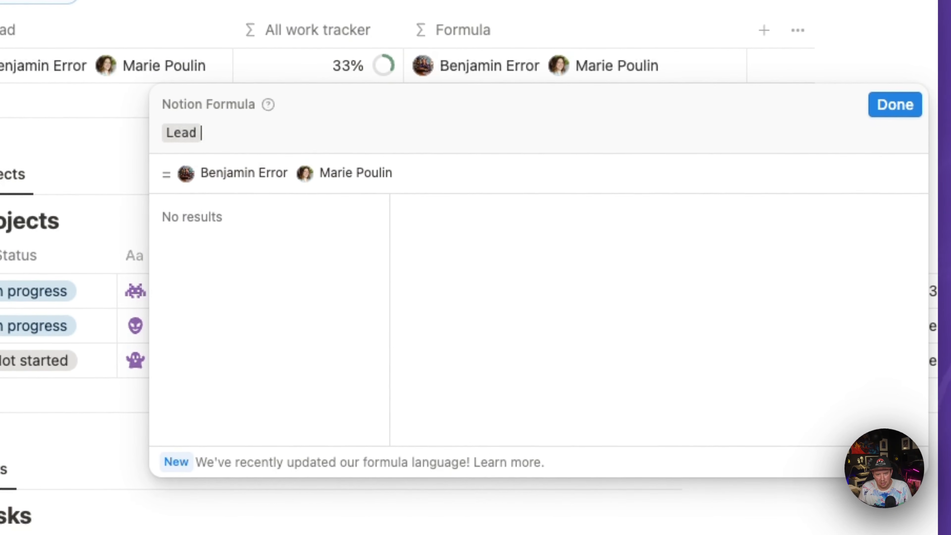
type(".first")
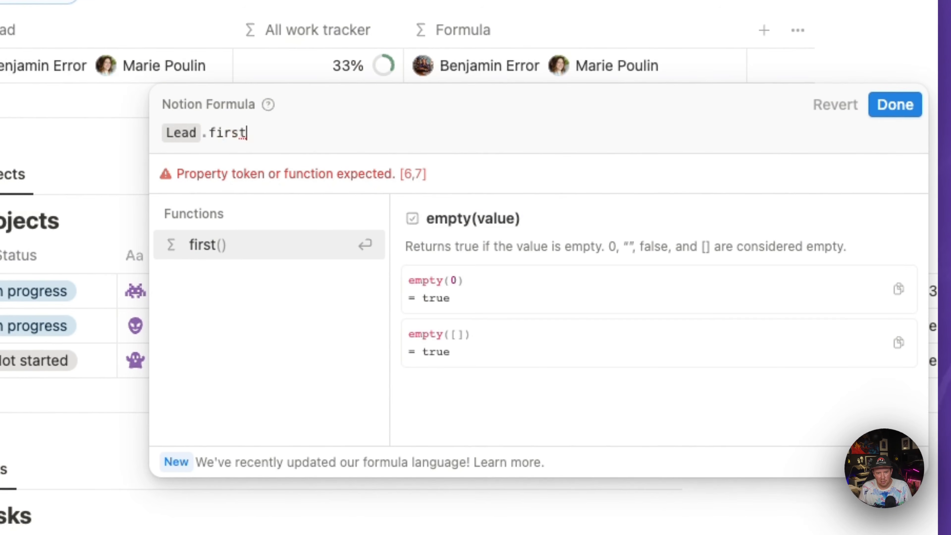
key("Return")
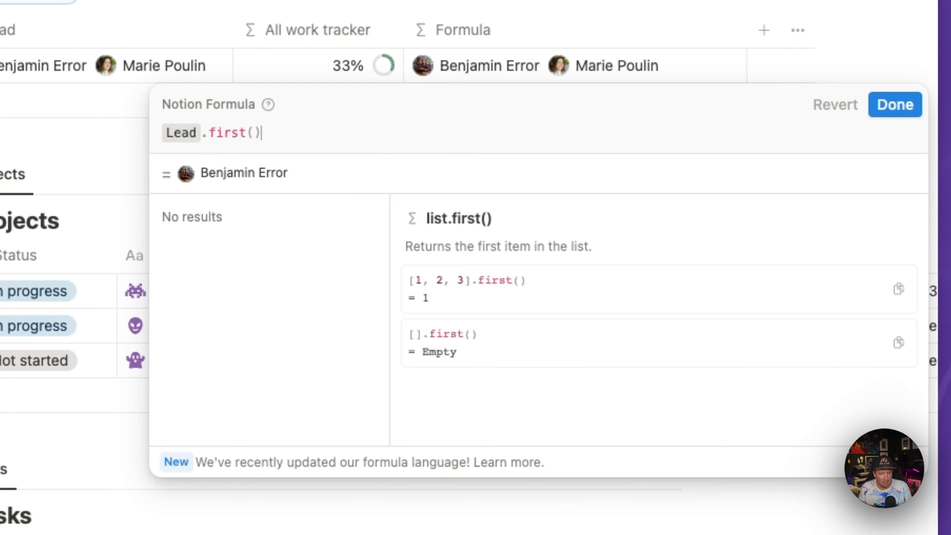
type(".name")
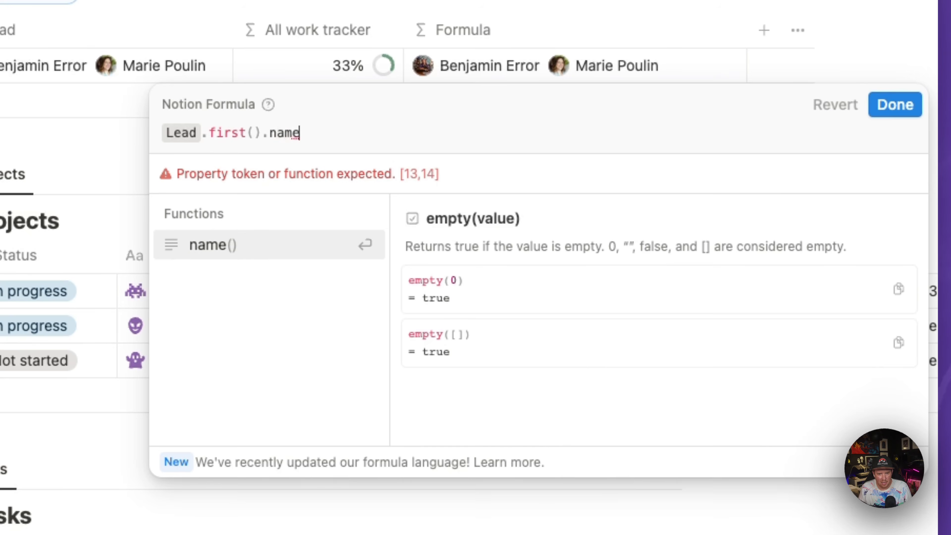
key("Return")
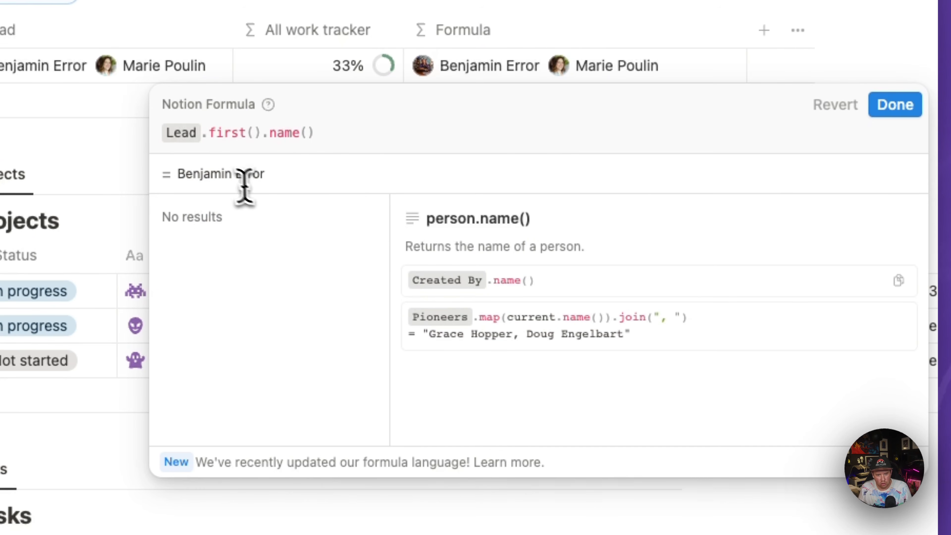
triple_click(223, 176)
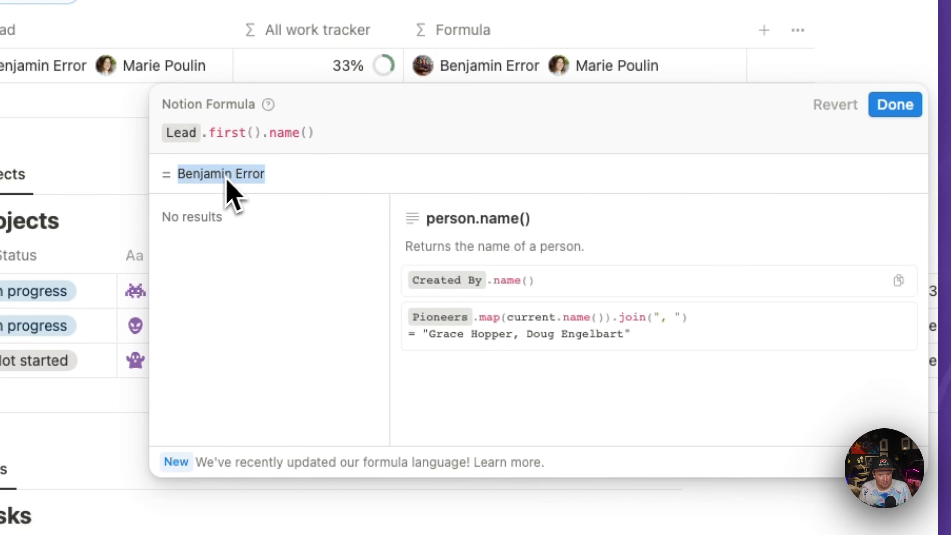
Replace name() with email() so the formula reads Lead.first().email()
double_click(276, 133)
key("BackSpace")
type("email")
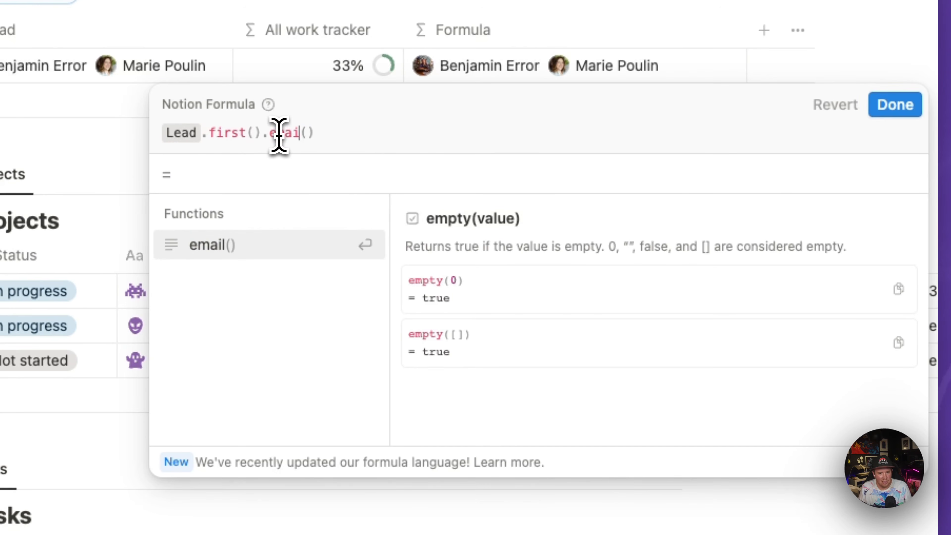
left_click_drag(202, 174, 276, 174)
left_click(271, 133)
left_click_drag(271, 134, 372, 132)
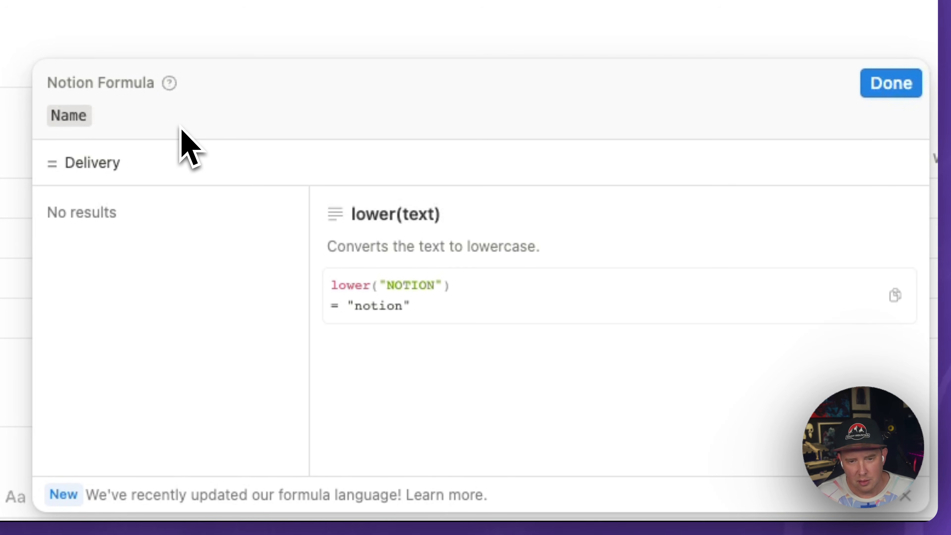
Append upper() to the Name property in the formula, and replace it with lower()
type(".upper()")
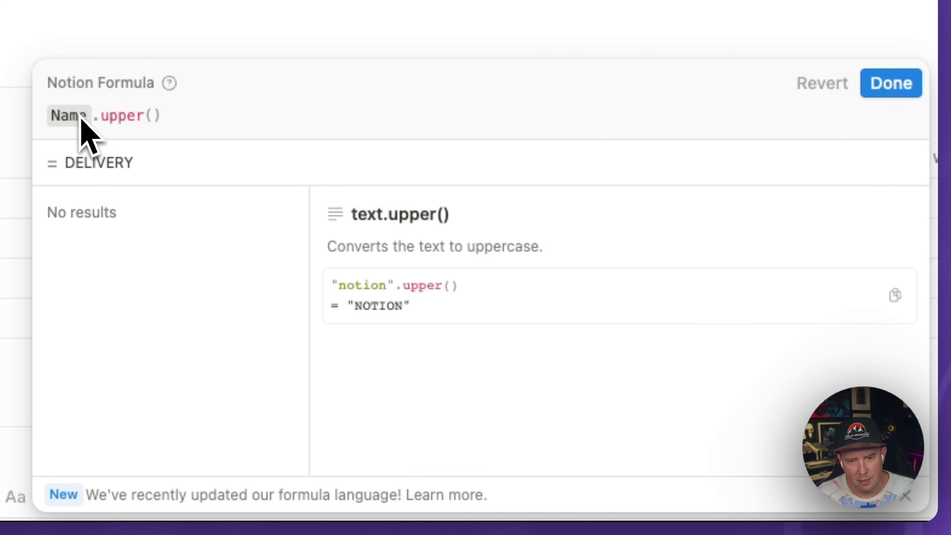
double_click(105, 160)
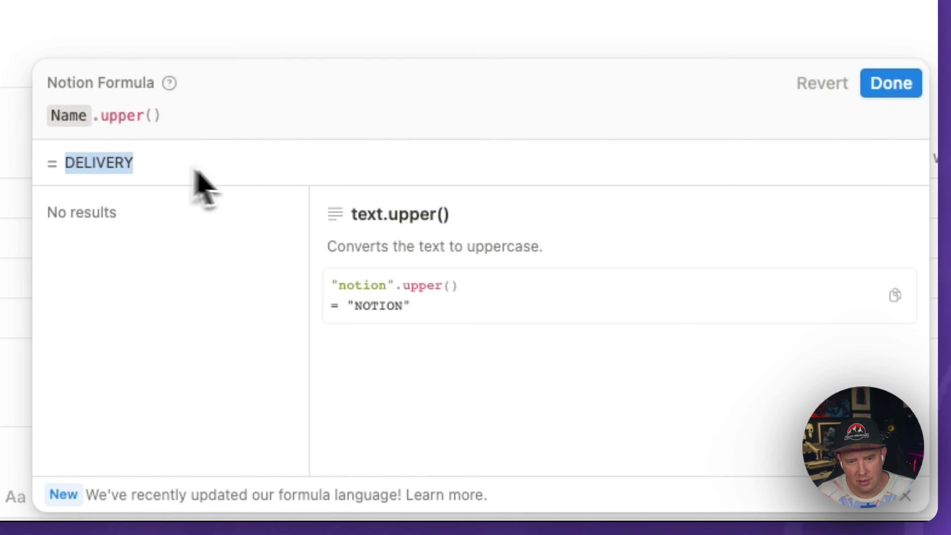
double_click(114, 115)
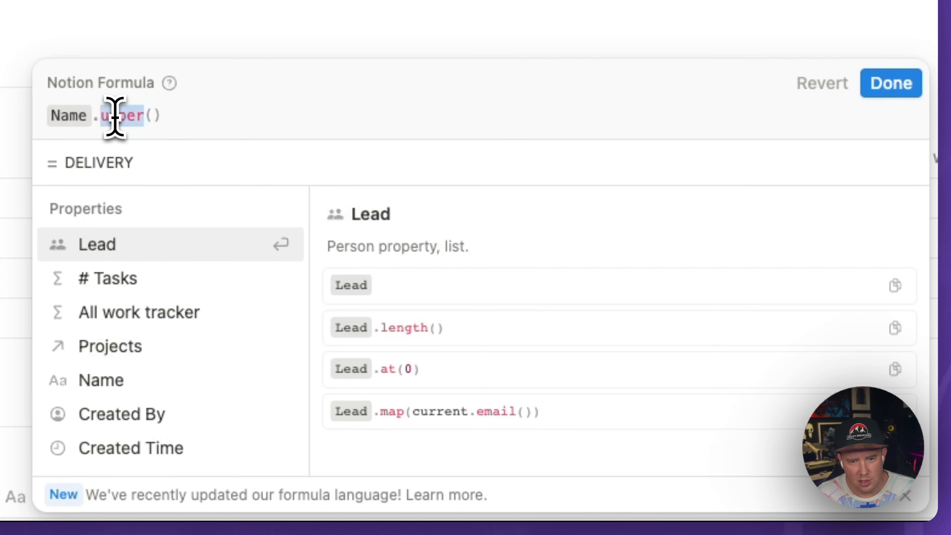
type("lower")
key("End")
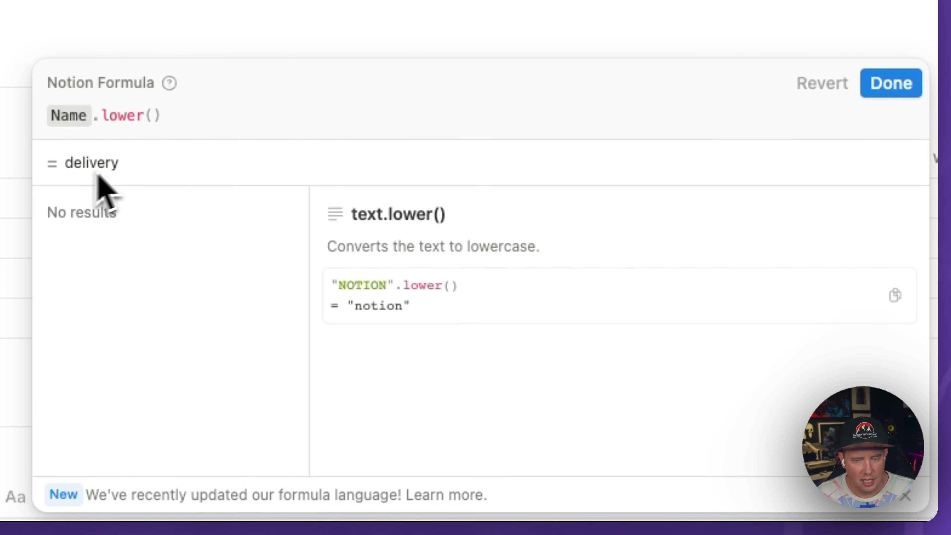
Chain repeat(2) onto Name.lower() and examine the repeat() example in the function reference
type(".")
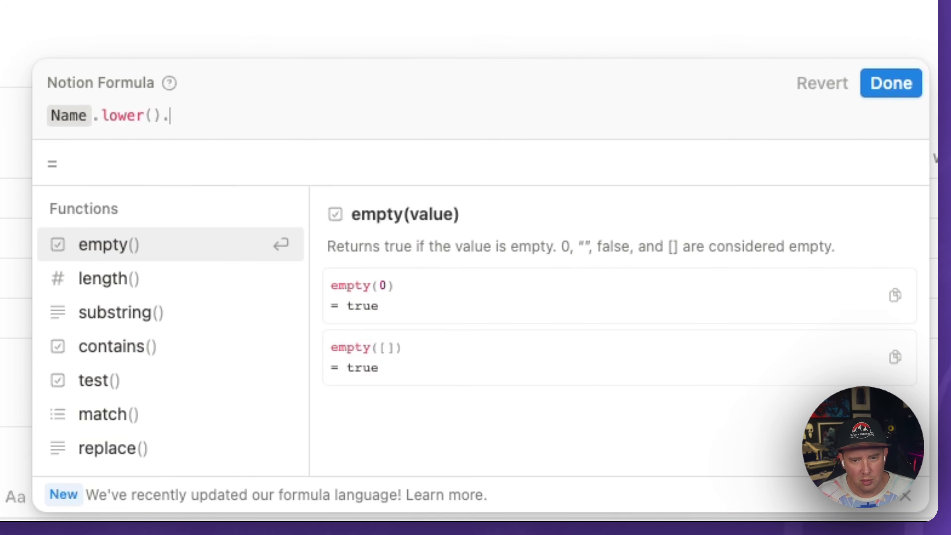
type("re")
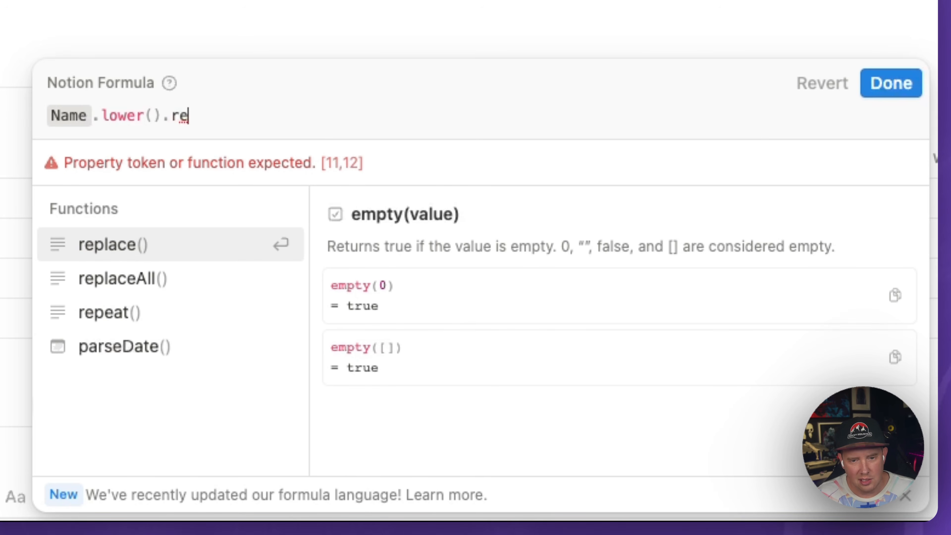
key("Down")
key("Down")
key("Return")
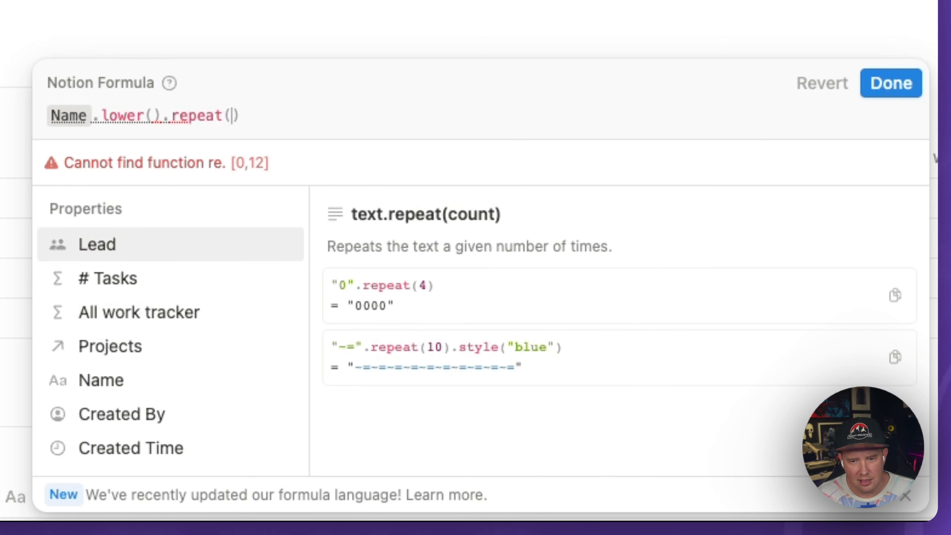
type("2")
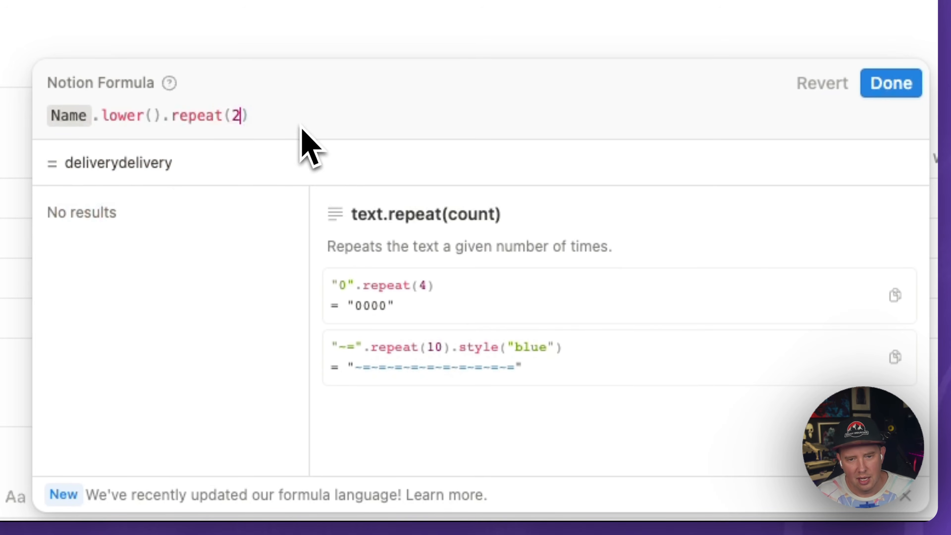
double_click(102, 165)
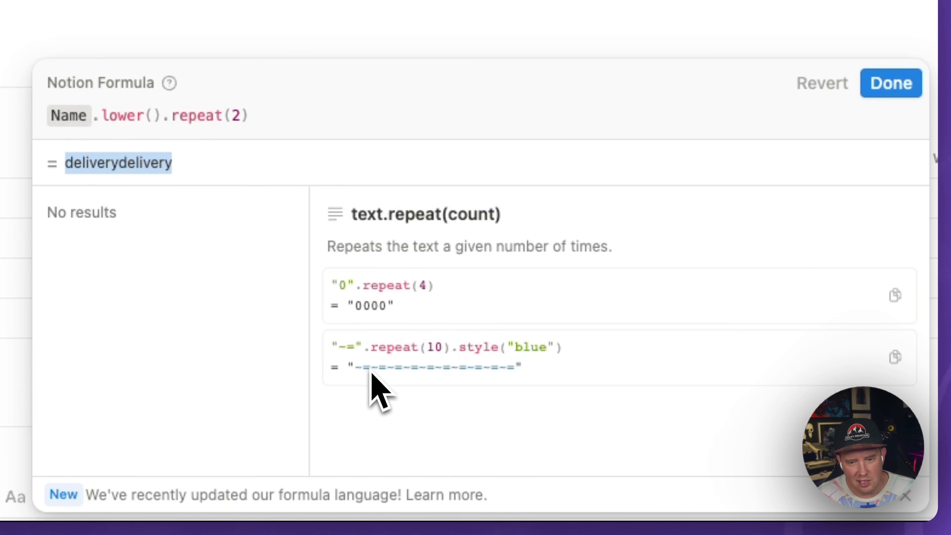
left_click_drag(362, 377, 491, 388)
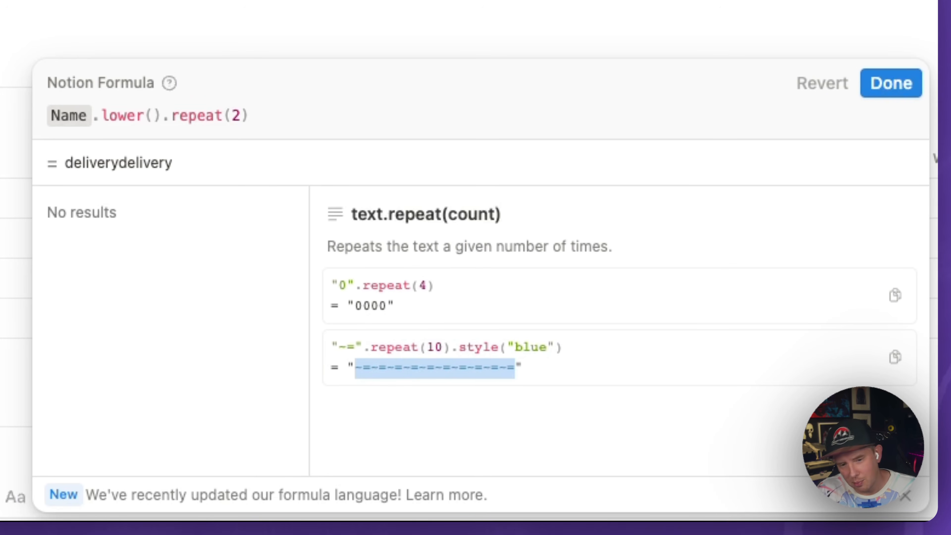
left_click(252, 111)
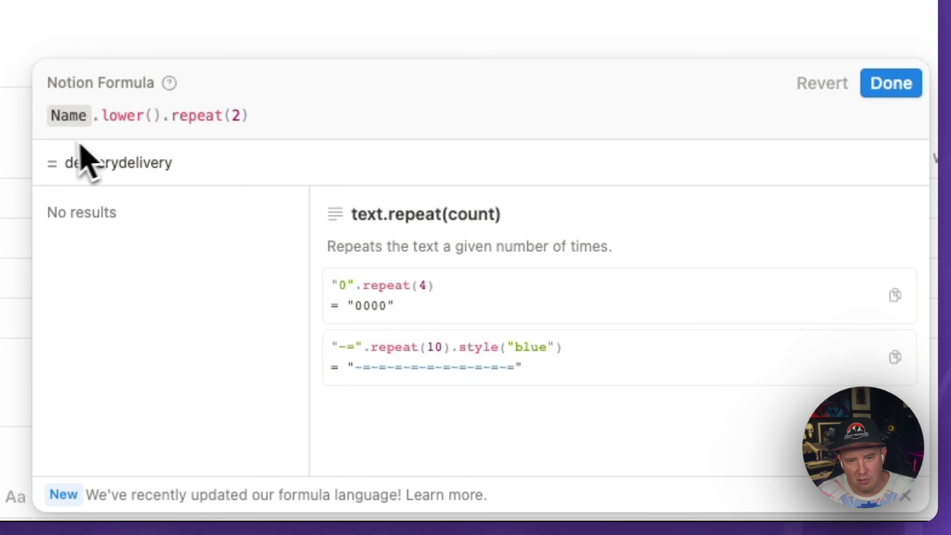
Replace the whole formula with "~=".repeat(20)
triple_click(211, 118)
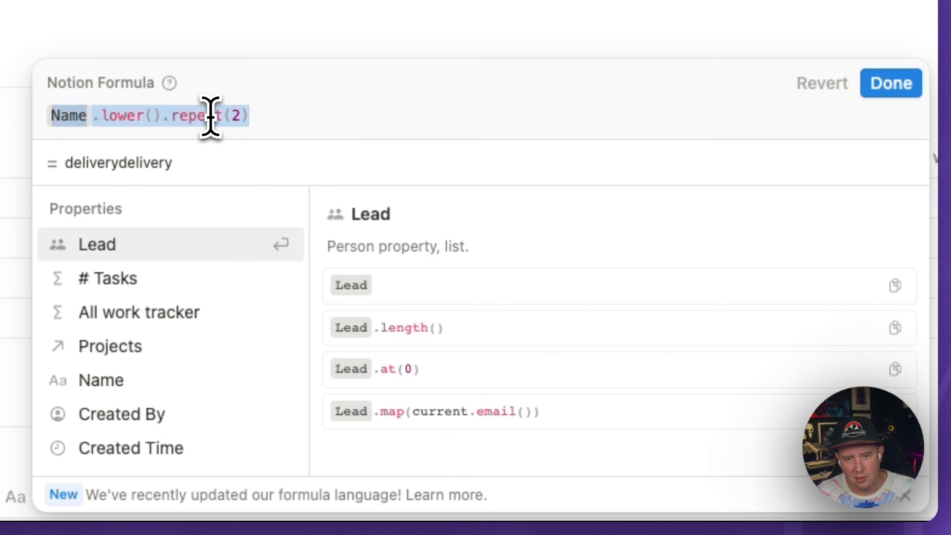
type("\"")
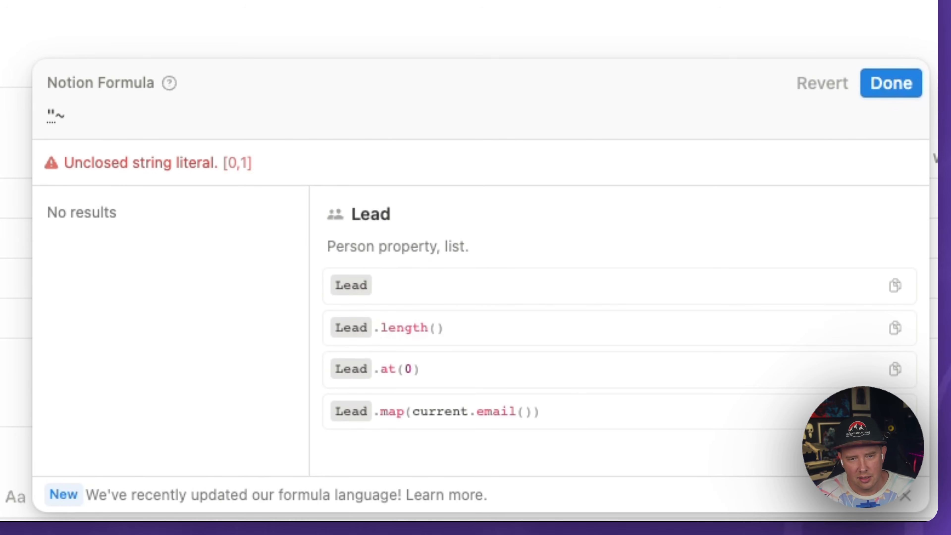
type("~=\"")
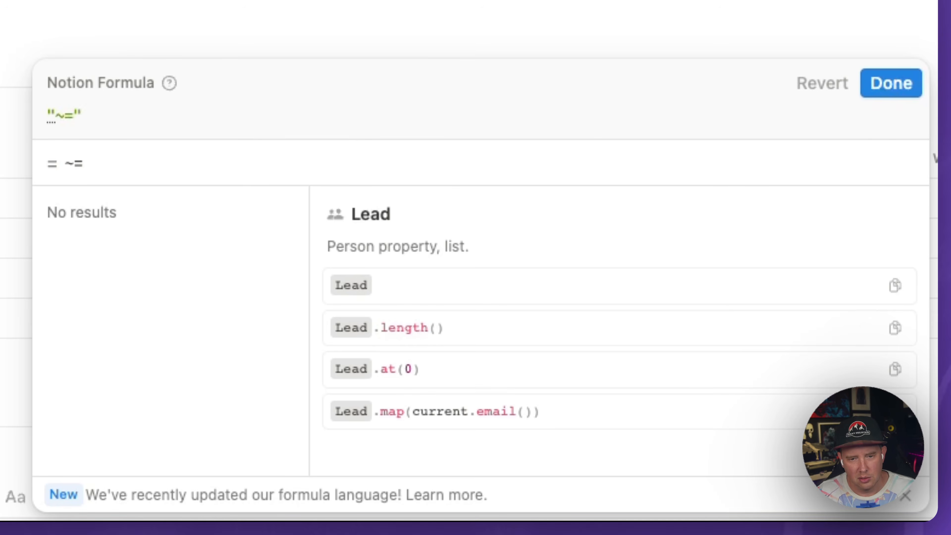
type(".rep")
key("Down")
key("Down")
key("Return")
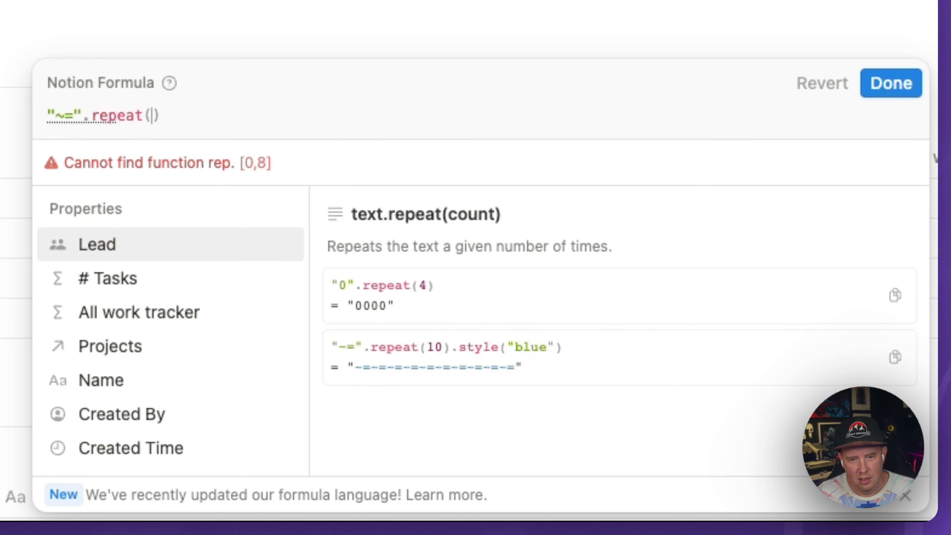
type("20")
key("super+Right")
Chain style("blue", "b", "i") onto the repeated text to make it blue, bold and italic
type(".stul")
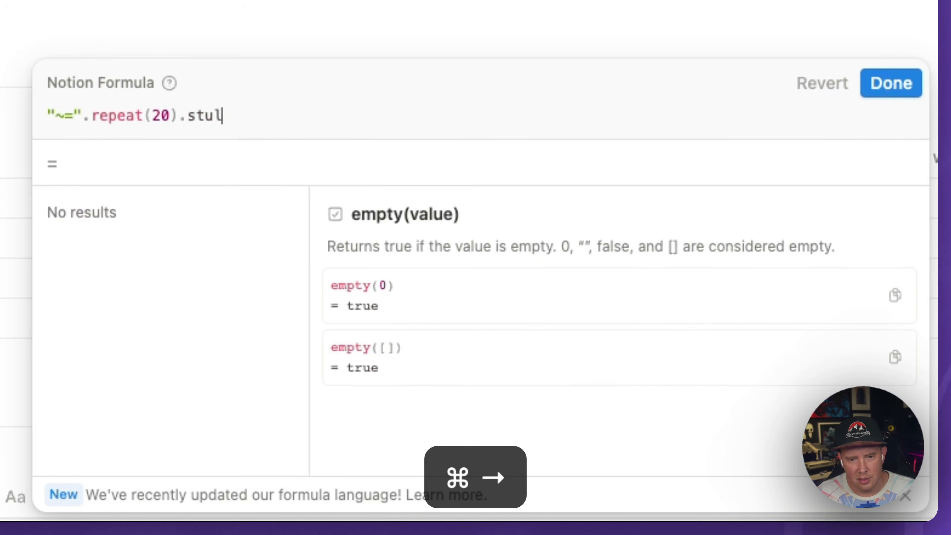
key("BackSpace")
key("BackSpace")
type("y")
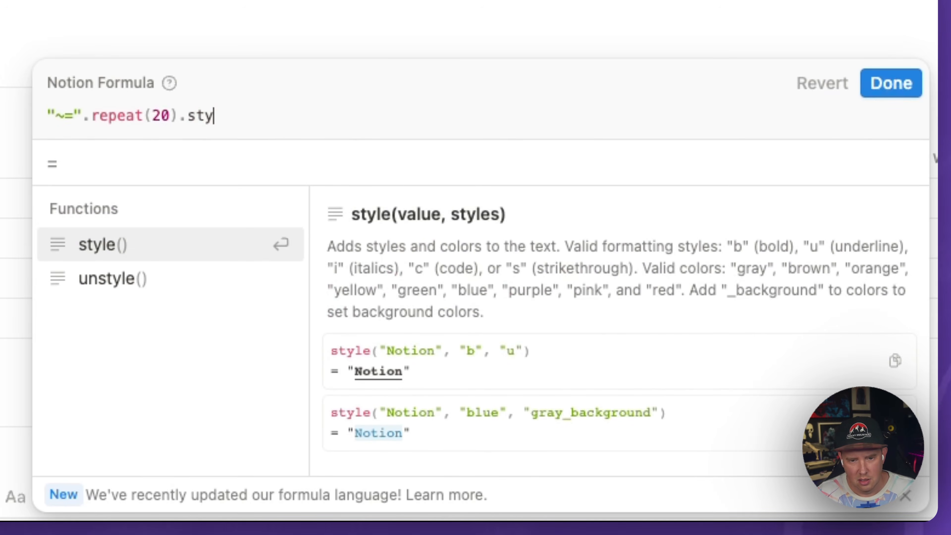
key("Return")
type("\"blue\"")
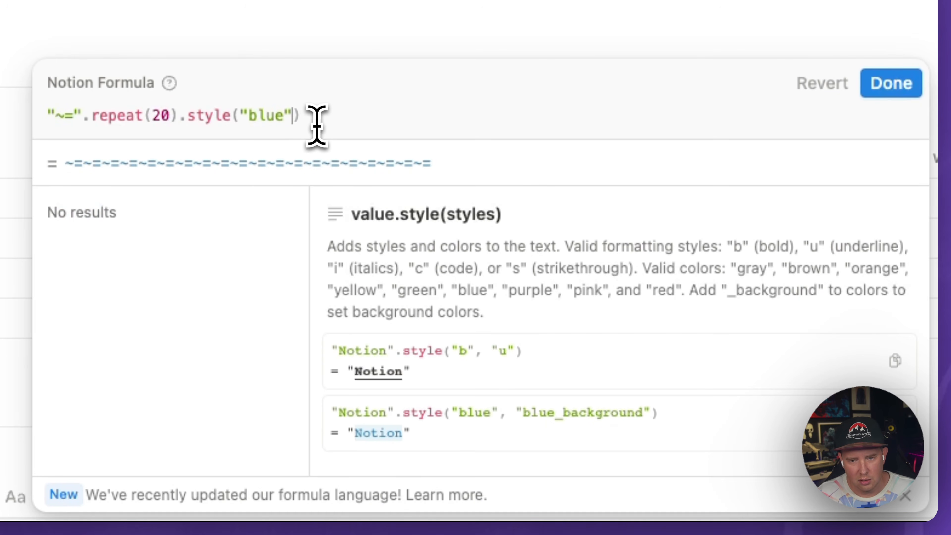
type(", ")
type("\"b\", ")
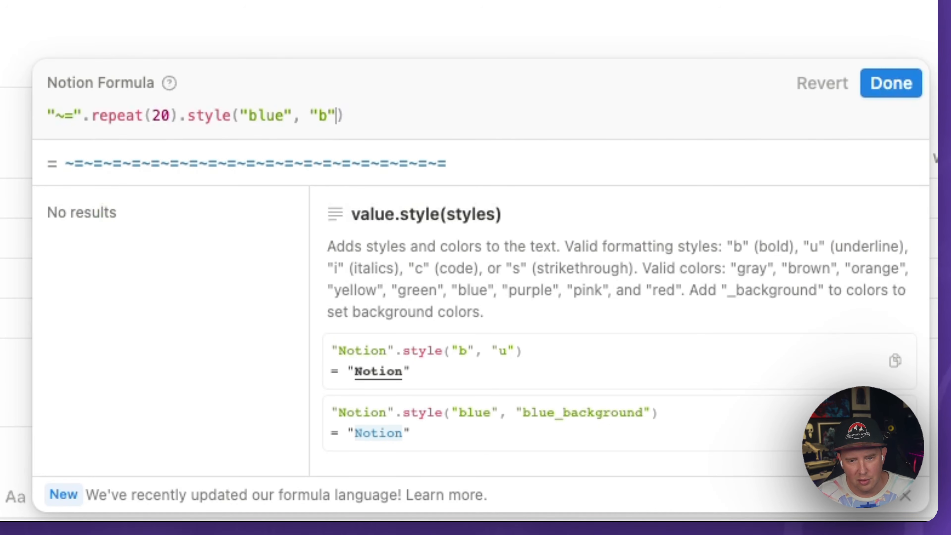
type("\"i\"")
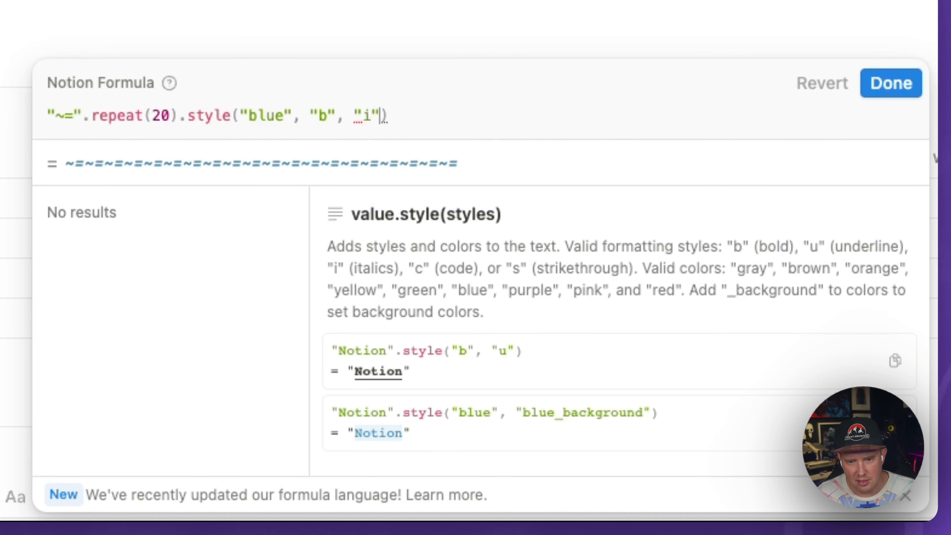
Replace the whole formula with Name.match("\w") and examine the resulting list of matches
key("super+a")
key("BackSpace")
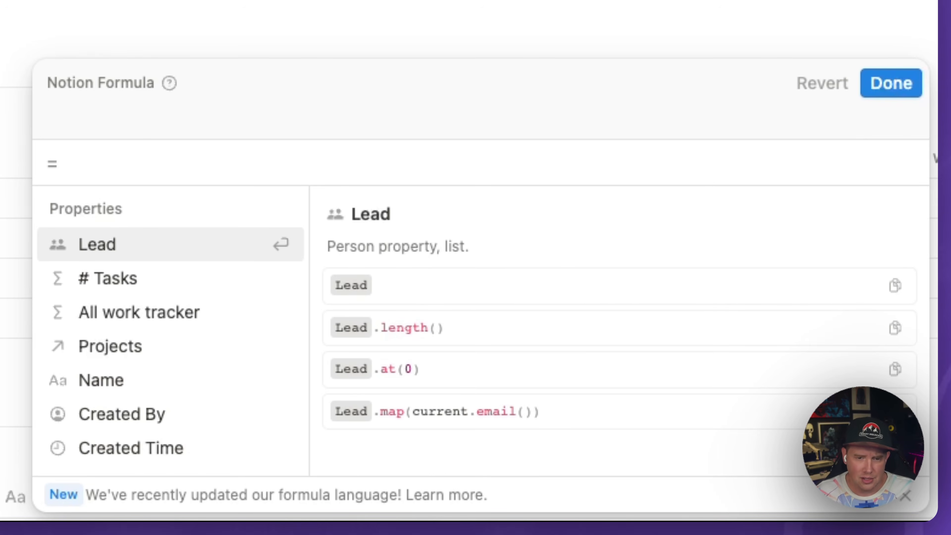
type("Name .")
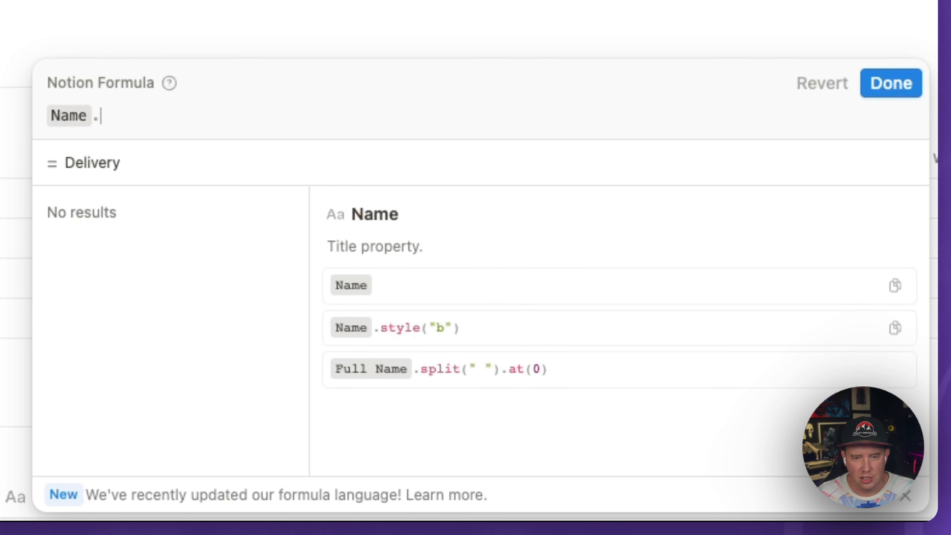
type("match")
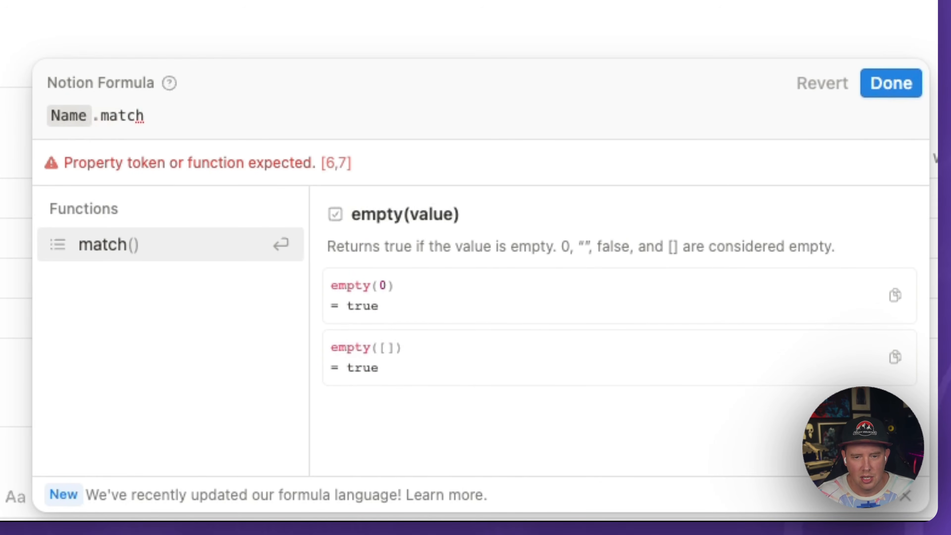
type("(\"\"")
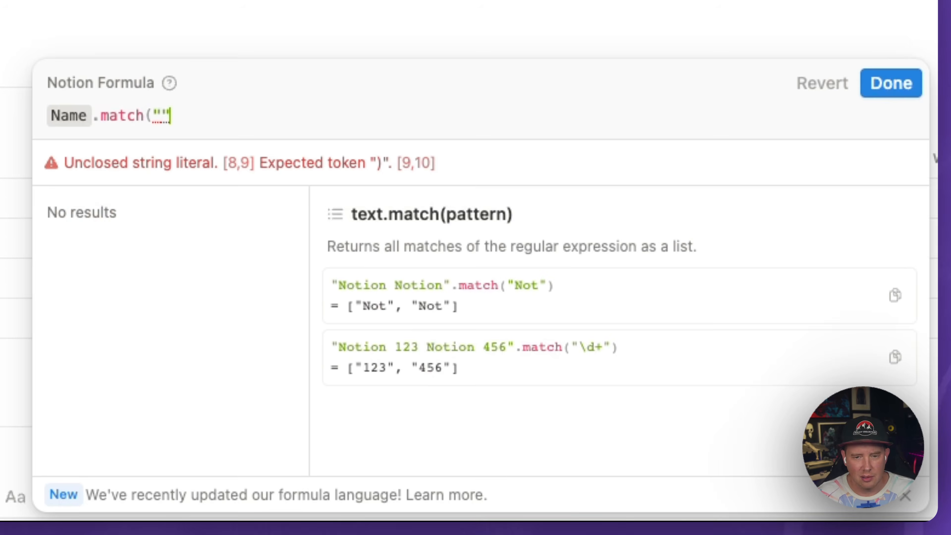
type(")")
key("Left")
key("Left")
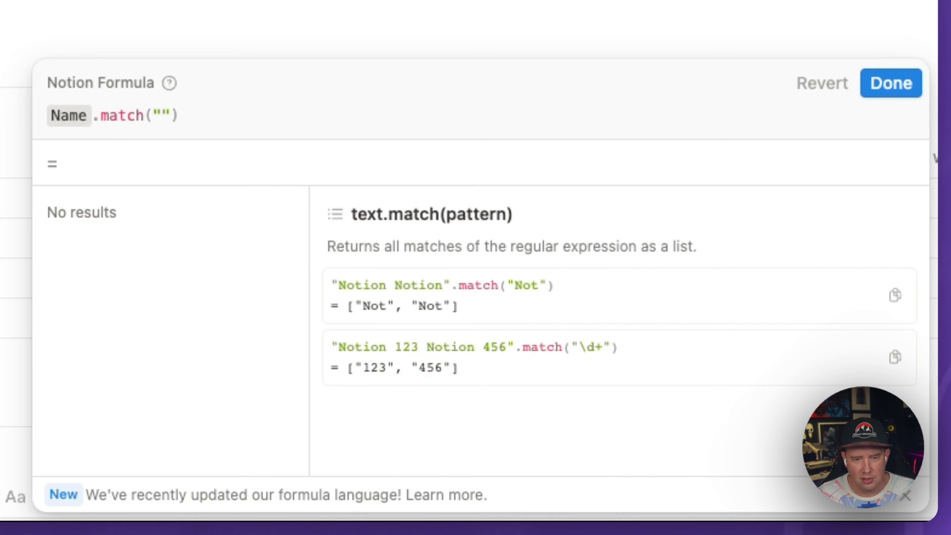
type("\\w")
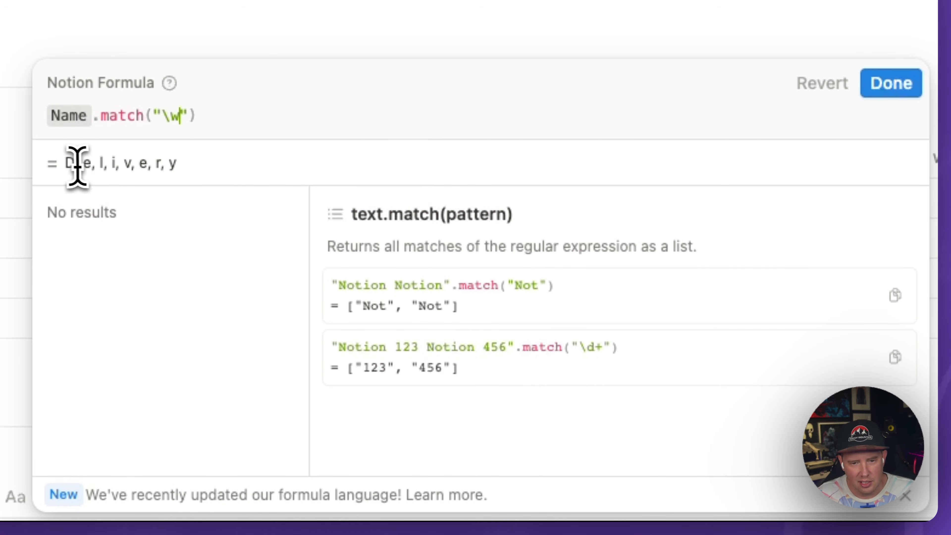
left_click_drag(71, 164, 187, 184)
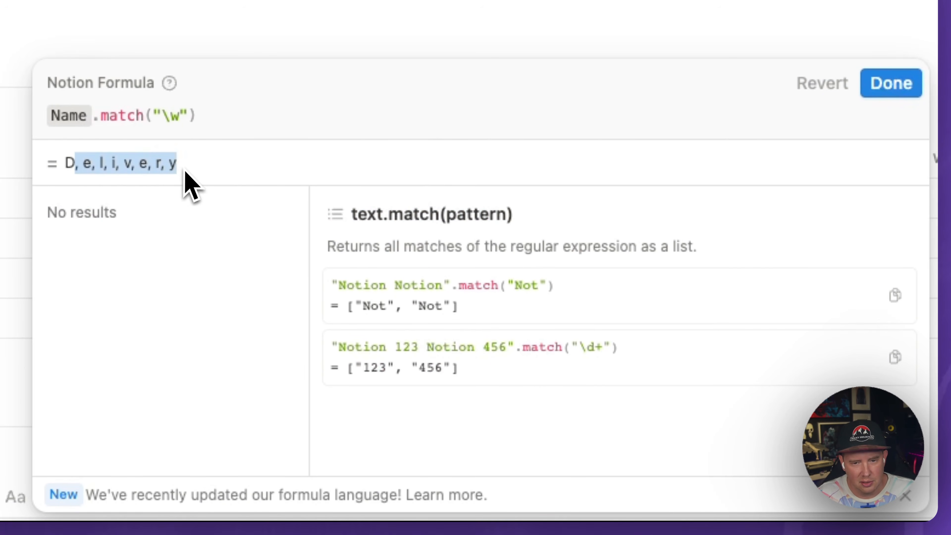
Change the match() pattern to "^D\w" to match only a leading D and the character following it
left_click(208, 115)
left_click(176, 121)
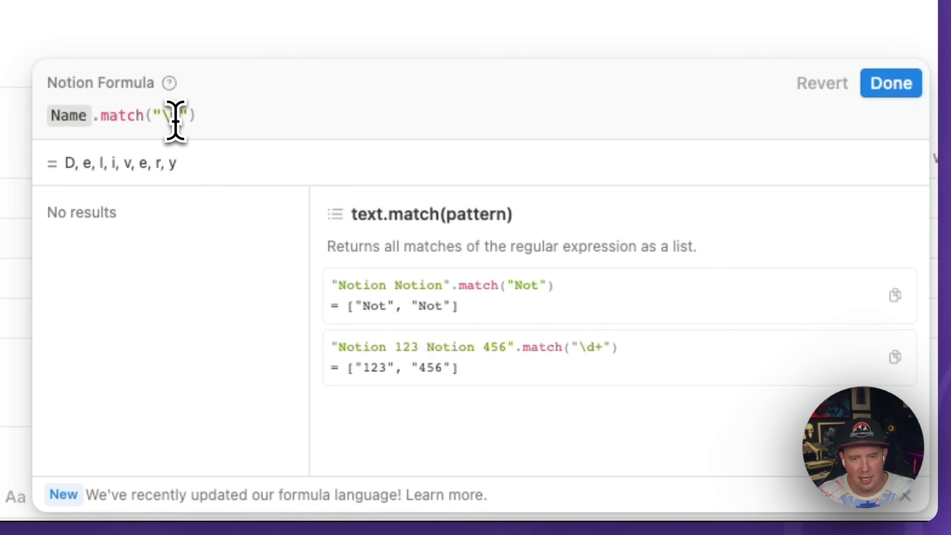
key("BackSpace")
key("BackSpace")
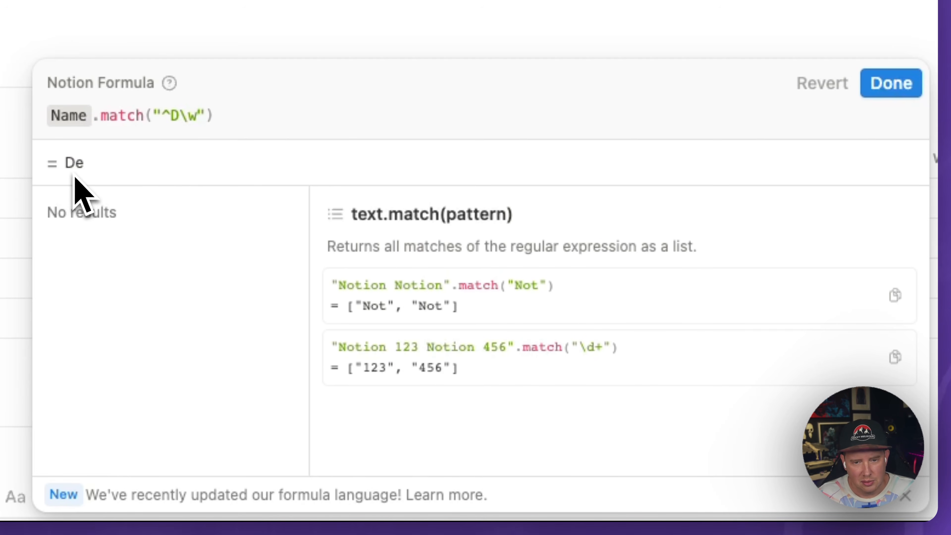
double_click(190, 115)
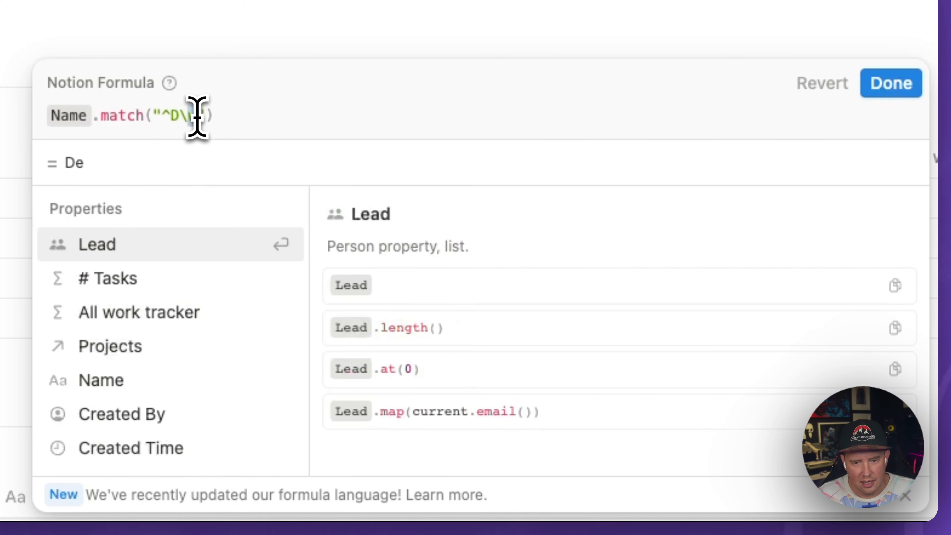
left_click(264, 132)
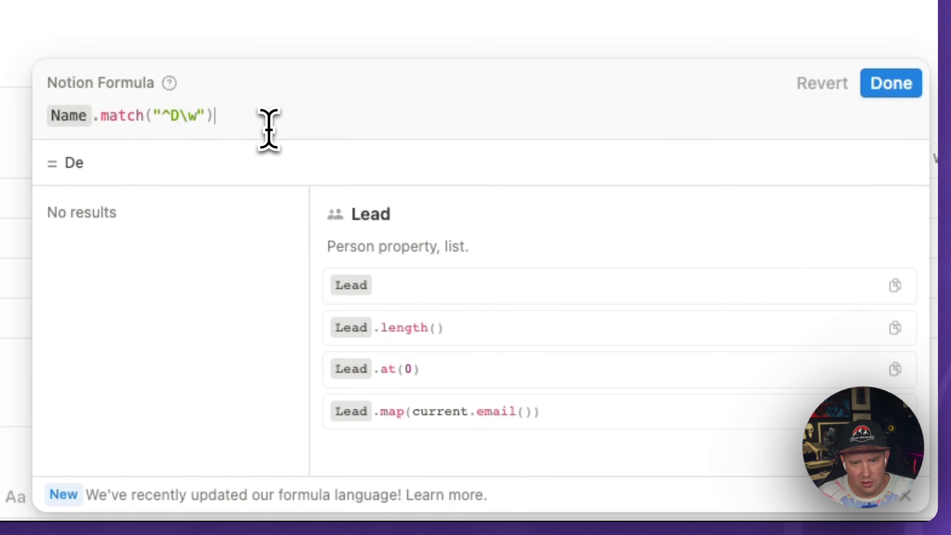
Set the match() pattern back to "\w"
left_click(195, 121)
key("BackSpace")
key("BackSpace")
key("BackSpace")
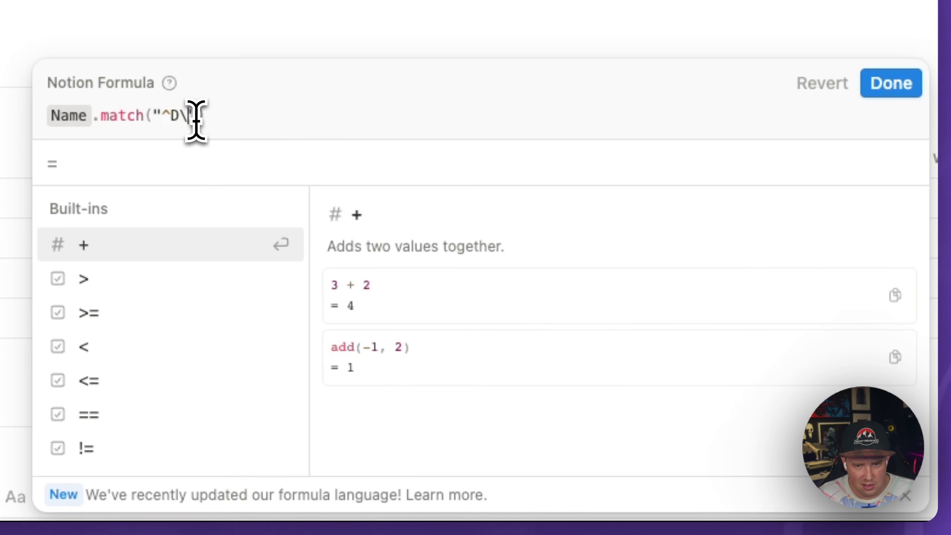
type("\\w")
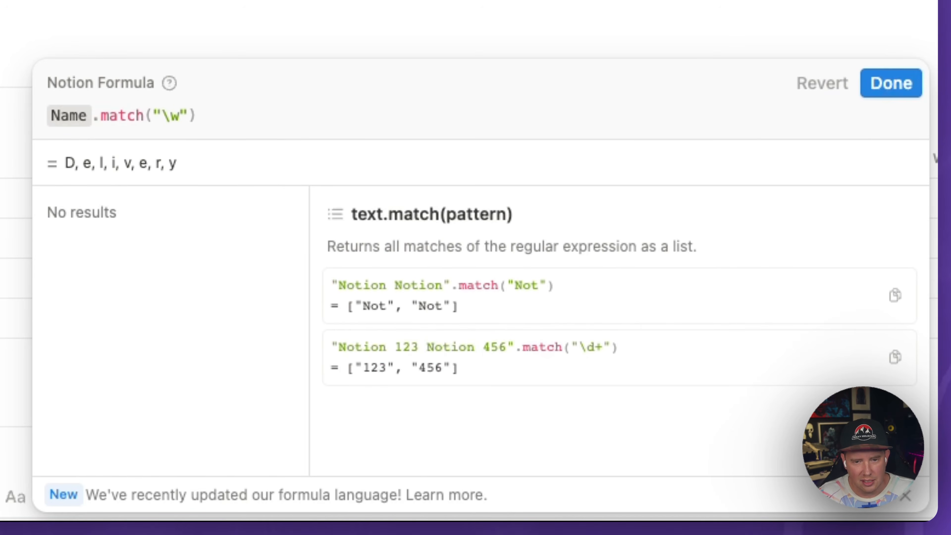
Chain length() onto Name.match("\w") to count the matched characters
left_click(256, 113)
type(".")
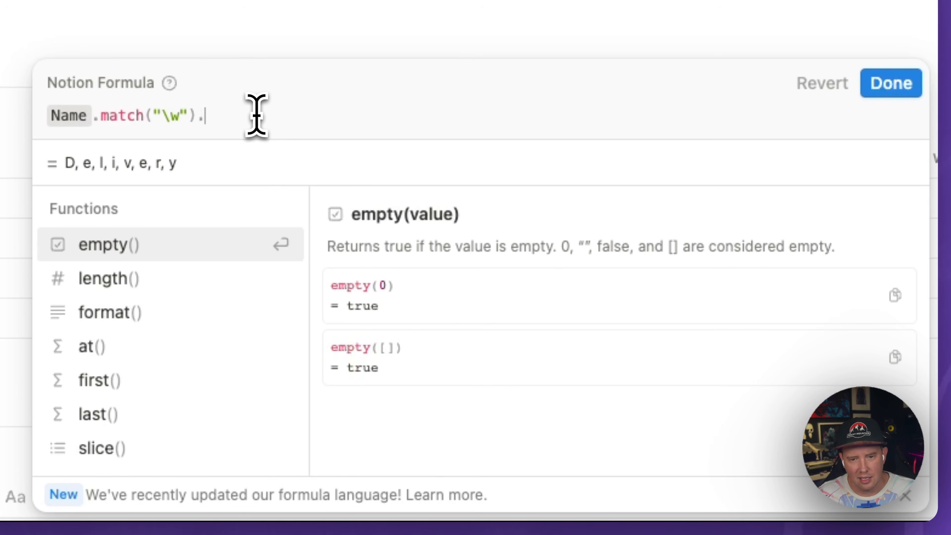
type("lengt")
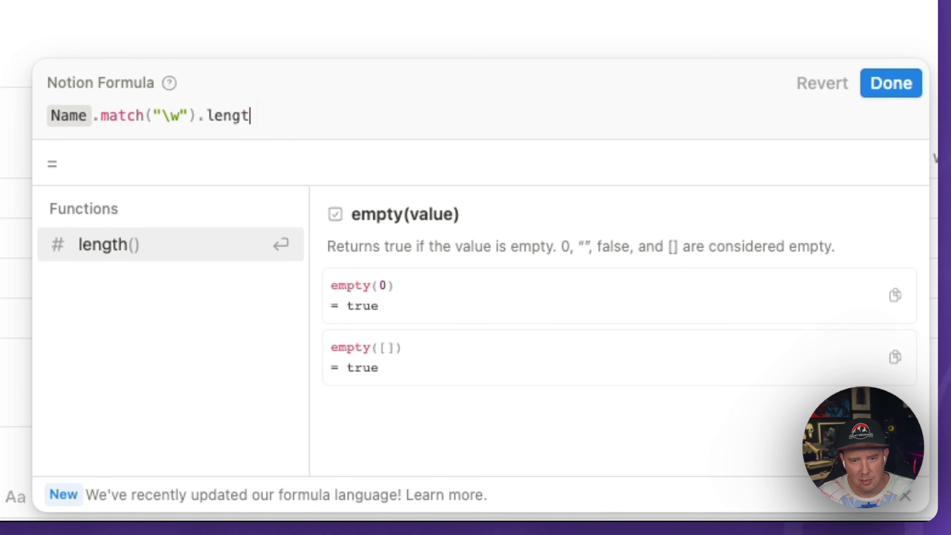
type("h()")
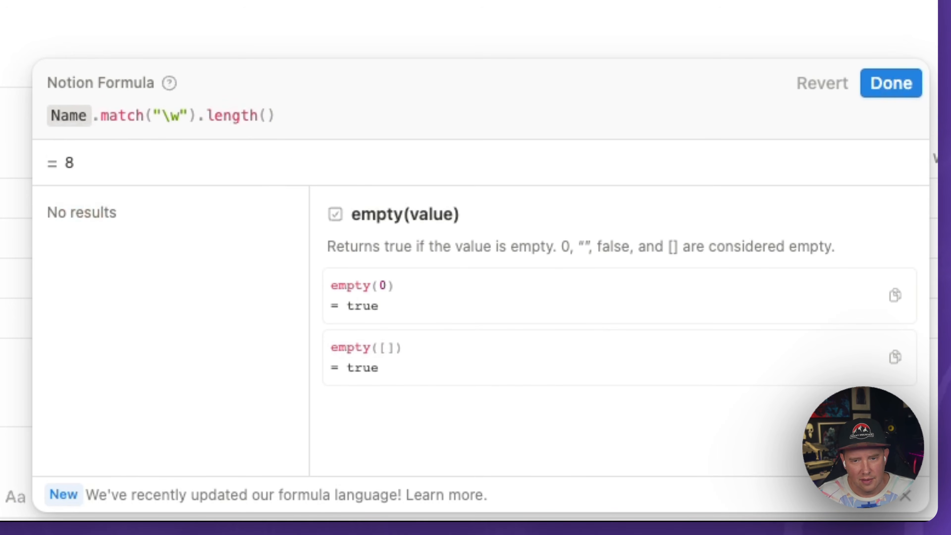
Replace length() with at(1) to return the second item of the match list
key("BackSpace")
key("BackSpace")
key("BackSpace")
key("BackSpace")
key("BackSpace")
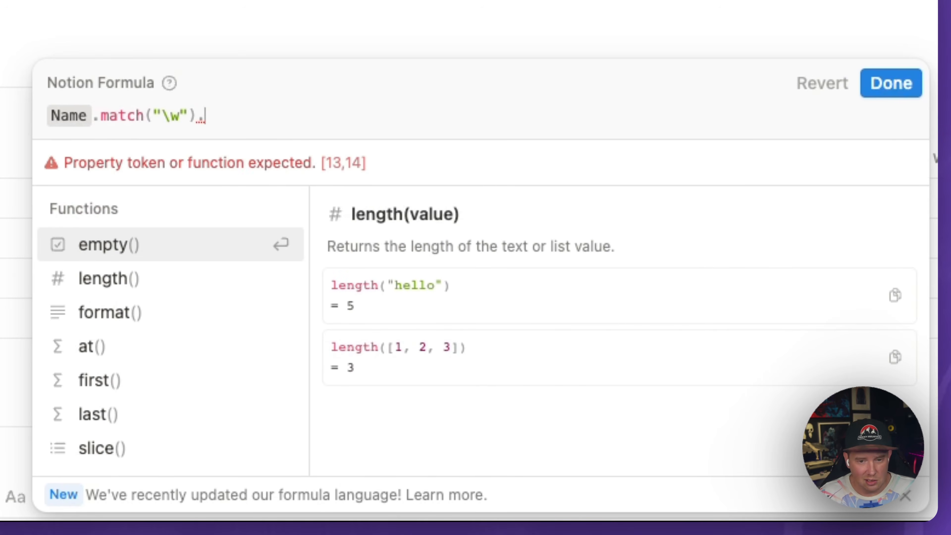
key("Down")
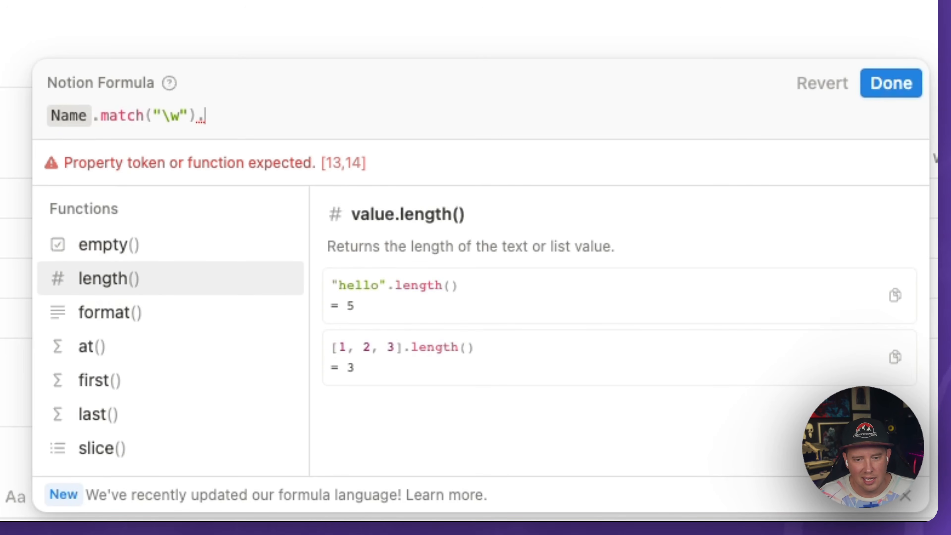
key("Down")
key("Down")
key("Return")
type("1")
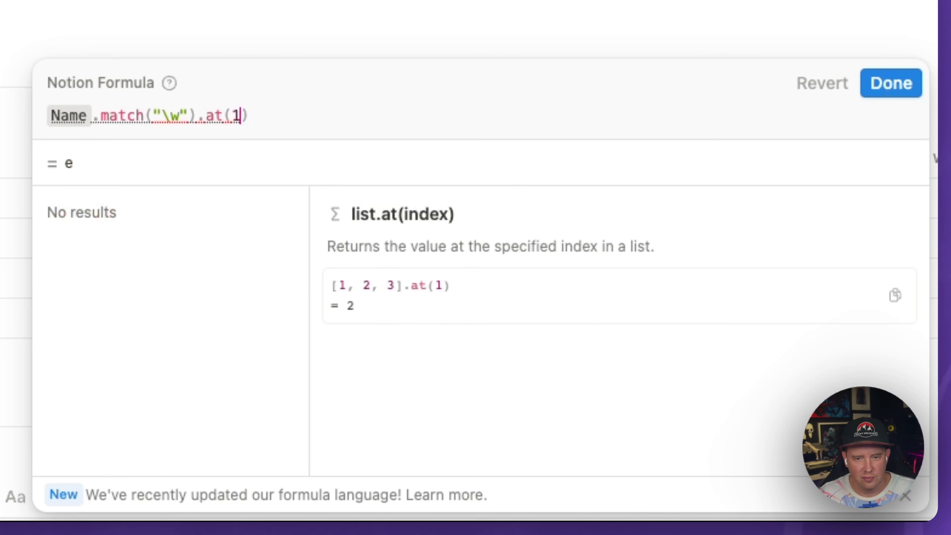
left_click(288, 113)
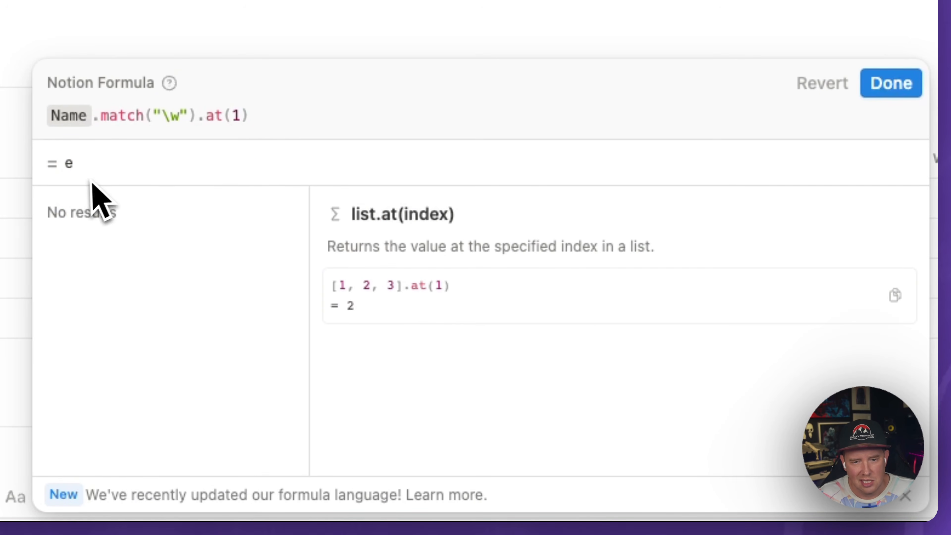
left_click_drag(276, 123, 12, 144)
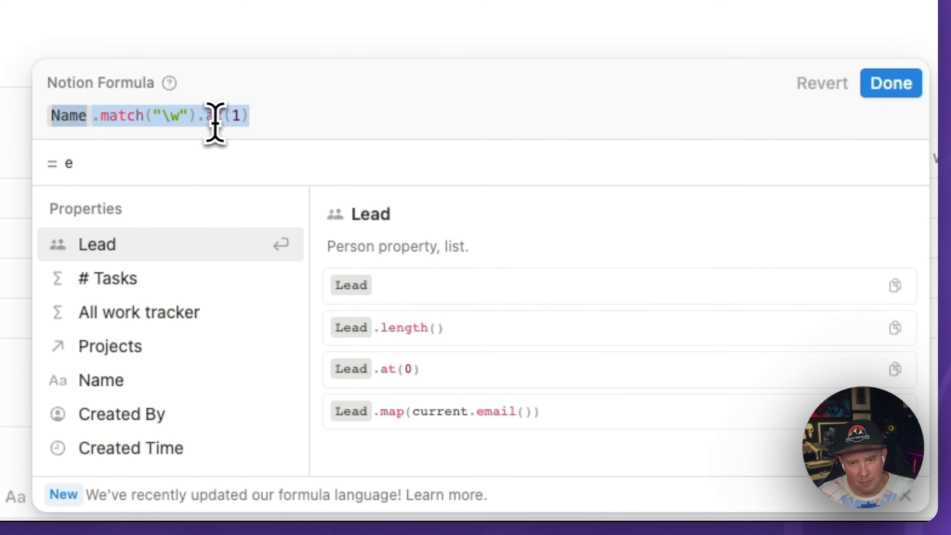
left_click(227, 119)
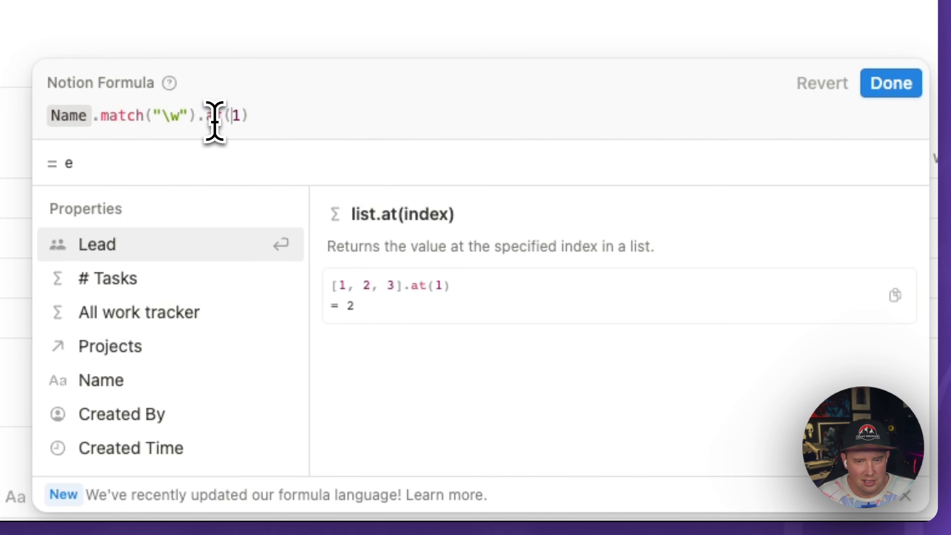